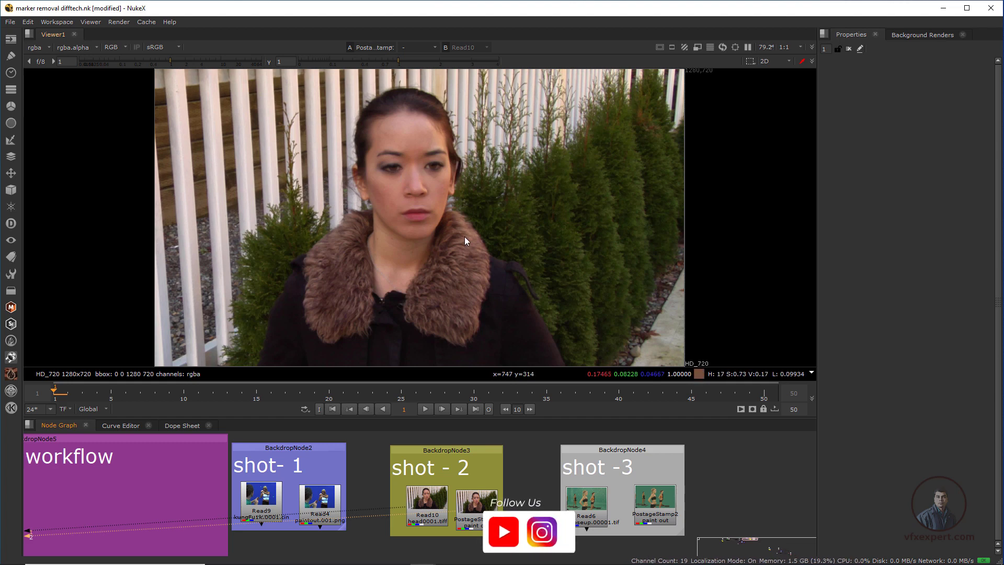
Compare the original shot 1 footage from Read9 with the painted-out result in Read4 across the clip.
key(1)
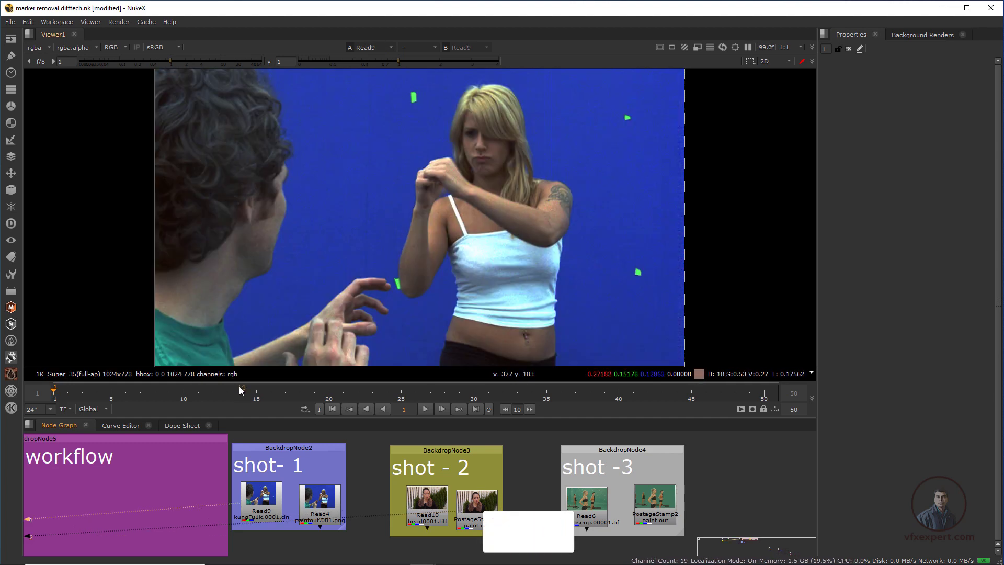
mouse_move(195, 392)
mouse_down()
mouse_move(115, 375)
mouse_move(207, 405)
mouse_up()
click(333, 409)
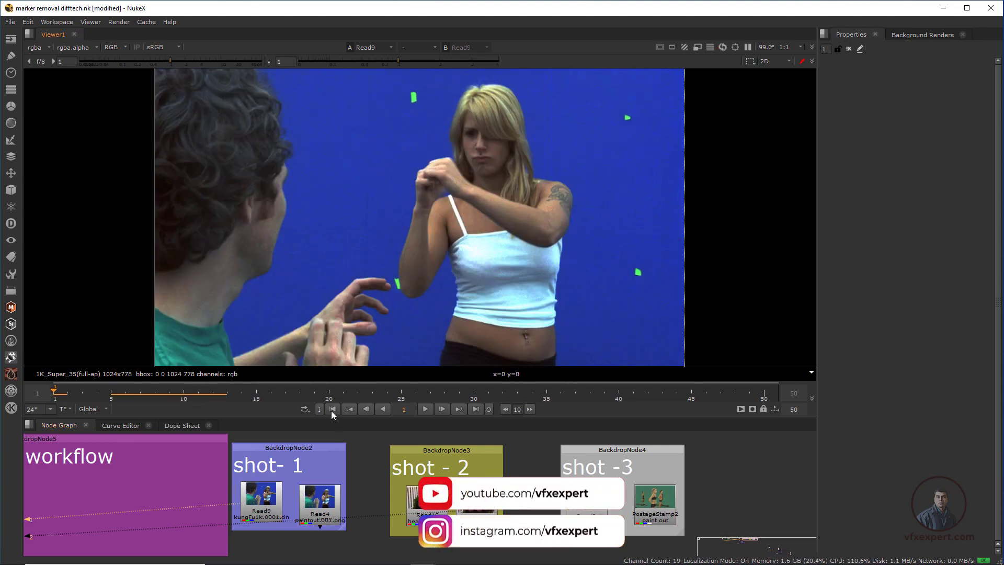
click(330, 498)
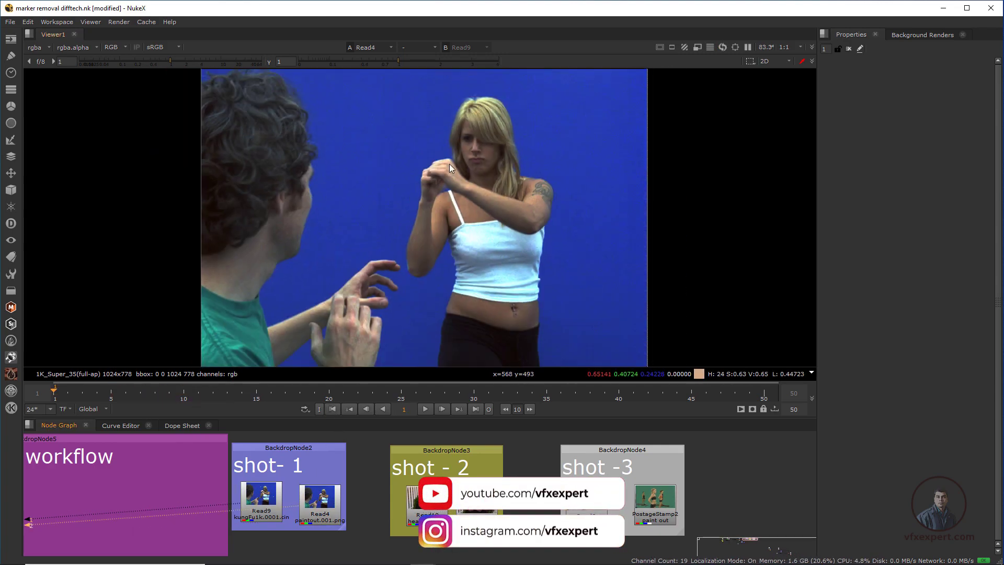
key(2)
drag(214, 390, 144, 393)
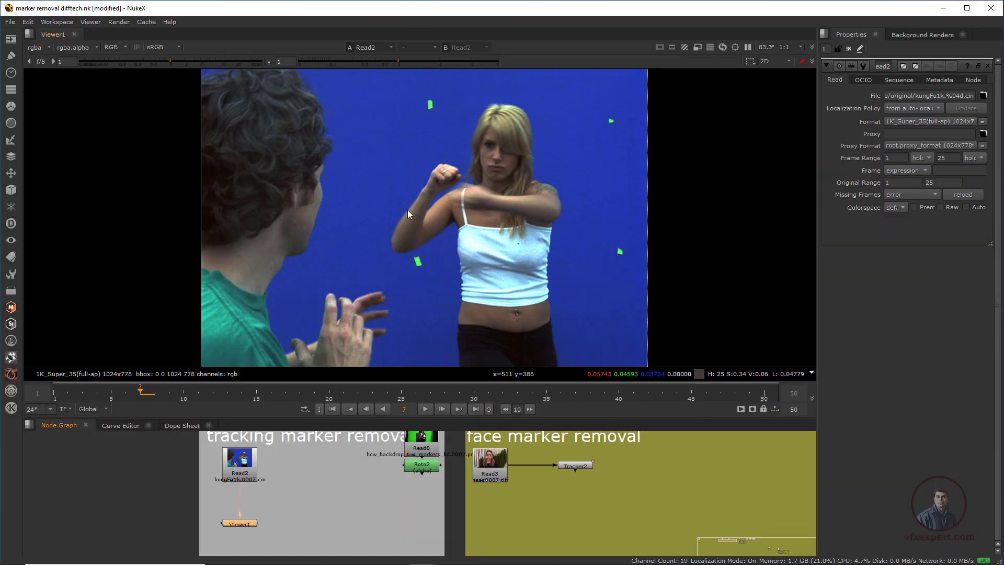
Set the viewer's frame range source to Input for the Read2 clip and return to the first frame.
drag(319, 394, 184, 397)
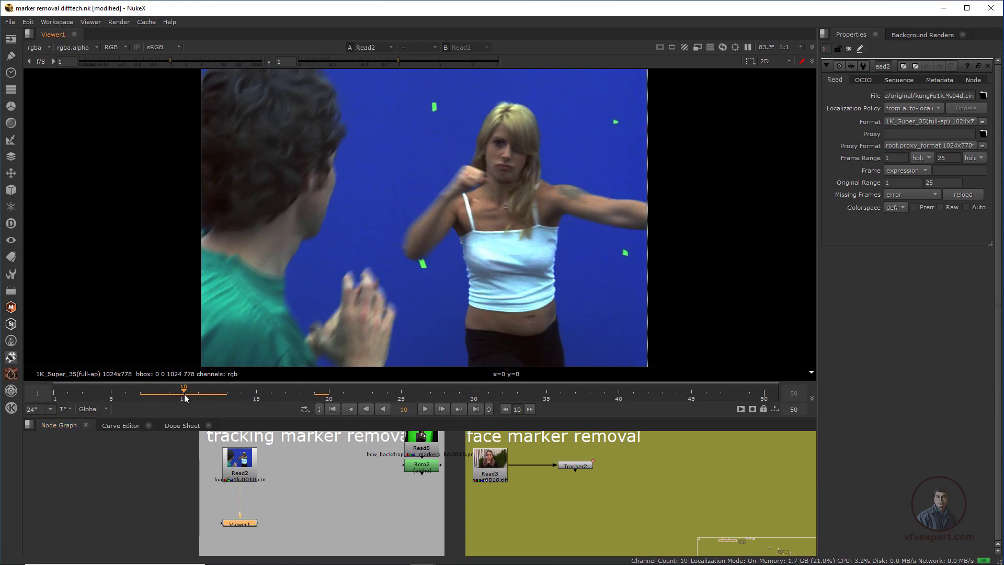
click(104, 409)
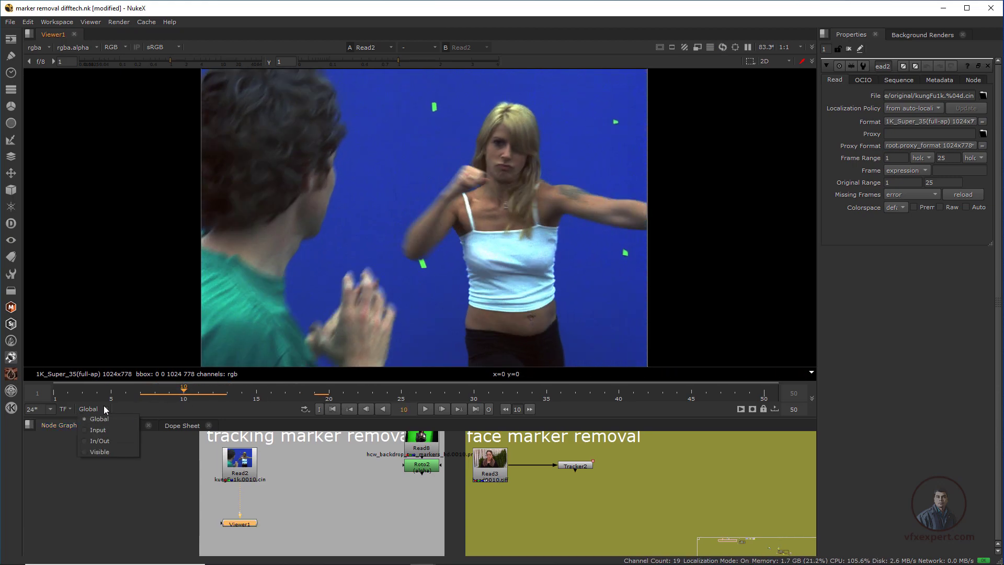
click(99, 450)
click(333, 409)
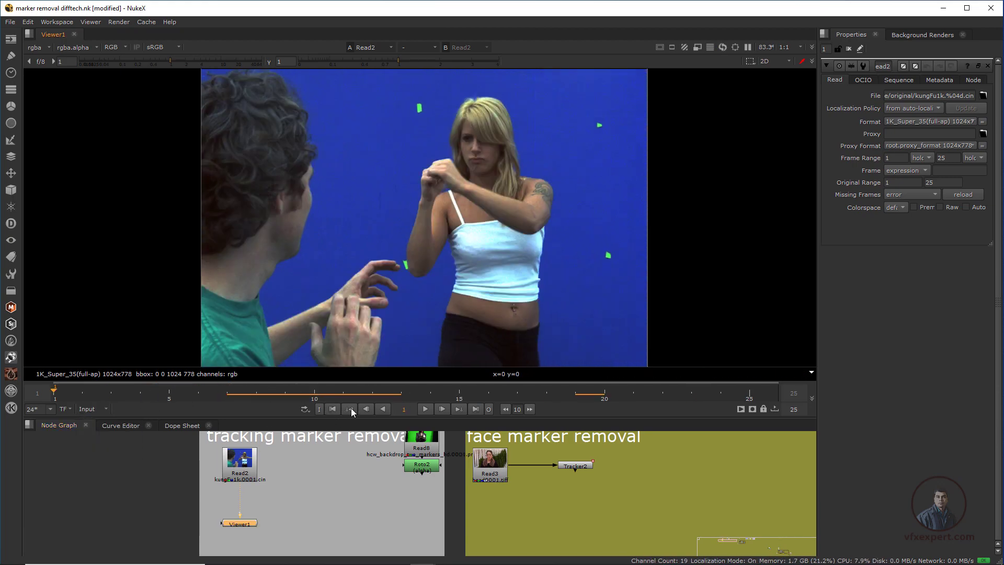
Play and scrub through the Read2 clip and inspect the green tracking markers on the blue screen up close at frame 1.
click(425, 409)
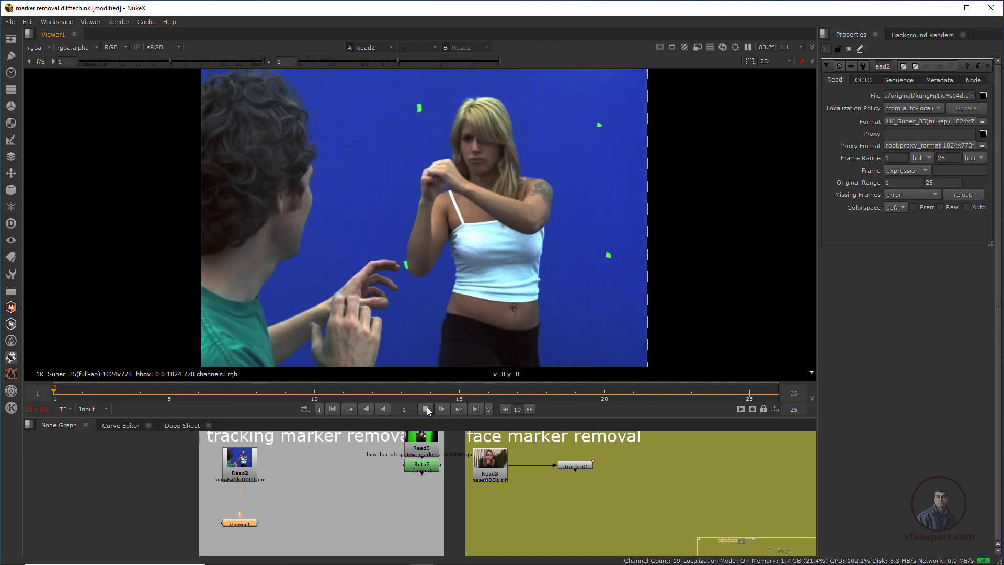
click(426, 409)
key(f)
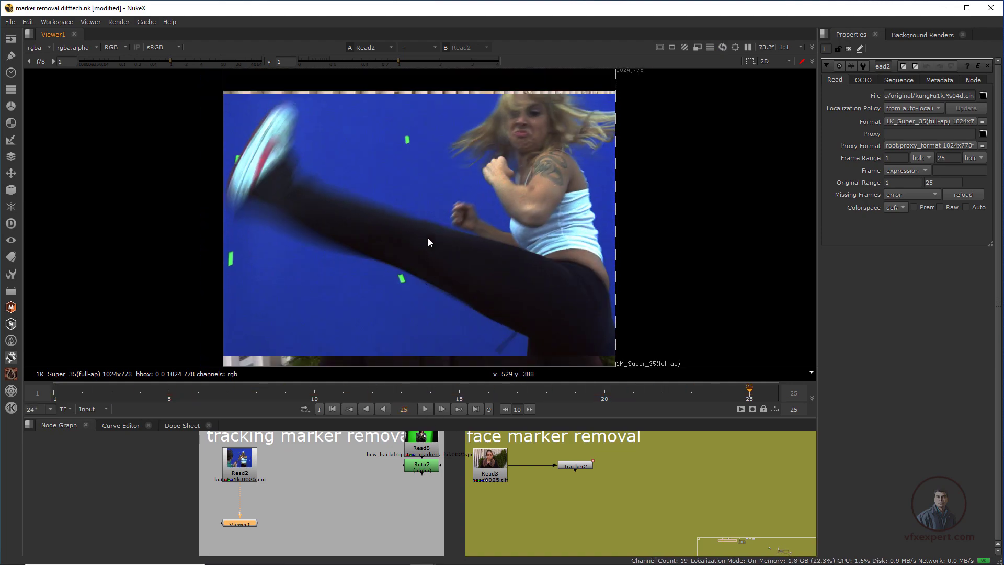
click(314, 393)
drag(313, 392, 61, 393)
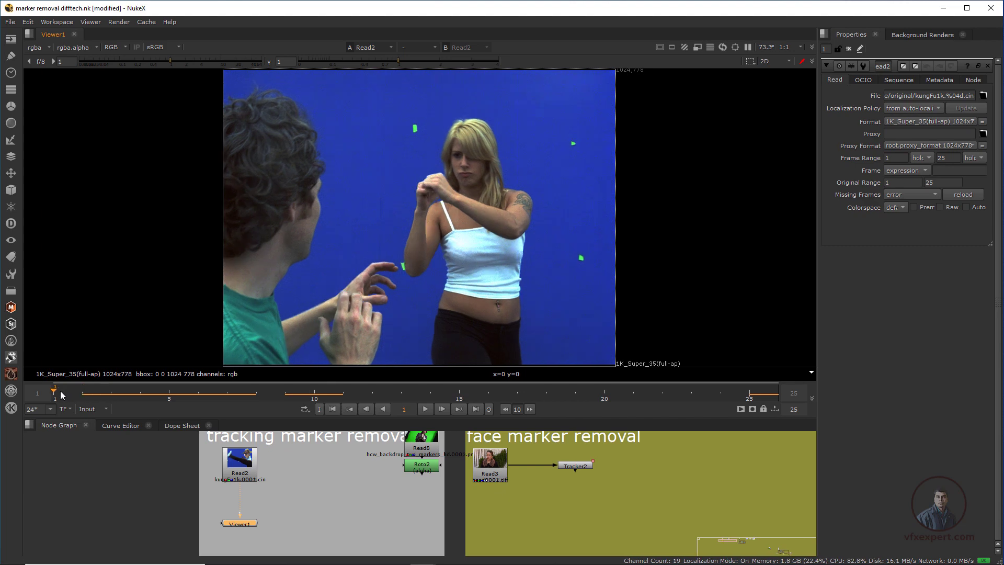
scroll(585, 176, up, 1)
middle_drag(585, 175, 504, 160)
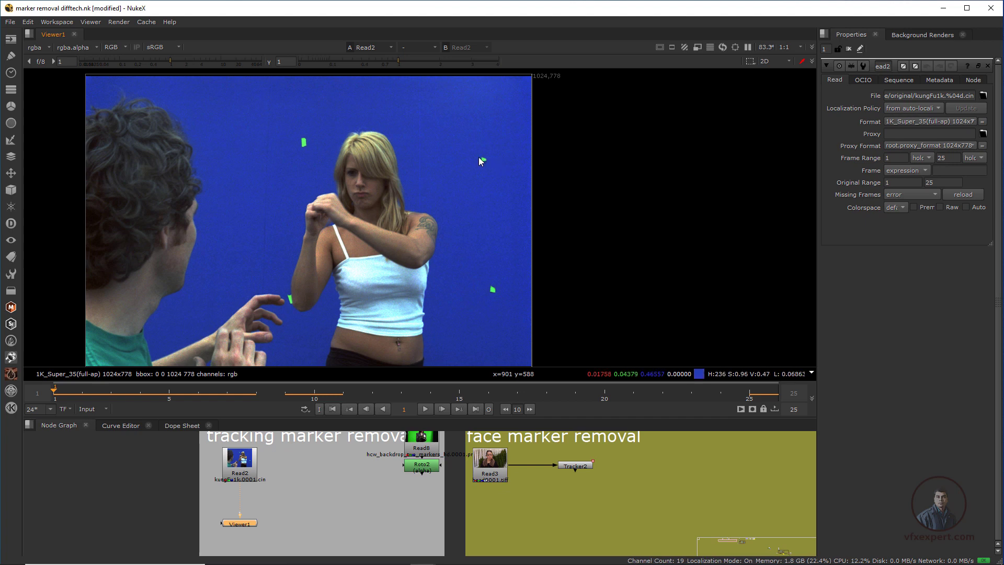
scroll(493, 162, up, 1)
ctrl+shift+drag(482, 154, 520, 188)
scroll(505, 149, up, 2)
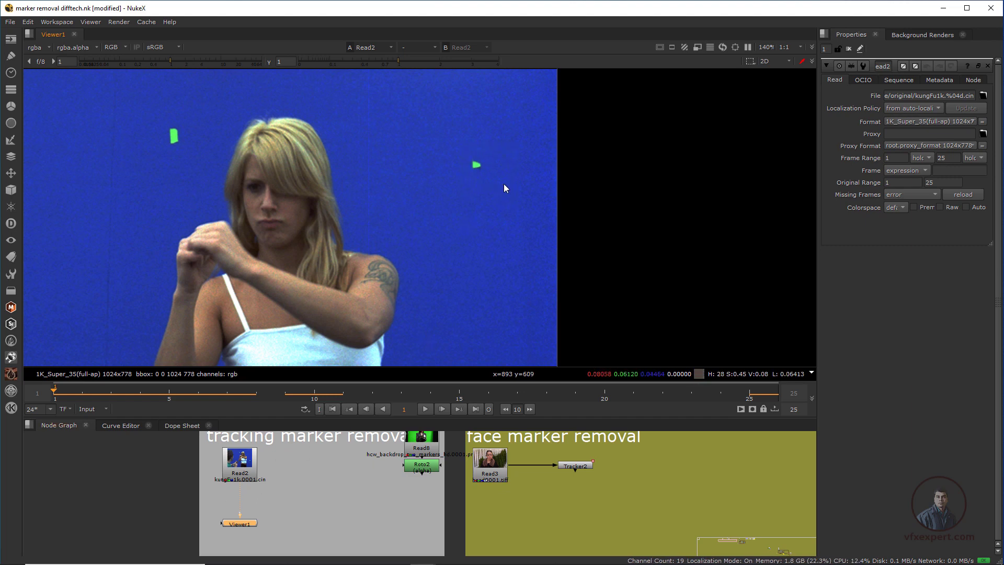
scroll(339, 355, down, 2)
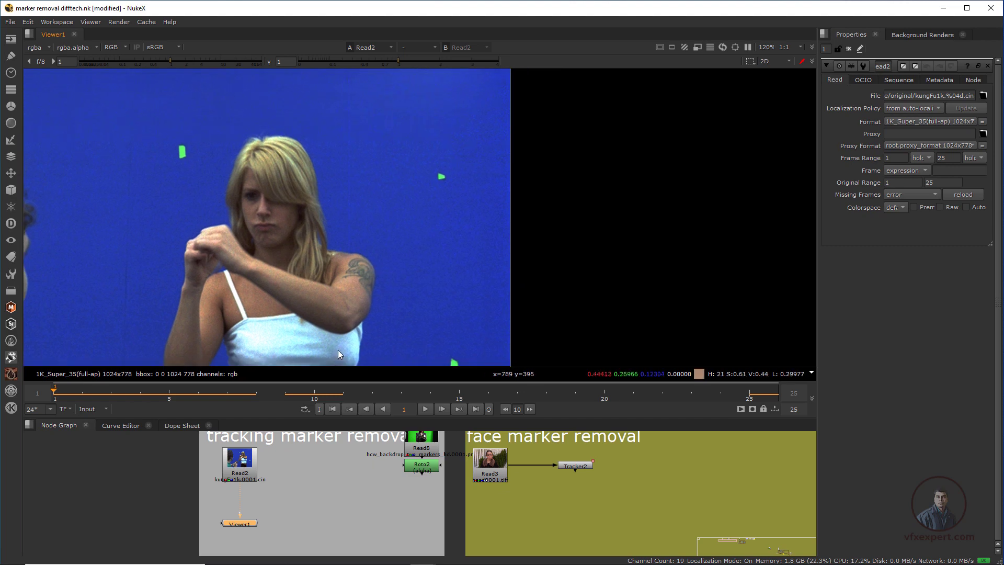
Add a Roto node after Read2 and draw a small ellipse around the upper green marker beyond the woman's tattooed shoulder.
drag(239, 464, 239, 461)
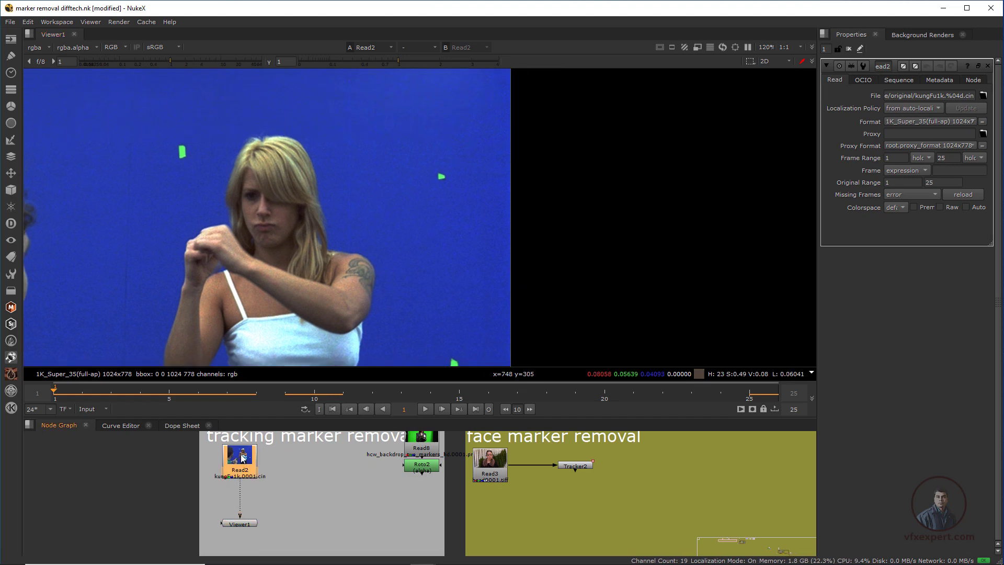
key(o)
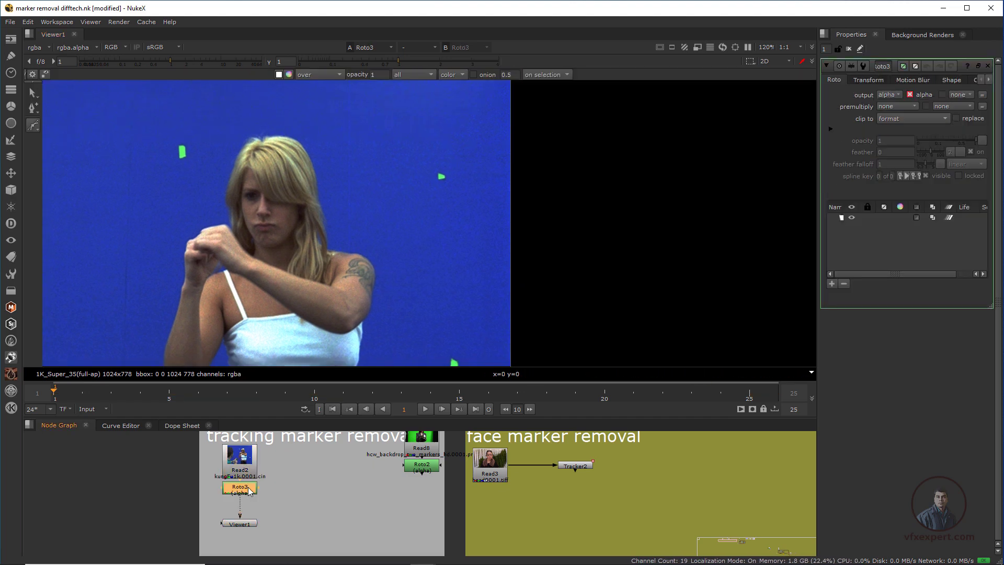
right_click(33, 125)
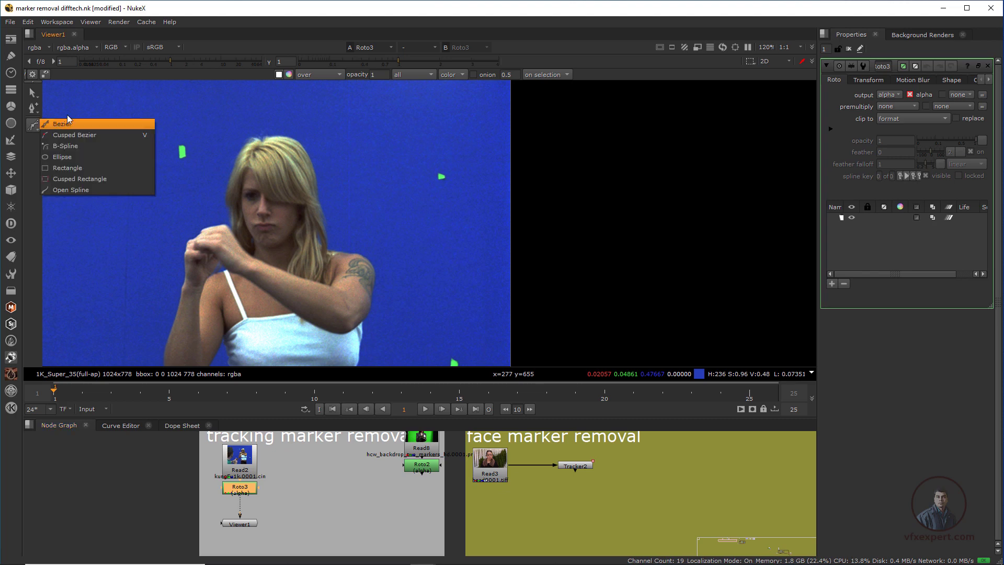
click(63, 157)
scroll(444, 177, up, 2)
drag(442, 164, 455, 179)
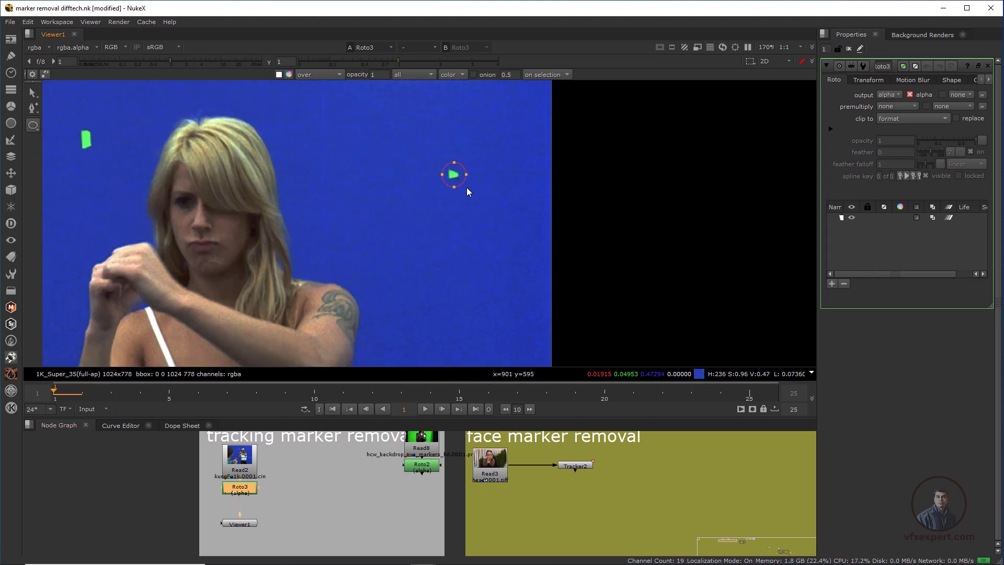
Enlarge the ellipse slightly and center it on the green marker at frame 1.
key(q)
scroll(474, 202, up, 1)
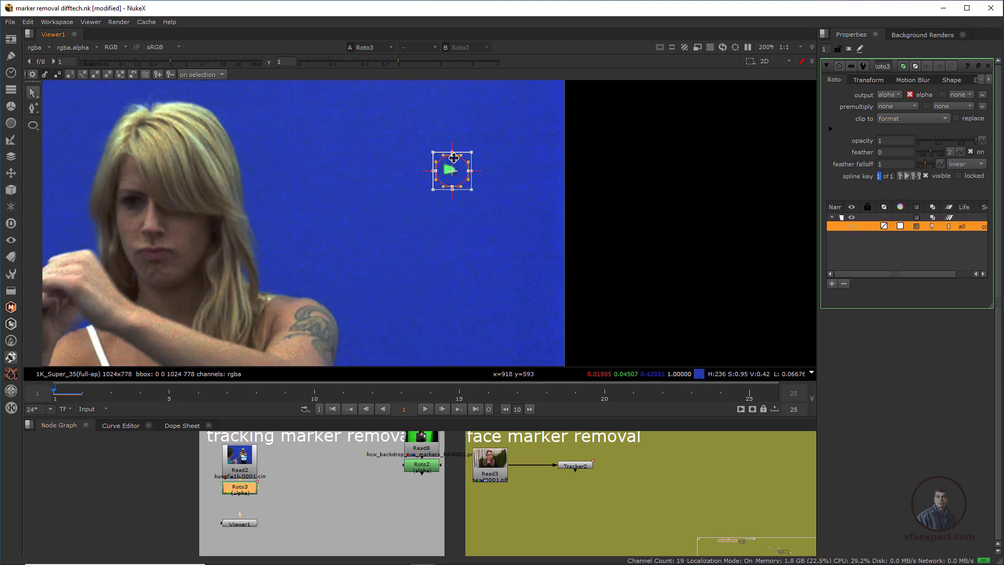
drag(473, 189, 449, 179)
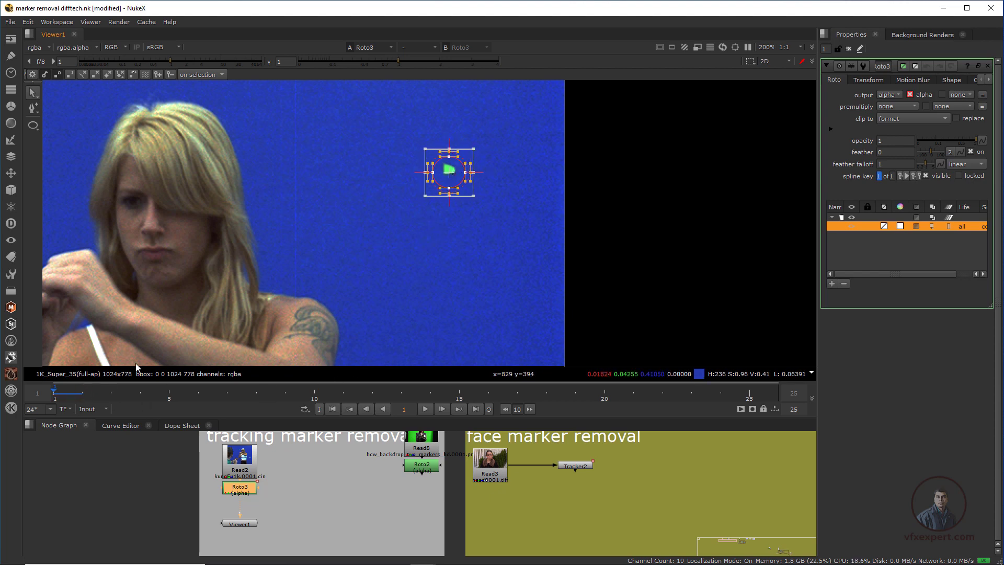
Keyframe the ellipse's position over the moving green marker at frames 6 and 11.
drag(90, 397, 198, 397)
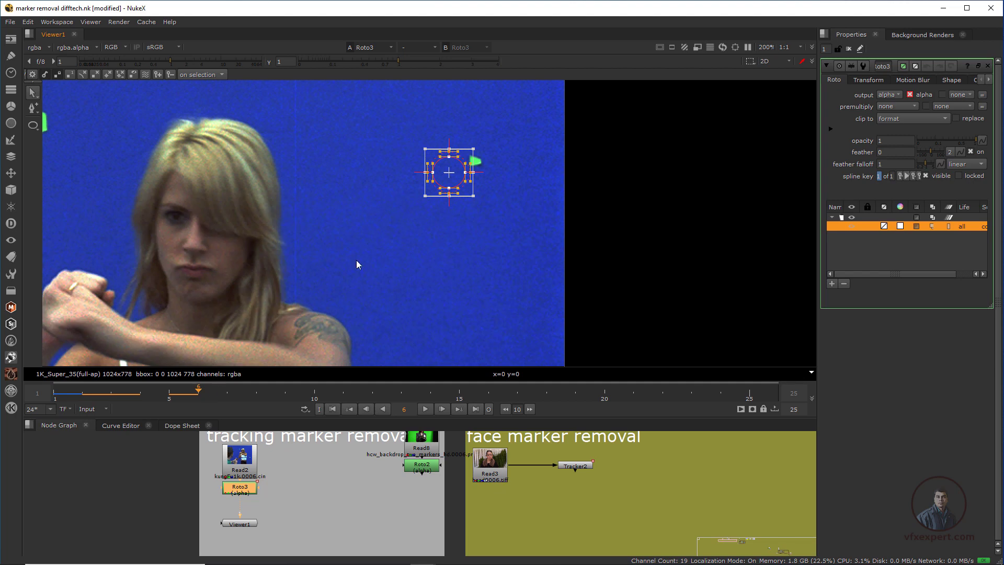
drag(453, 176, 479, 165)
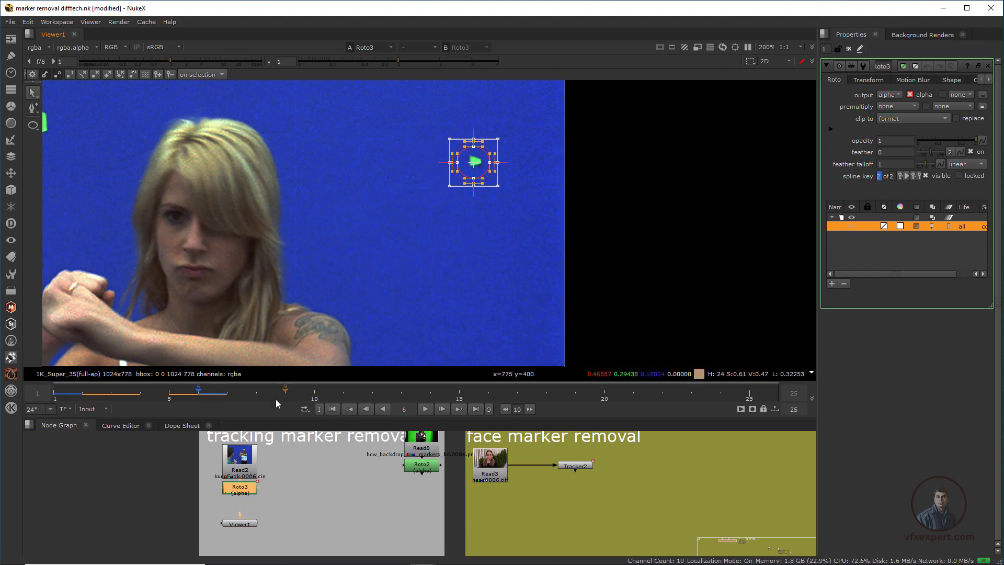
drag(241, 395, 336, 398)
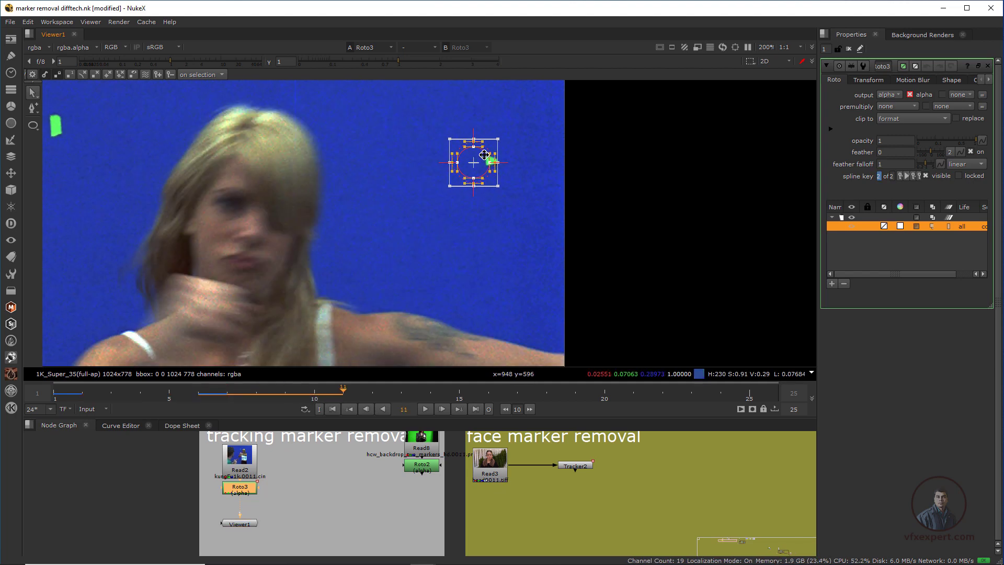
drag(474, 162, 492, 164)
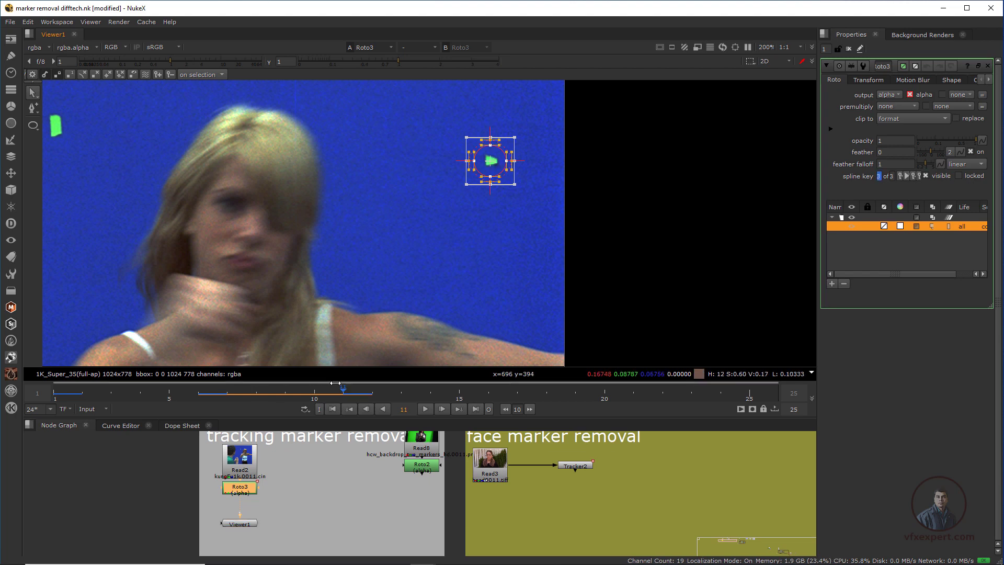
Keep keyframing the ellipse over the marker from frame 13 and check its animation back to the first frame.
drag(816, 260, 709, 268)
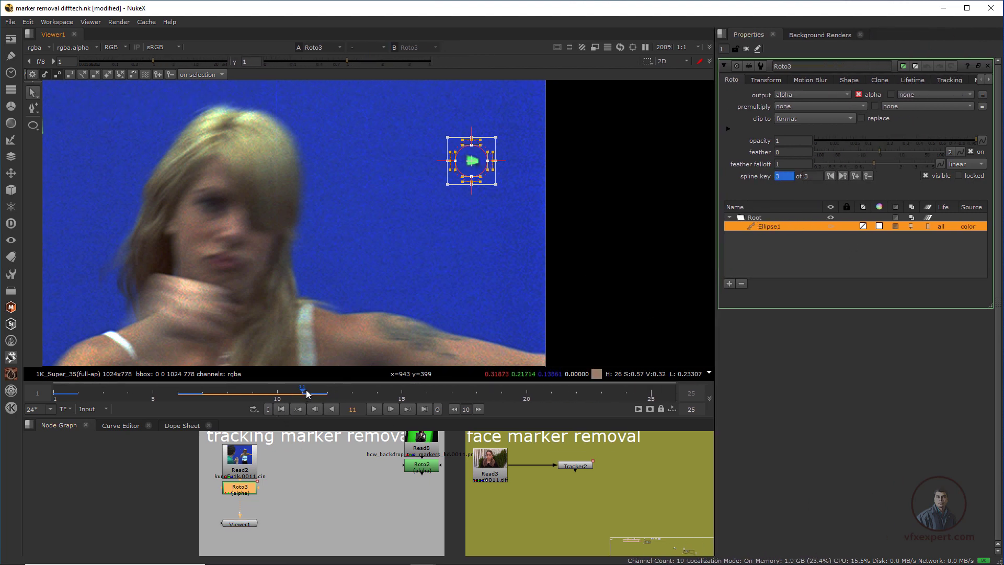
mouse_move(307, 394)
mouse_down()
mouse_move(376, 405)
mouse_move(366, 404)
mouse_up()
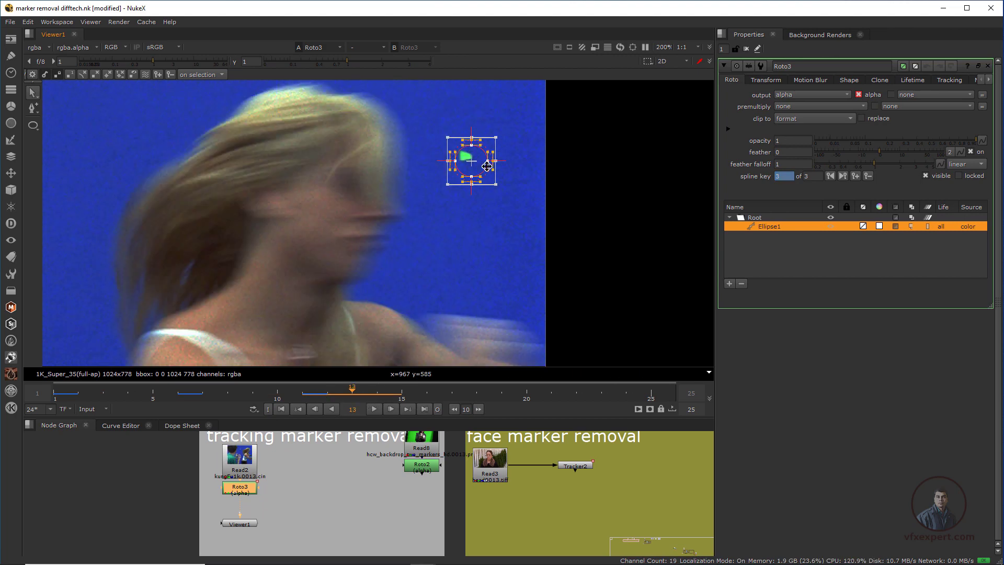
drag(487, 167, 466, 161)
click(368, 396)
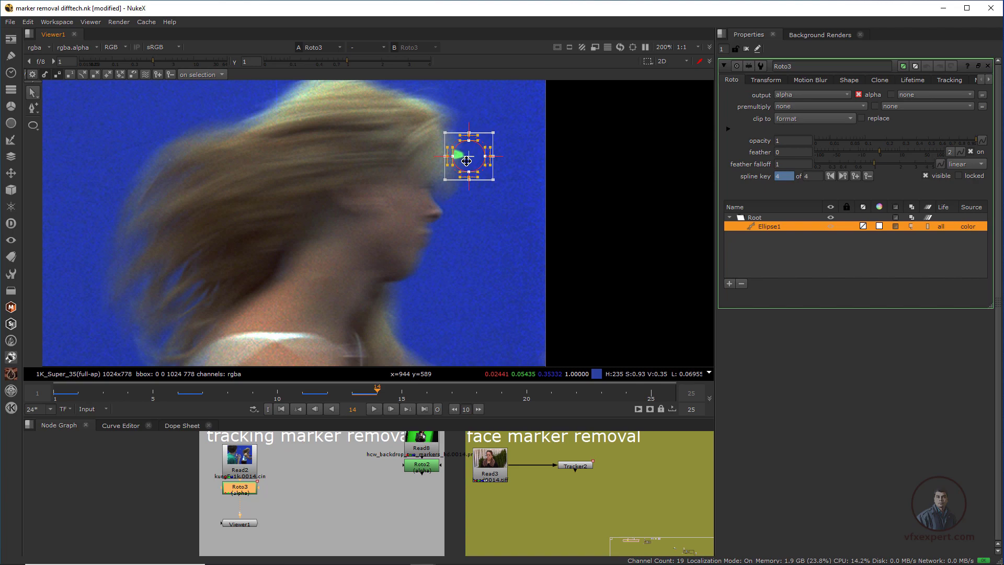
drag(380, 393, 159, 400)
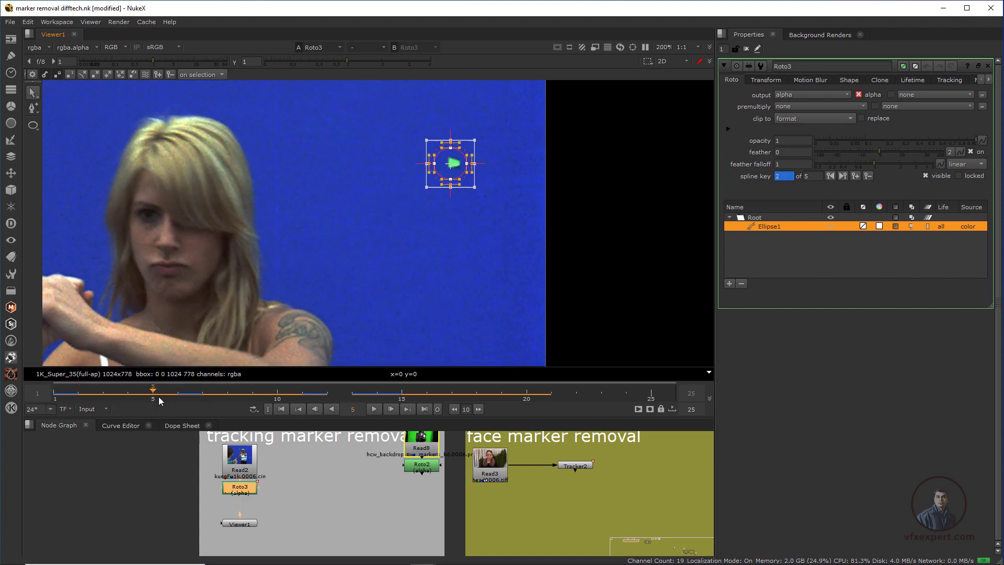
click(281, 409)
Change the Roto3 output from alpha to the color channels so the ellipse renders over the image.
scroll(250, 523, up, 2)
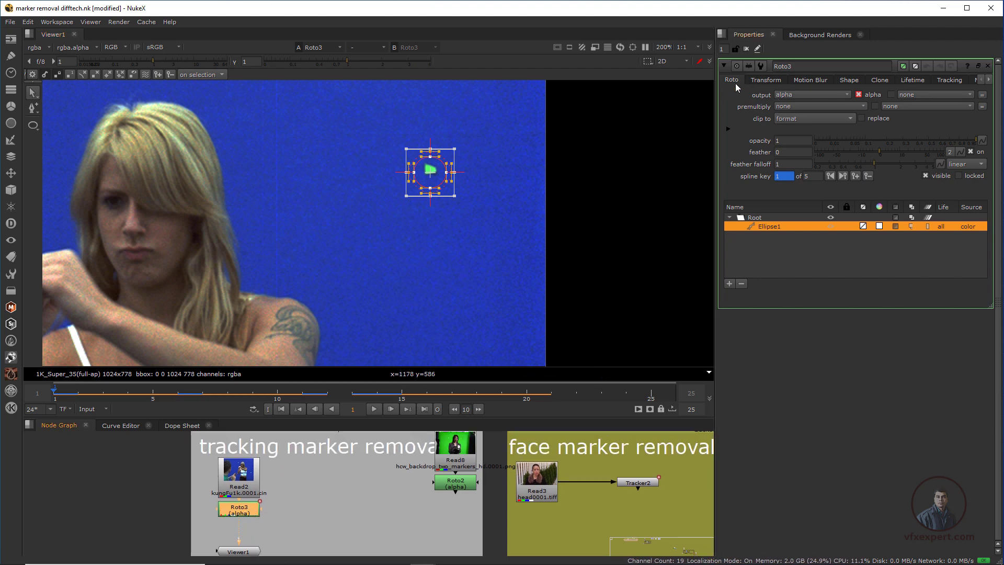
click(795, 94)
click(795, 127)
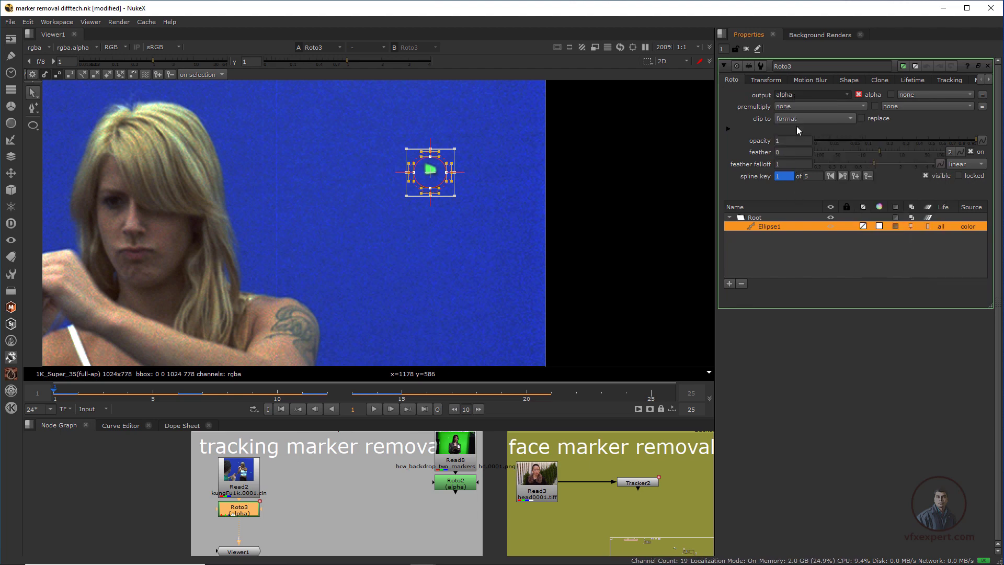
Review the source options for Ellipse1, including the background inputs, without changing the color source.
click(848, 80)
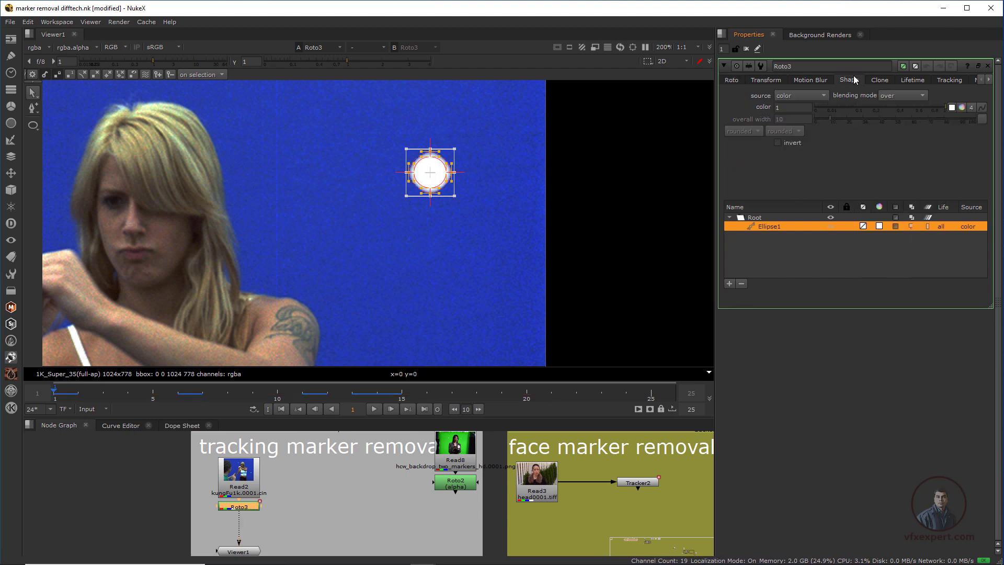
click(796, 95)
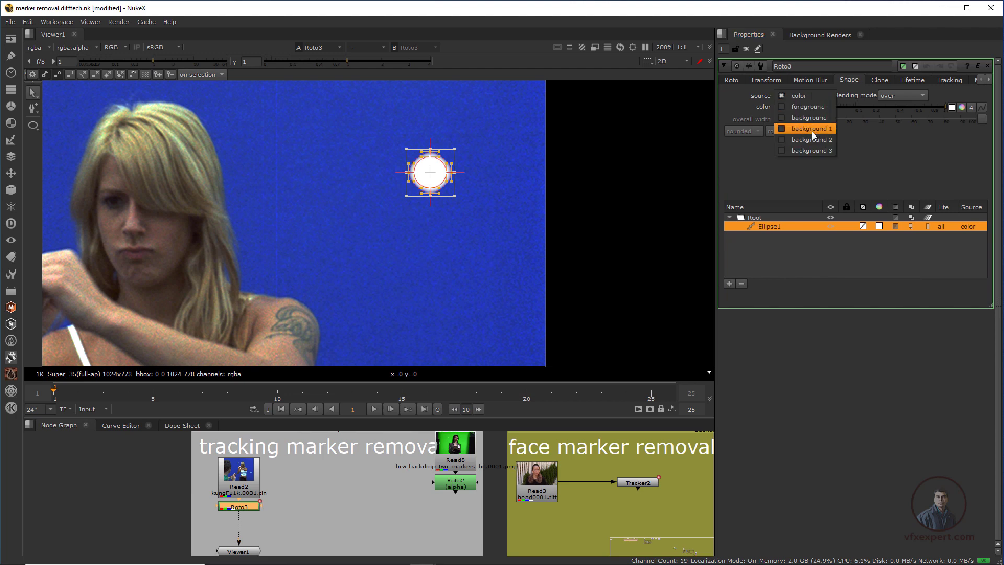
click(303, 518)
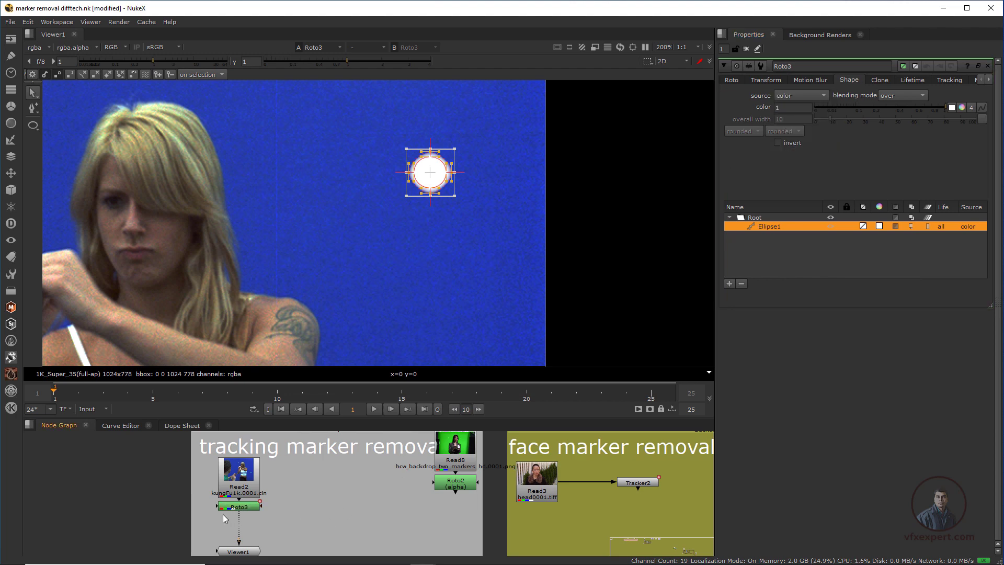
Try out connecting Roto3's bg input to Read2 in the node graph.
scroll(222, 514, up, 3)
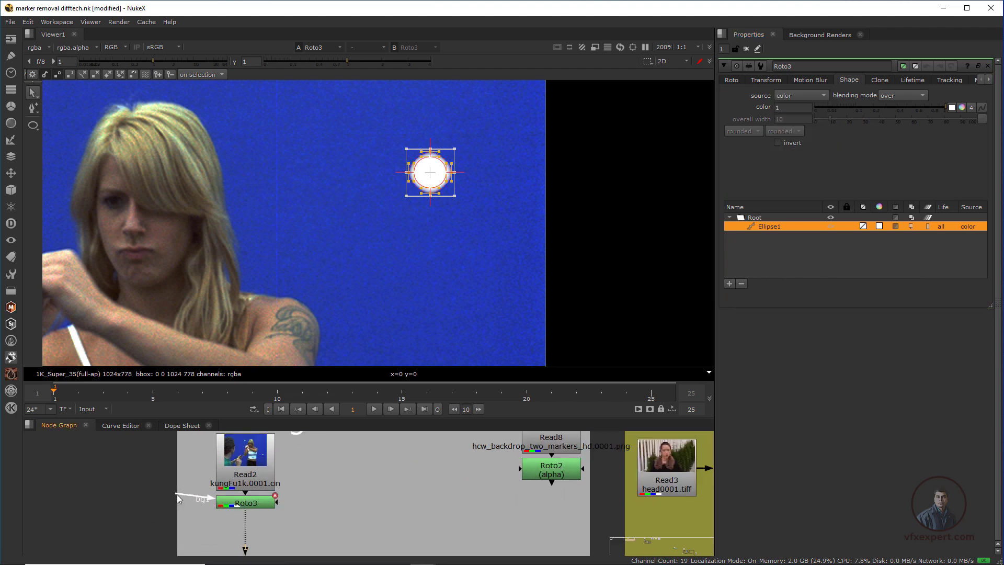
drag(177, 495, 177, 489)
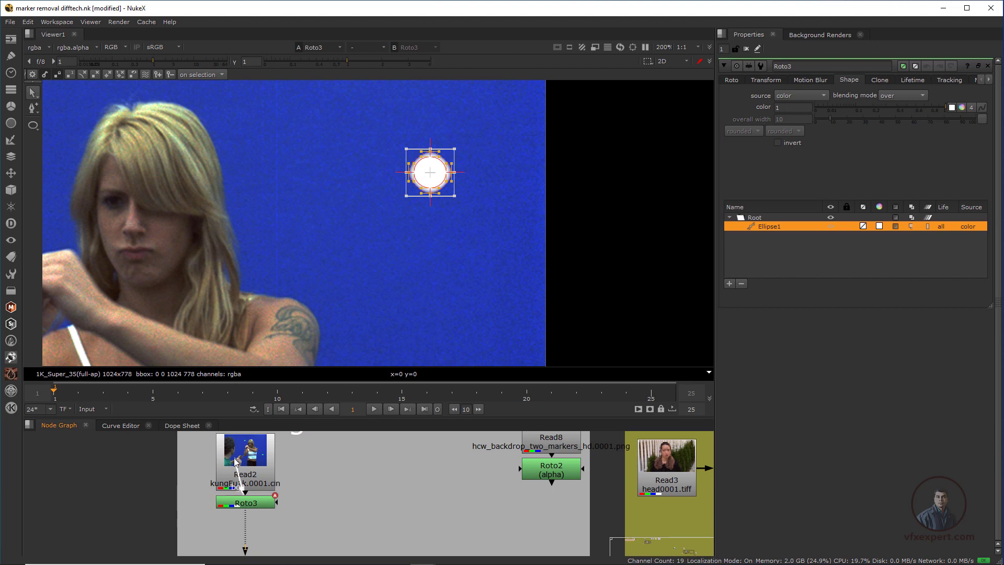
drag(235, 462, 212, 490)
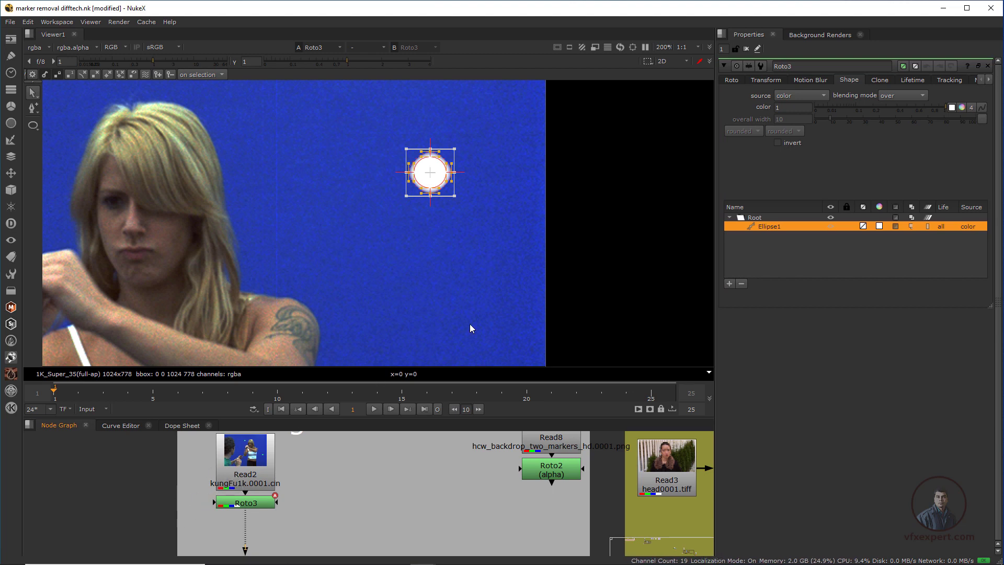
Set Ellipse1's source to background 1 and connect Roto3's bg1 input to Read2.
click(805, 98)
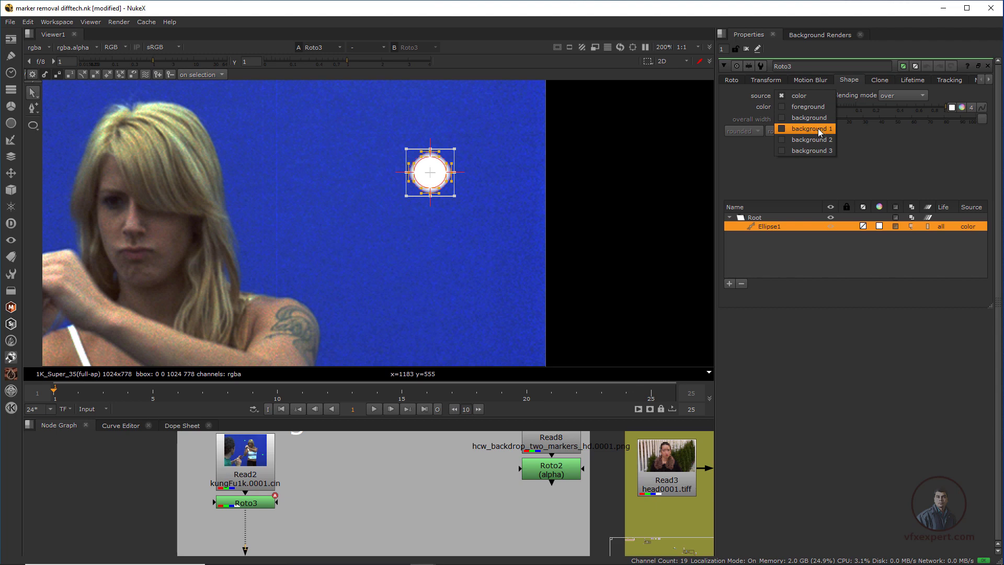
click(829, 131)
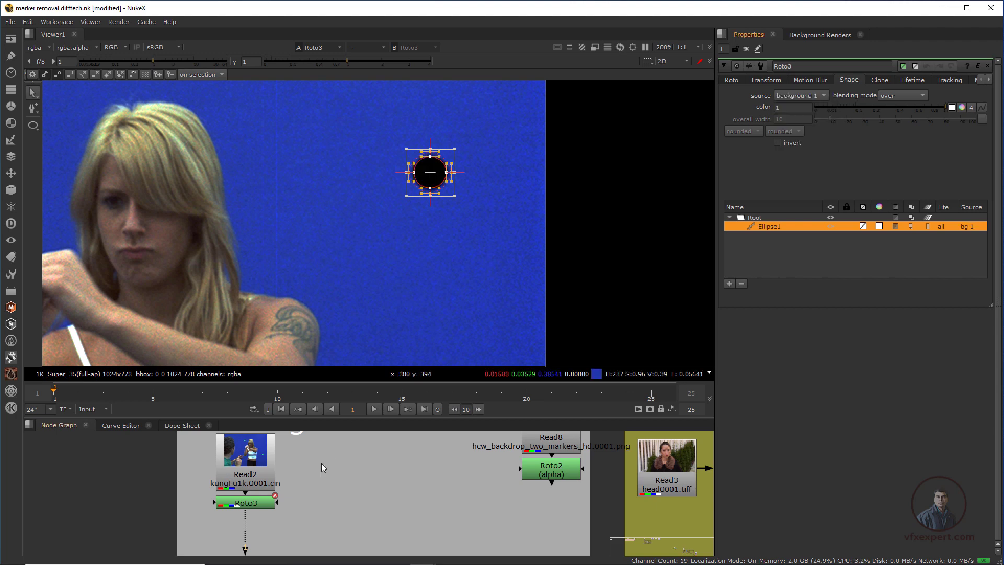
scroll(286, 489, up, 2)
drag(335, 425, 335, 358)
drag(274, 497, 270, 438)
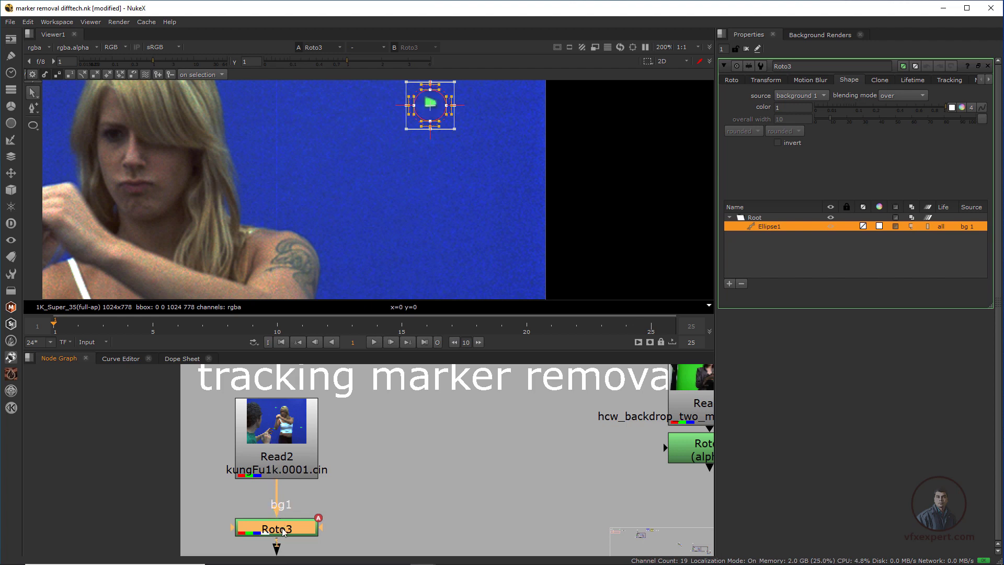
Tidy the node graph by routing Roto3's bg1 connection around its side through a dot, with another dot on the main Read2 connection.
drag(283, 532, 194, 543)
scroll(296, 466, down, 2)
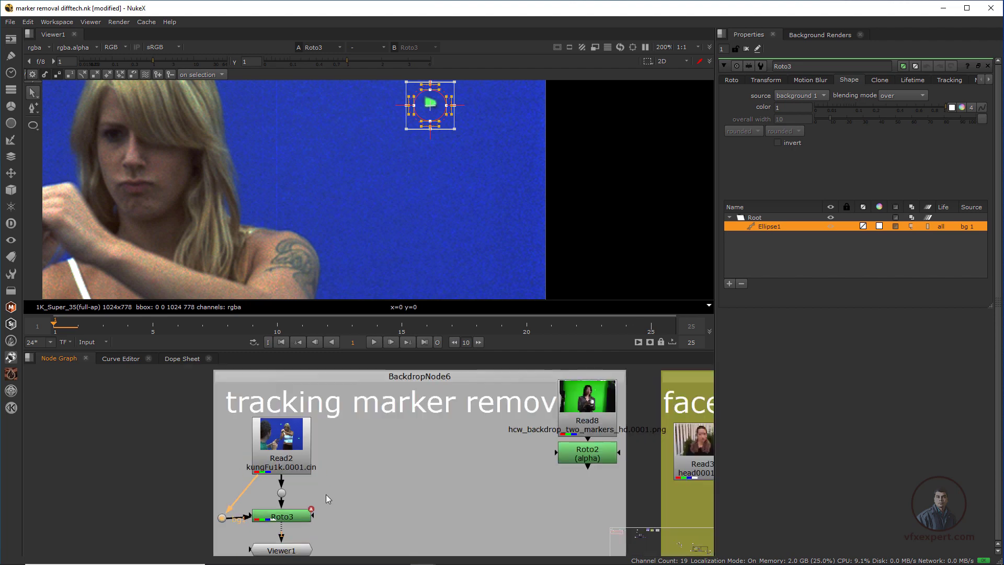
middle_drag(326, 495, 328, 472)
scroll(316, 463, up, 1)
drag(288, 429, 292, 414)
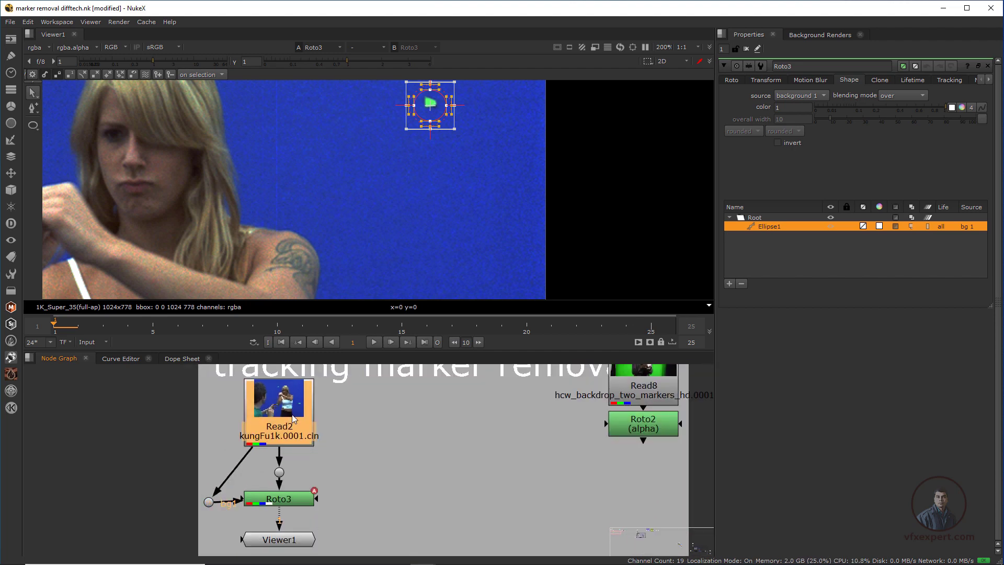
Move Ellipse1's clone transform center to x 917, y 517, on the clean blue area just below the marker.
click(294, 500)
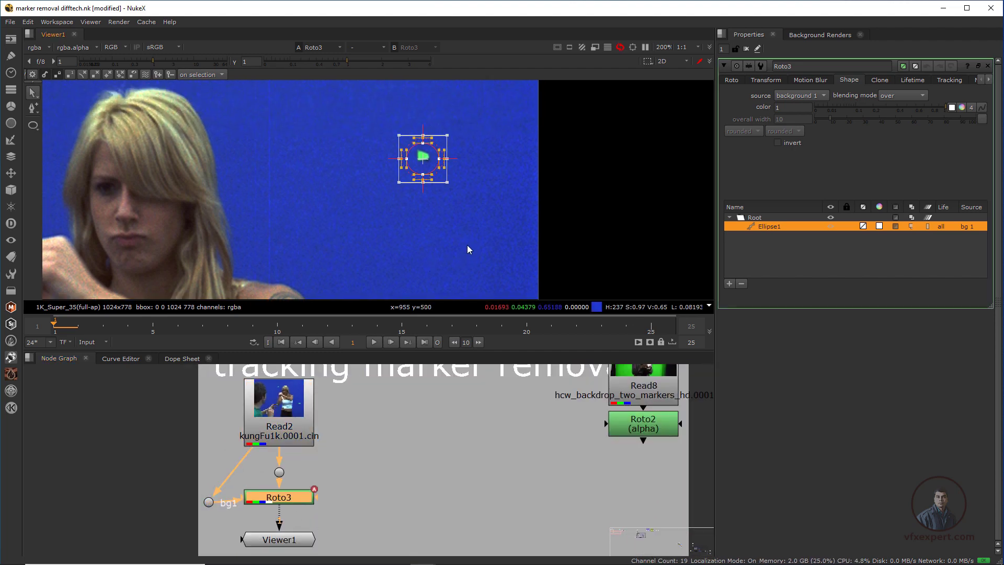
middle_drag(467, 245, 467, 252)
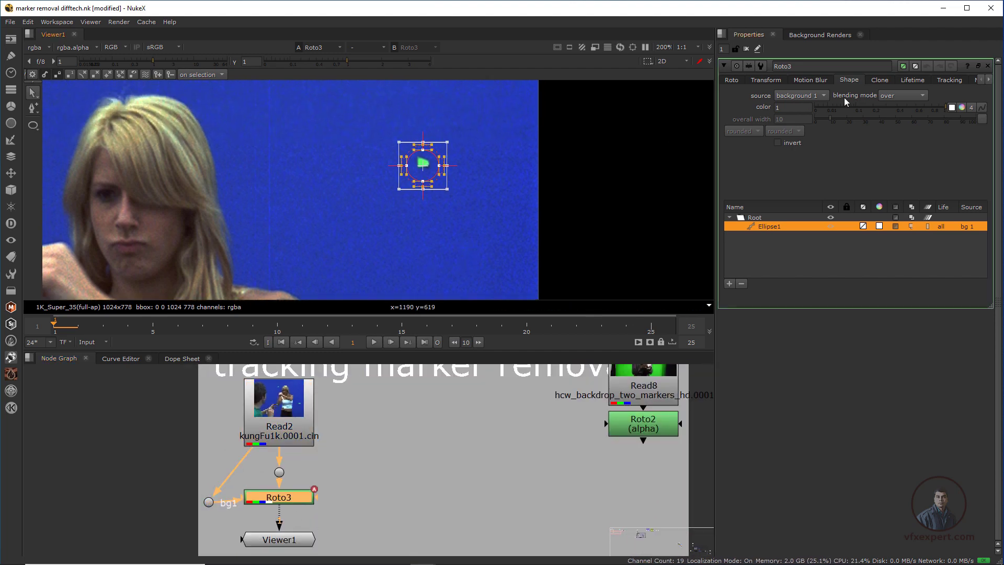
click(884, 83)
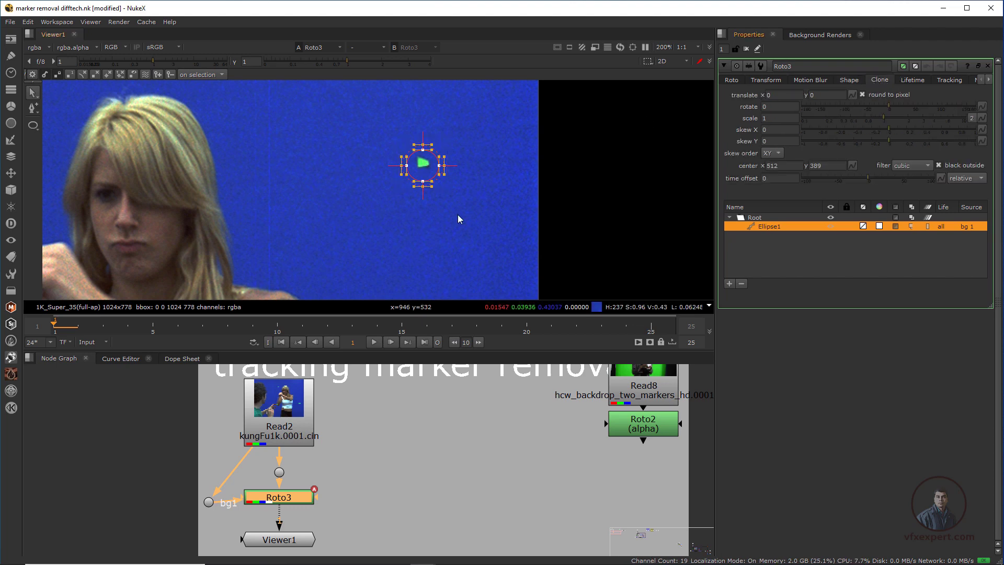
scroll(457, 215, down, 2)
middle_drag(381, 265, 394, 213)
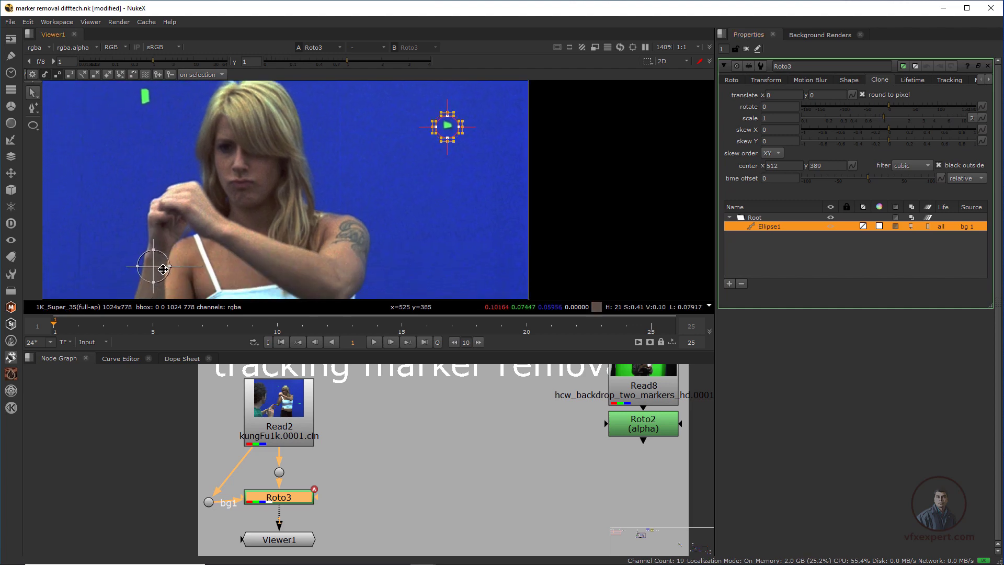
click(129, 279)
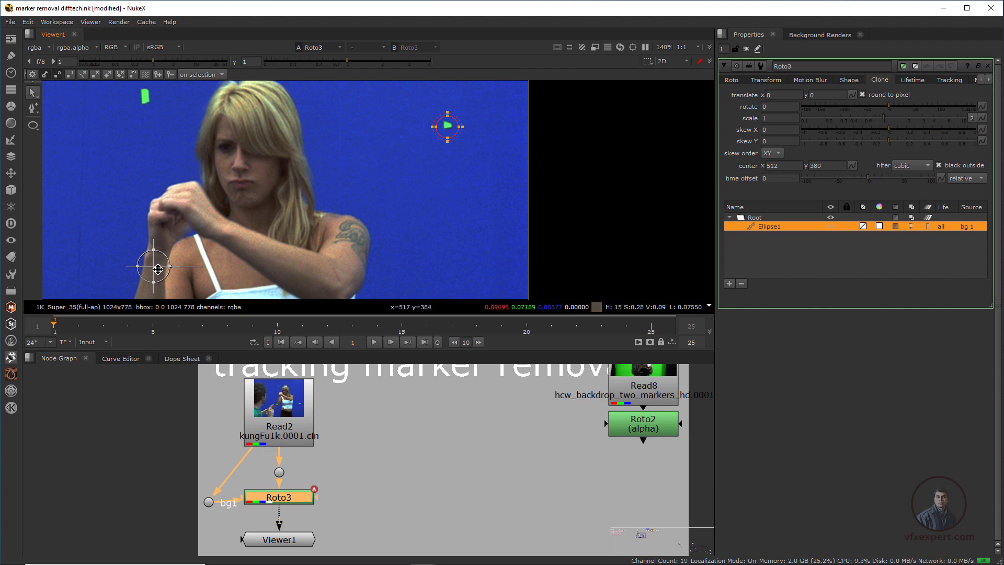
drag(156, 272, 452, 176)
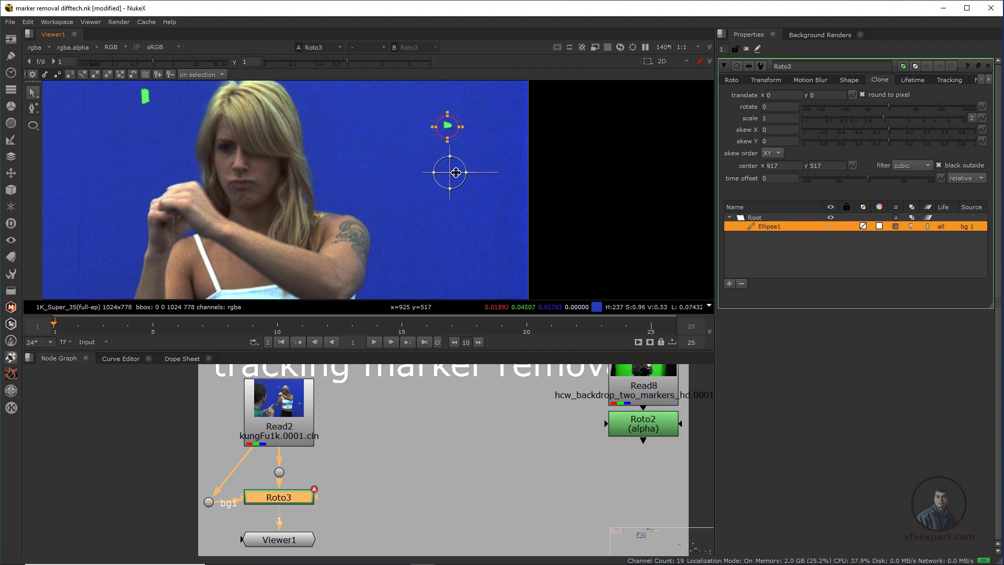
Offset Ellipse1's clone source to translate x 1, y -40 so clean blue screen covers the green marker.
middle_drag(494, 163, 497, 196)
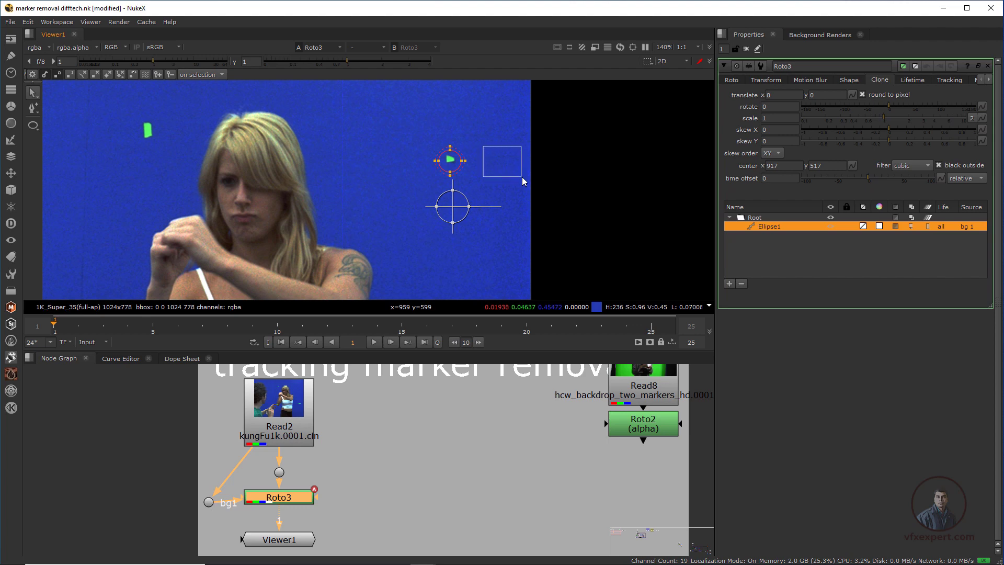
drag(522, 177, 522, 177)
drag(431, 109, 476, 149)
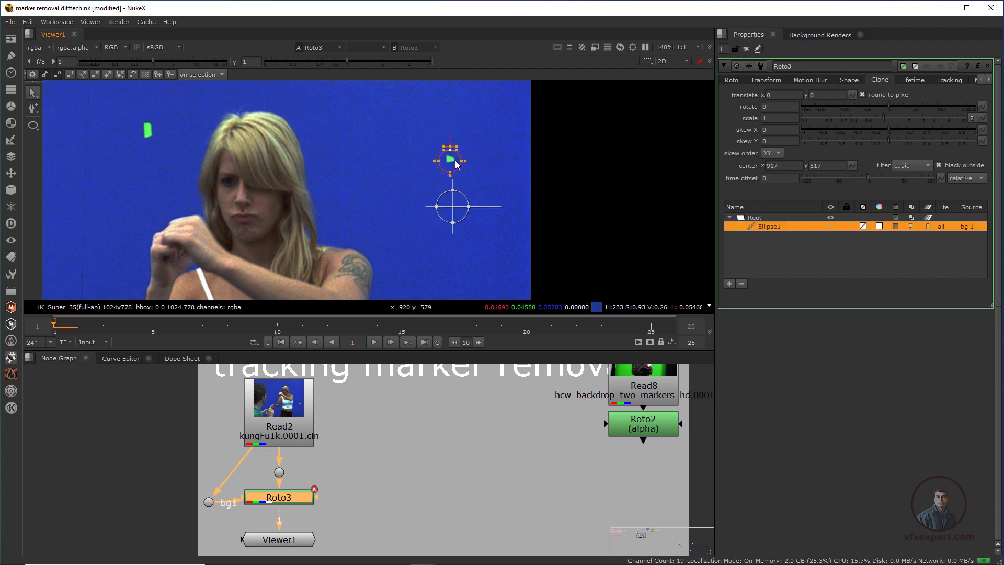
scroll(484, 182, up, 2)
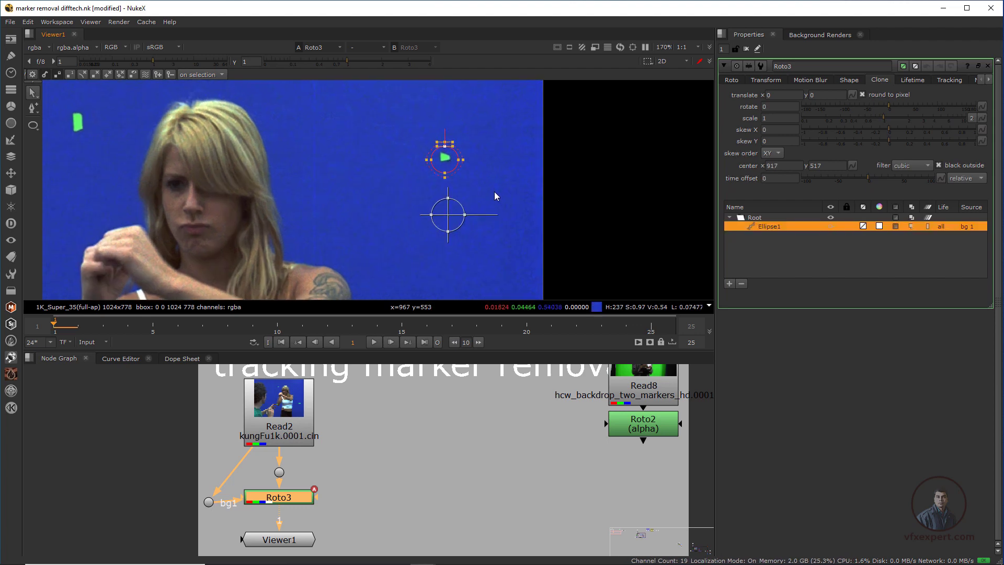
drag(453, 242, 446, 241)
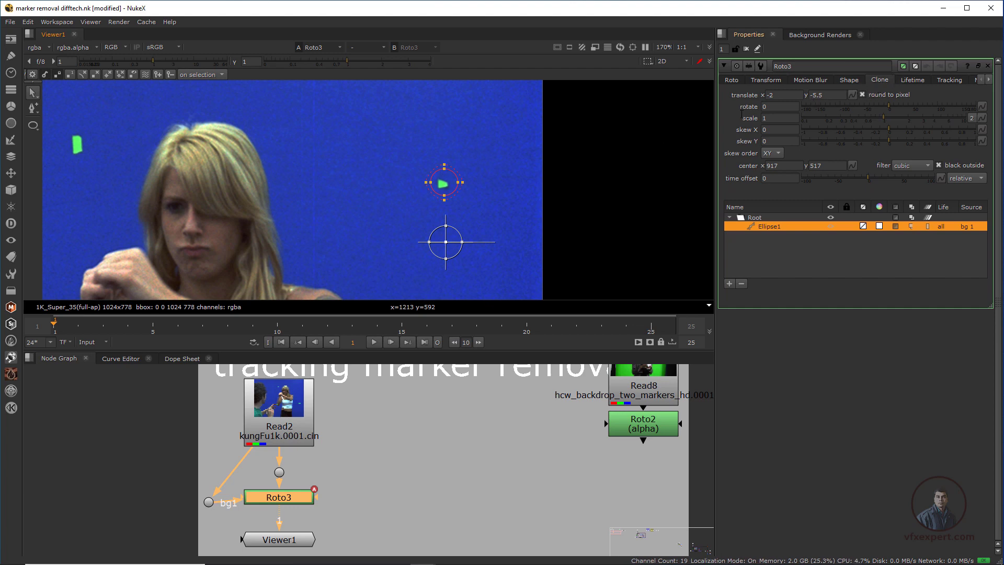
drag(447, 246, 449, 273)
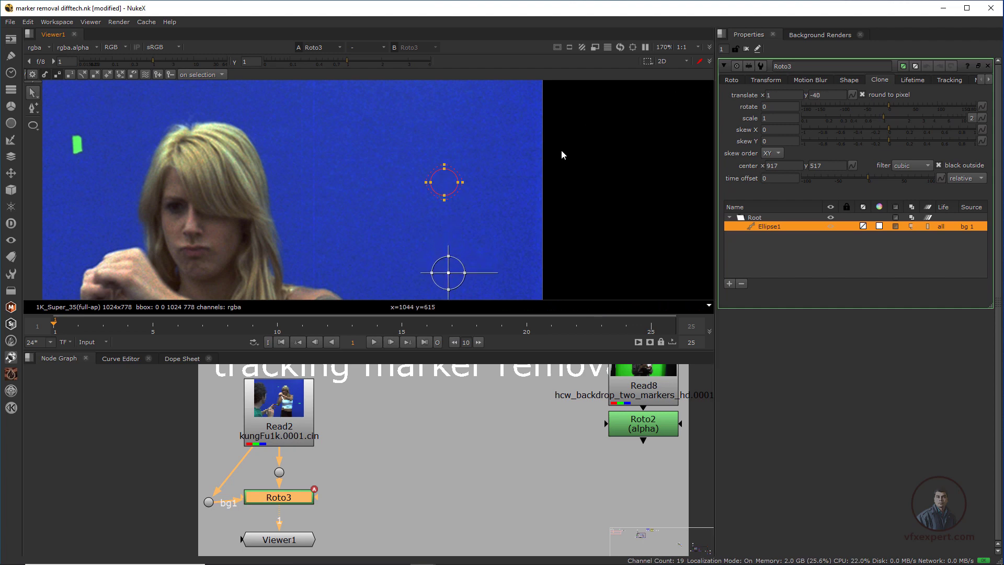
Play the clip with the Roto3 overlay hidden and scrub around frames 14 to 16 to examine where the cloned patch meets the woman's head.
click(724, 67)
scroll(535, 184, down, 5)
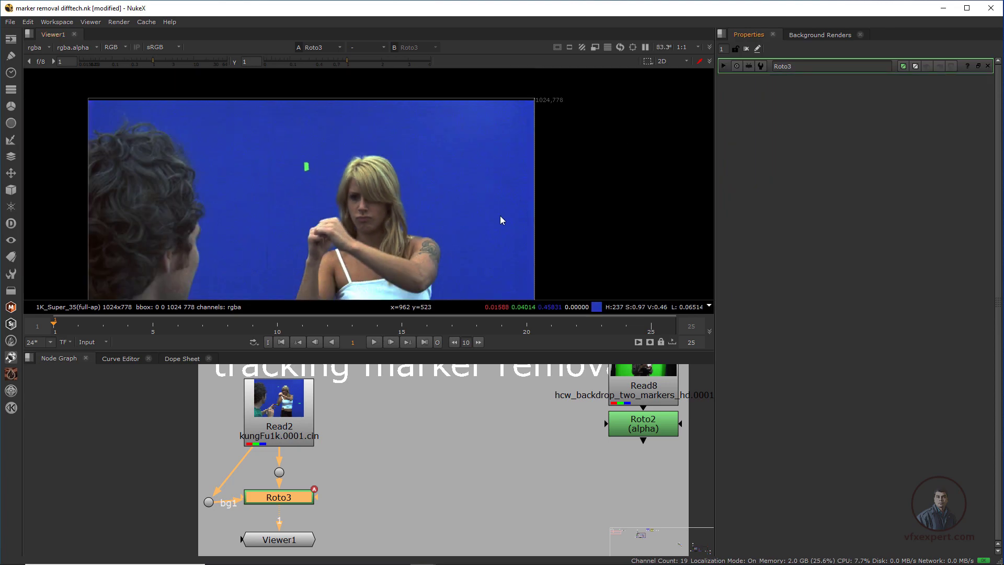
click(374, 342)
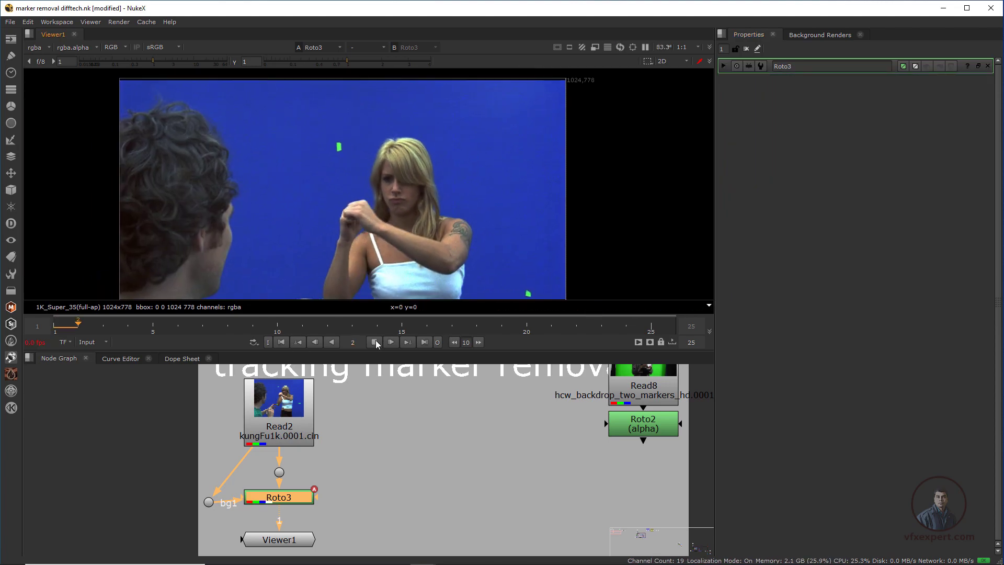
click(374, 343)
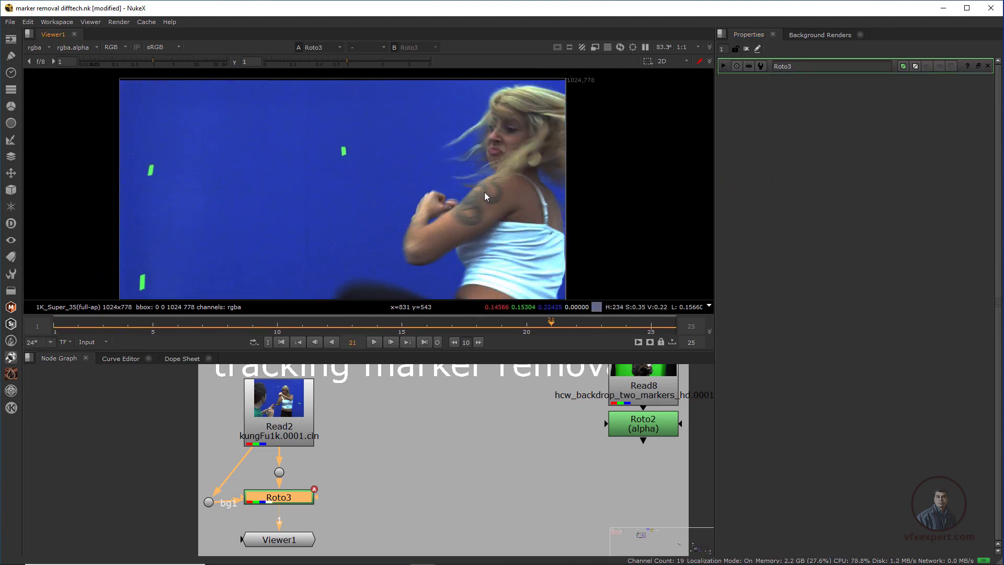
click(277, 329)
drag(277, 328, 419, 306)
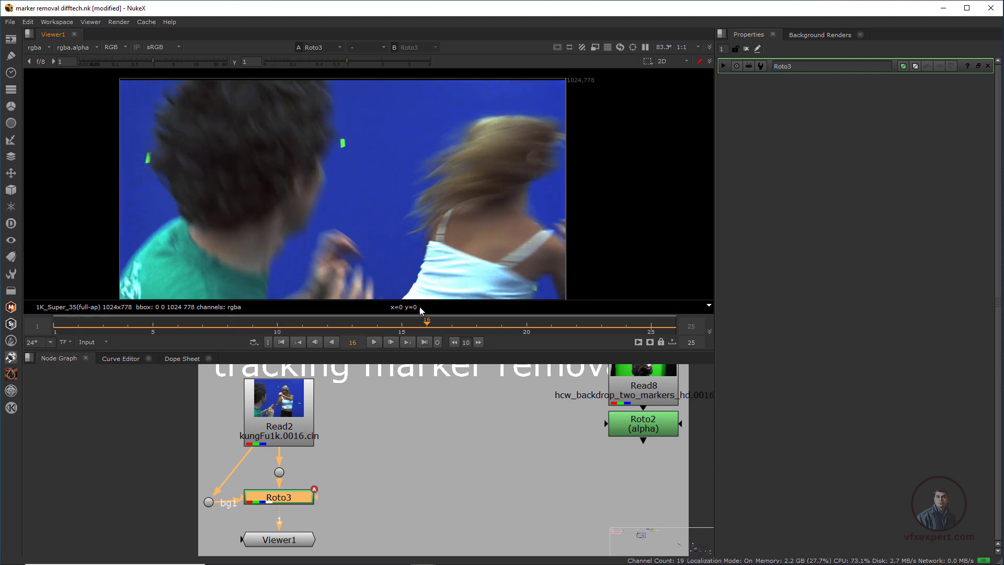
scroll(538, 152, up, 2)
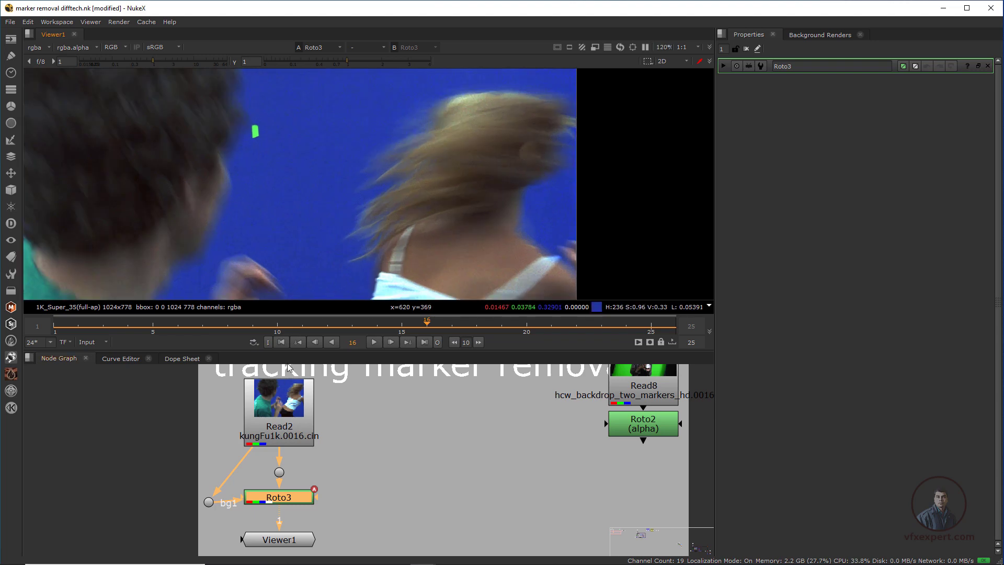
drag(388, 328, 237, 346)
drag(230, 327, 386, 333)
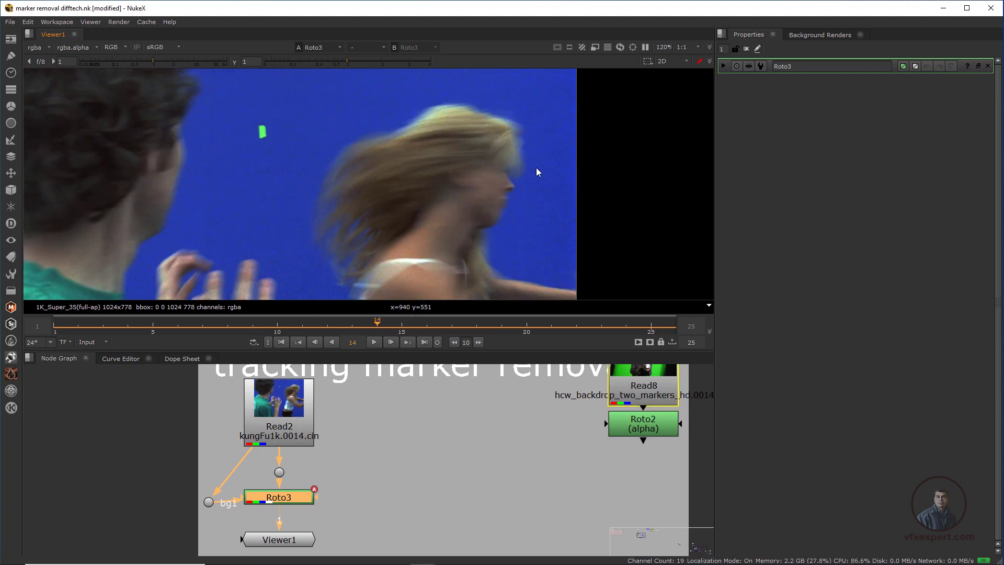
drag(525, 149, 551, 183)
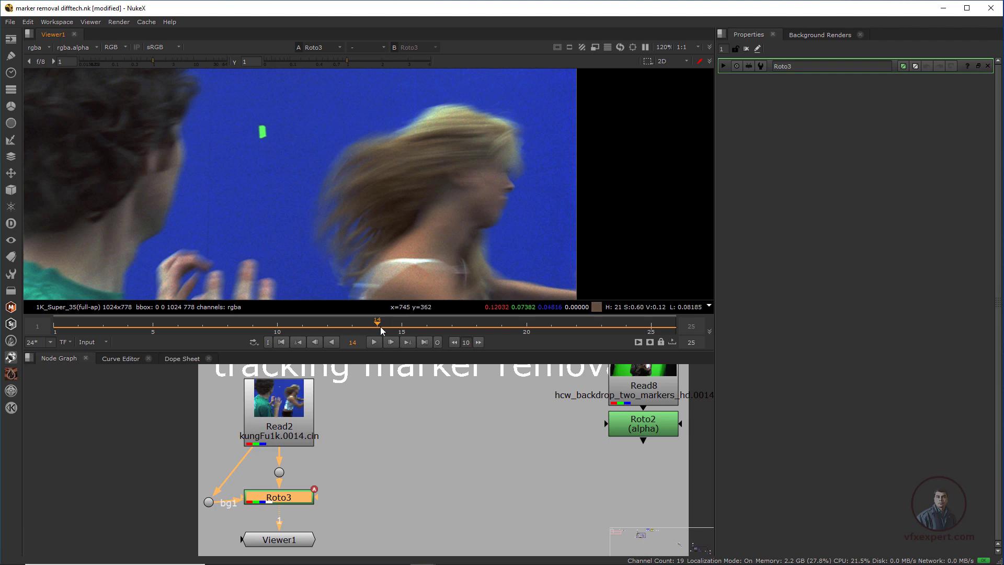
click(402, 329)
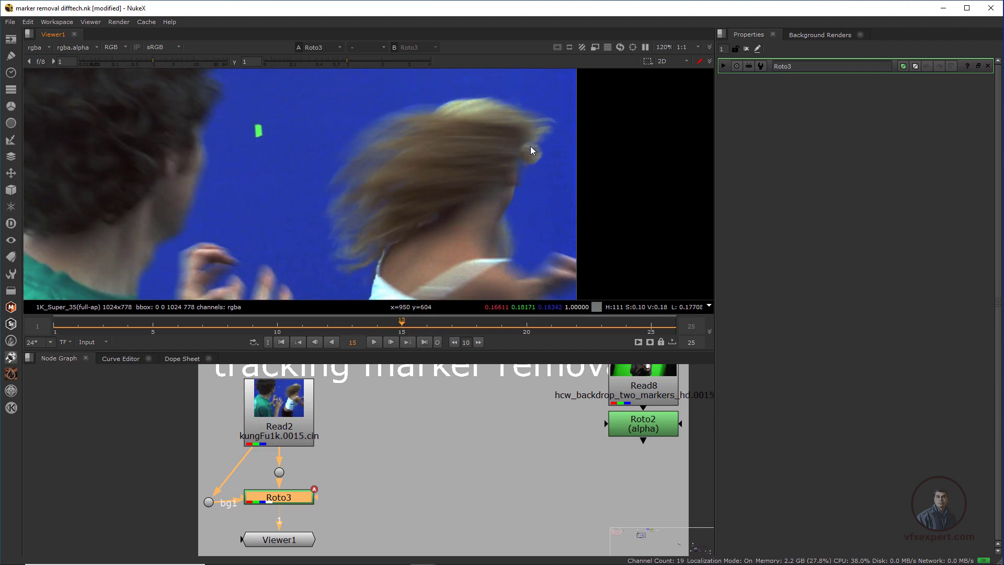
click(389, 327)
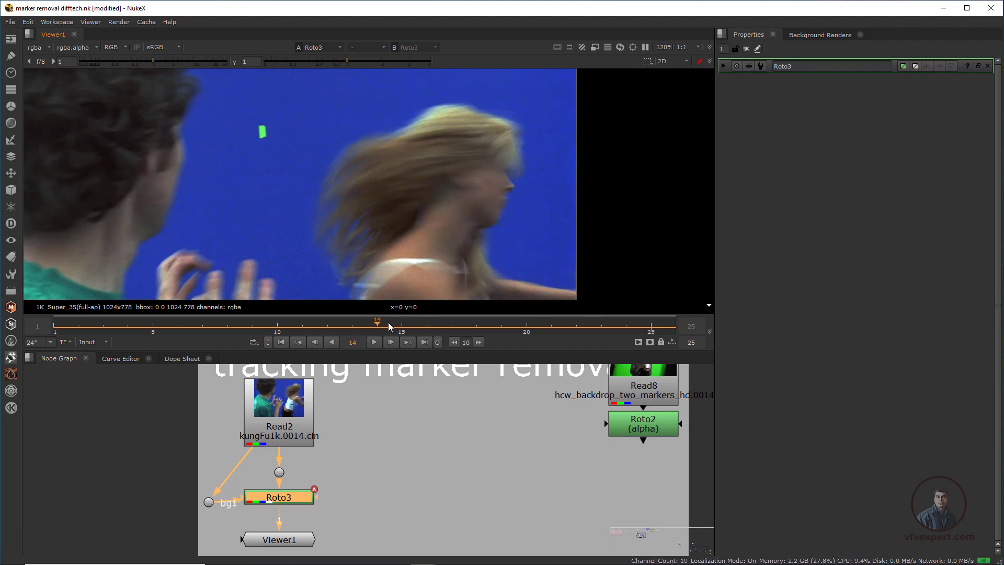
Limit Ellipse1's lifetime to a frame range from 1 to 14.
double_click(294, 496)
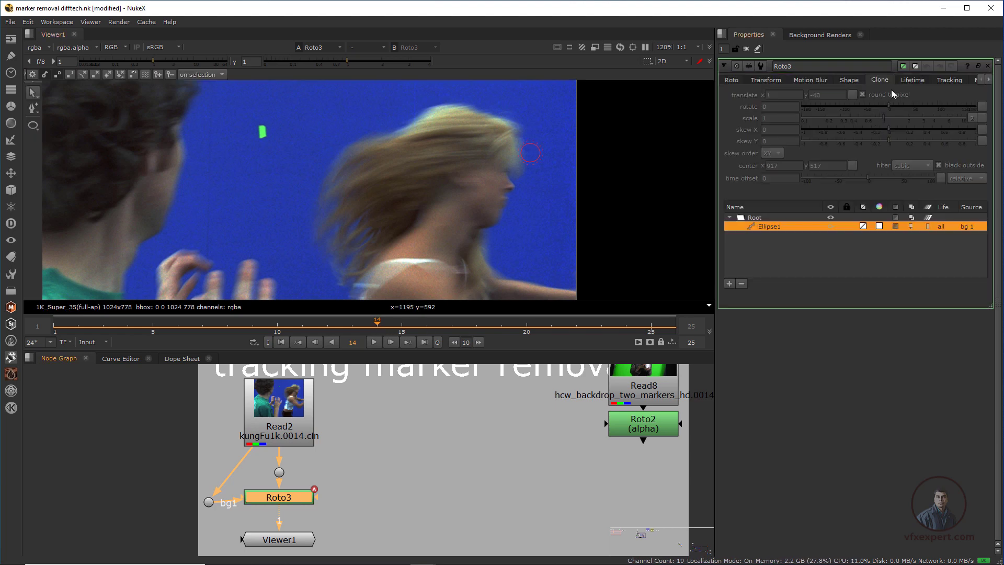
click(918, 79)
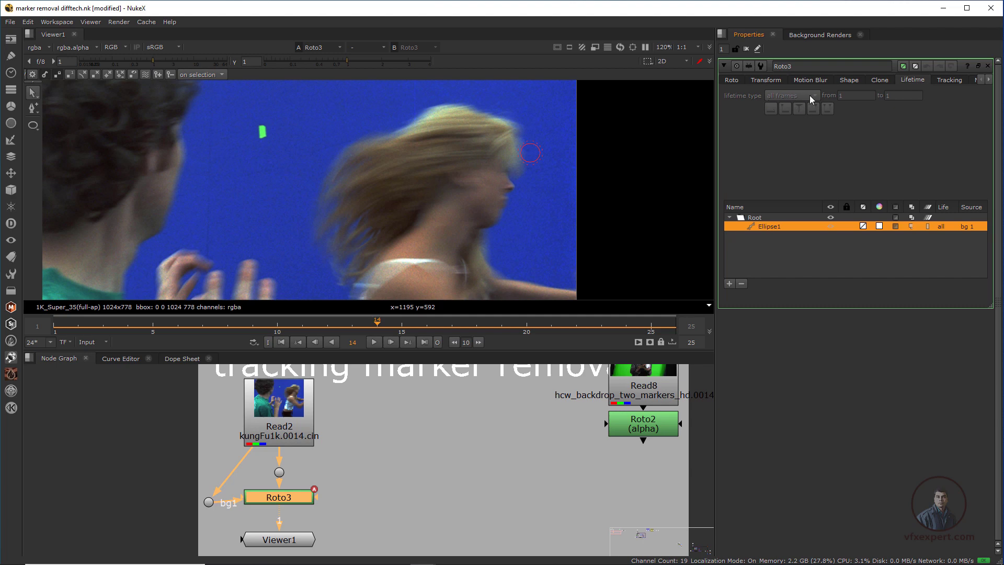
click(755, 253)
click(770, 227)
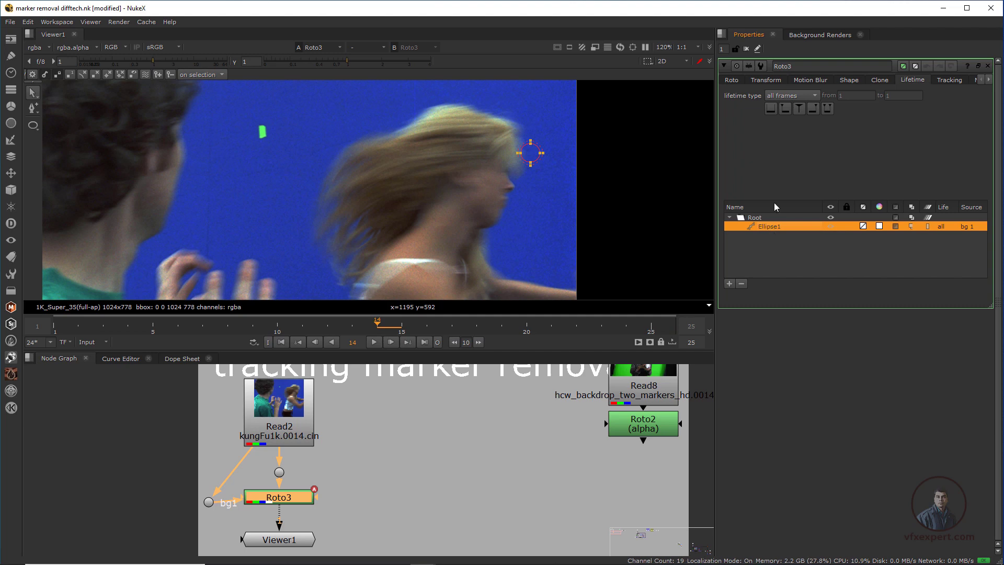
click(792, 97)
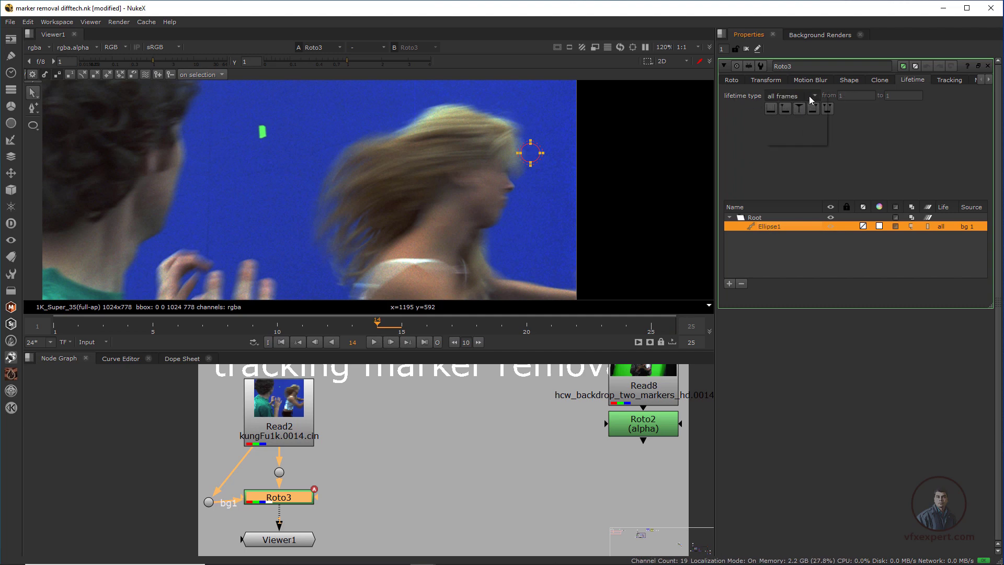
click(801, 140)
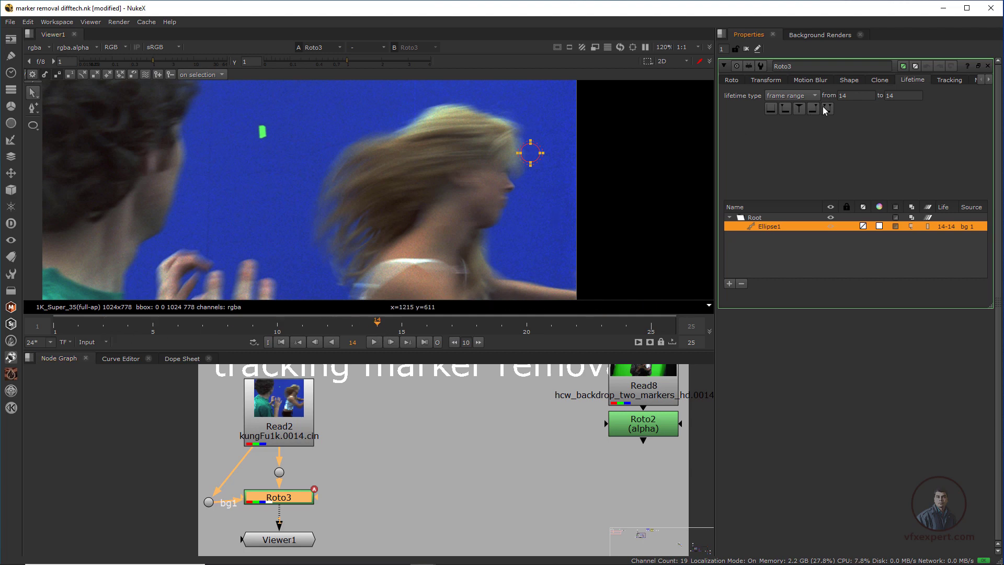
double_click(851, 95)
key(Tab)
click(604, 221)
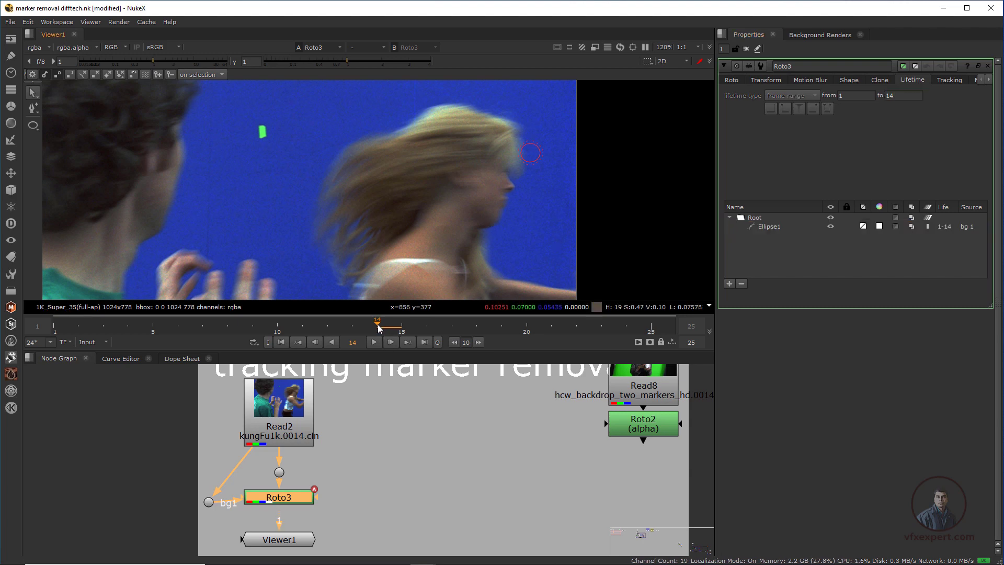
Scrub around frame 14 to check Ellipse1's lifetime, and view the whole first frame without the Roto3 overlay.
mouse_move(388, 328)
mouse_down()
mouse_move(471, 332)
mouse_move(394, 340)
mouse_up()
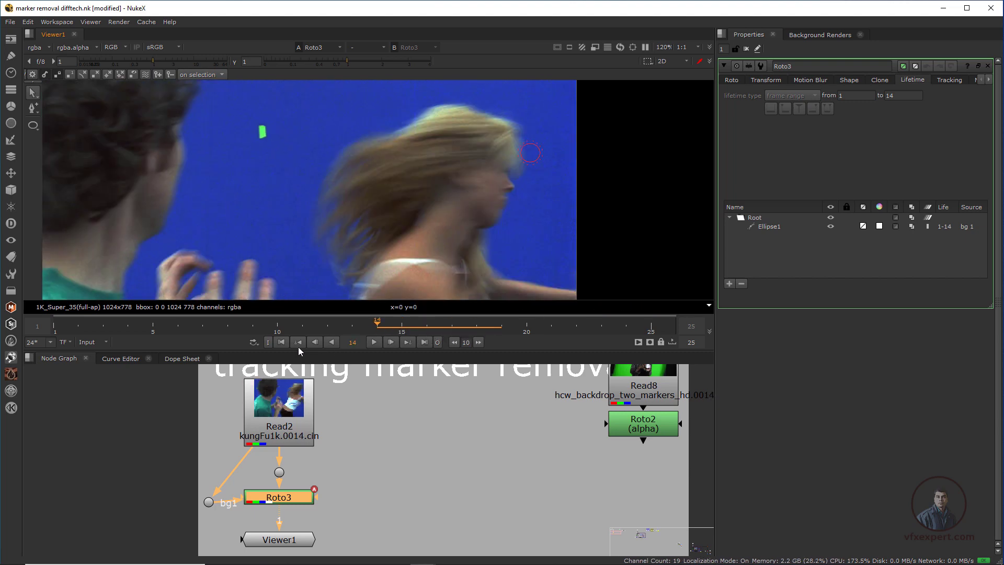
click(281, 342)
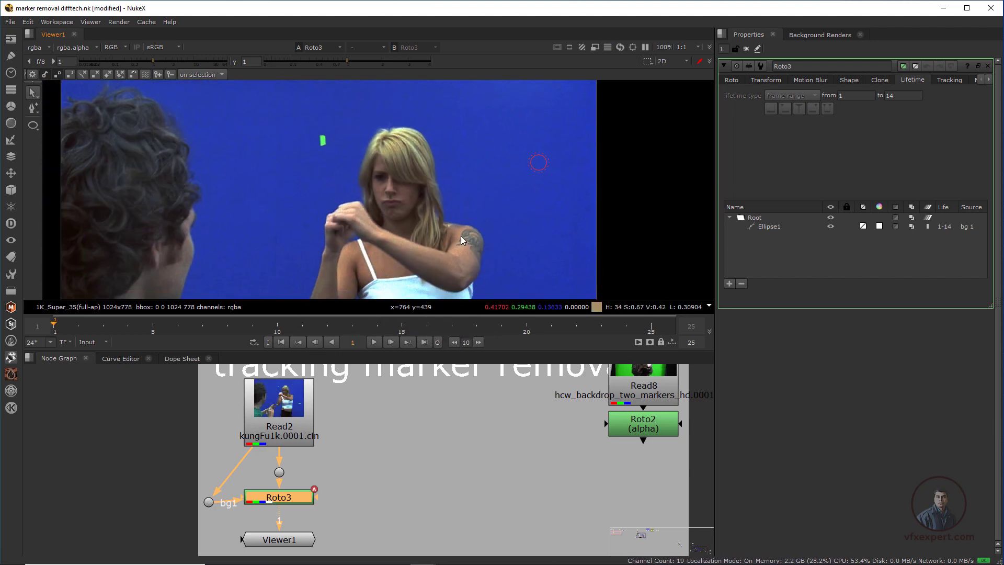
key(f)
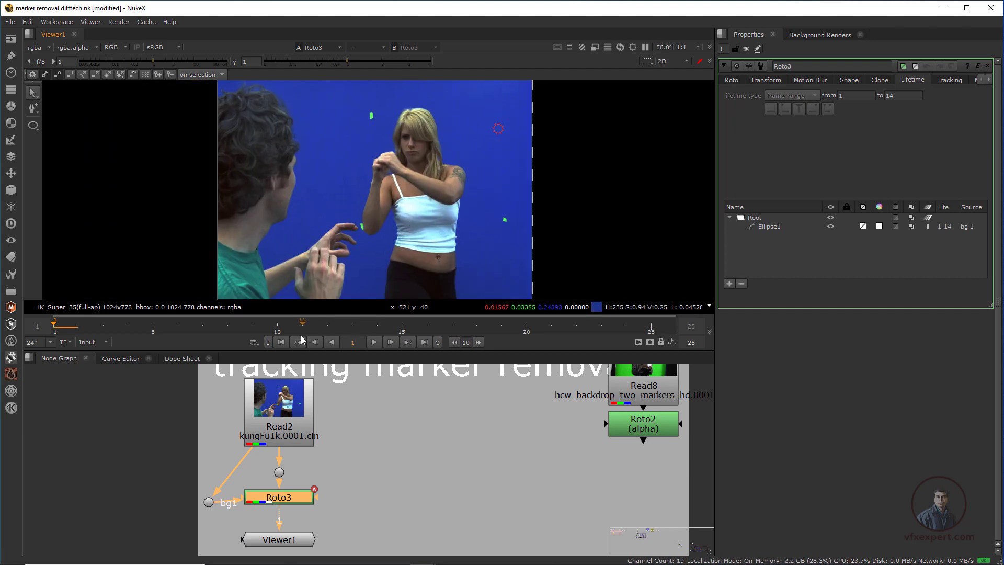
click(725, 66)
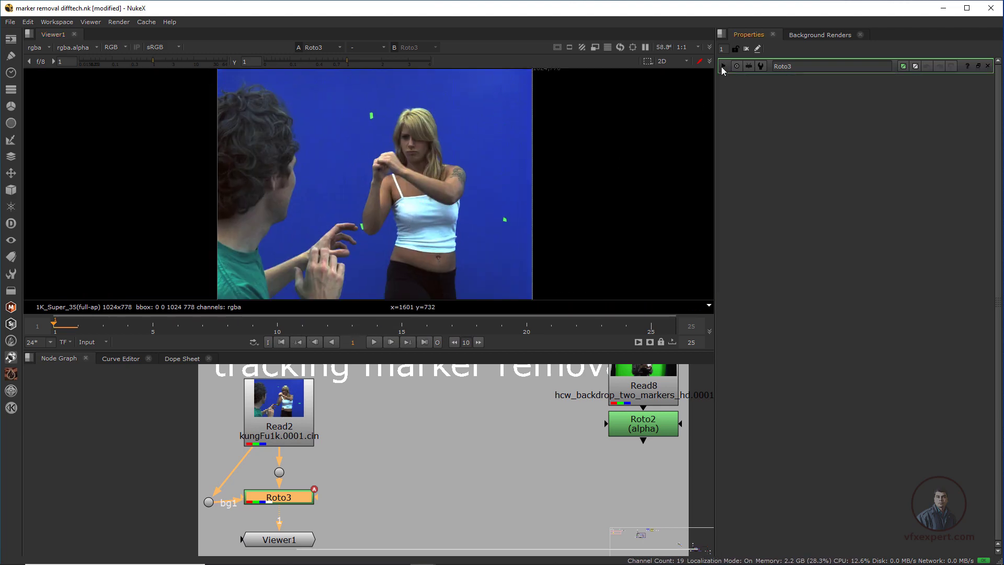
Play the clip and inspect the green marker between the two actors around frame 10, returning to the first frame.
click(376, 341)
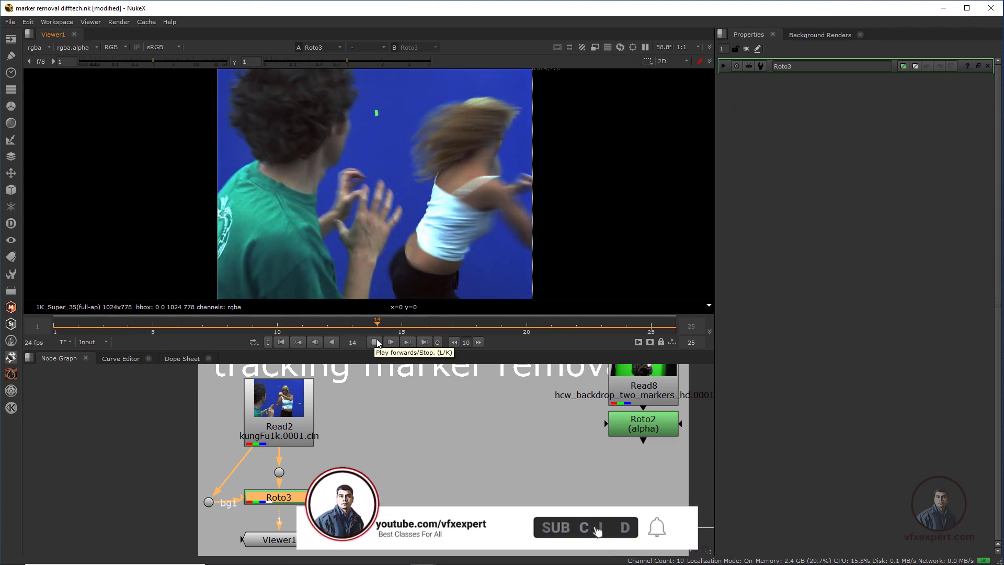
click(375, 342)
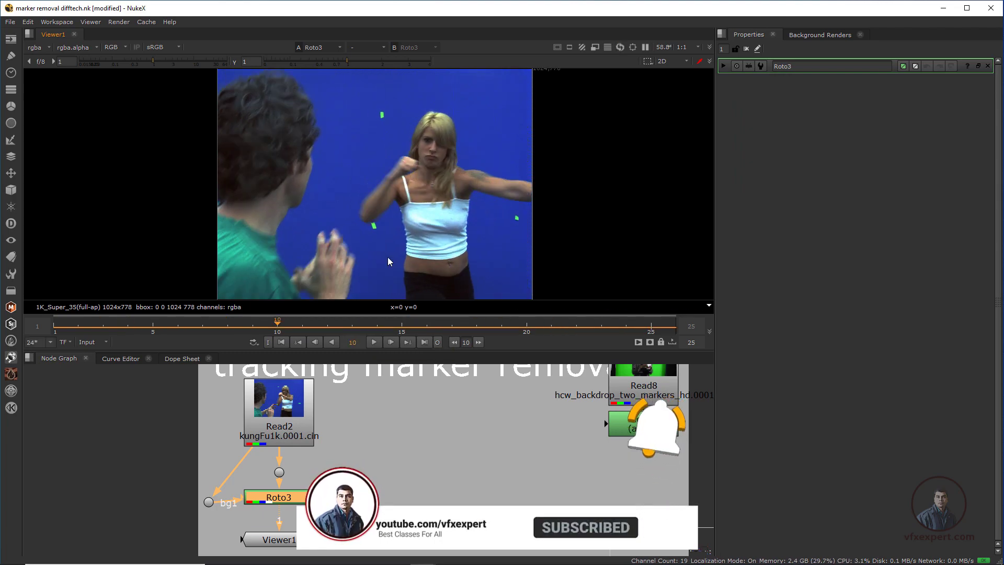
scroll(389, 180, up, 2)
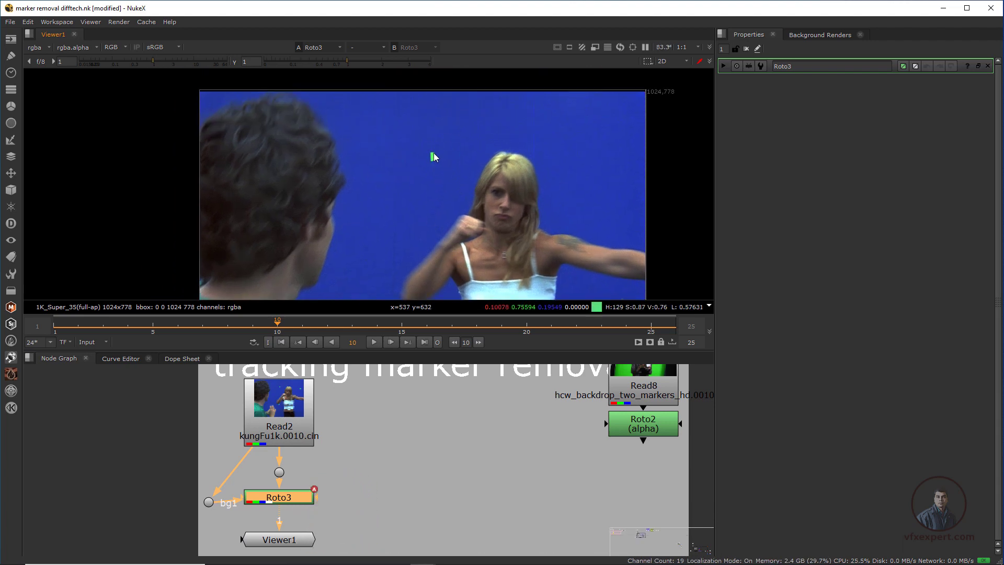
drag(278, 324, 236, 347)
click(284, 341)
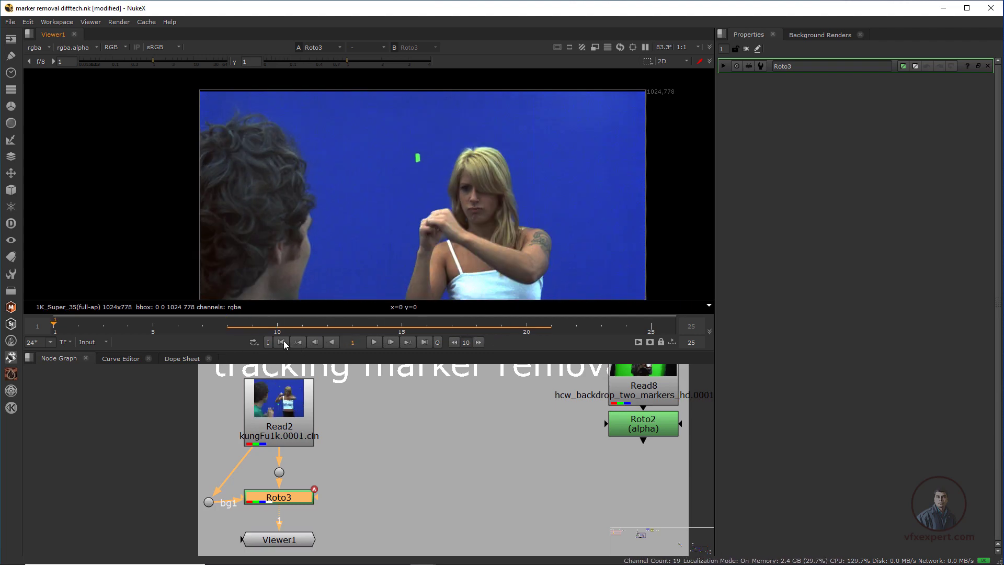
Draw a second ellipse in Roto3 around the upper green marker beside the woman's head at frame 1 and center it.
double_click(291, 498)
scroll(438, 212, up, 3)
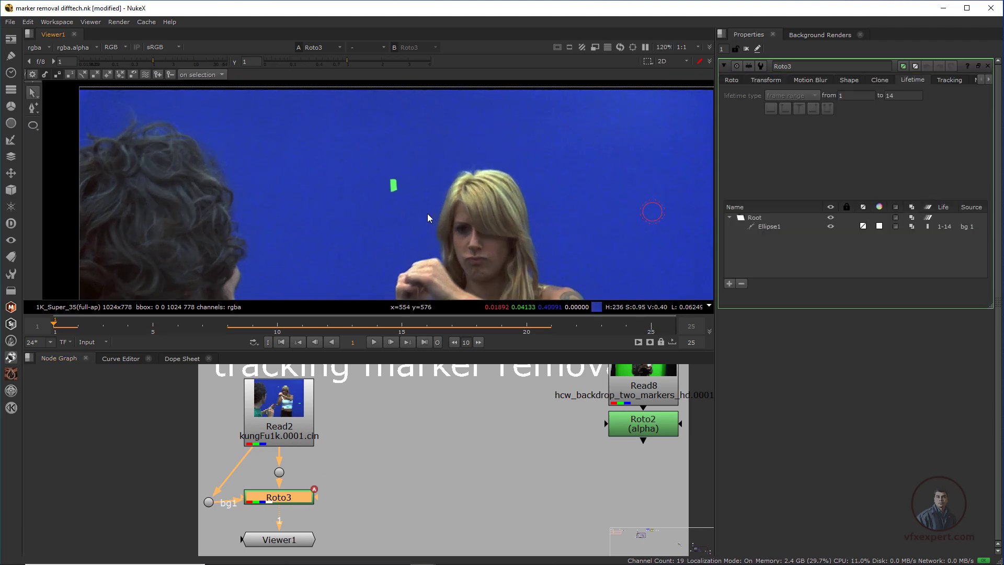
click(733, 79)
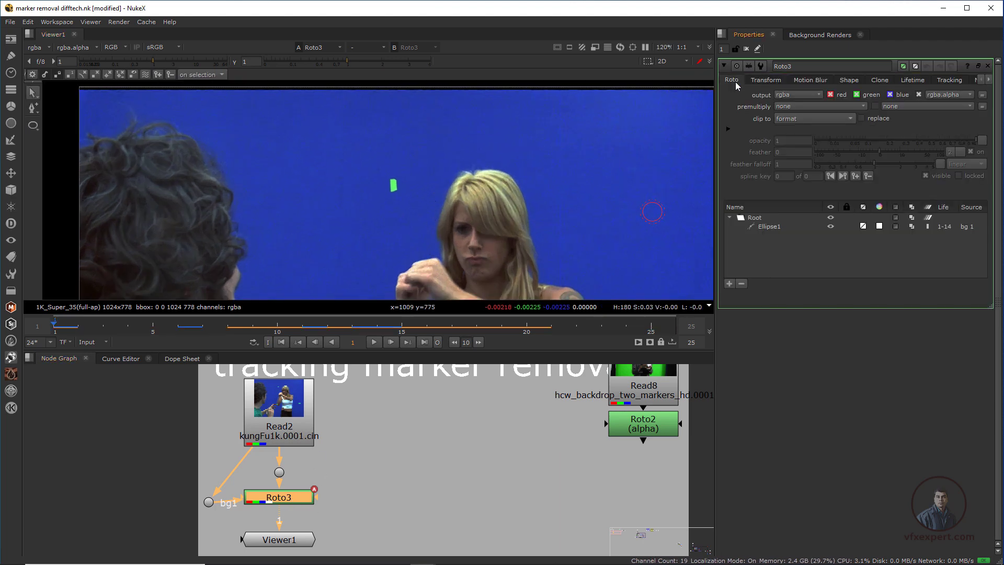
drag(33, 125, 64, 157)
scroll(400, 179, up, 2)
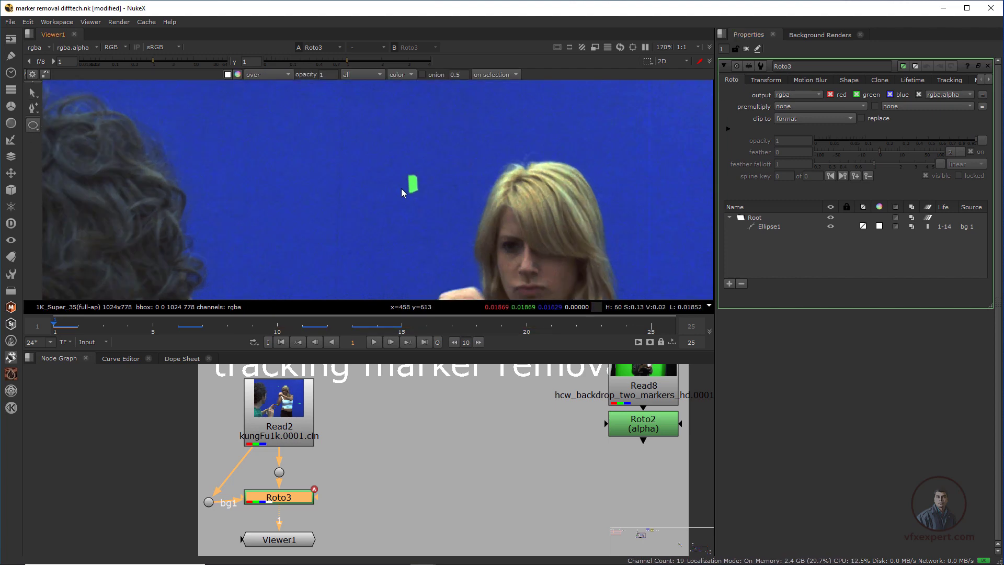
drag(393, 168, 433, 208)
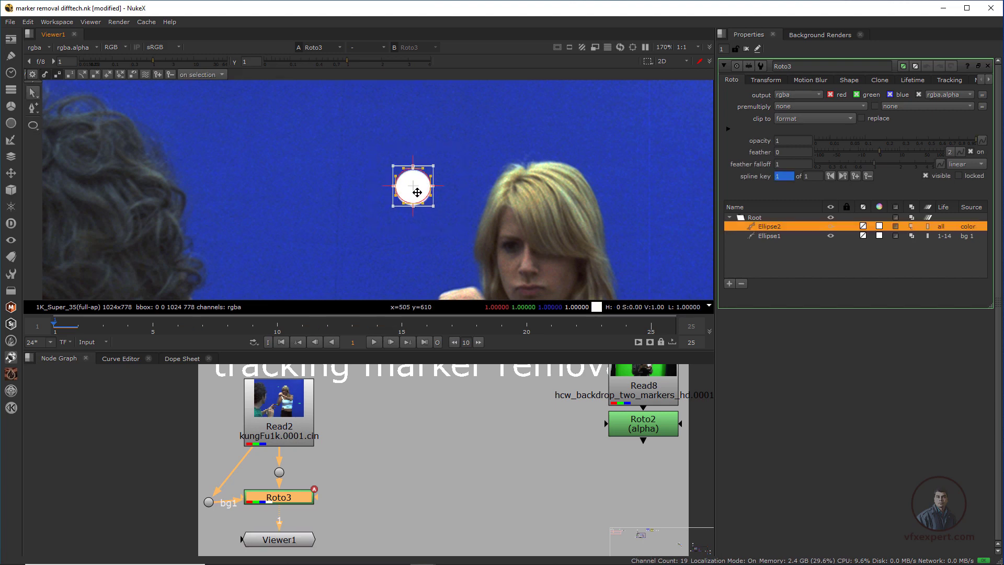
drag(417, 194, 416, 192)
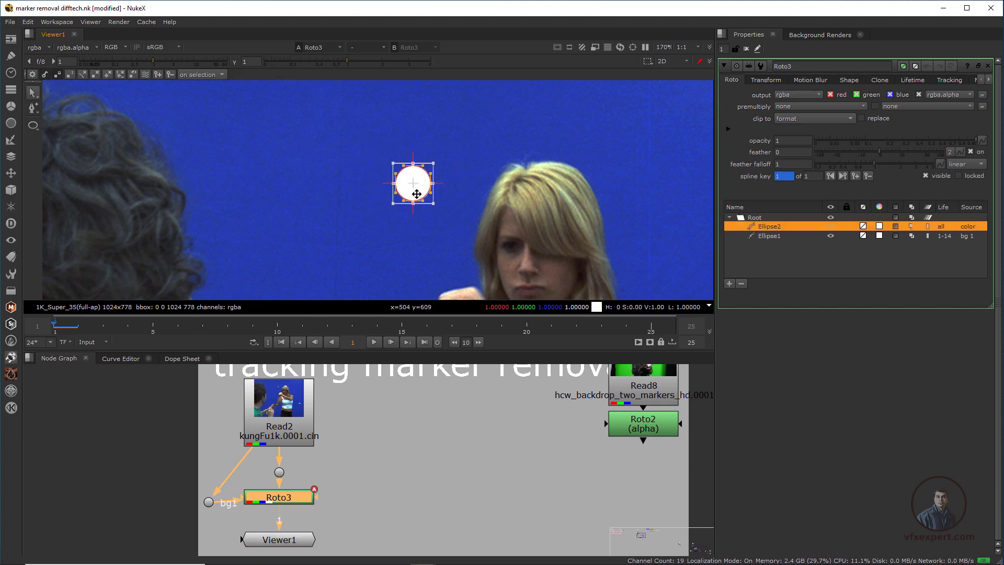
Keyframe Ellipse2's position to follow the green marker at intervals from frame 8 to frame 25, and return to frame 2.
key(e)
scroll(396, 230, down, 2)
middle_drag(369, 262, 398, 219)
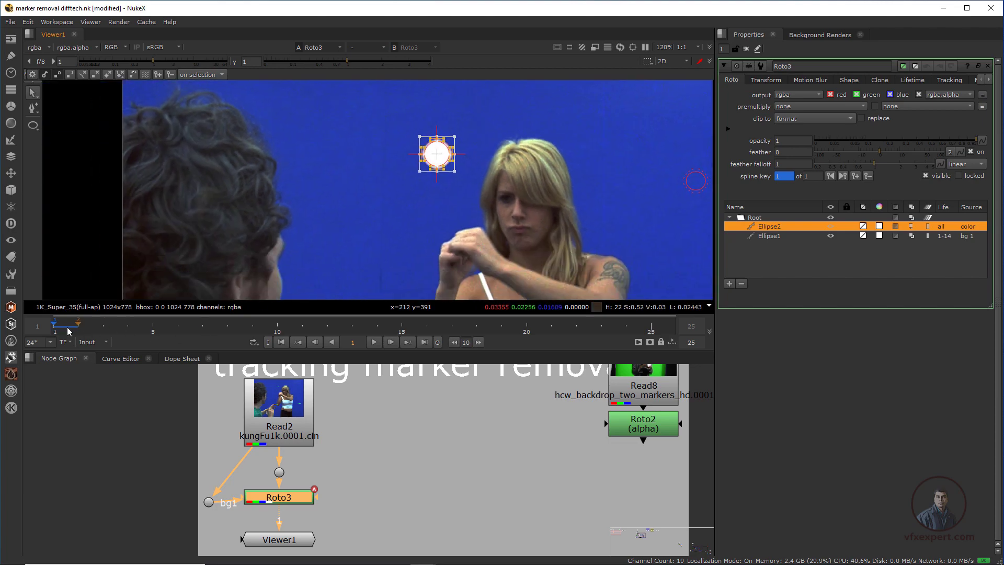
drag(67, 332, 230, 328)
scroll(482, 170, up, 2)
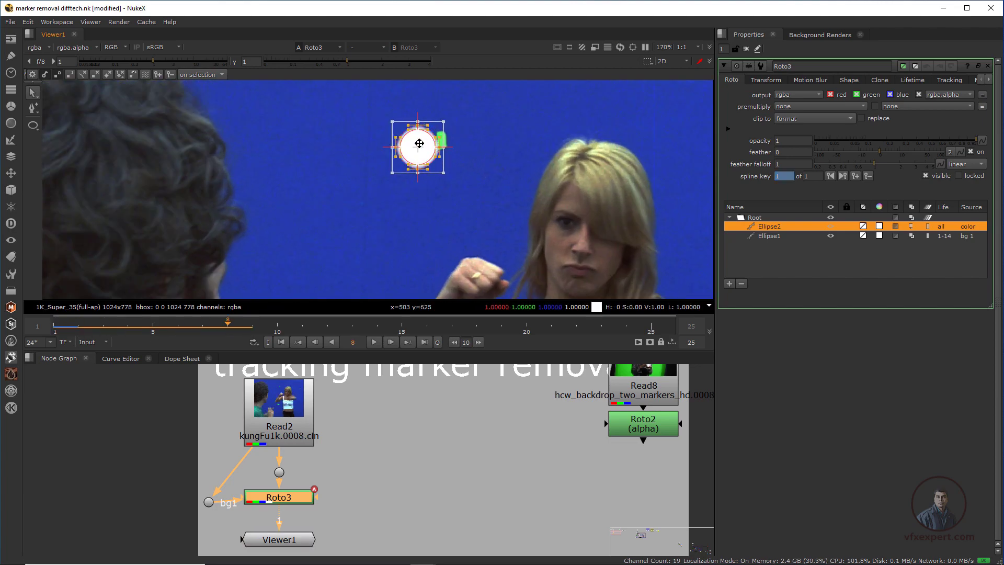
drag(419, 143, 446, 136)
drag(229, 329, 332, 324)
drag(444, 139, 438, 140)
drag(332, 329, 500, 331)
drag(435, 139, 432, 141)
drag(501, 330, 651, 328)
drag(386, 163, 350, 184)
scroll(471, 199, down, 3)
drag(651, 329, 76, 331)
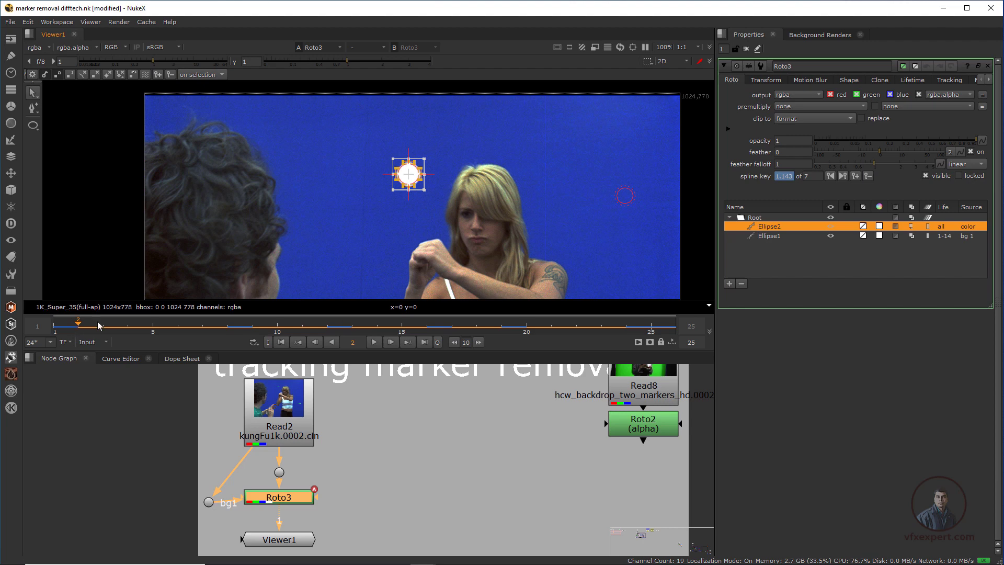
Set Ellipse2's shape source to background 1.
click(849, 80)
click(804, 96)
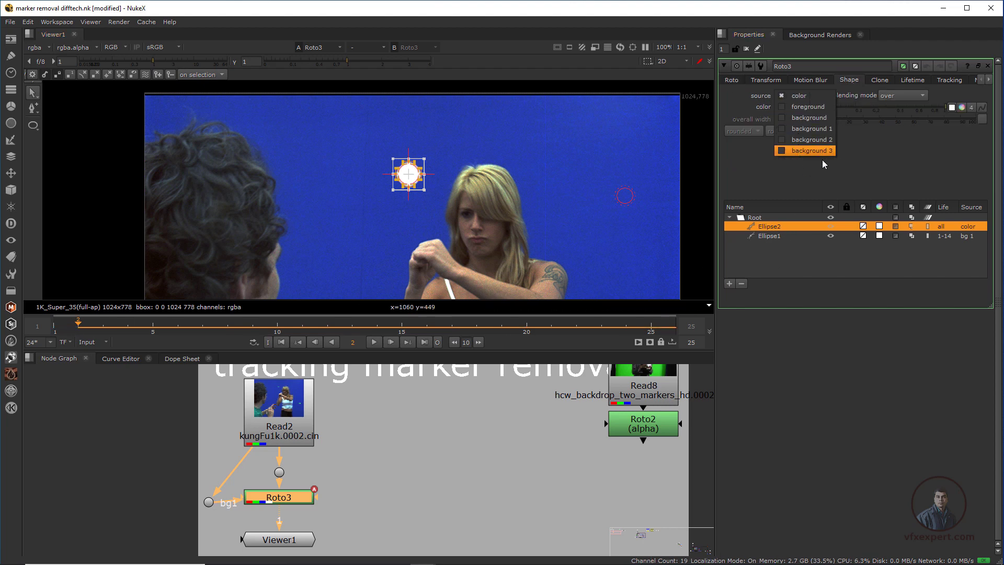
click(826, 132)
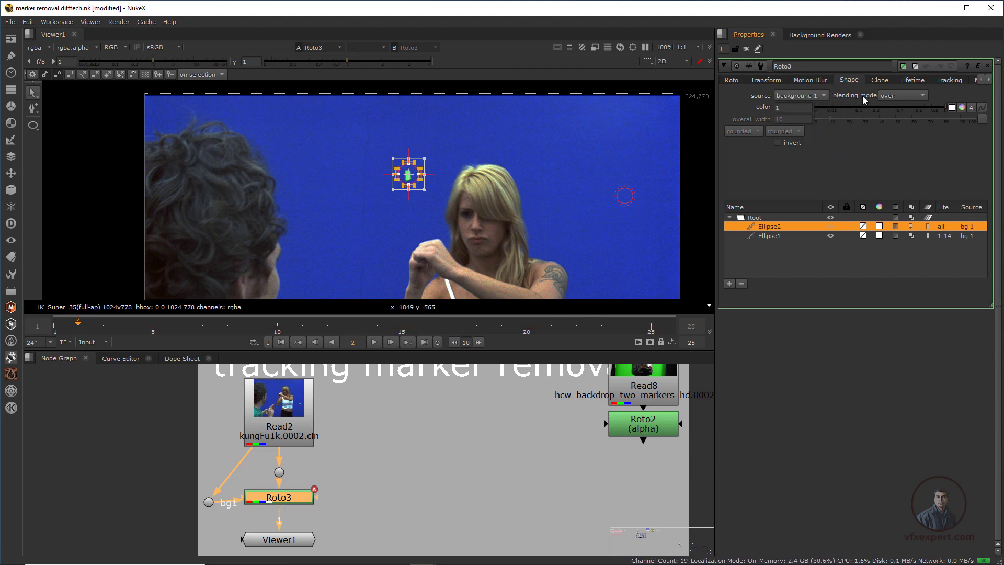
Move Ellipse2's clone center beside the marker and offset its clone source to translate x 1, y -52.
click(880, 80)
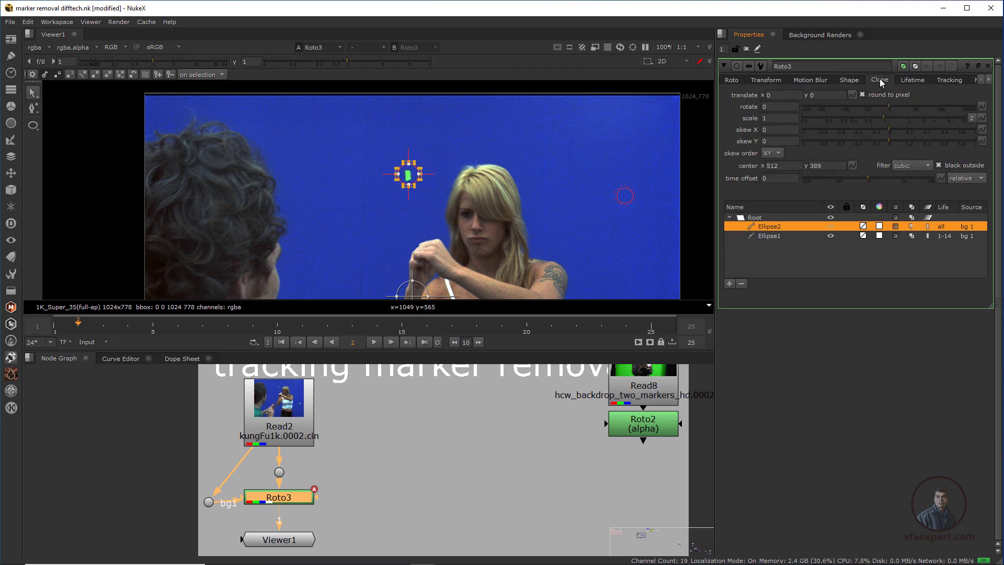
scroll(411, 201, down, 2)
middle_drag(412, 283, 408, 253)
scroll(408, 251, up, 1)
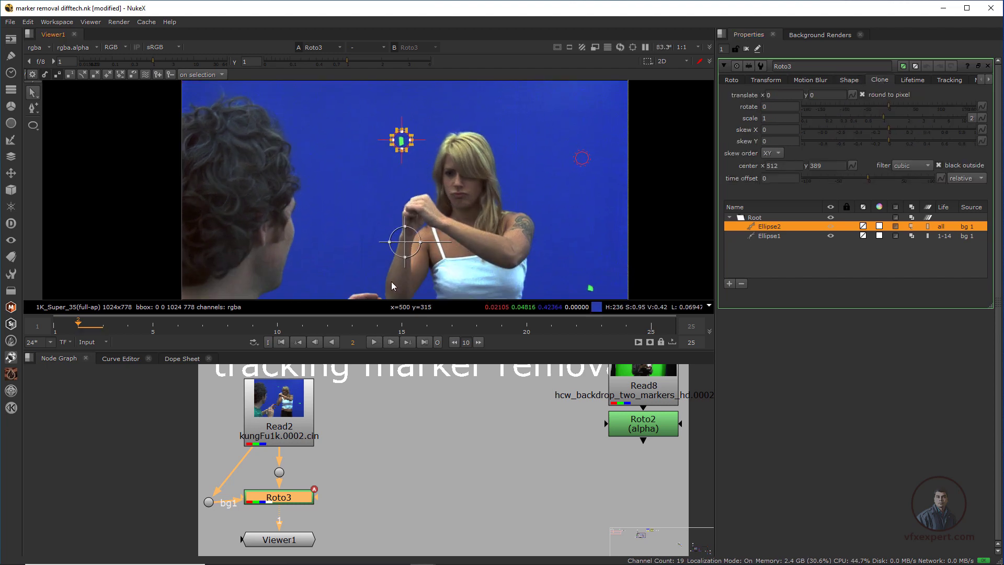
scroll(414, 240, up, 1)
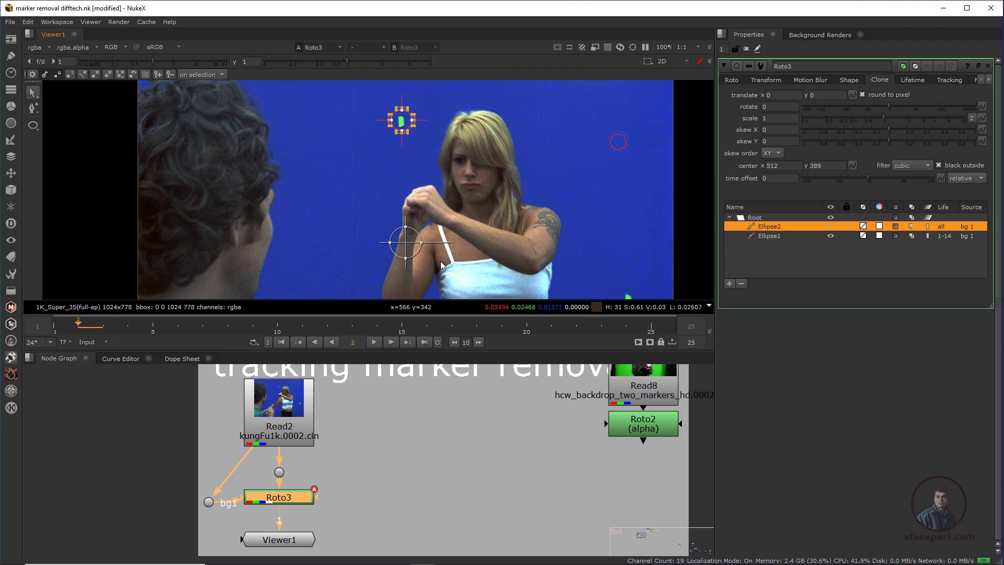
ctrl+drag(405, 242, 346, 122)
middle_drag(415, 170, 415, 199)
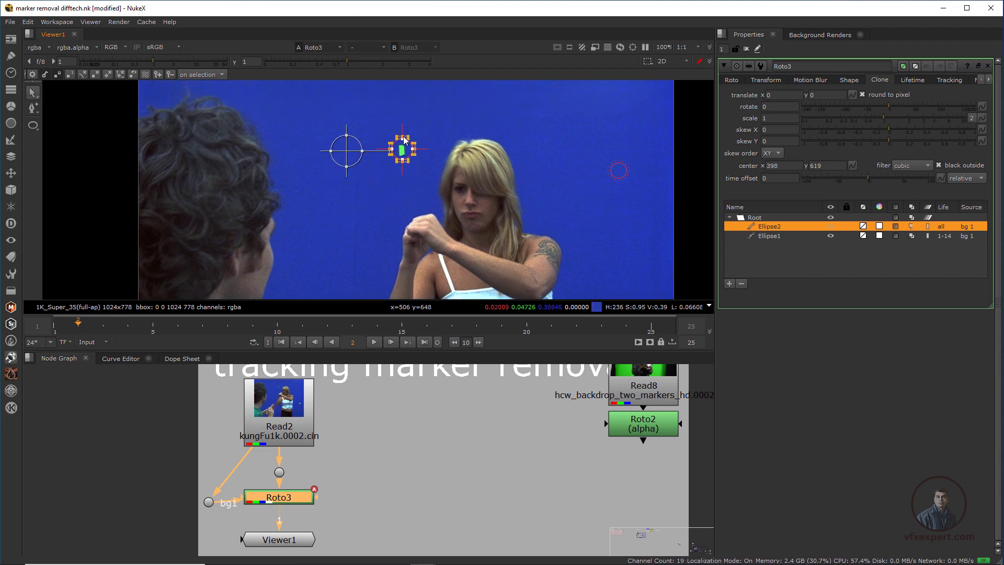
drag(387, 104, 417, 123)
drag(348, 151, 351, 182)
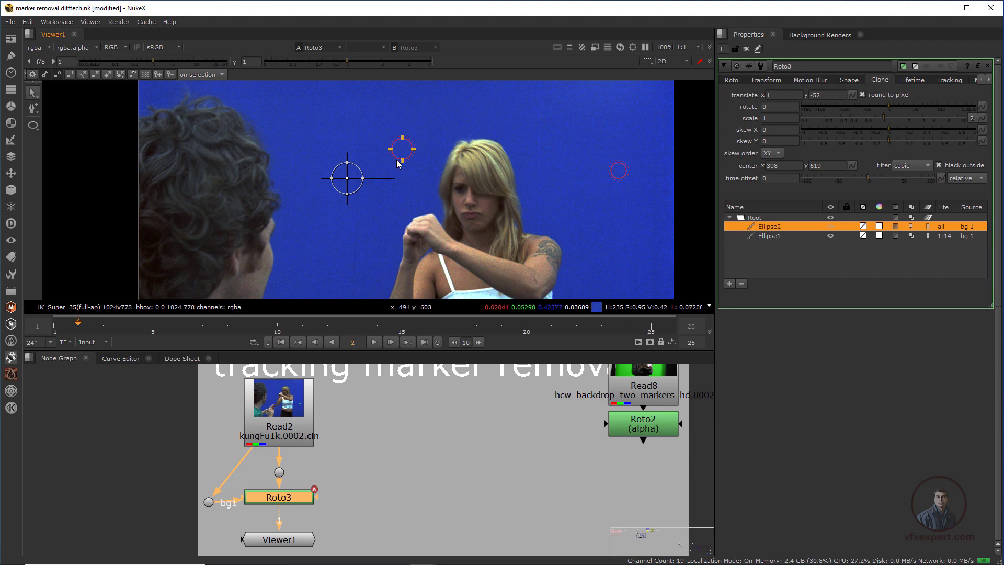
Scrub from frame 2 to frame 18 without the Roto3 overlay to examine where the cloned patch meets the man's head, and return to frame 16.
click(724, 65)
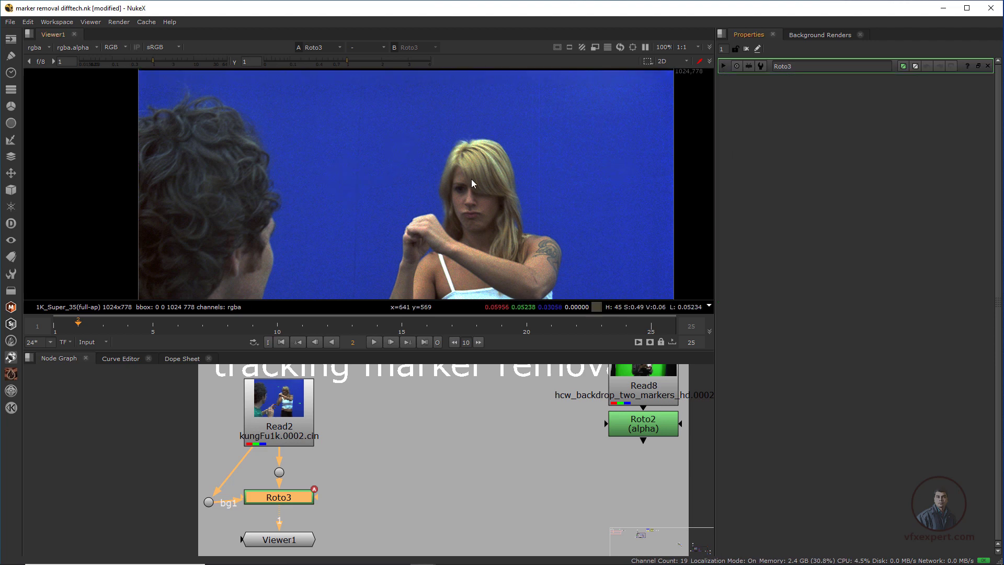
scroll(472, 178, down, 2)
middle_drag(417, 202, 353, 206)
scroll(353, 206, up, 1)
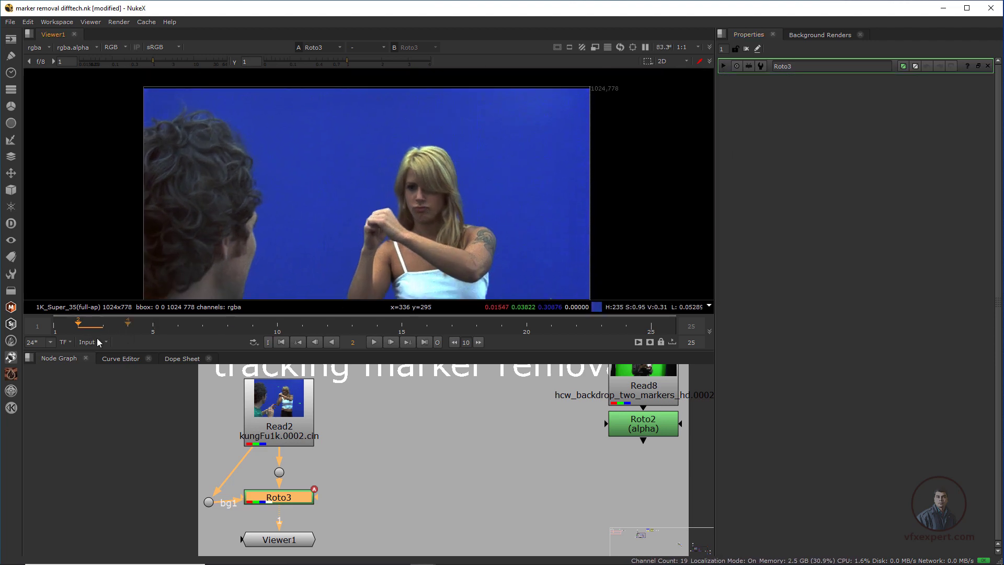
drag(90, 330, 455, 320)
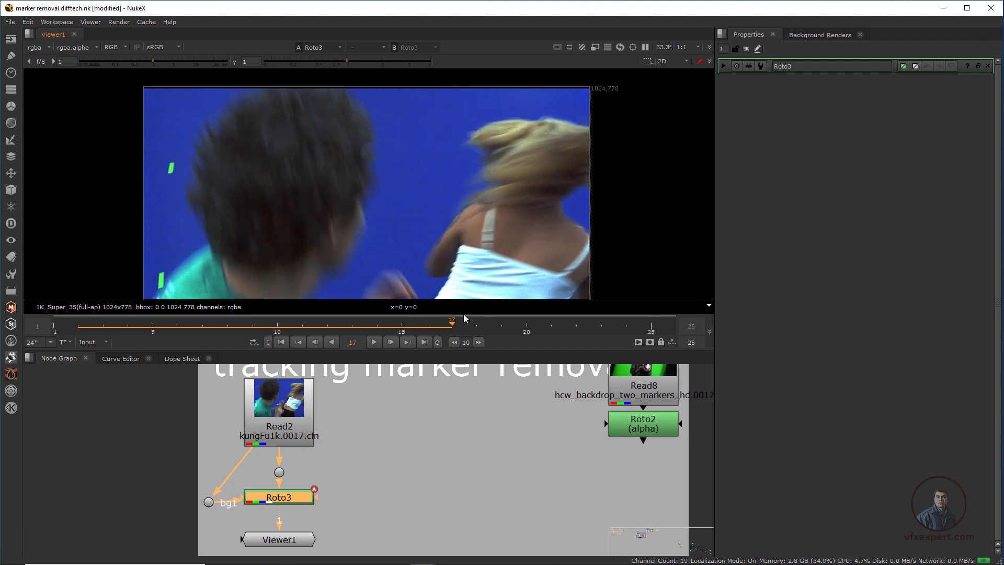
scroll(374, 219, up, 2)
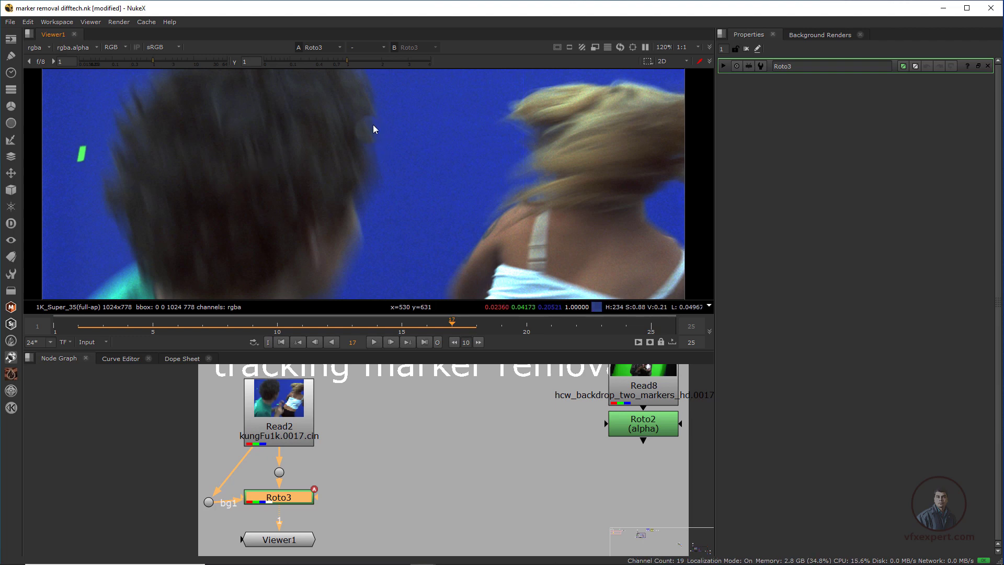
scroll(390, 205, down, 1)
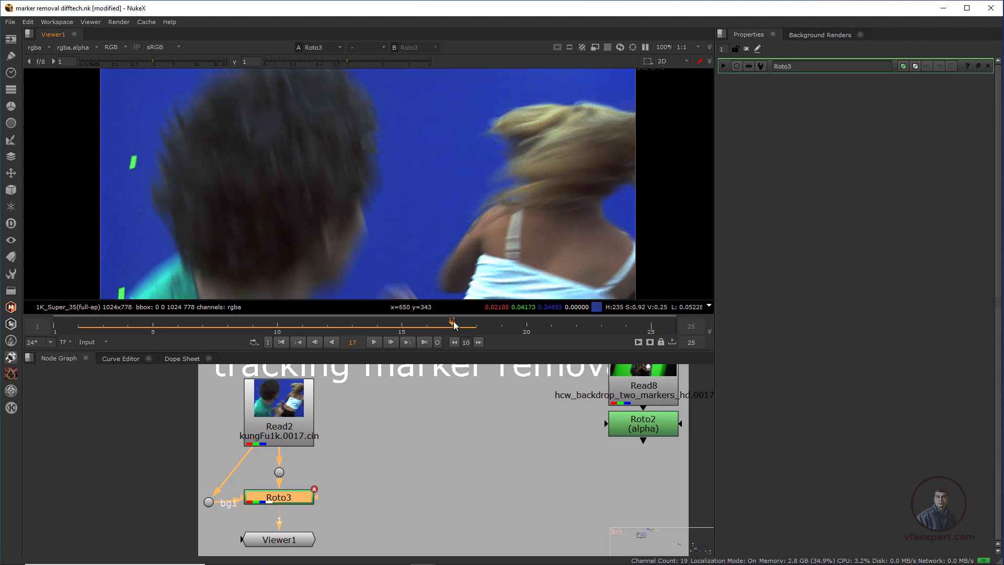
click(475, 326)
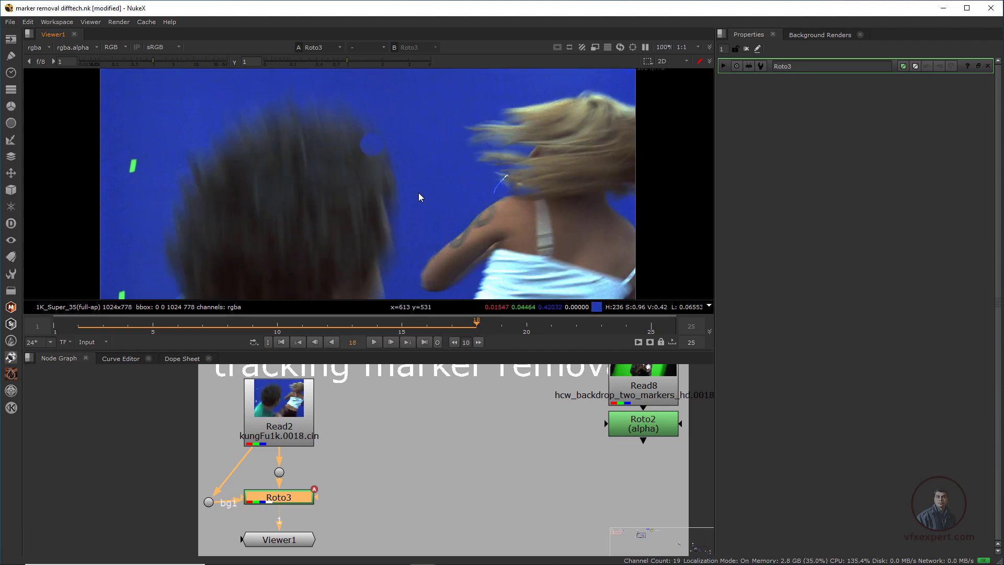
mouse_move(477, 327)
mouse_down()
mouse_move(590, 331)
mouse_move(477, 329)
mouse_up()
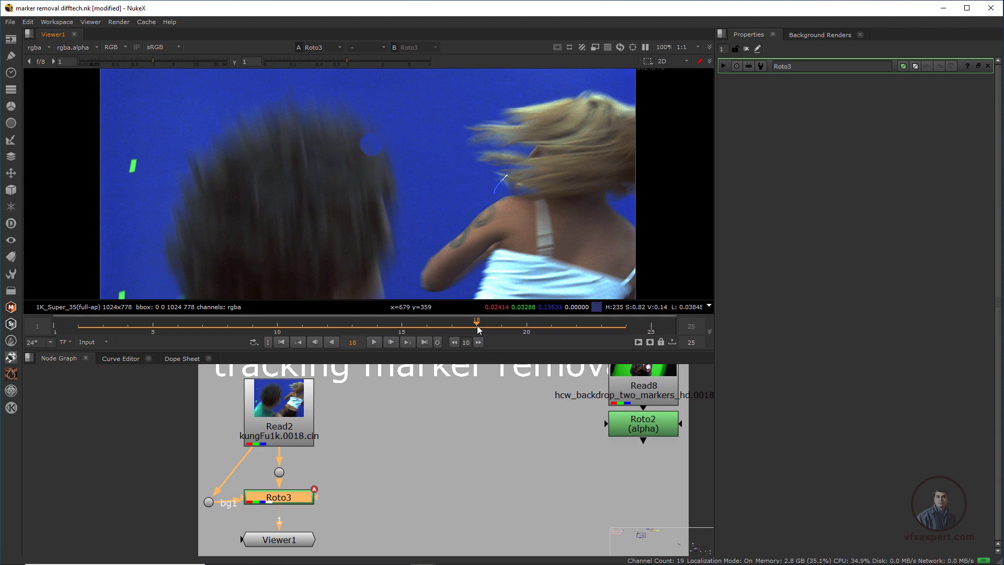
drag(477, 326, 427, 327)
scroll(401, 199, down, 3)
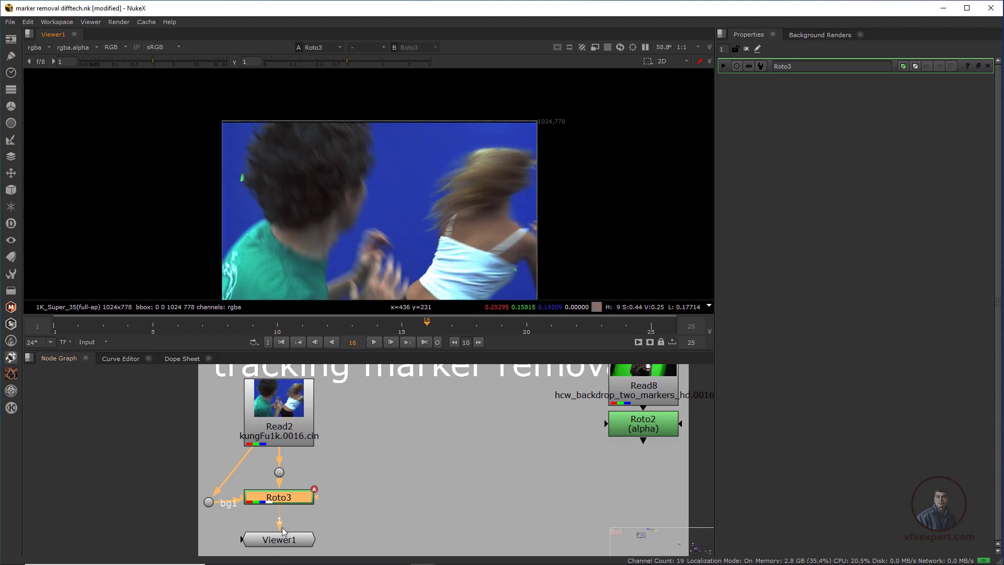
Reopen Roto3's settings and keyframe Ellipse2's opacity at 1 on frame 16.
double_click(296, 495)
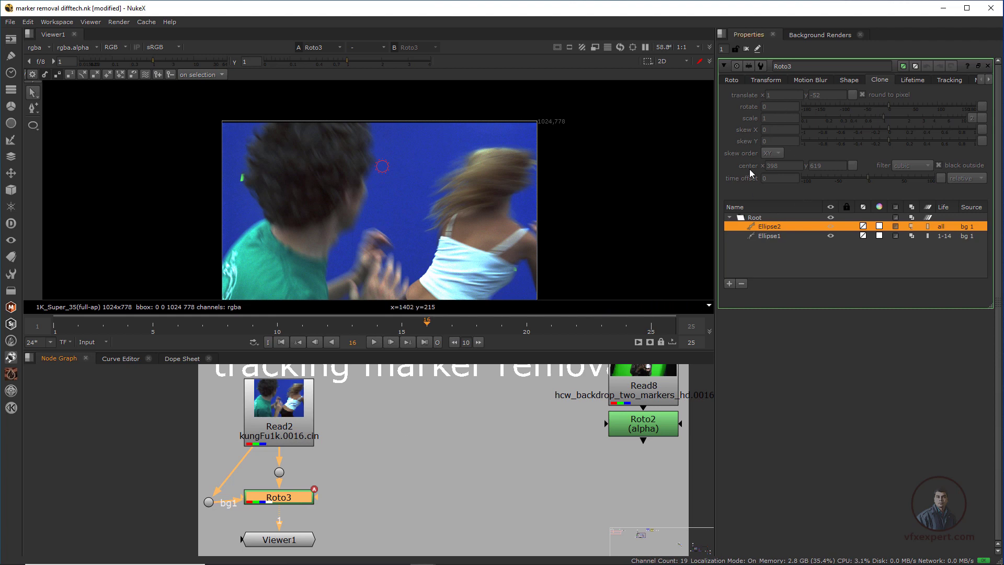
click(737, 79)
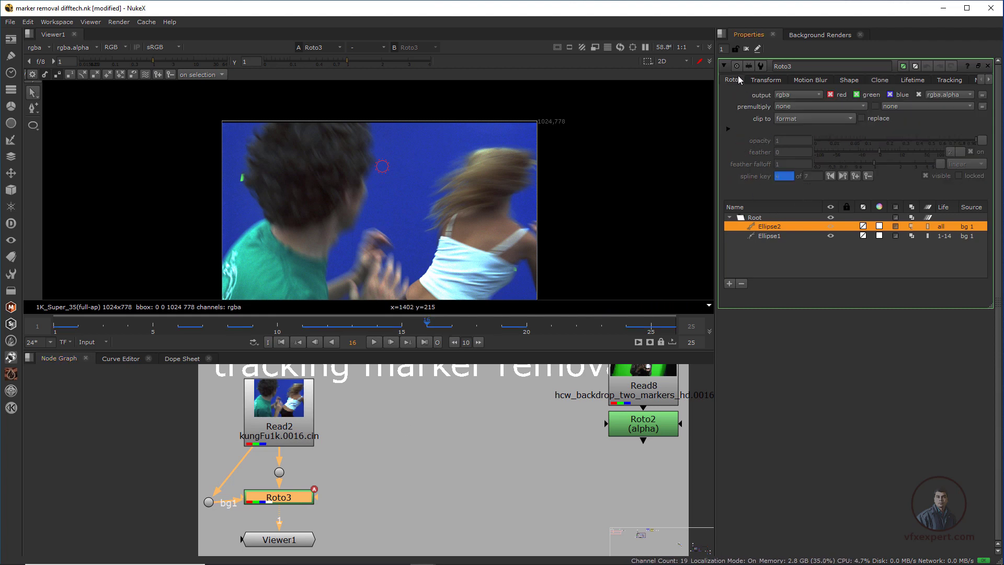
click(764, 260)
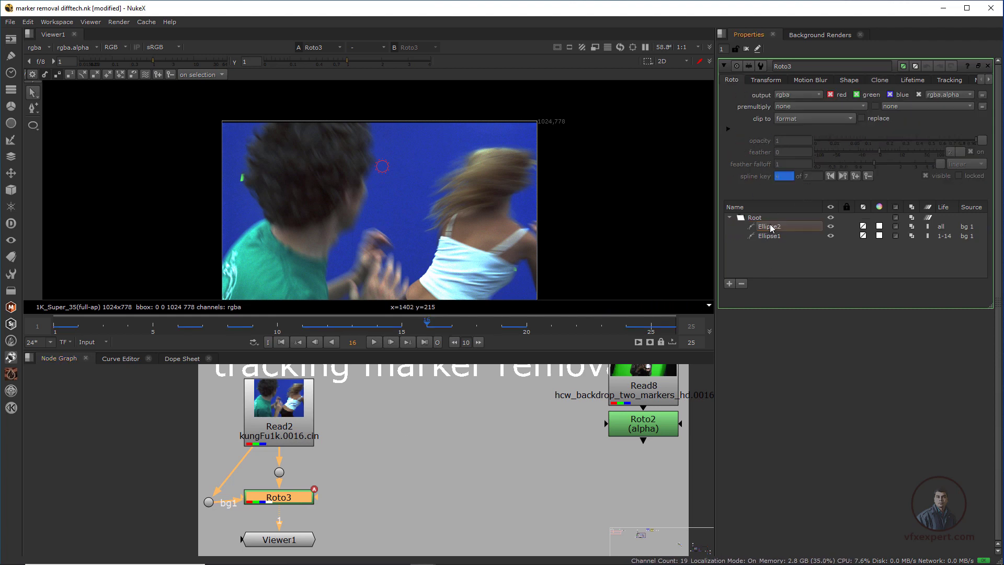
click(770, 226)
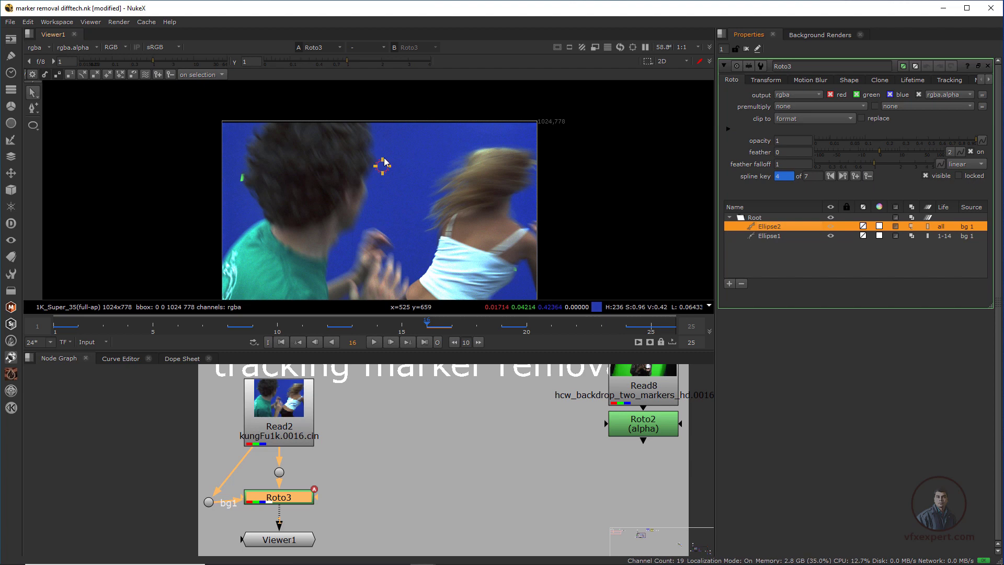
scroll(383, 157, up, 2)
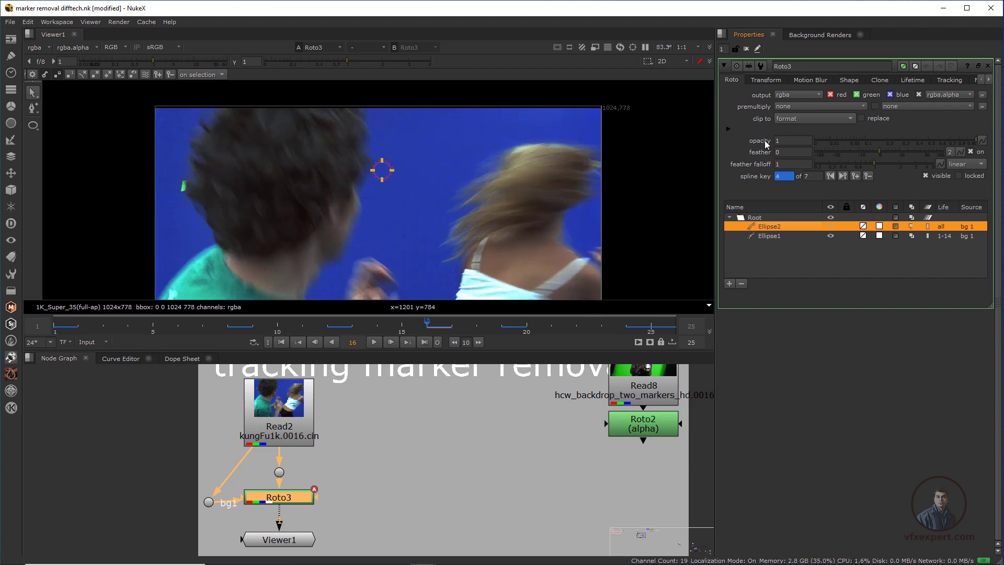
scroll(385, 171, up, 2)
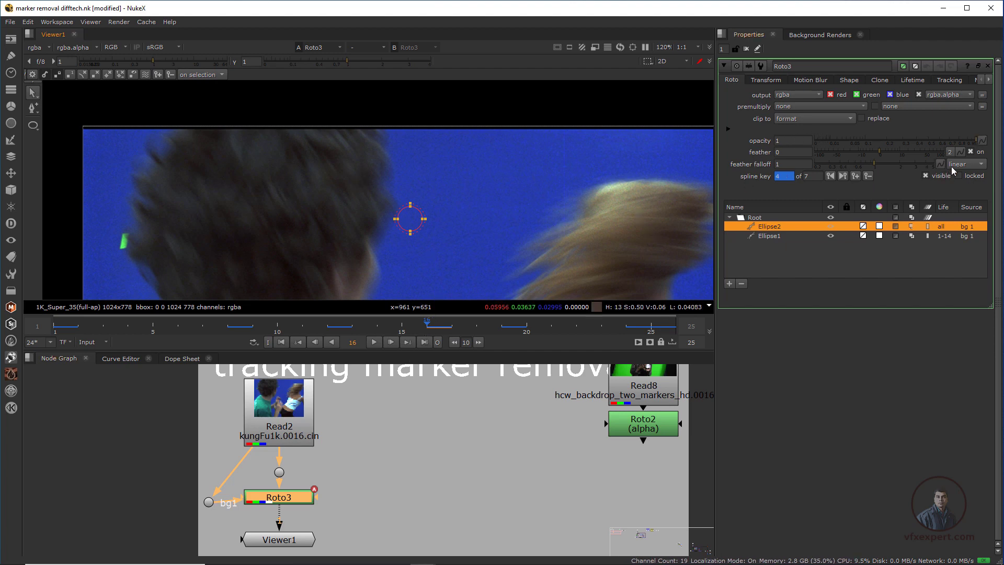
click(982, 137)
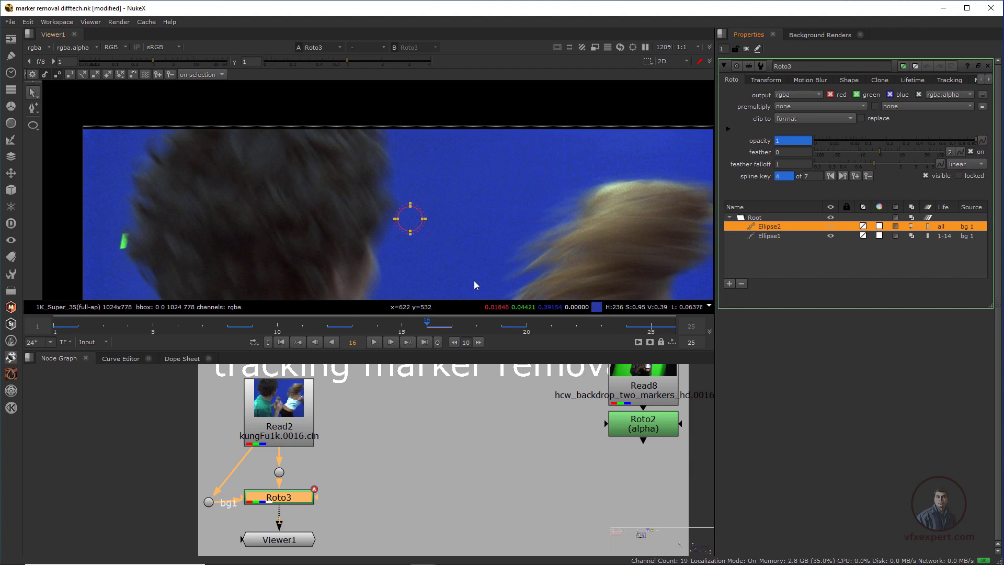
Keyframe Ellipse2's opacity at 0 on frames 17 and 18.
key(Right)
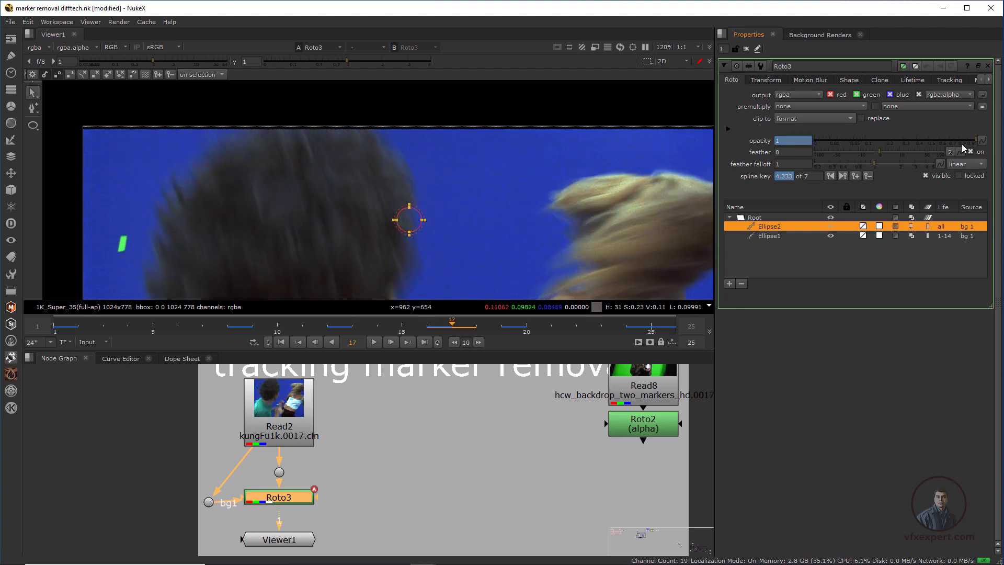
drag(965, 139, 815, 151)
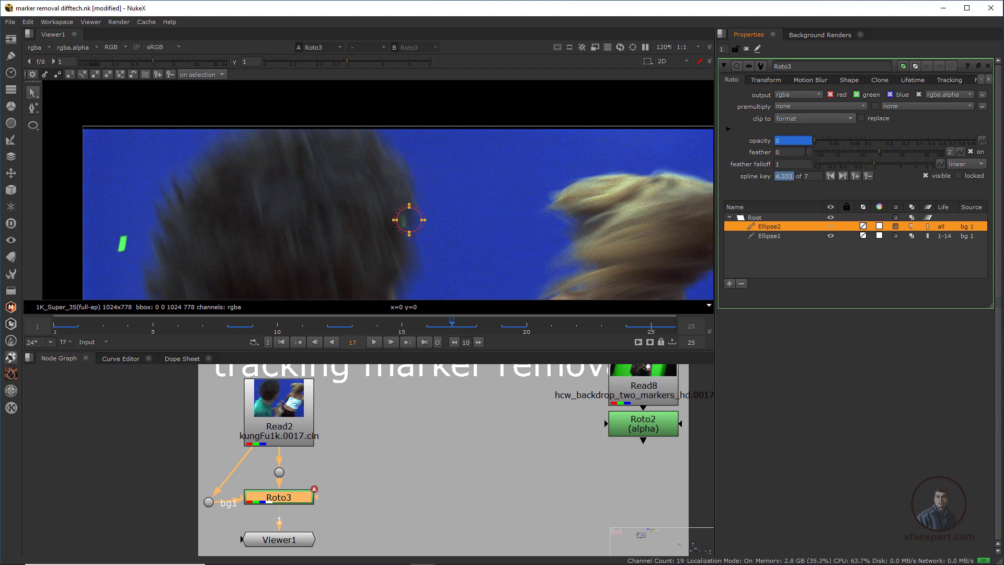
middle_drag(420, 224, 424, 230)
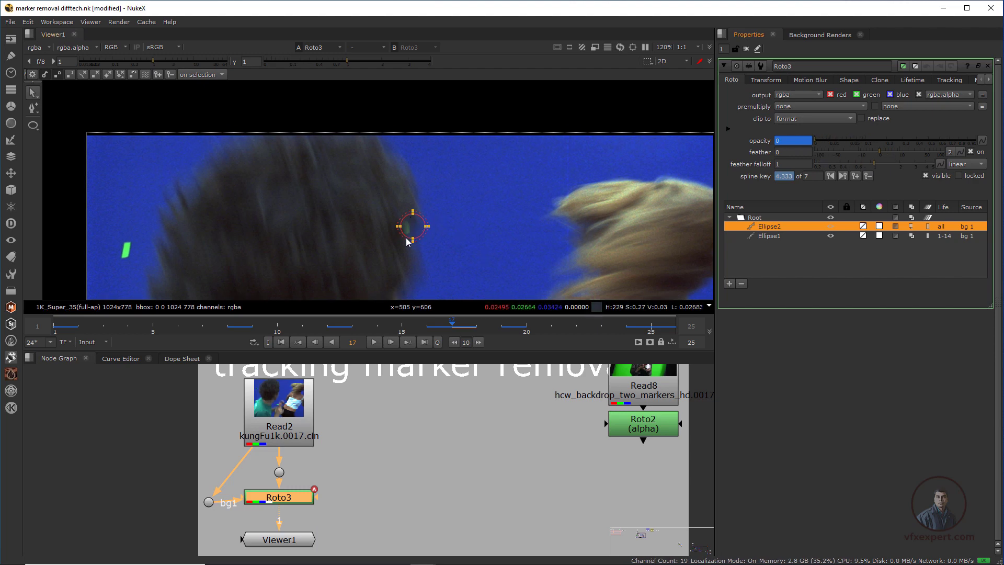
drag(454, 327, 494, 328)
key(Left)
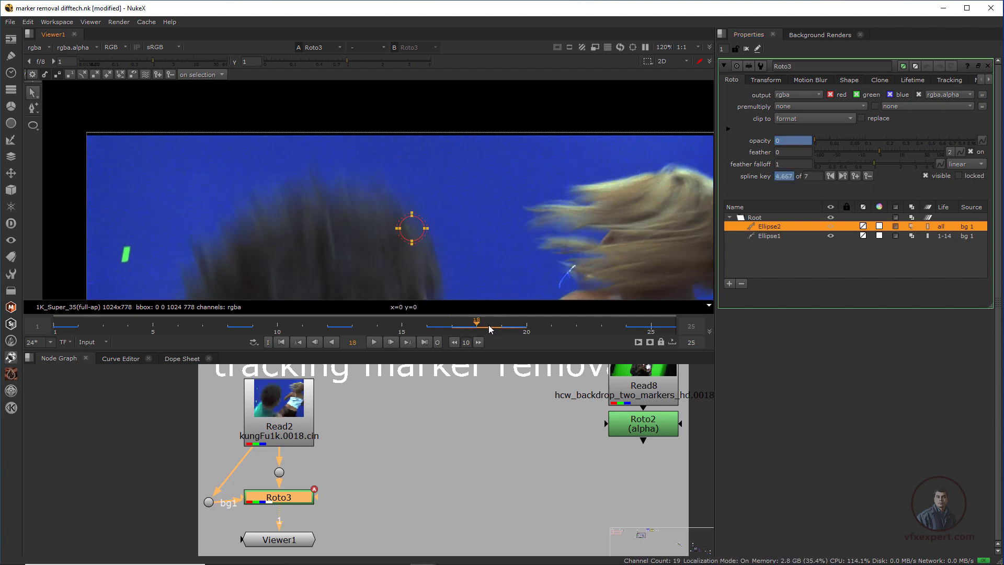
click(981, 139)
click(947, 147)
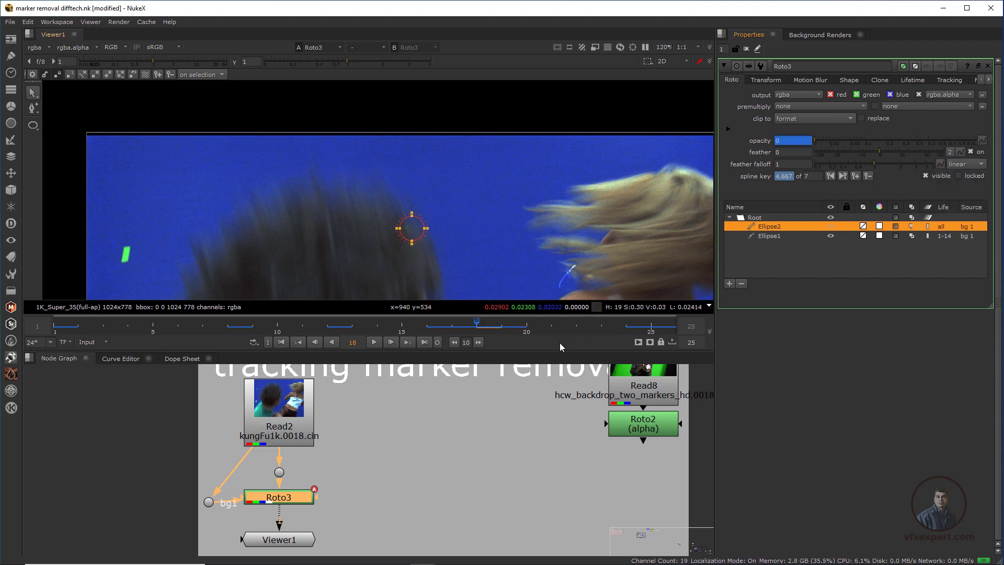
Keyframe Ellipse2's opacity at 1 on frame 19.
click(490, 328)
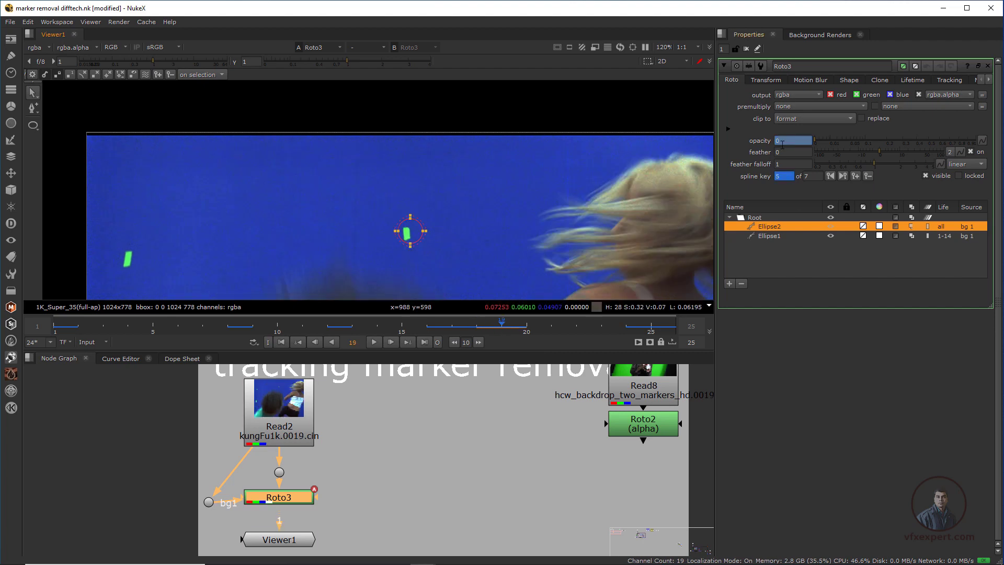
drag(818, 144, 964, 142)
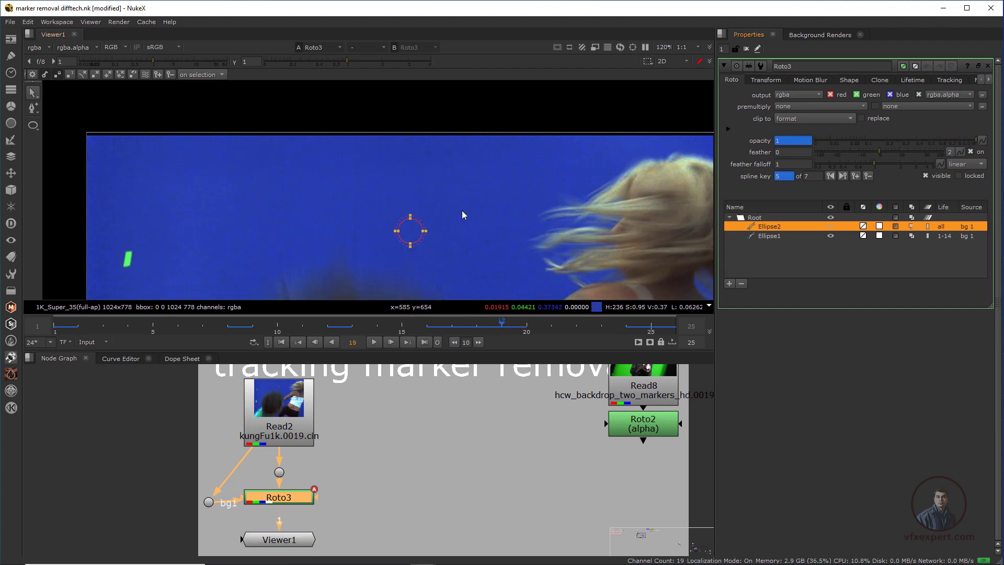
scroll(463, 215, down, 3)
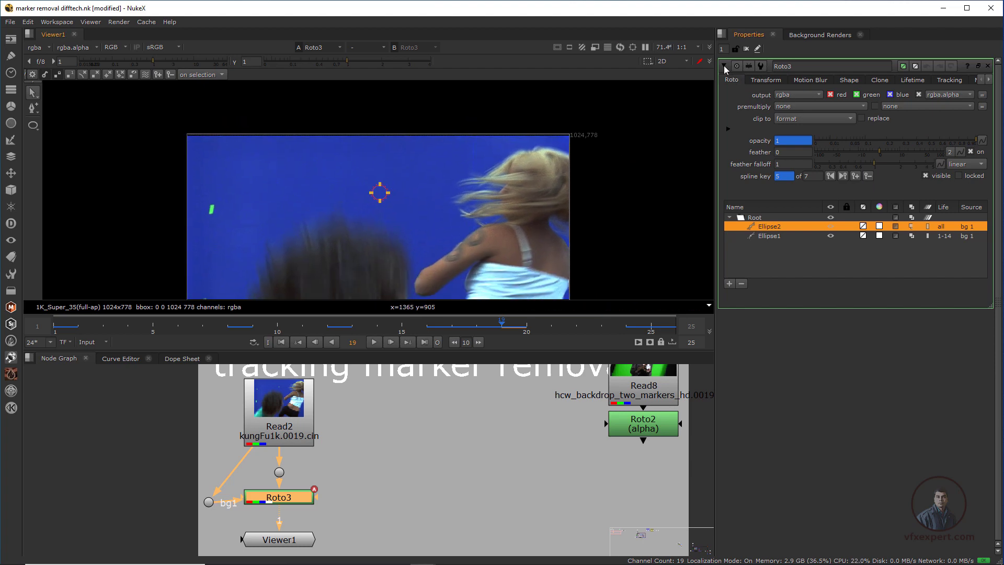
Play the clip from frame 1 without the Roto3 overlay and examine the edge of the man's hair on frame 17.
click(725, 67)
click(281, 342)
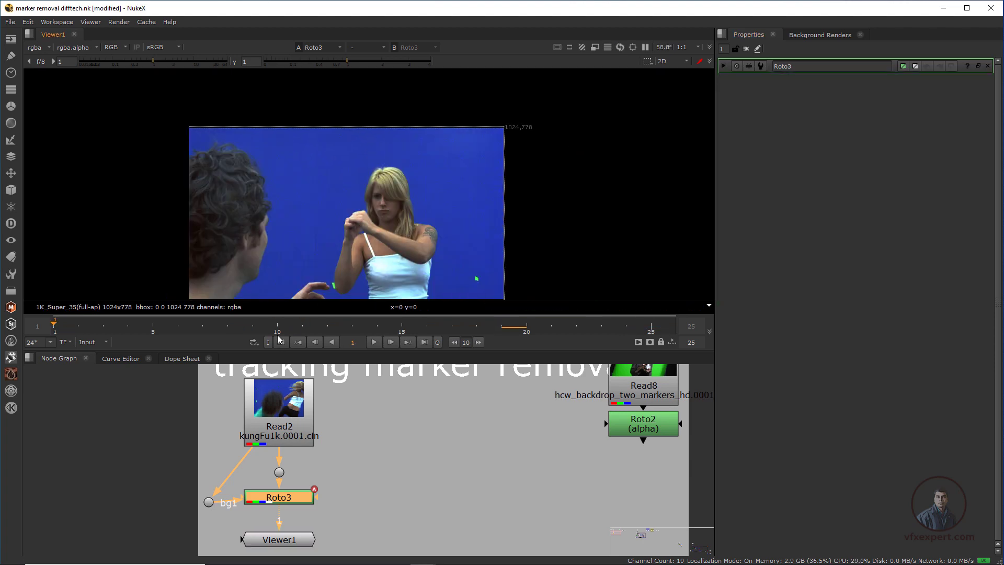
click(374, 342)
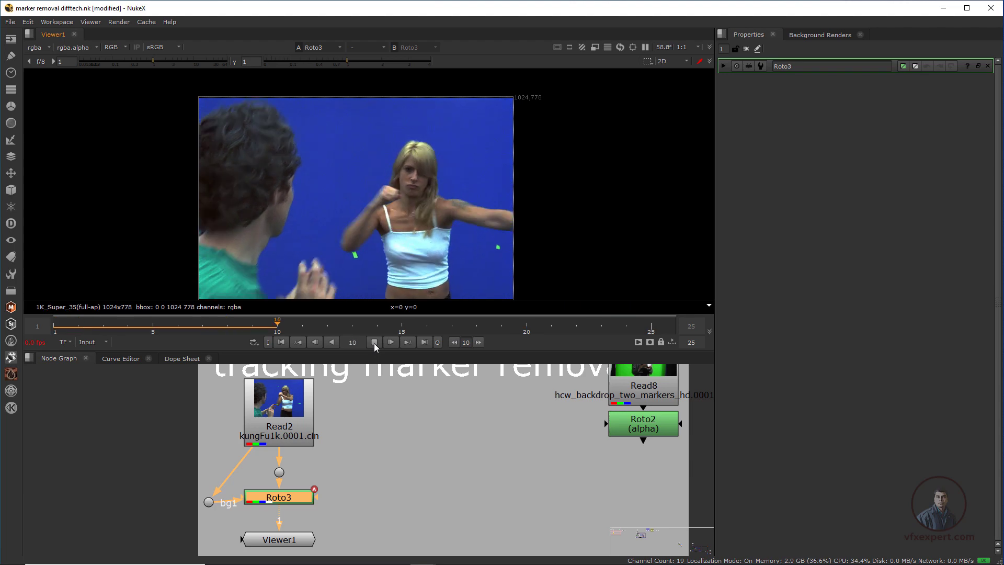
click(375, 342)
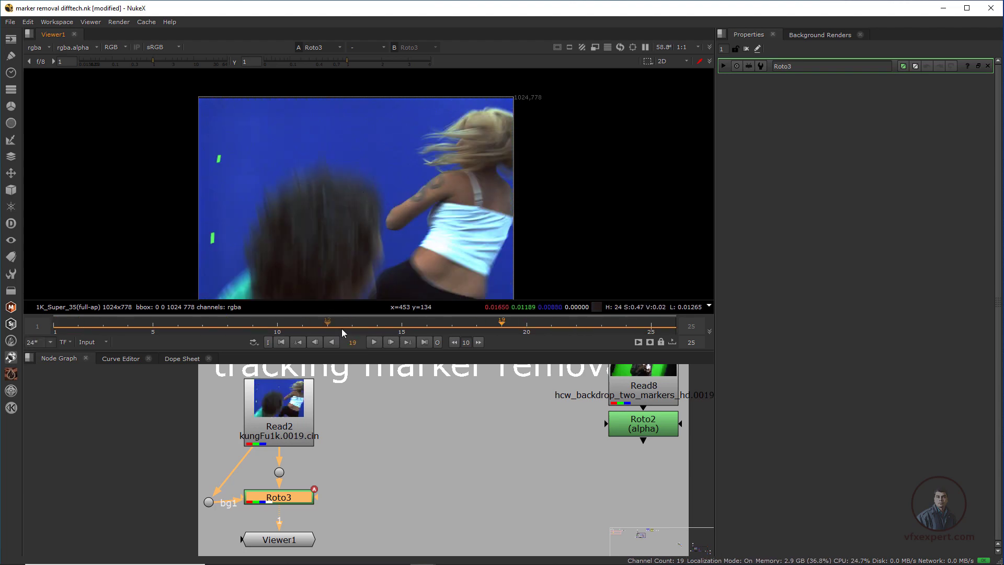
drag(376, 326, 452, 328)
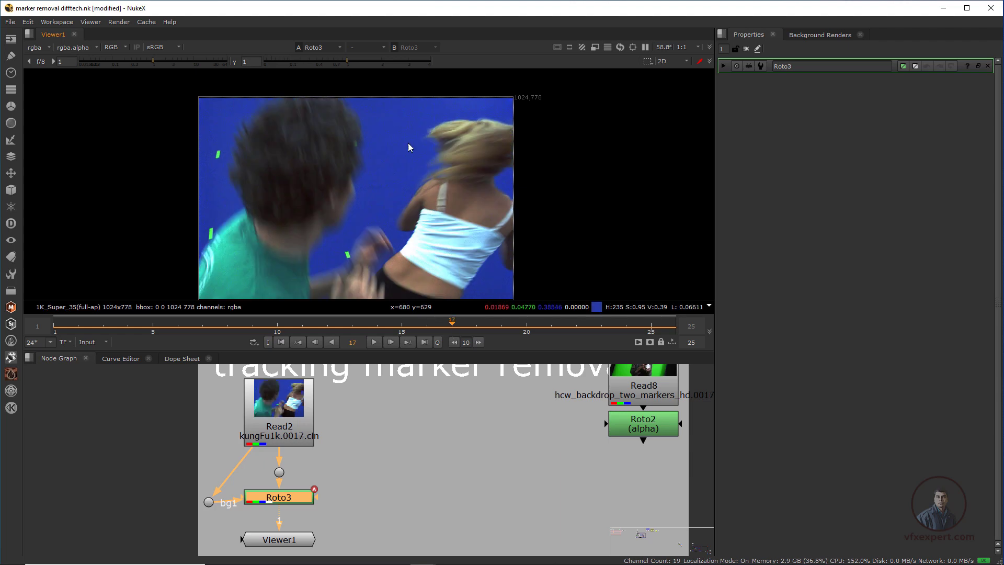
scroll(409, 147, up, 4)
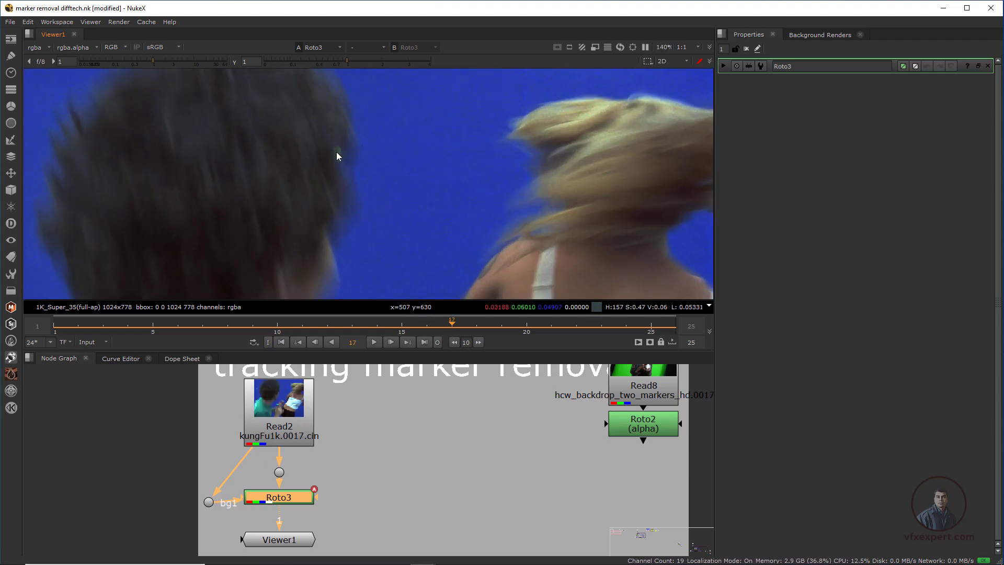
scroll(334, 154, down, 3)
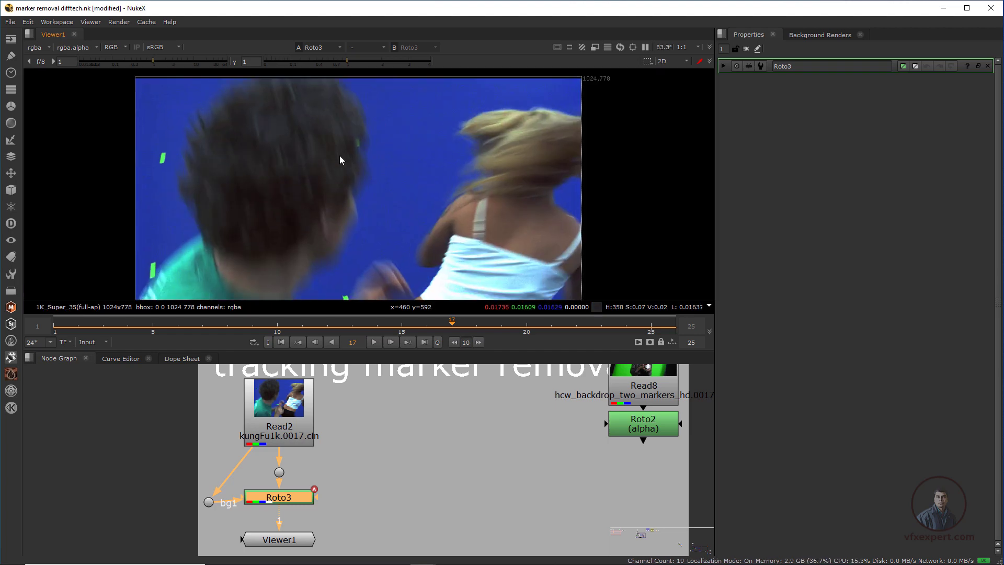
scroll(361, 144, up, 3)
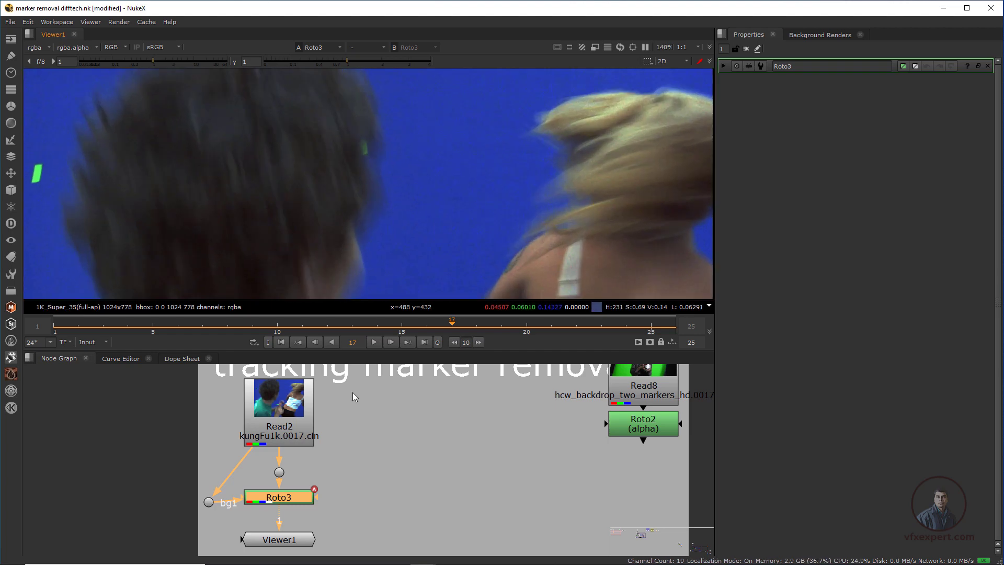
Make room below Roto3 in the node graph and insert a RotoPaint node between Roto3 and Viewer1.
middle_drag(337, 490, 340, 456)
drag(297, 510, 299, 529)
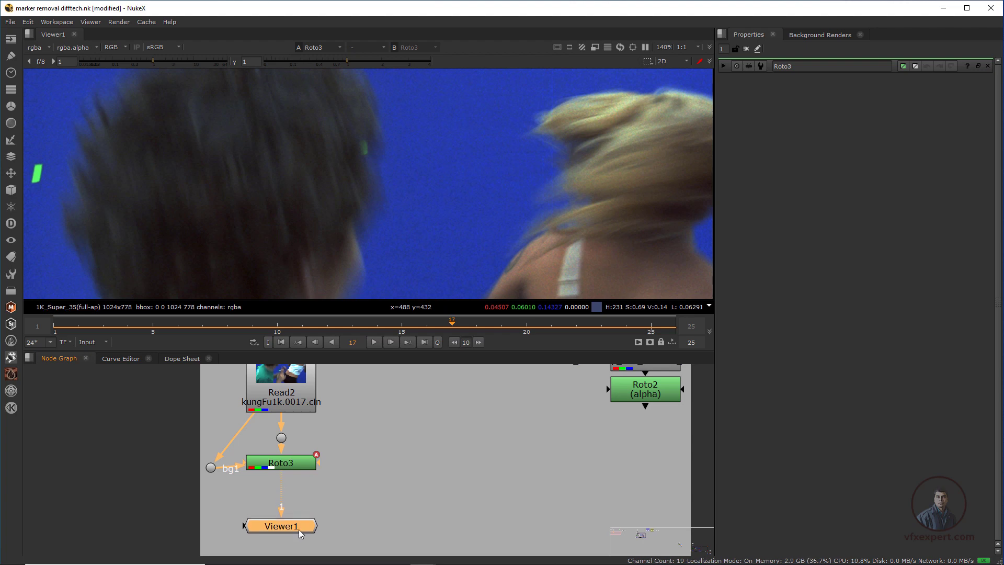
click(295, 467)
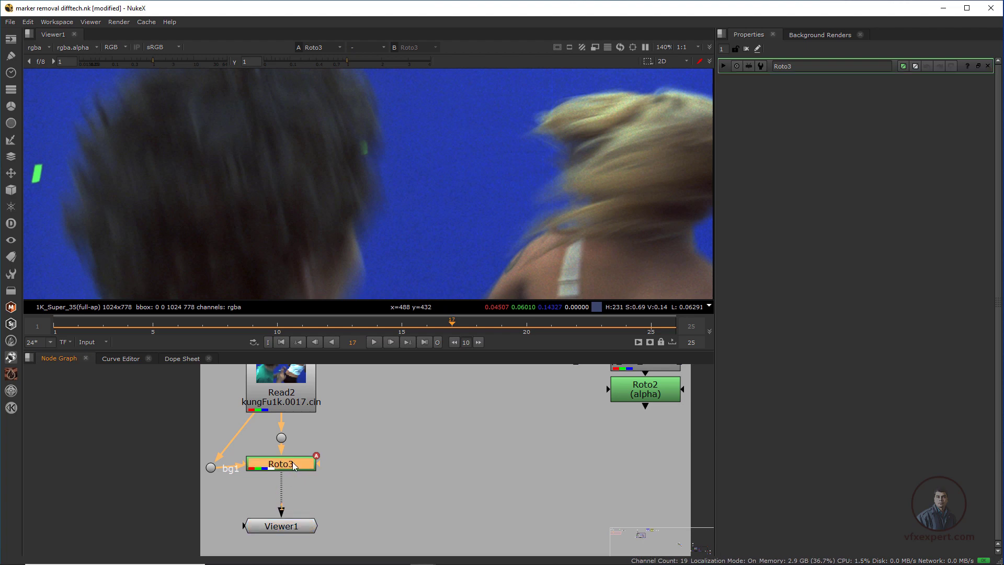
key(p)
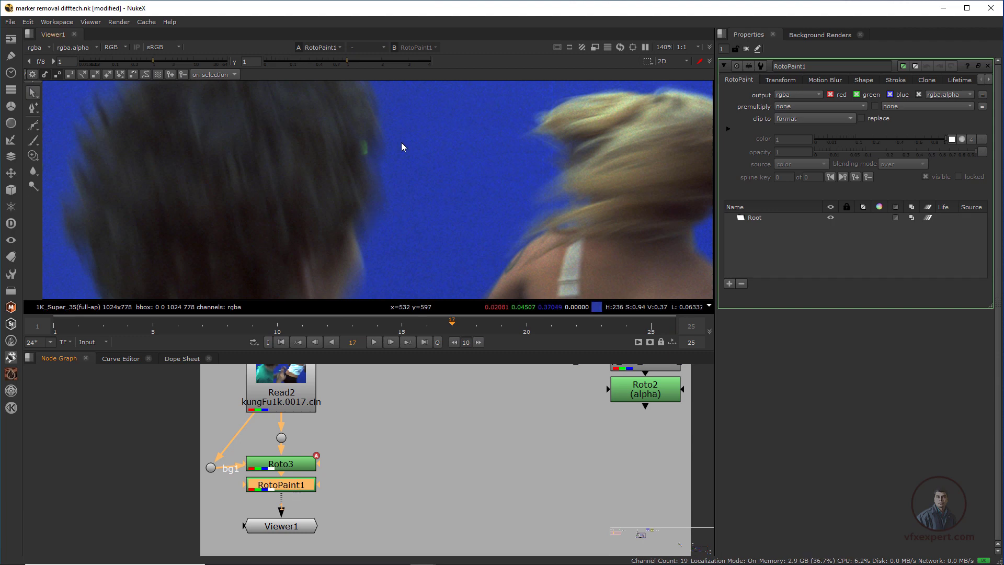
Set up RotoPaint's Clone brush with opacity 0.5 and a size of about 9.6 for the marker in the man's hair.
scroll(371, 174, up, 6)
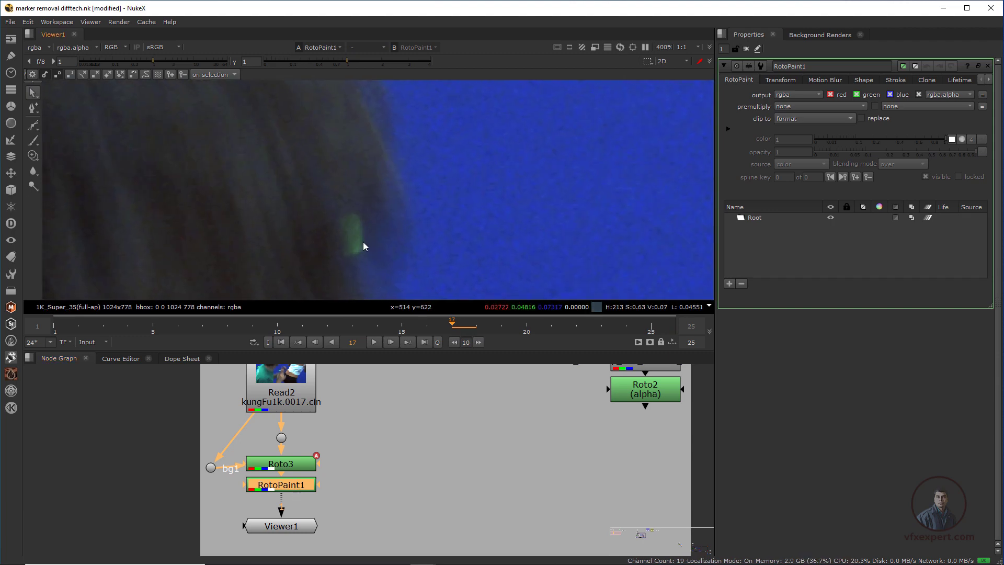
scroll(345, 217, down, 3)
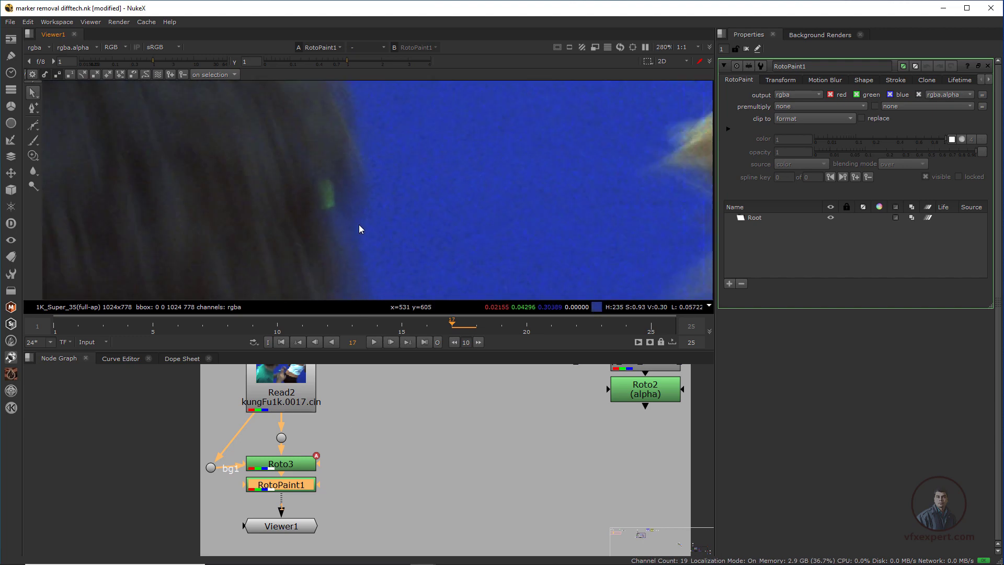
right_click(35, 156)
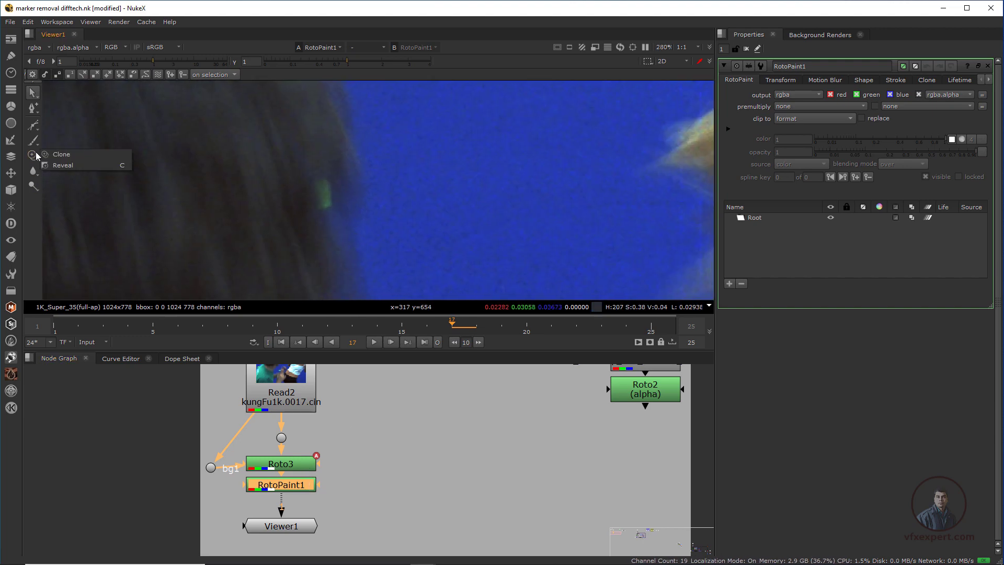
click(81, 159)
scroll(344, 157, up, 1)
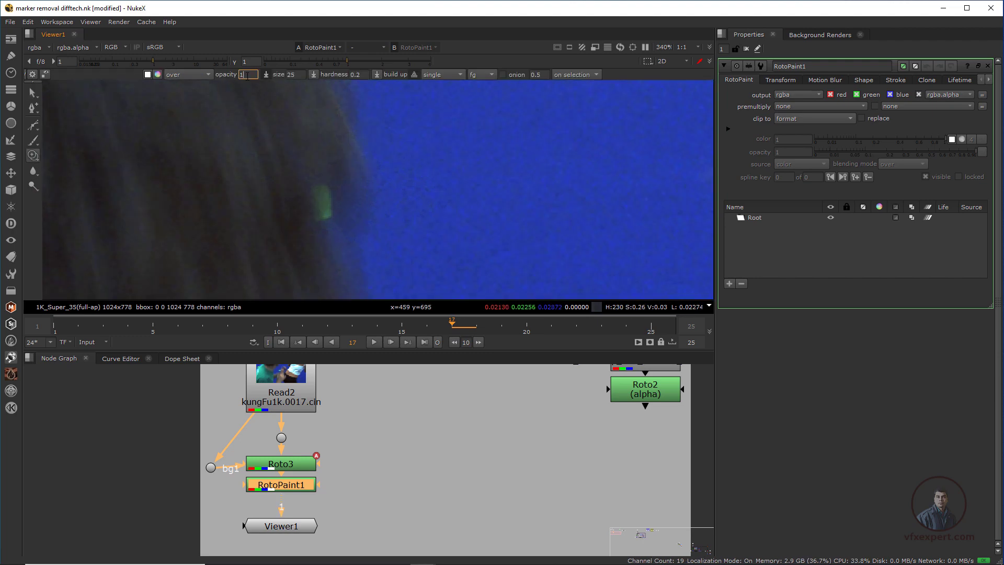
double_click(248, 76)
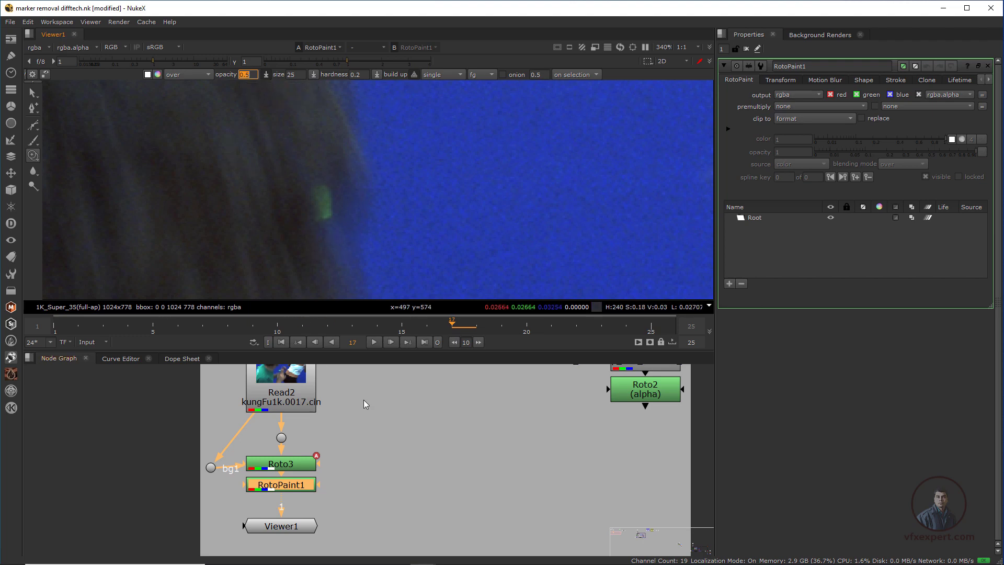
scroll(314, 190, down, 1)
scroll(316, 190, up, 2)
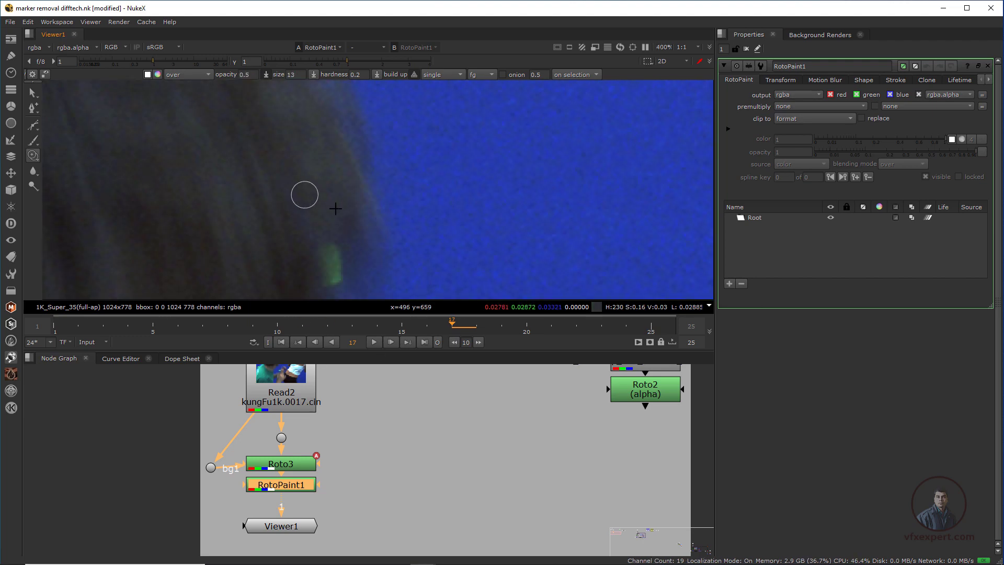
shift+drag(335, 208, 342, 211)
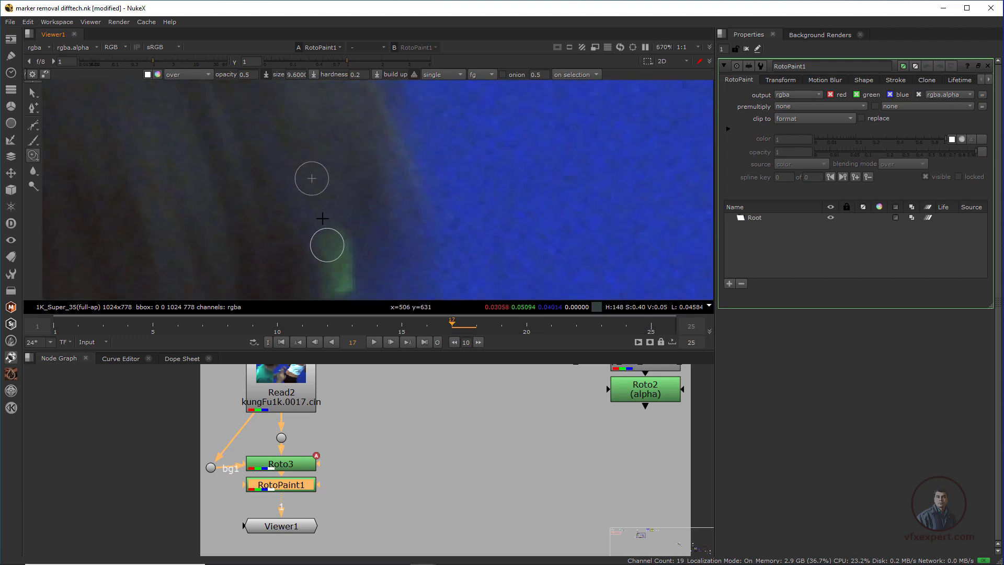
Clone nearby hair over the green marker at the edge of the man's head on frame 17, lowering the brush opacity to 0.4.
scroll(327, 243, up, 3)
mouse_move(318, 203)
mouse_down()
mouse_move(313, 218)
mouse_move(329, 205)
mouse_up()
drag(330, 206, 327, 222)
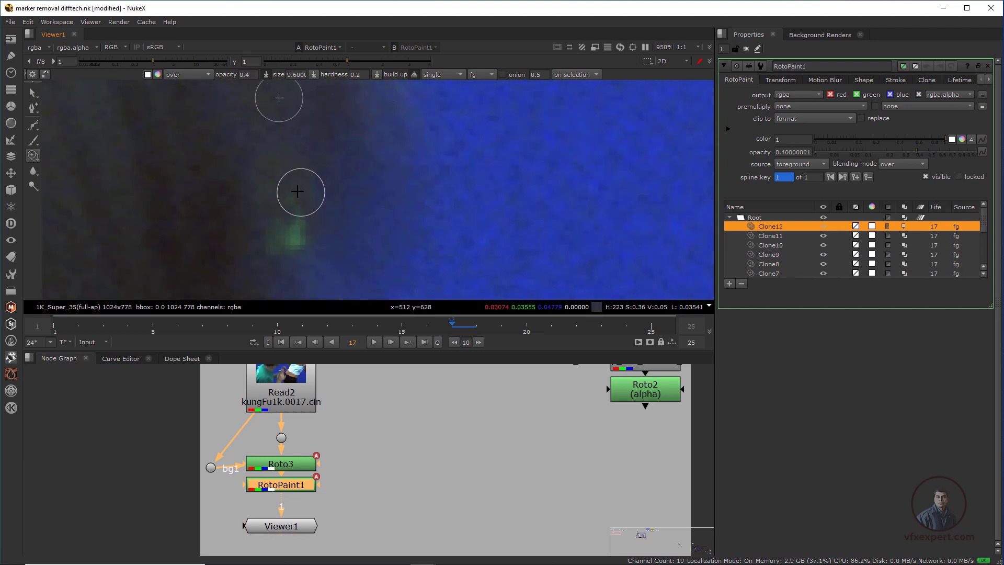
drag(300, 190, 296, 226)
scroll(362, 228, down, 6)
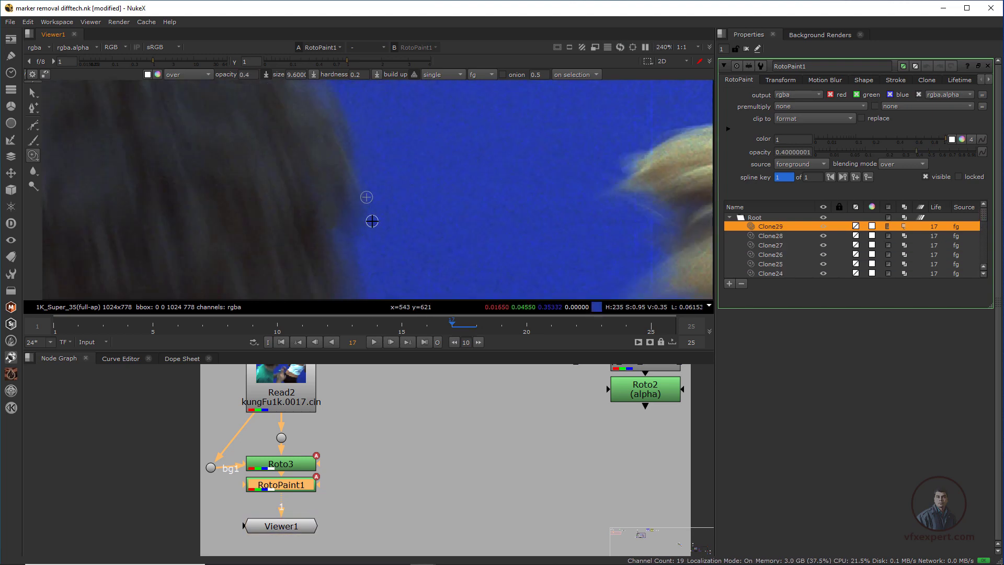
key(f)
middle_drag(399, 153, 417, 202)
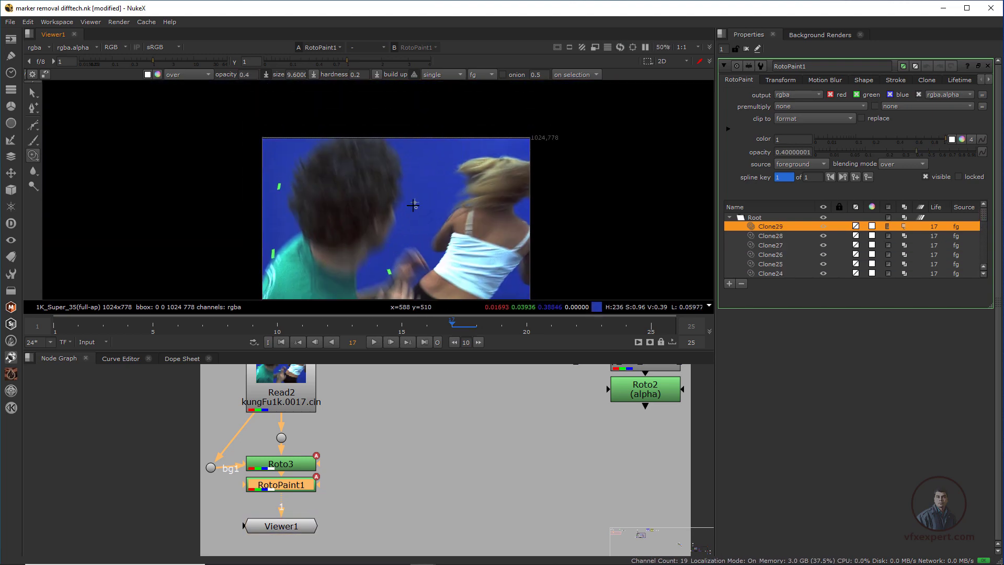
Clone nearby hair over the marker traces at the edge of the man's head on frame 18.
scroll(417, 201, up, 1)
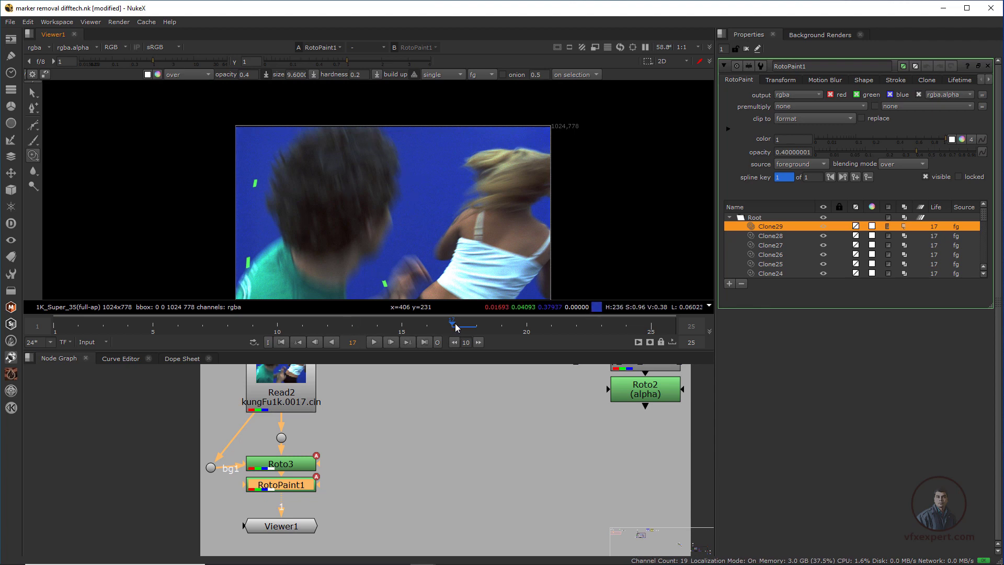
drag(454, 326, 475, 328)
scroll(452, 198, up, 8)
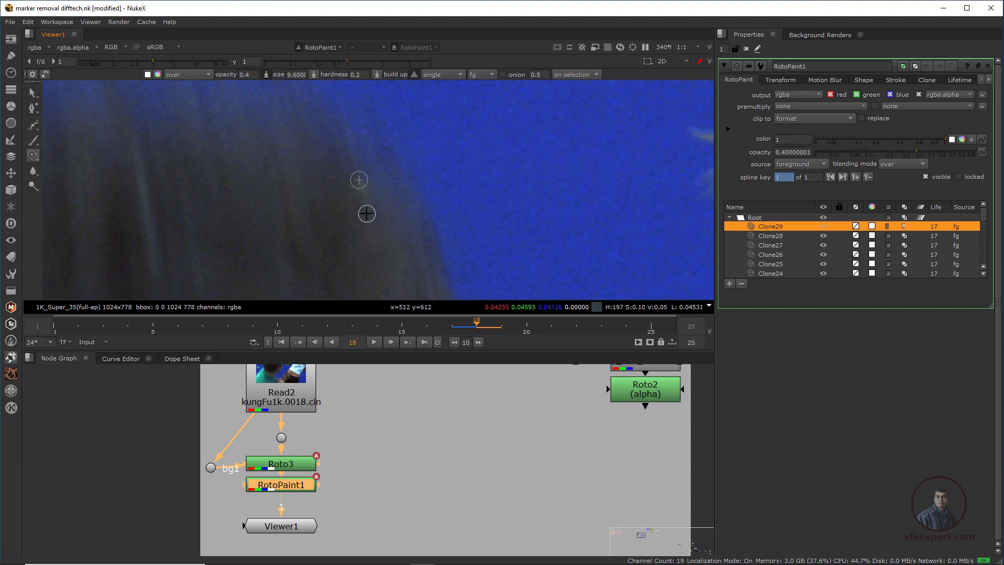
mouse_move(361, 188)
mouse_down()
mouse_move(348, 205)
mouse_move(371, 198)
mouse_up()
scroll(367, 202, down, 8)
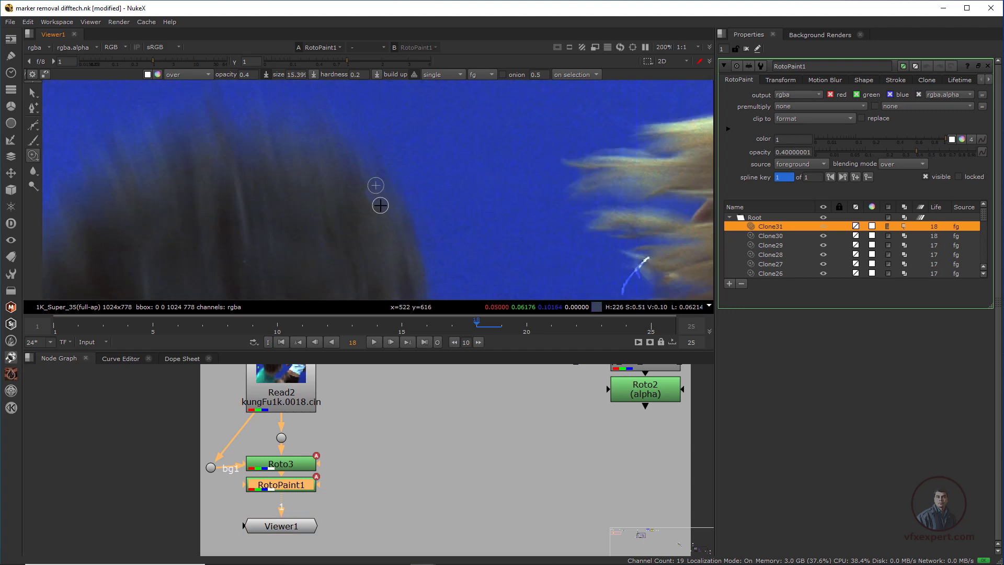
Leave the Clone brush, hide the RotoPaint1 overlay and play the clip from frame 1 to review the hair cleanup.
click(32, 92)
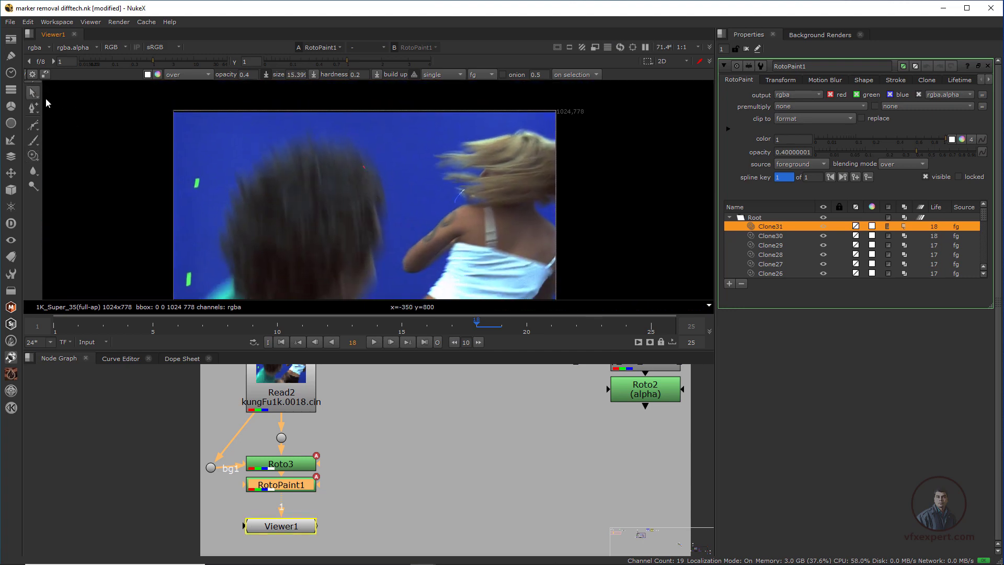
scroll(387, 199, down, 2)
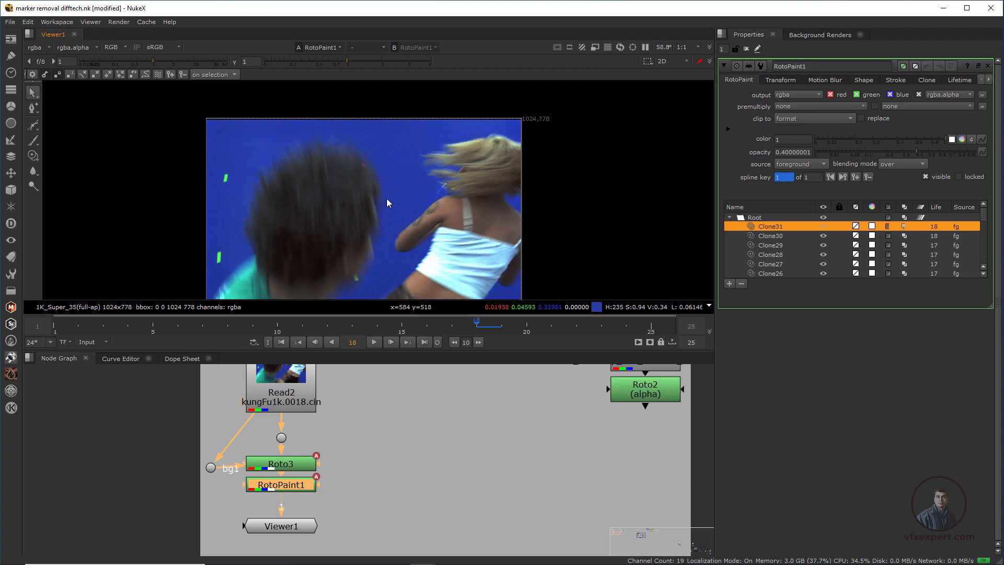
click(723, 66)
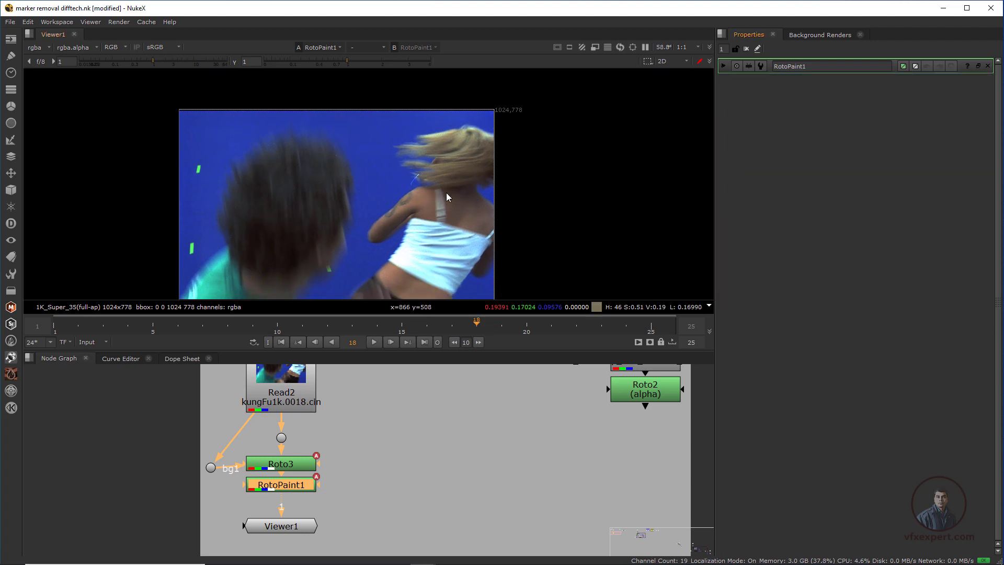
click(282, 342)
key(f)
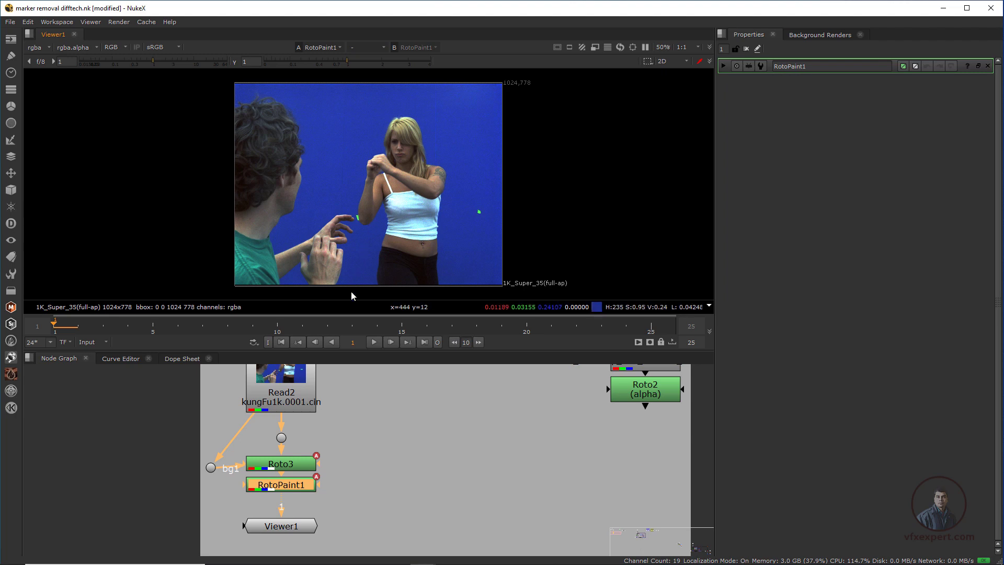
click(375, 343)
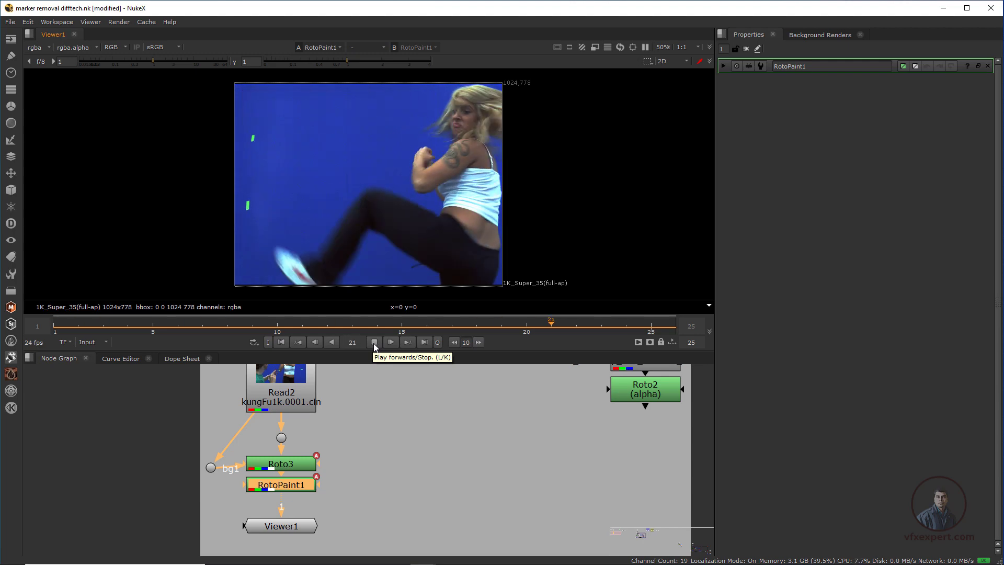
click(375, 343)
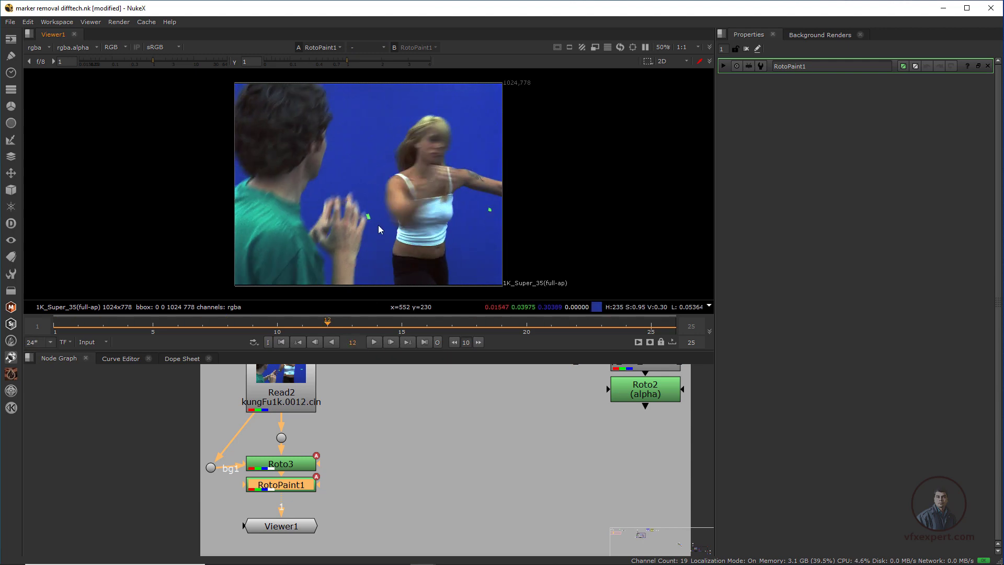
Scrub through the clip and examine the green marker passing between the man's hands and the woman's elbow.
scroll(367, 211, up, 1)
scroll(384, 236, down, 1)
middle_drag(386, 237, 339, 212)
scroll(340, 211, up, 1)
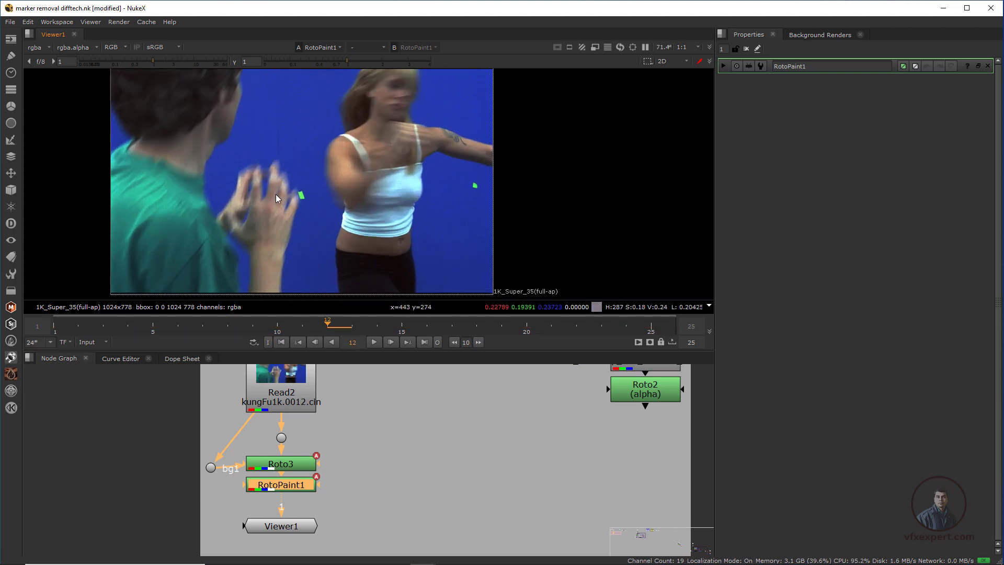
drag(327, 321, 445, 342)
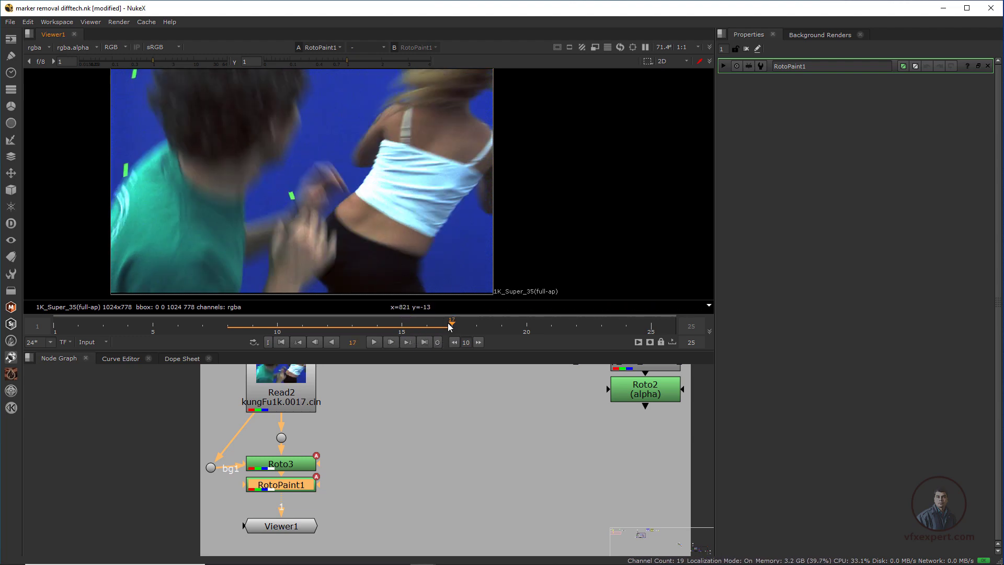
click(506, 334)
drag(506, 334, 128, 330)
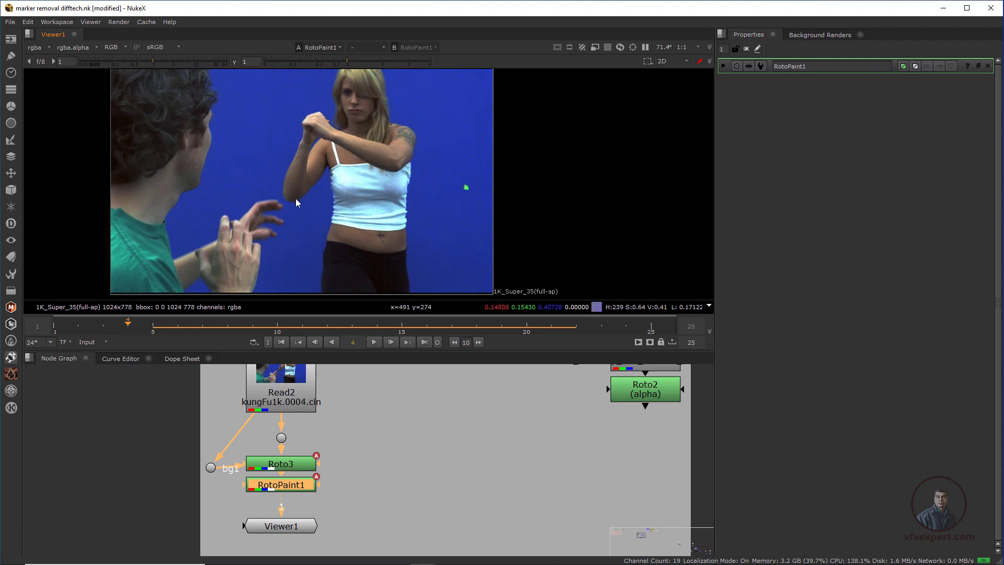
Space out RotoPaint1 and Viewer1 below Roto3 in the node graph to make room for another node.
middle_drag(337, 432, 377, 398)
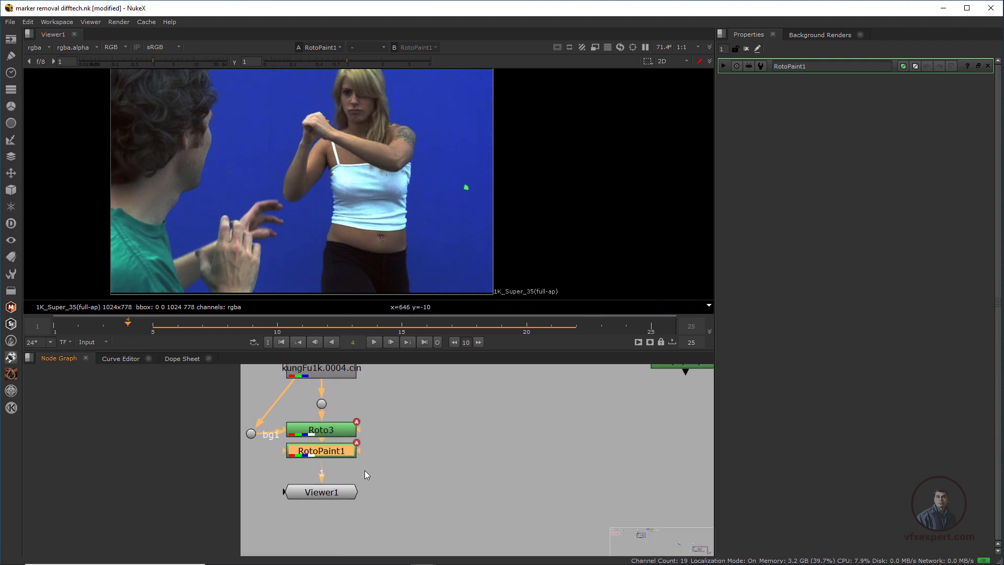
drag(333, 491, 332, 515)
click(332, 453)
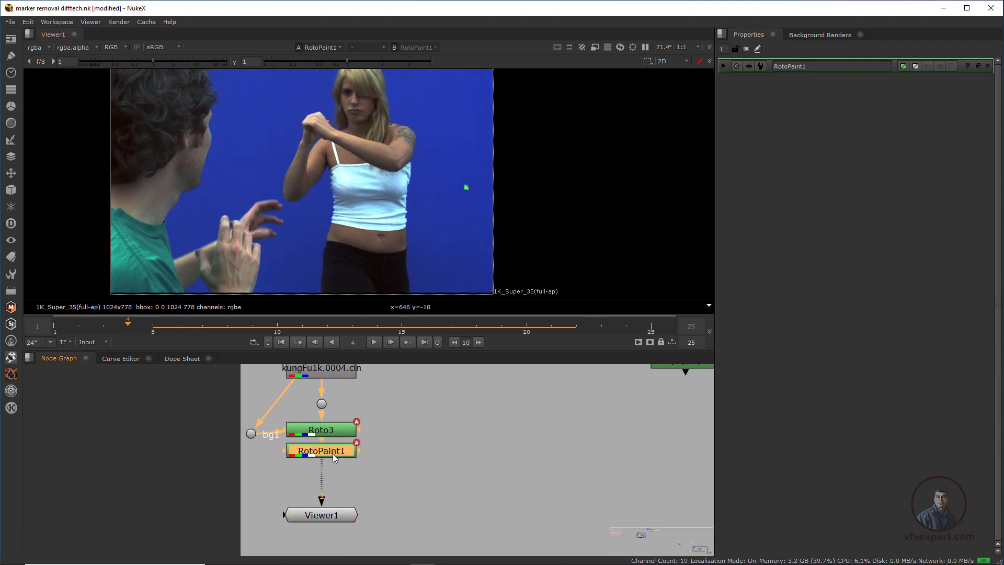
drag(332, 453, 333, 461)
Insert a second RotoPaint node between RotoPaint1 and Viewer1 for the marker beside the woman's elbow, and return to frame 1.
drag(338, 327, 427, 344)
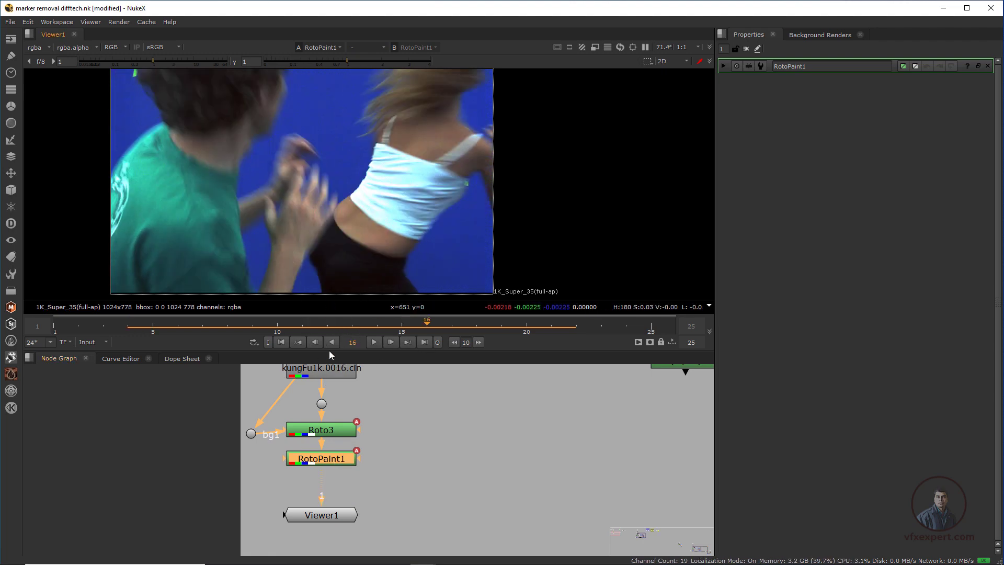
click(282, 342)
scroll(293, 204, up, 4)
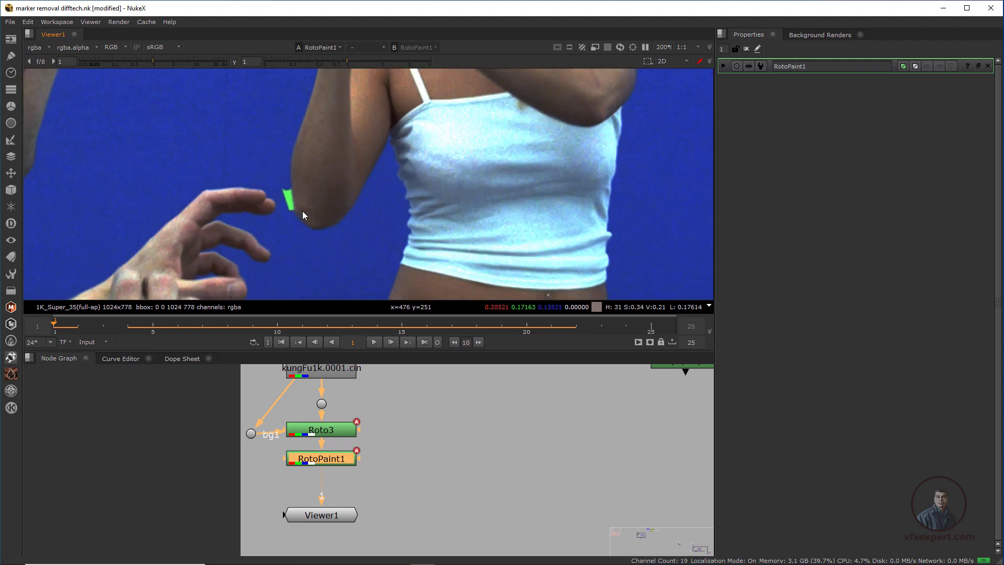
scroll(301, 207, down, 2)
middle_drag(274, 173, 328, 203)
scroll(328, 203, up, 3)
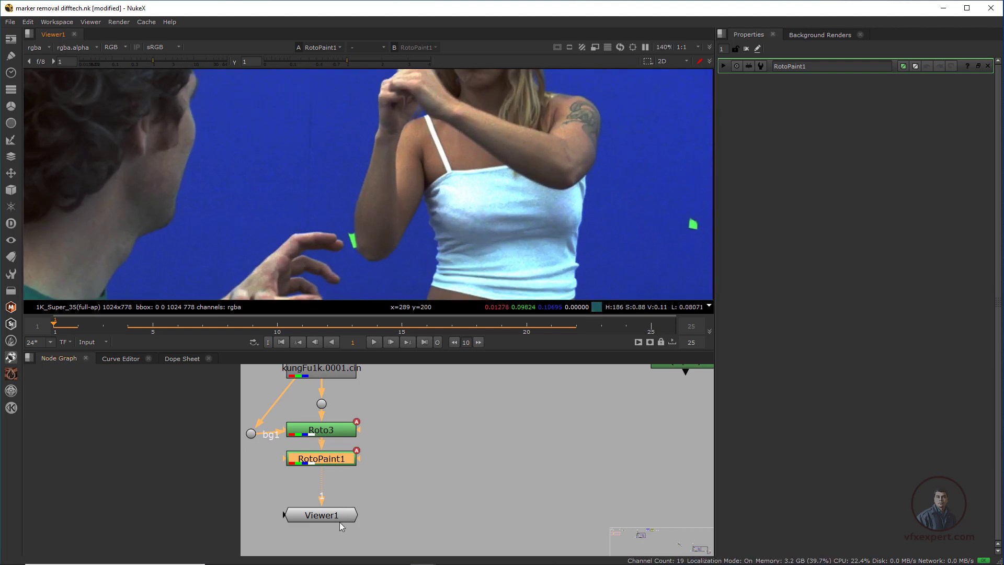
drag(340, 526, 340, 529)
click(323, 460)
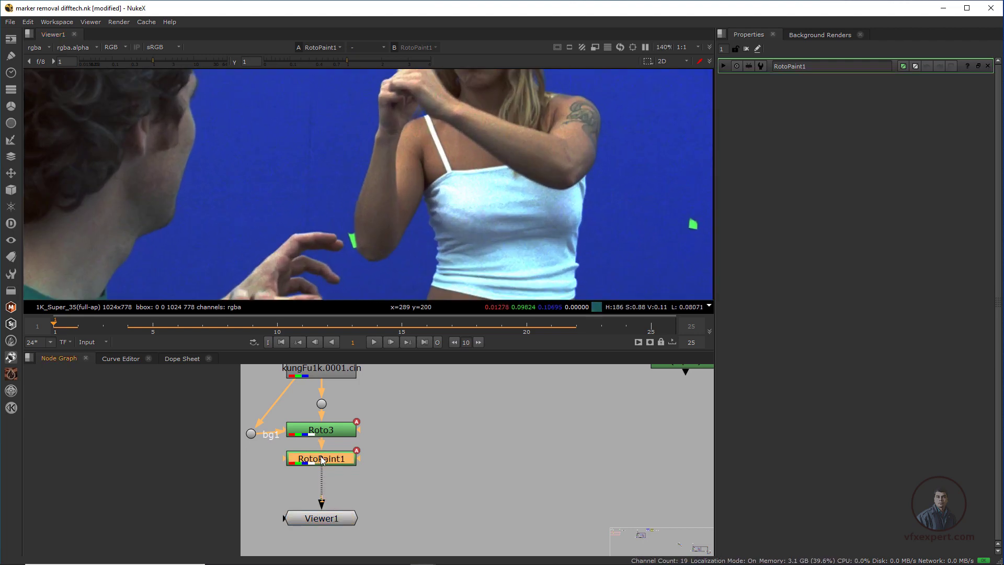
key(p)
scroll(353, 234, up, 3)
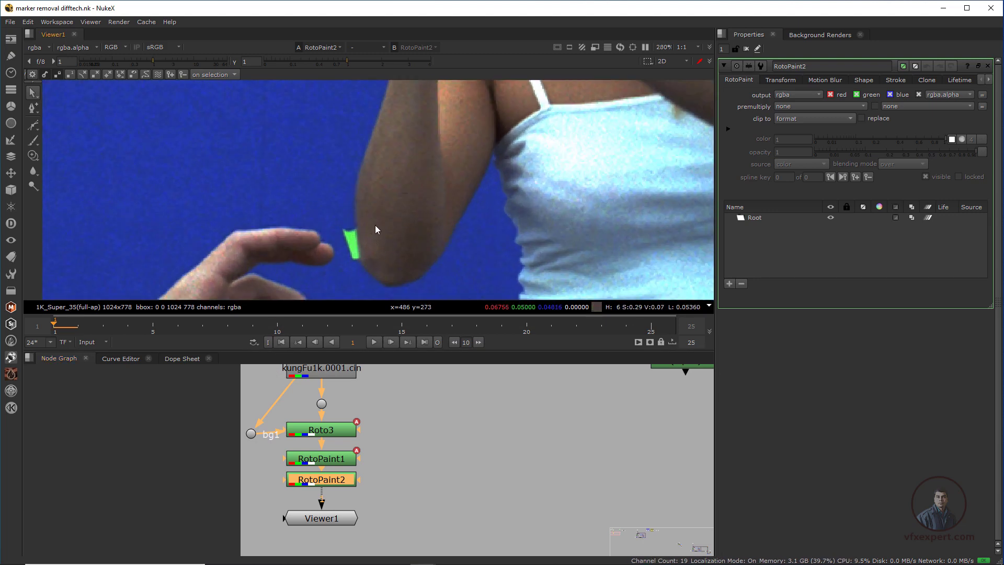
mouse_move(79, 328)
mouse_down()
mouse_move(111, 330)
mouse_move(62, 334)
mouse_up()
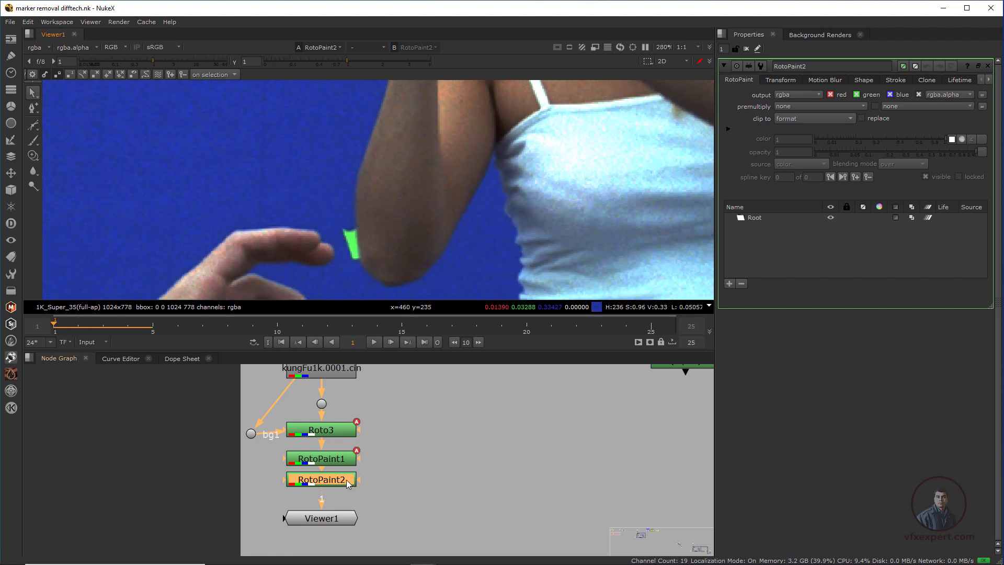
Set up RotoPaint2's Clone brush with a size of 9 for the marker beside the woman's elbow.
click(33, 156)
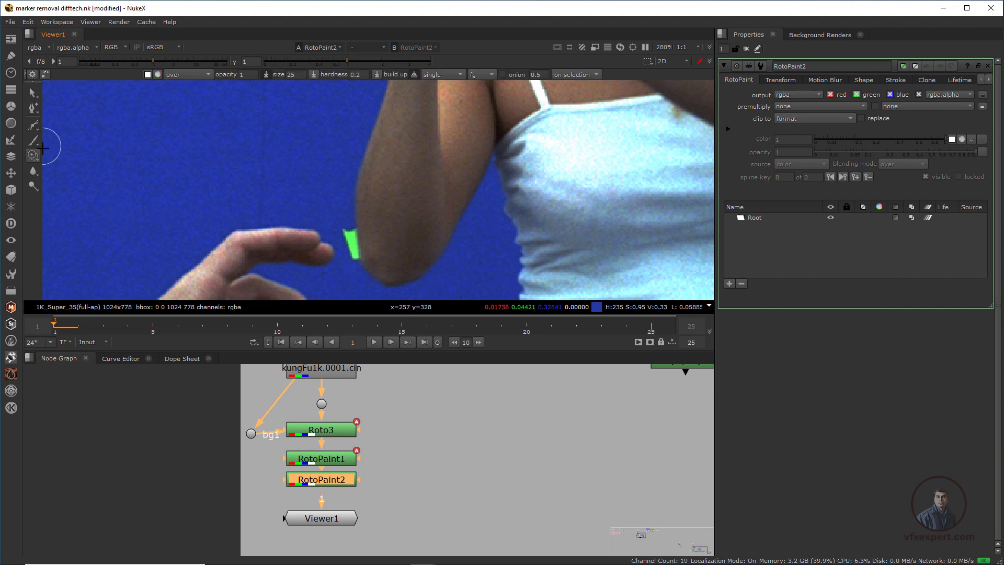
scroll(316, 182, up, 5)
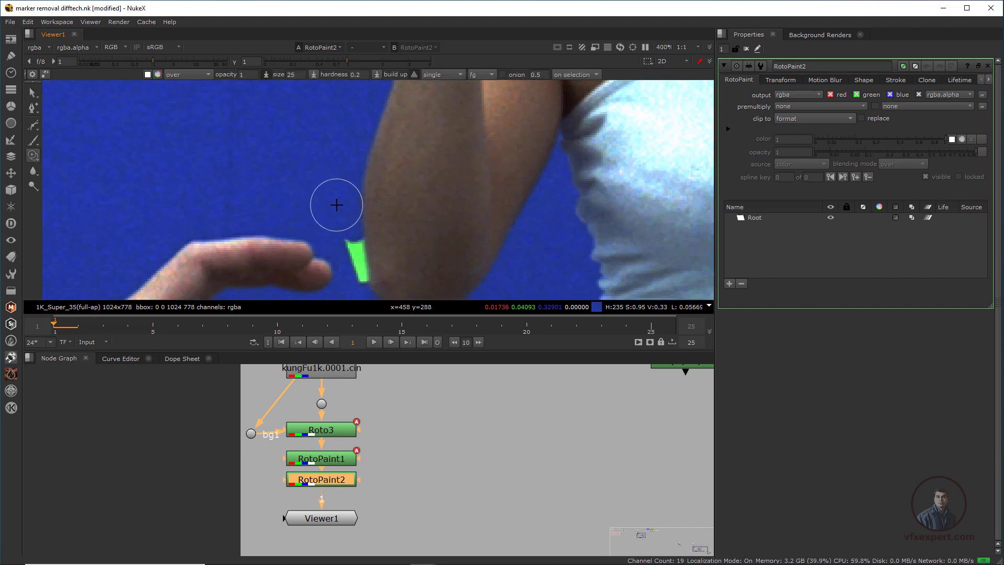
shift+drag(309, 172, 281, 175)
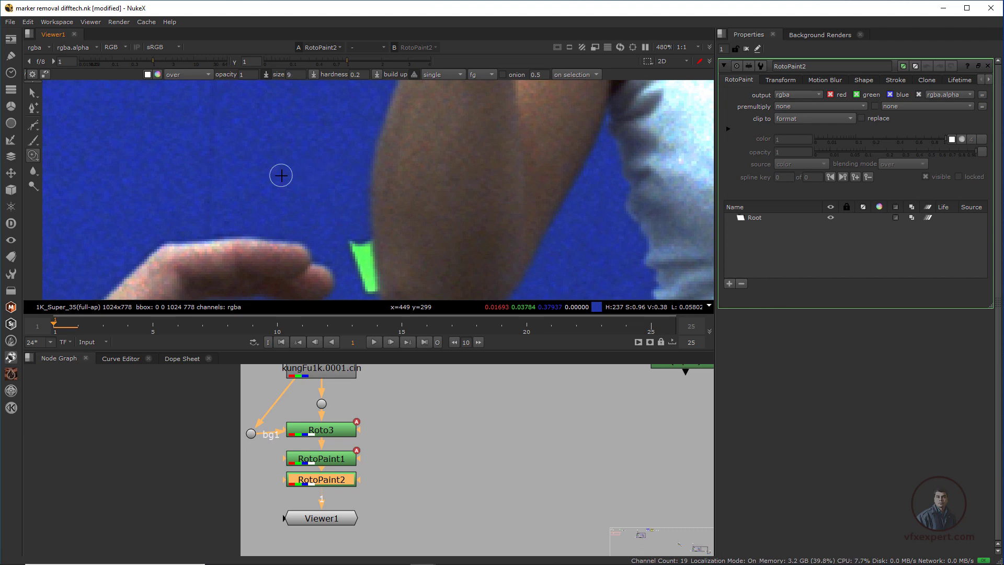
middle_drag(352, 222, 343, 161)
scroll(355, 198, up, 5)
middle_drag(357, 197, 357, 266)
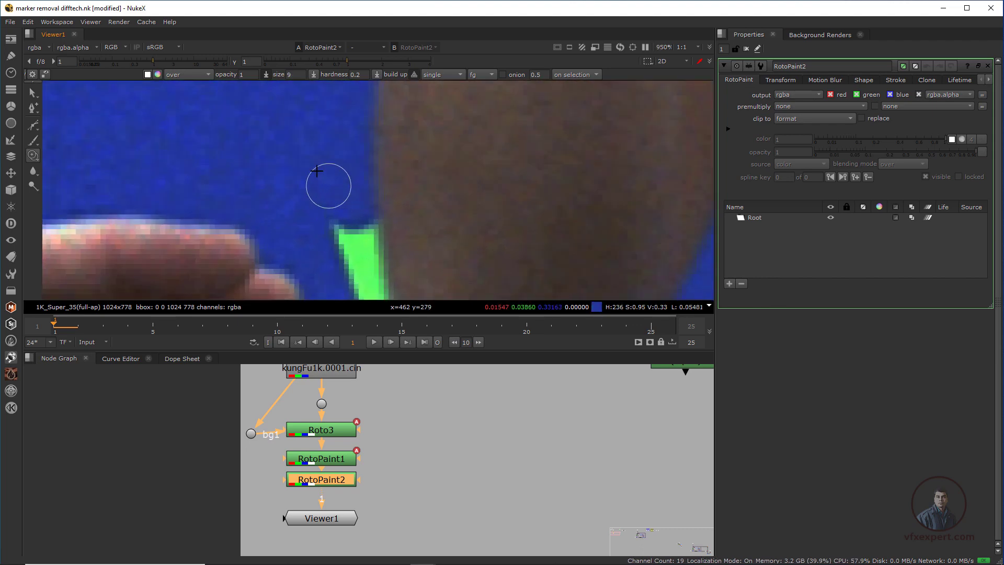
Clone the blue background just above the marker over its outer part on frame 1 at full opacity.
mouse_move(318, 160)
ctrl+mouse_down()
mouse_move(332, 233)
mouse_move(334, 220)
ctrl+mouse_up()
middle_drag(361, 234, 350, 215)
mouse_move(330, 211)
mouse_down()
mouse_move(346, 248)
mouse_move(342, 238)
mouse_up()
middle_drag(357, 250, 328, 198)
scroll(315, 201, down, 2)
drag(311, 189, 320, 237)
drag(310, 158, 312, 171)
drag(313, 171, 315, 177)
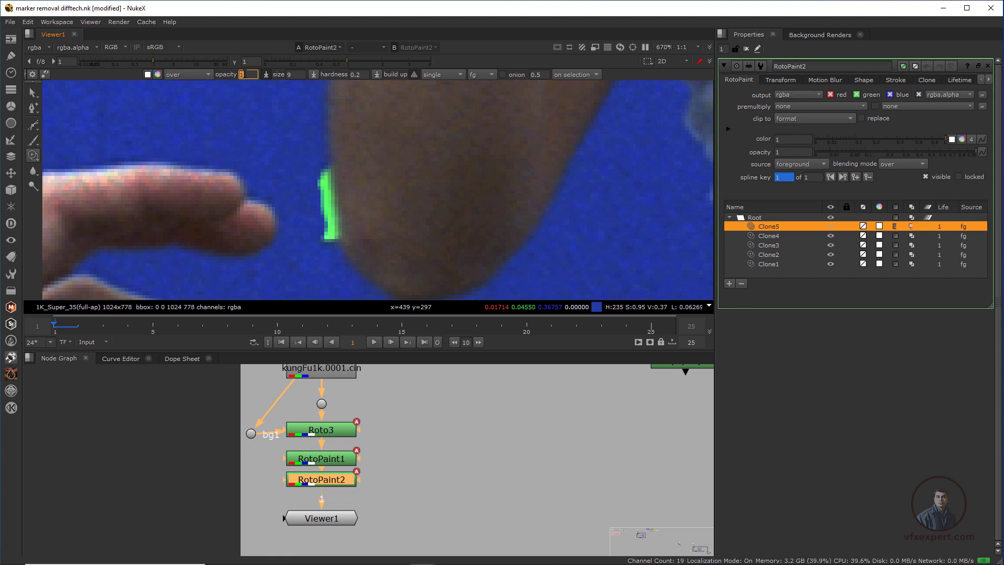
Set the brush opacity to 0.5 and clone blue over the remaining green along the elbow's edge on frame 1, shrinking the brush for detail.
text(.5)
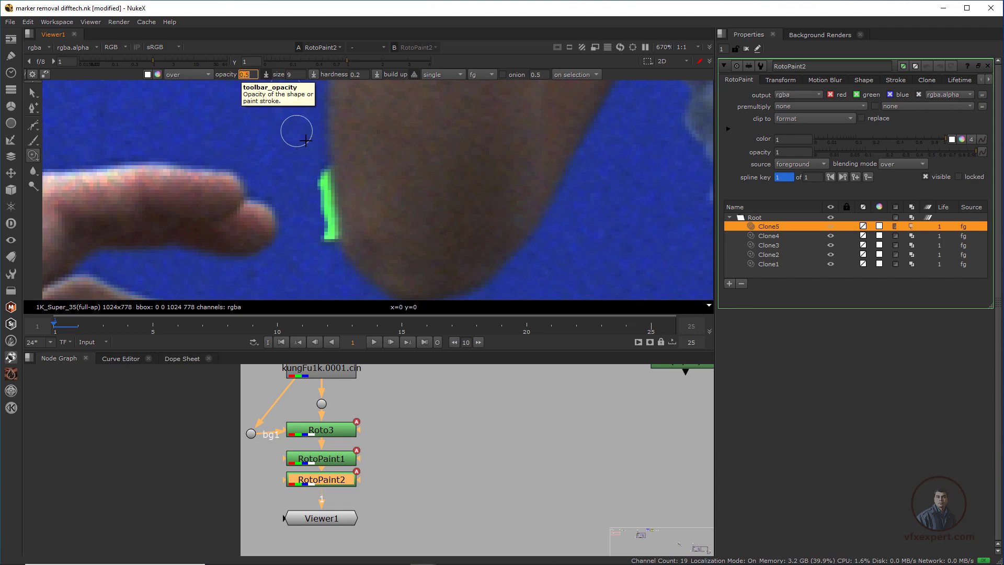
middle_drag(305, 161, 351, 165)
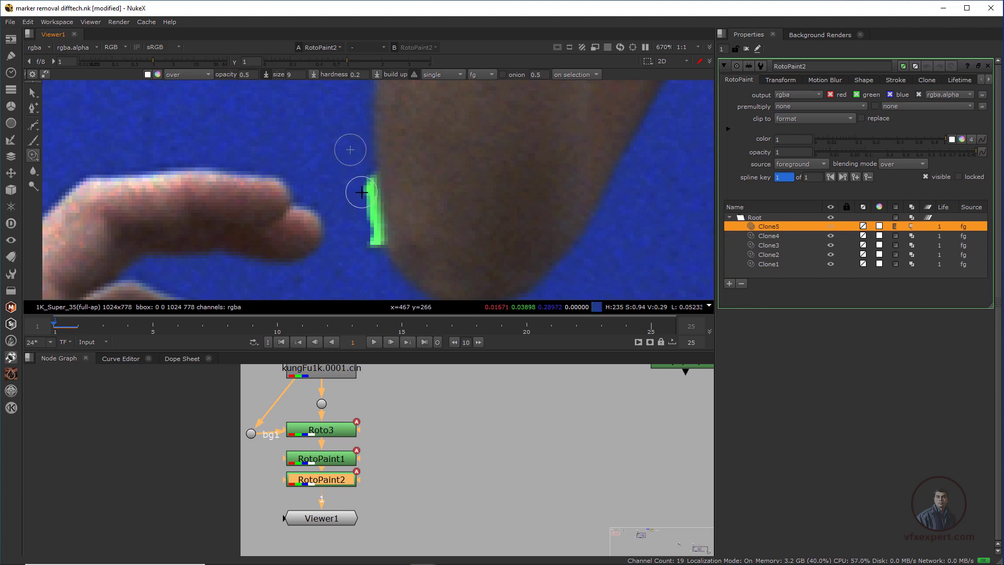
scroll(361, 192, up, 2)
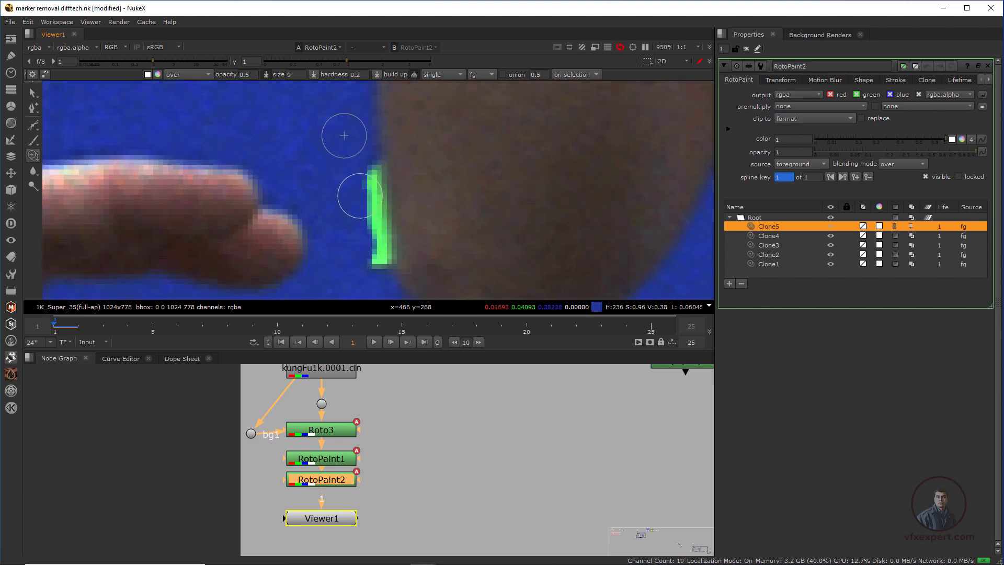
click(359, 194)
click(374, 253)
mouse_move(361, 202)
mouse_down()
mouse_move(369, 230)
mouse_move(363, 176)
mouse_move(379, 258)
mouse_up()
click(372, 252)
click(368, 172)
middle_drag(384, 220, 363, 215)
shift+drag(379, 175, 363, 175)
ctrl+drag(364, 134, 366, 173)
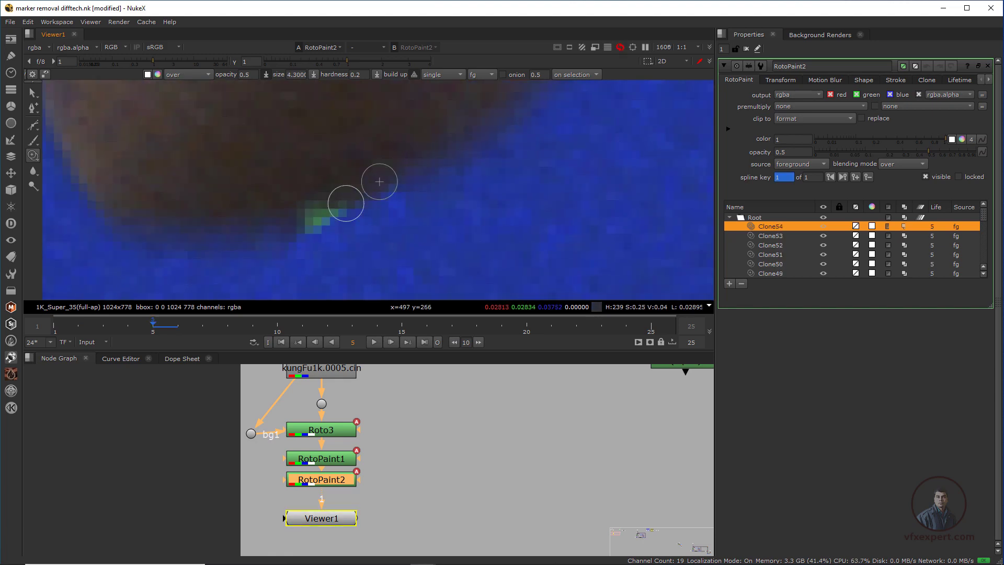
Clone blue background over the green marker below the woman's elbow frame by frame from frame 6 to frame 10.
key(Right)
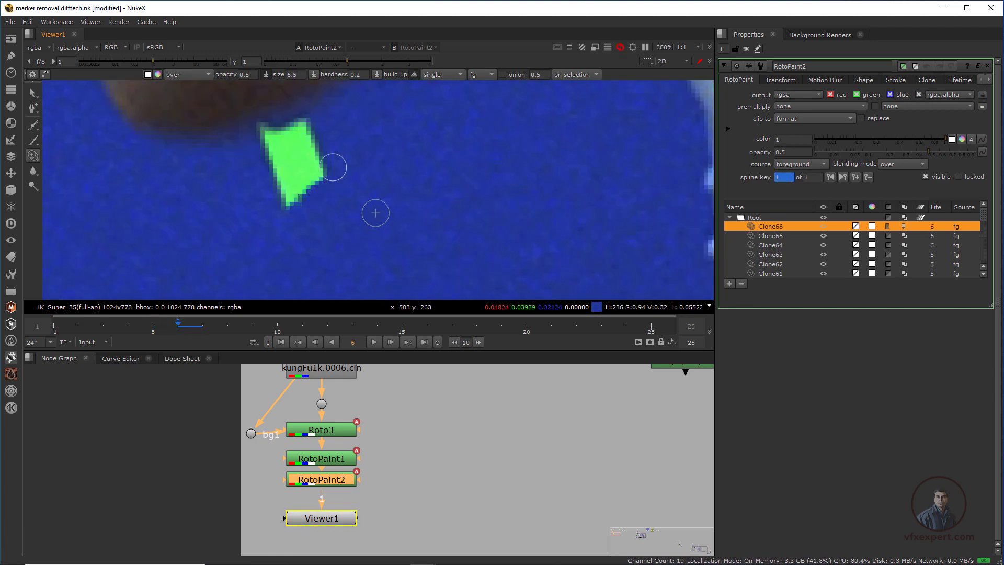
drag(304, 181, 347, 175)
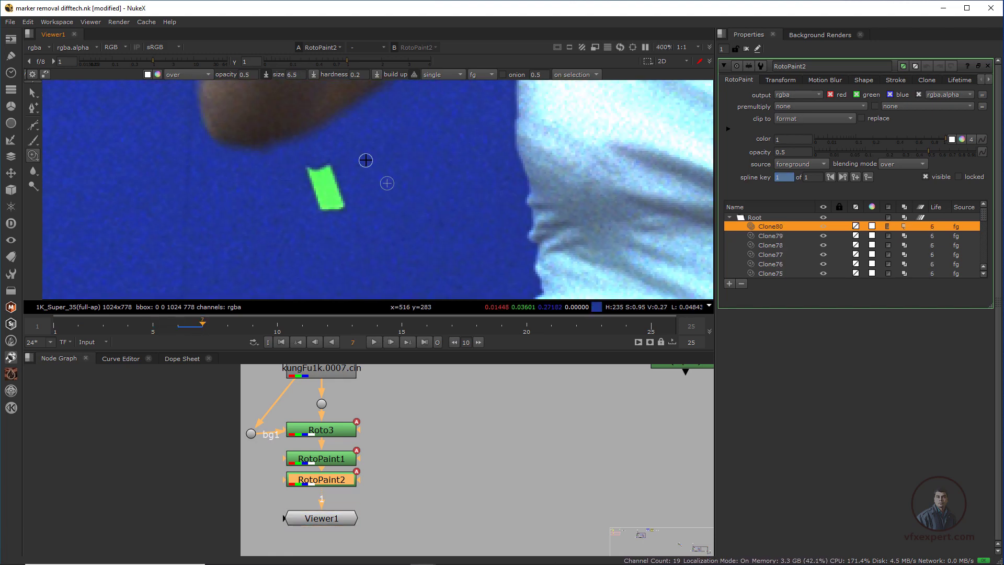
drag(327, 183, 332, 190)
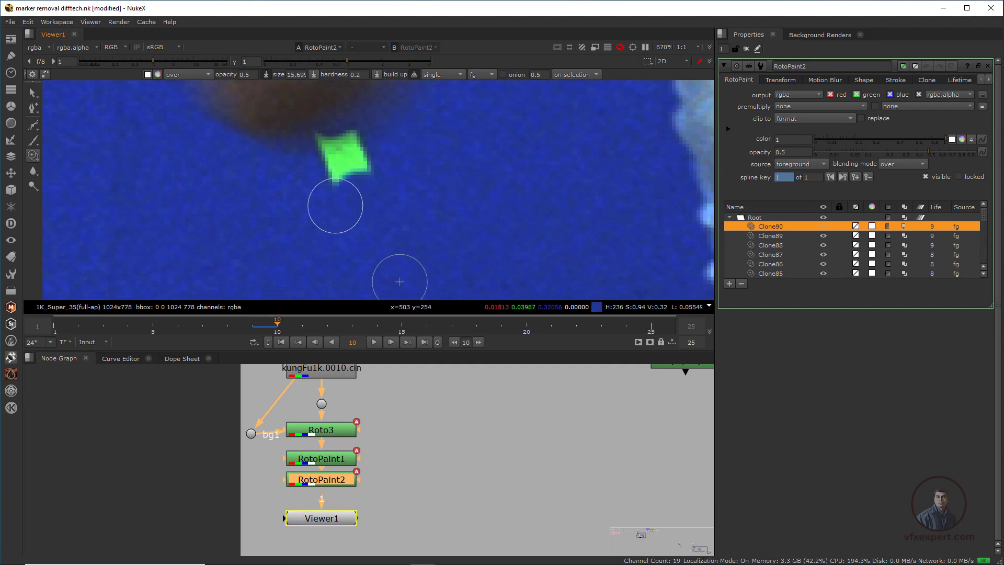
drag(331, 206, 371, 199)
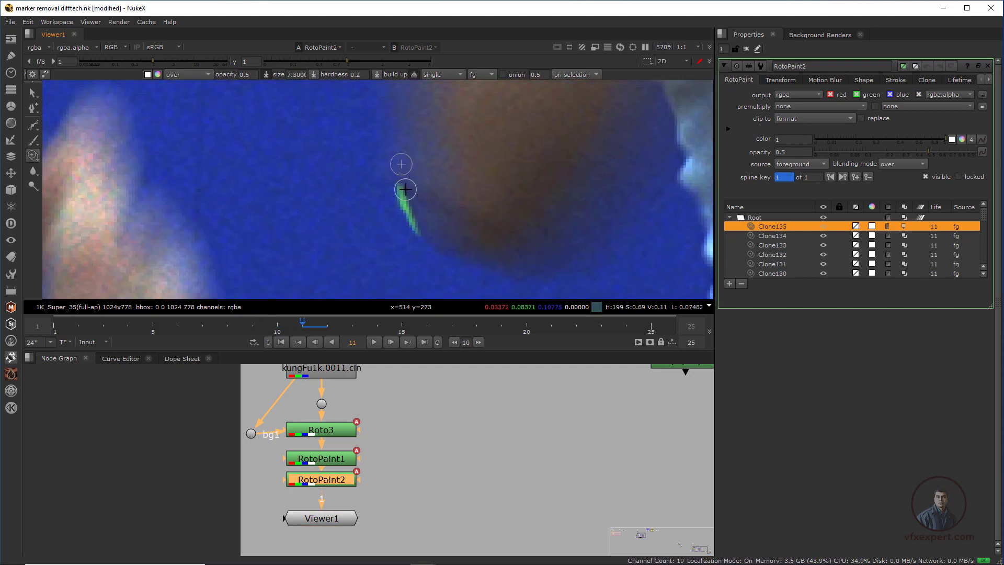
Clone over the green marker near the man's fingers on frames 12 and 13.
key(Right)
mouse_move(405, 189)
mouse_down()
mouse_move(417, 230)
mouse_move(385, 183)
mouse_move(341, 171)
mouse_up()
key(Right)
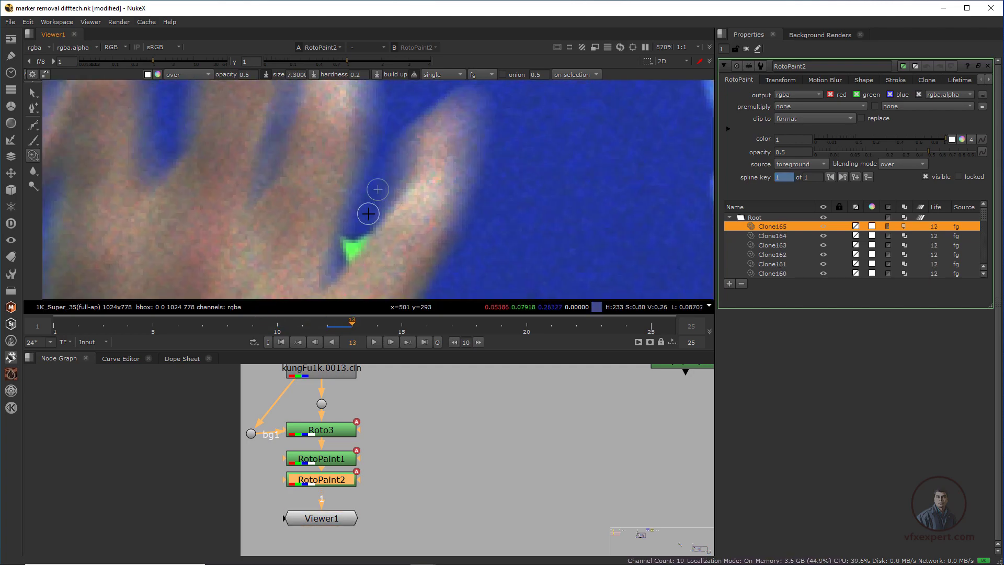
scroll(368, 214, up, 3)
drag(368, 253, 347, 262)
scroll(348, 251, down, 3)
Clone over the green marker at the edge of the man's fingers frame by frame from frame 13 to frame 17.
key(Right)
key(Right)
key(Right)
key(Right)
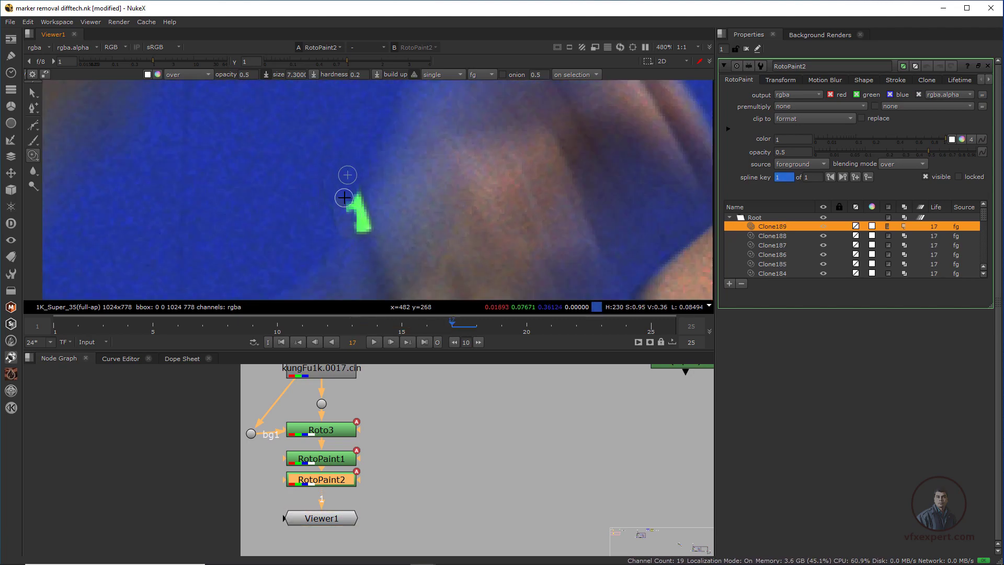
Clone over the green marker beside the dark blurred edge on frame 18, covering it with strokes sampled from the surrounding image.
key(Right)
scroll(350, 226, up, 3)
mouse_move(359, 218)
mouse_down()
mouse_move(352, 204)
mouse_move(384, 146)
mouse_move(355, 153)
mouse_move(388, 195)
mouse_up()
mouse_move(388, 195)
mouse_down()
mouse_move(348, 159)
mouse_move(324, 157)
mouse_move(359, 180)
mouse_move(333, 176)
mouse_move(331, 164)
mouse_move(311, 170)
mouse_move(331, 193)
mouse_up()
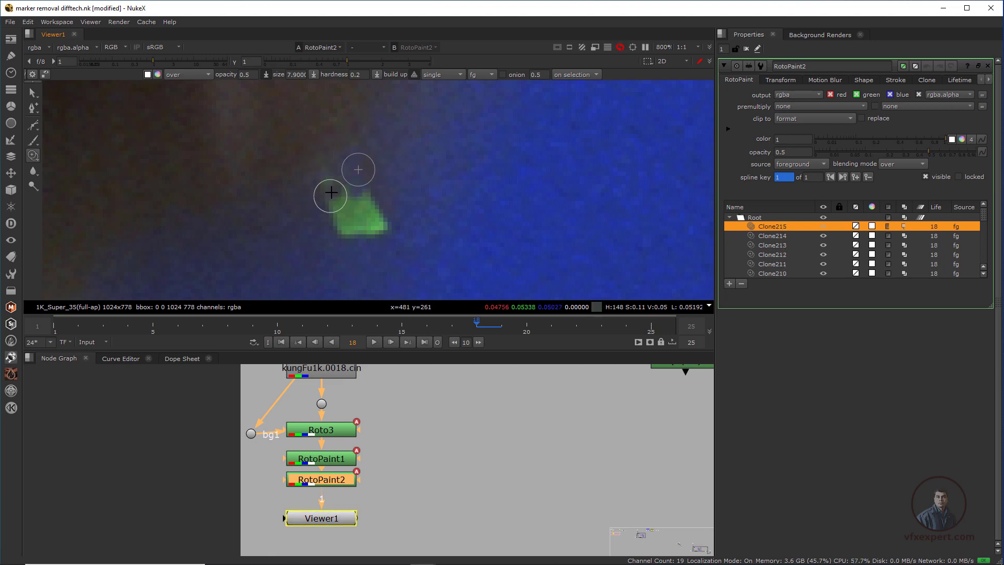
mouse_move(353, 160)
mouse_down()
mouse_move(375, 174)
mouse_move(361, 210)
mouse_up()
click(333, 236)
Clone over the green remnant along the dark trouser edge on frame 21.
key(Right)
key(Right)
key(Right)
scroll(387, 277, down, 2)
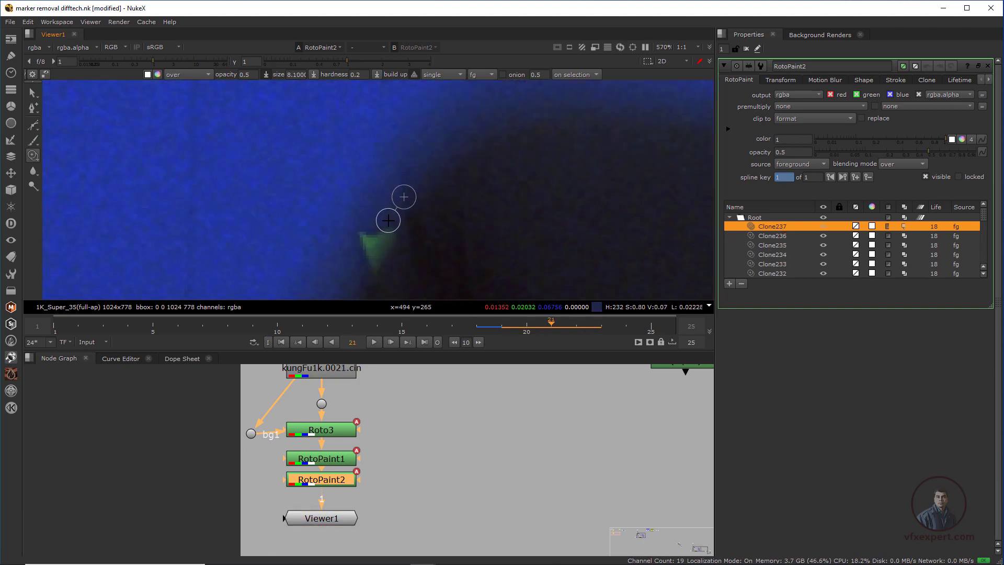
mouse_move(389, 229)
mouse_down()
mouse_move(387, 243)
mouse_move(374, 235)
mouse_move(368, 247)
mouse_move(359, 235)
mouse_move(378, 262)
mouse_move(389, 232)
mouse_move(365, 258)
mouse_move(382, 251)
mouse_move(374, 238)
mouse_move(372, 269)
mouse_up()
key(Right)
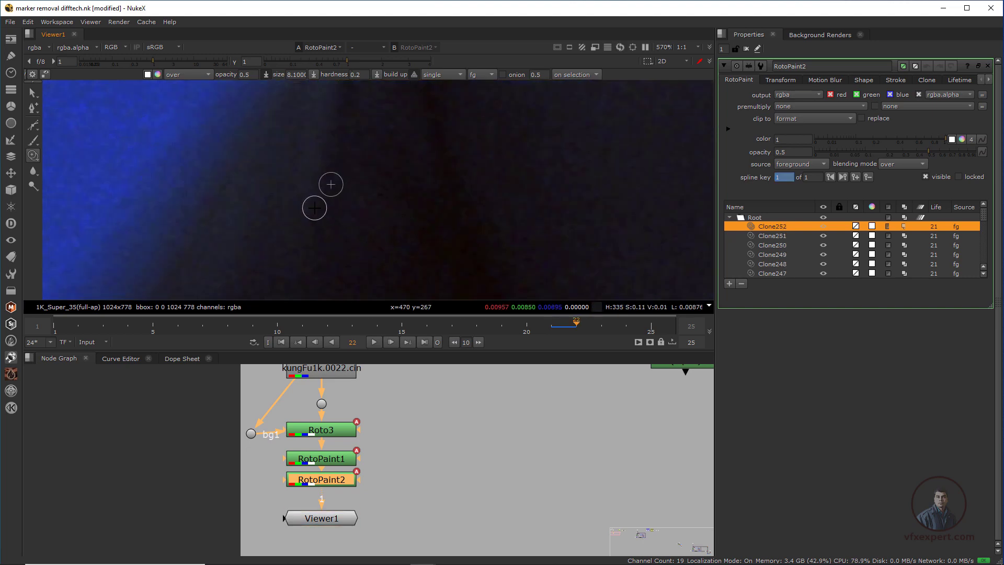
Clone blue background over the green marker beneath the woman's dark trouser leg frame by frame from frame 23 to the clip's end.
scroll(330, 194, down, 6)
key(Left)
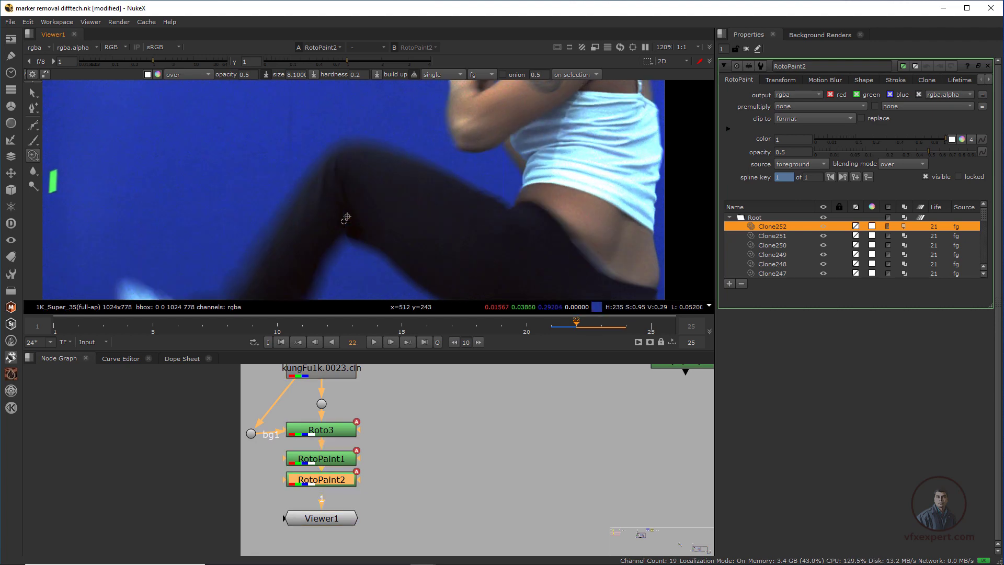
key(Right)
scroll(329, 230, up, 6)
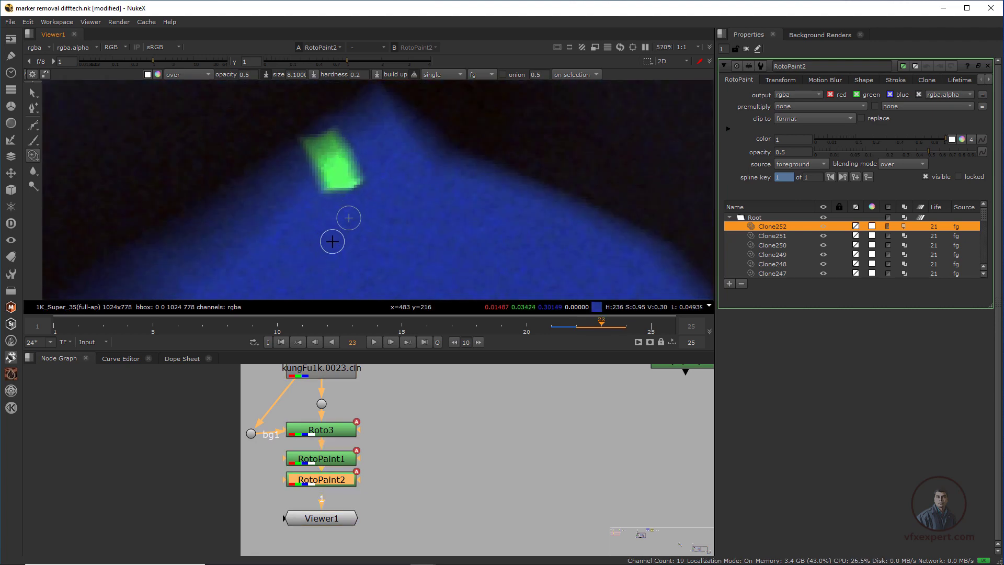
mouse_move(310, 174)
mouse_down()
mouse_move(309, 155)
mouse_move(330, 141)
mouse_up()
key(Right)
scroll(314, 204, up, 1)
drag(305, 215, 338, 175)
key(Right)
mouse_move(288, 180)
mouse_down()
mouse_move(269, 196)
mouse_move(301, 204)
mouse_move(318, 240)
mouse_move(332, 197)
mouse_up()
key(Right)
Return to frame 1 with the whole shot in view, play the clip to check the painted marker removal, and collapse RotoPaint2's properties.
scroll(333, 201, down, 10)
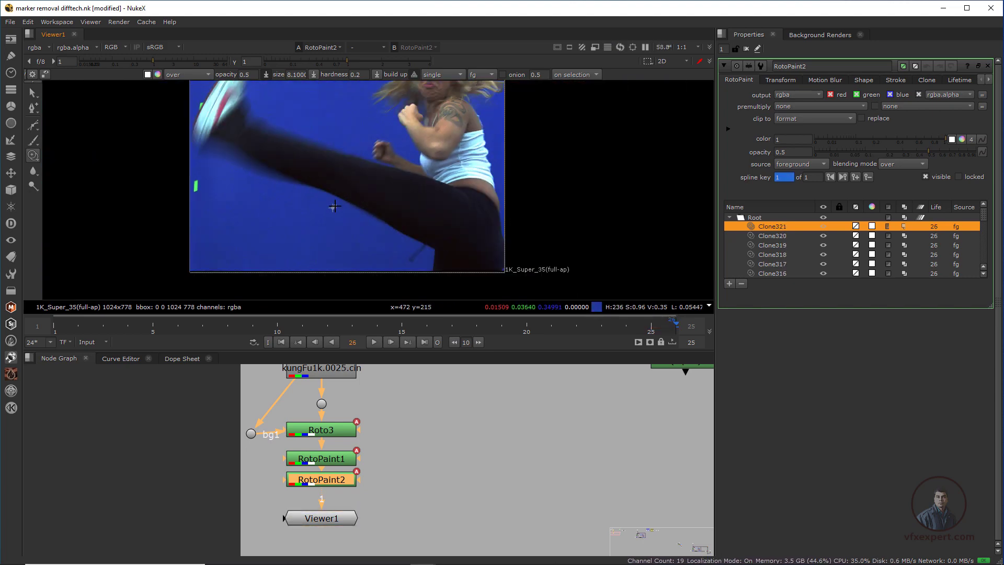
key(f)
middle_drag(369, 178, 341, 169)
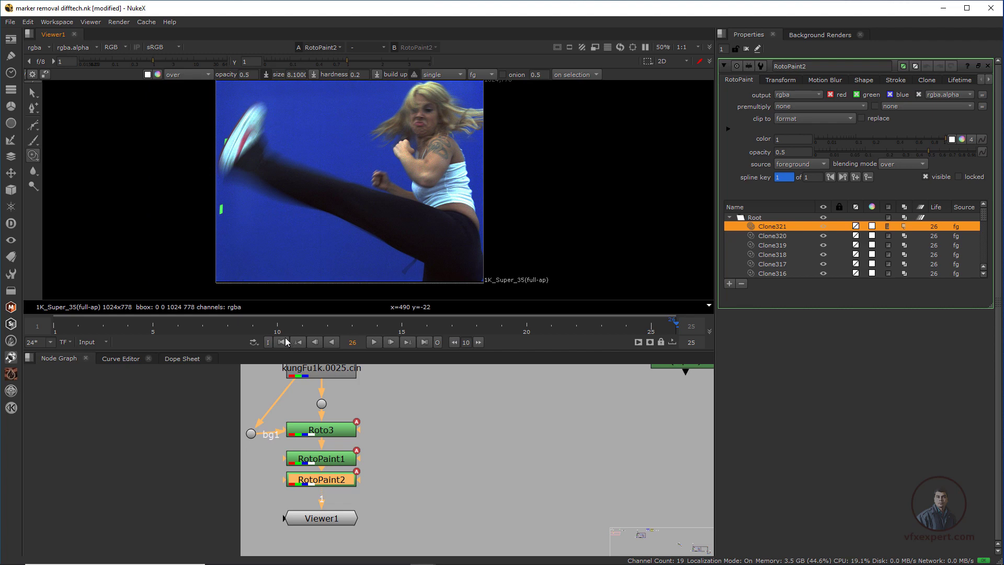
click(282, 342)
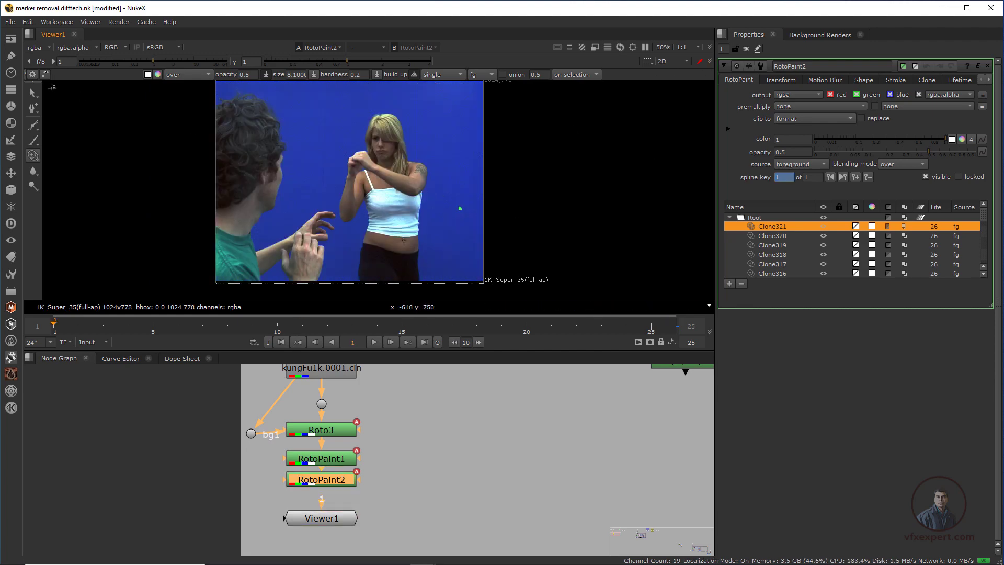
click(33, 93)
click(292, 399)
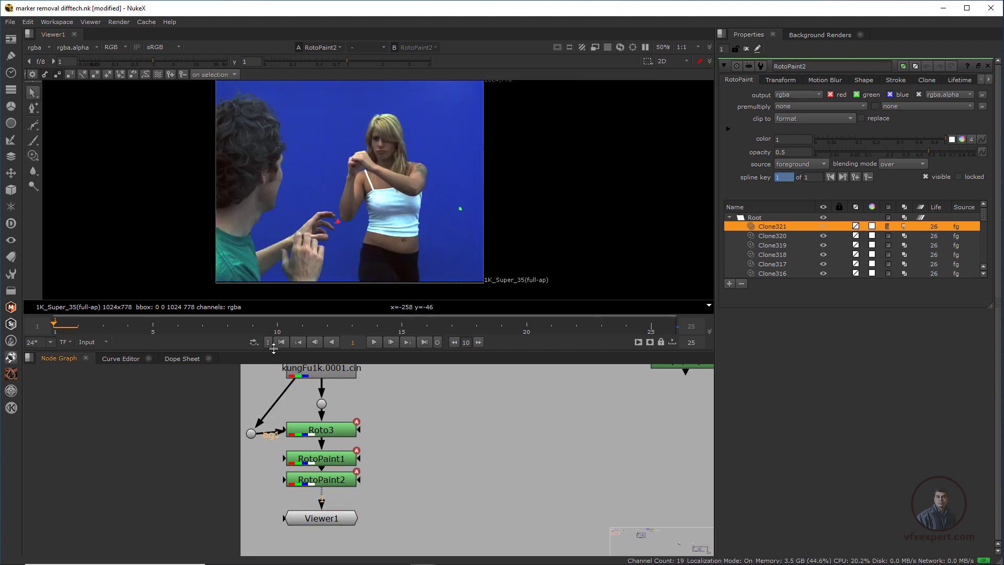
click(374, 343)
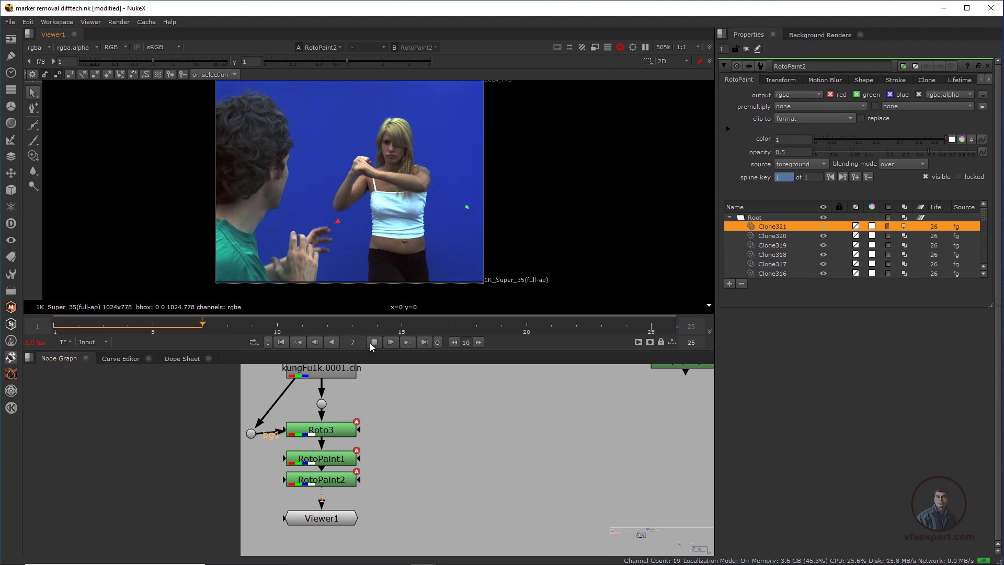
click(726, 67)
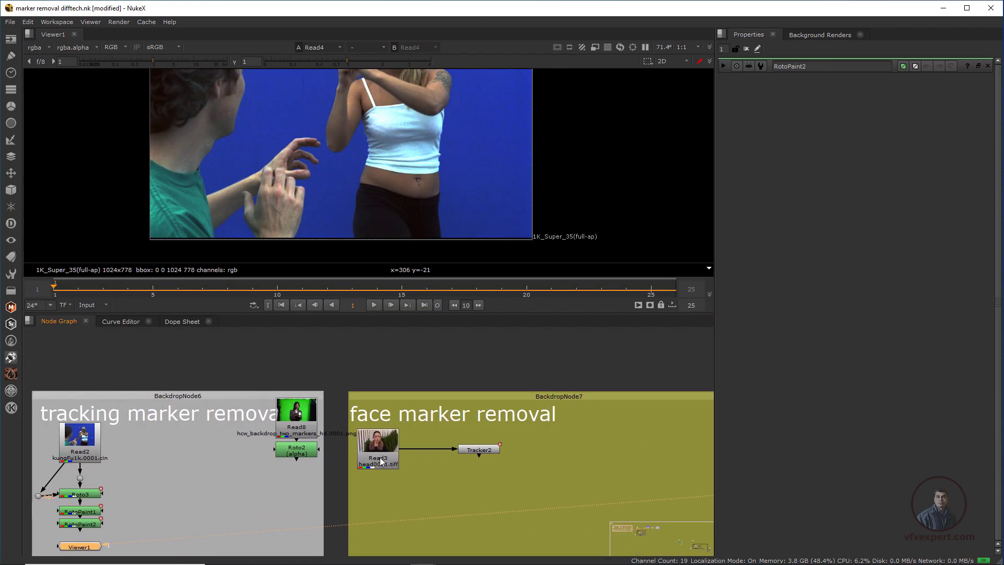
Display the green-screen clip Read8, play it from the start to examine its tracking markers, and return to its first frame.
scroll(395, 186, down, 3)
middle_drag(398, 161, 375, 244)
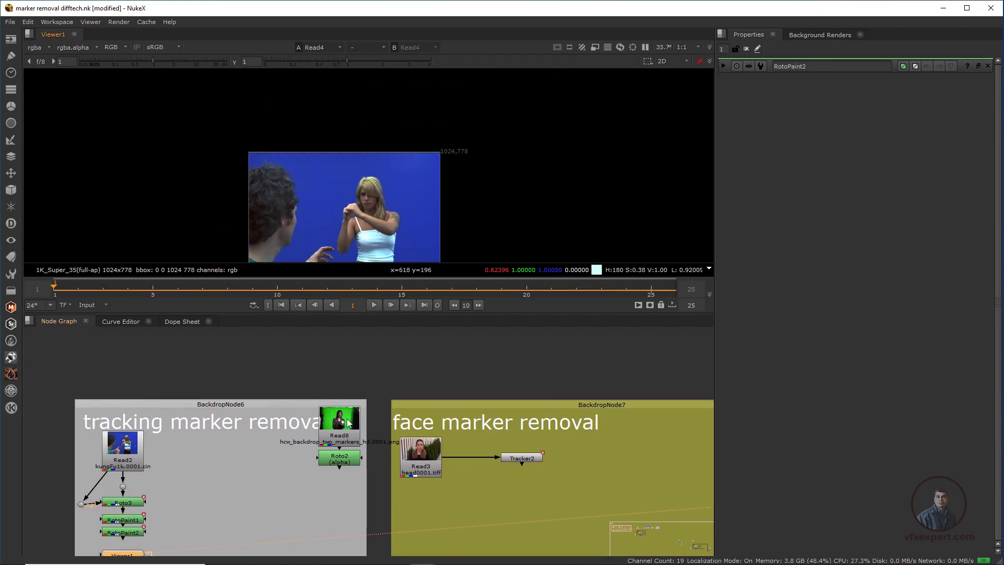
click(348, 414)
key(1)
scroll(321, 165, up, 2)
middle_drag(348, 191, 318, 87)
scroll(339, 196, up, 2)
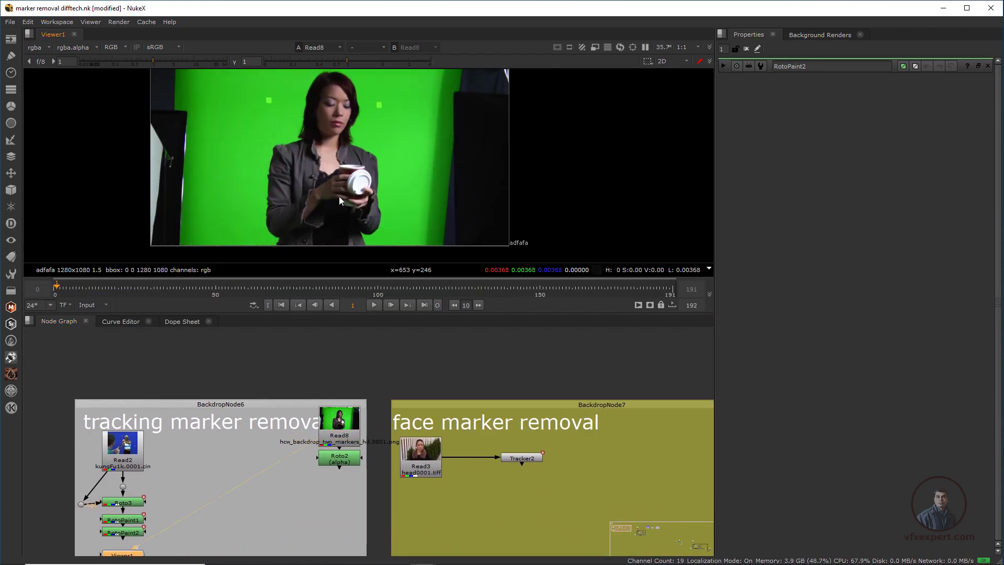
middle_drag(339, 196, 349, 239)
click(277, 305)
click(370, 307)
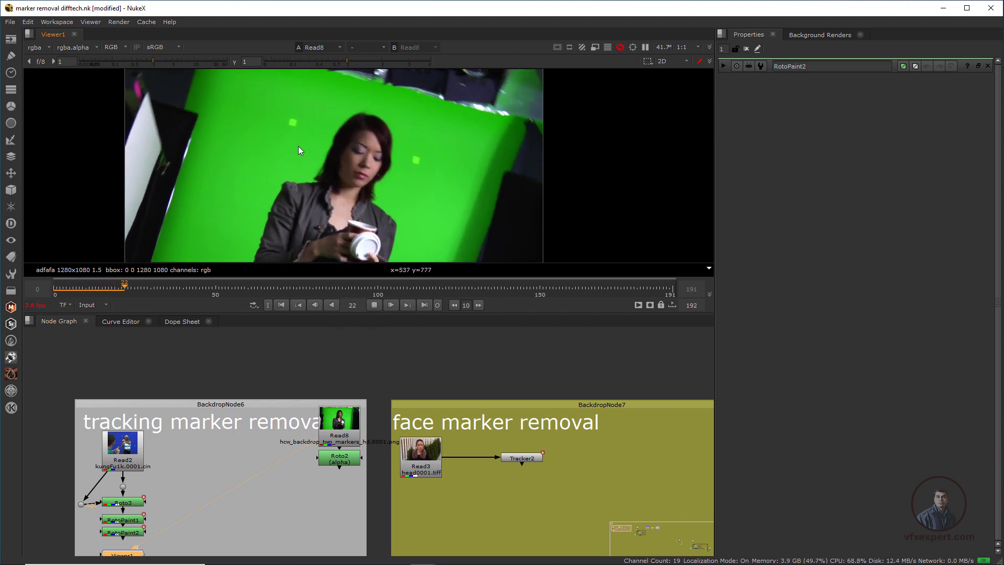
click(375, 305)
click(282, 305)
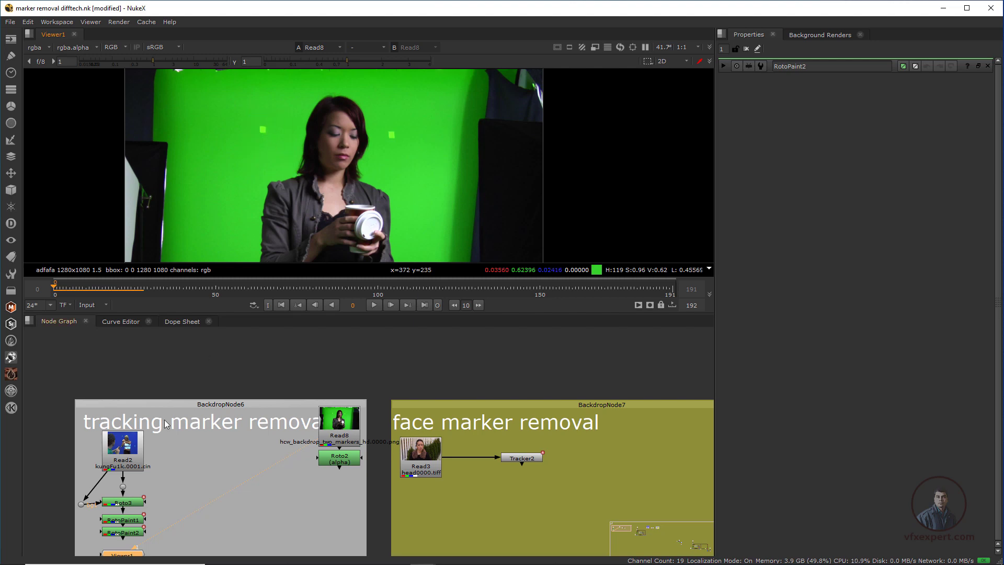
Compare the original blue-screen kung fu plate with the Roto2 output and the green-screen source plate.
click(123, 445)
key(1)
middle_drag(505, 125, 444, 162)
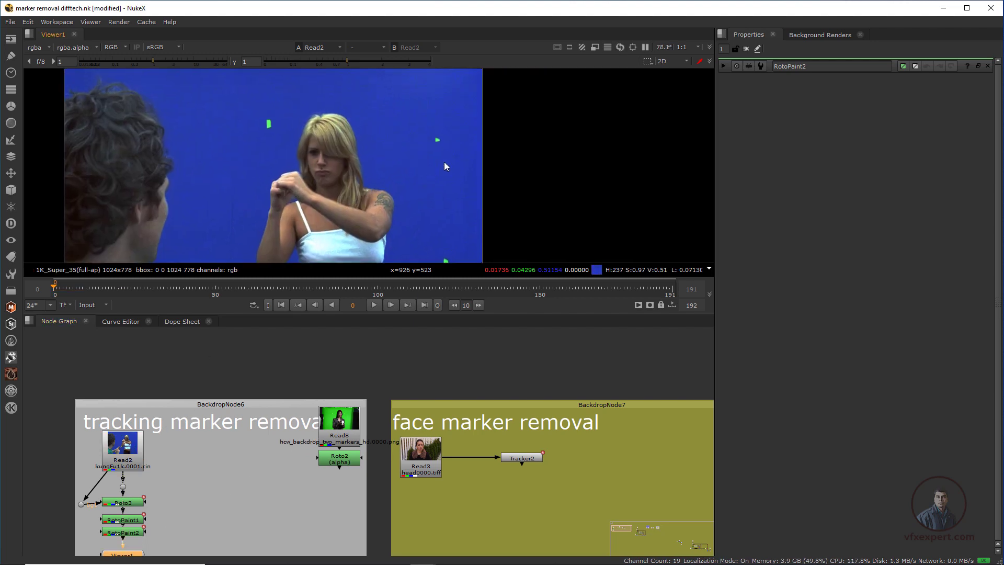
drag(421, 119, 453, 159)
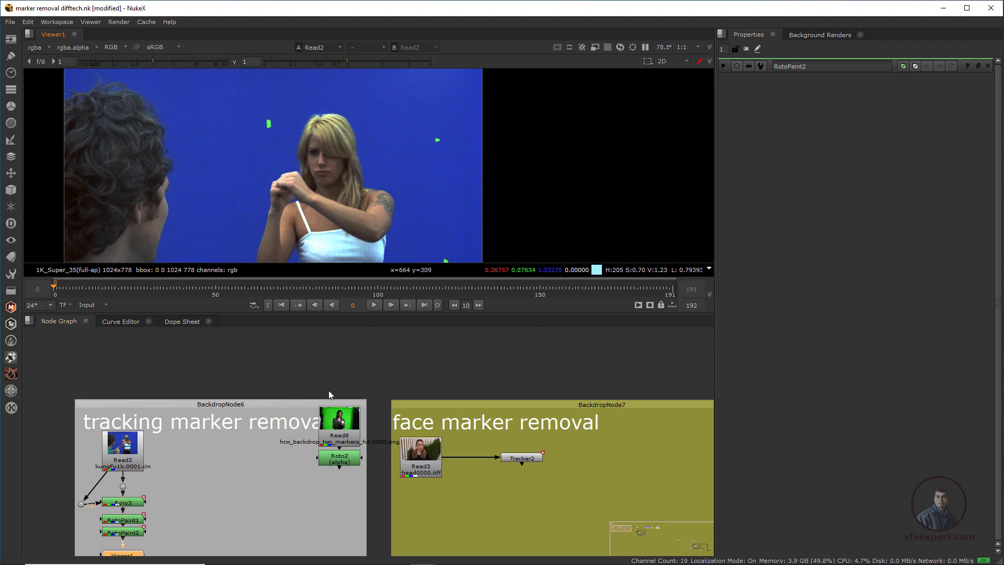
click(349, 462)
key(1)
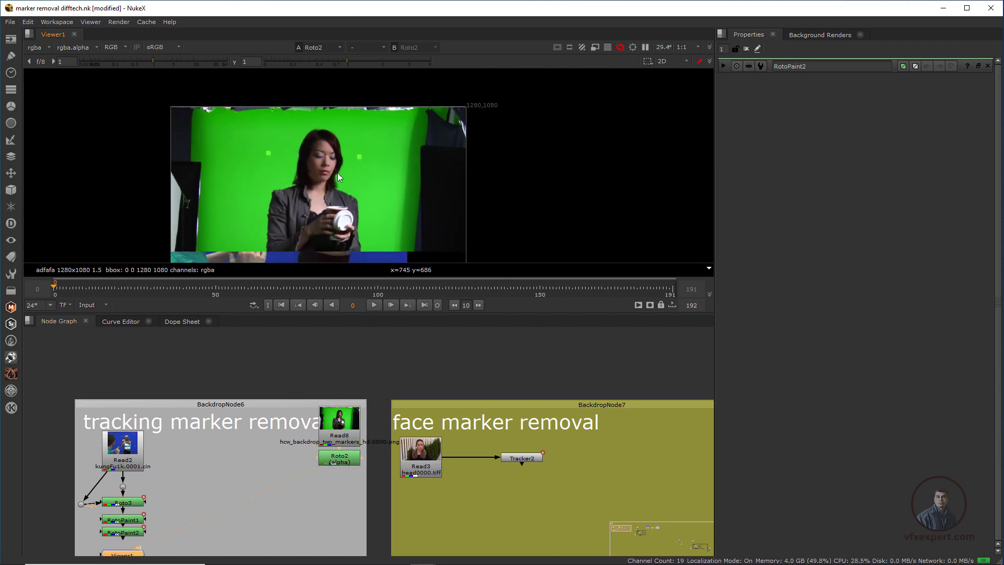
click(346, 443)
key(1)
scroll(313, 157, up, 1)
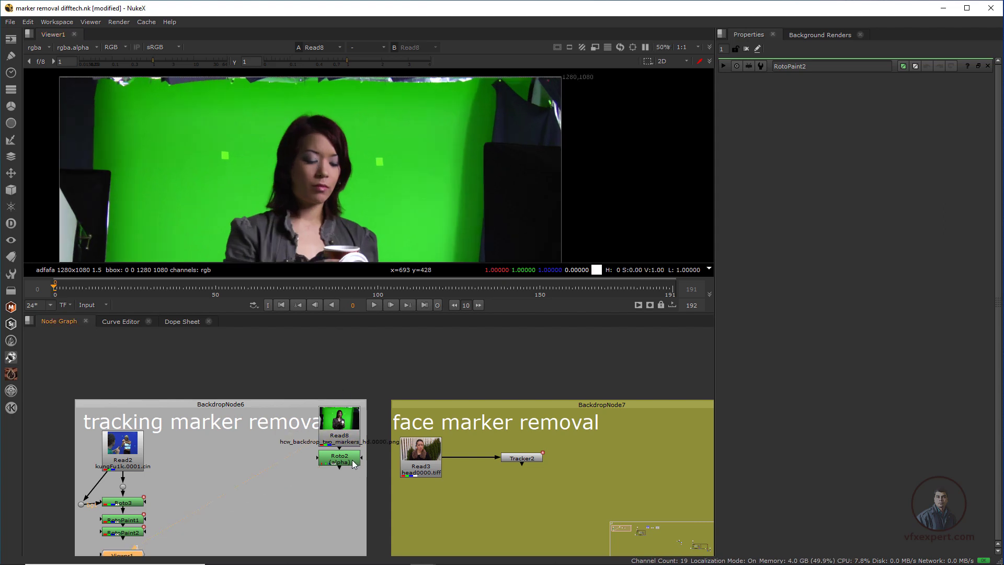
Open Roto2's properties and scrub the green-screen clip to check how its ellipse follows the marker beside the woman's head.
click(344, 466)
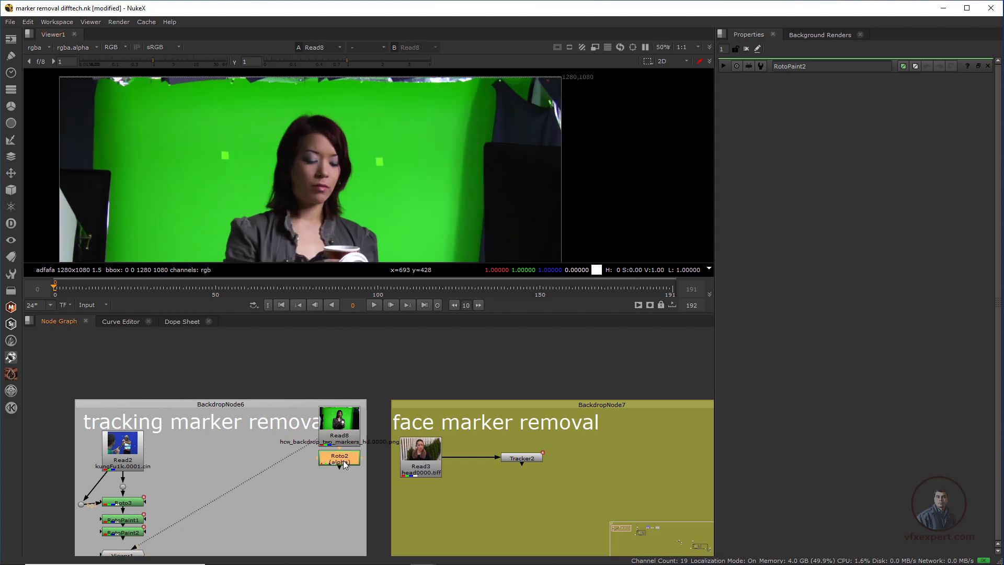
key(1)
double_click(343, 466)
scroll(232, 173, up, 2)
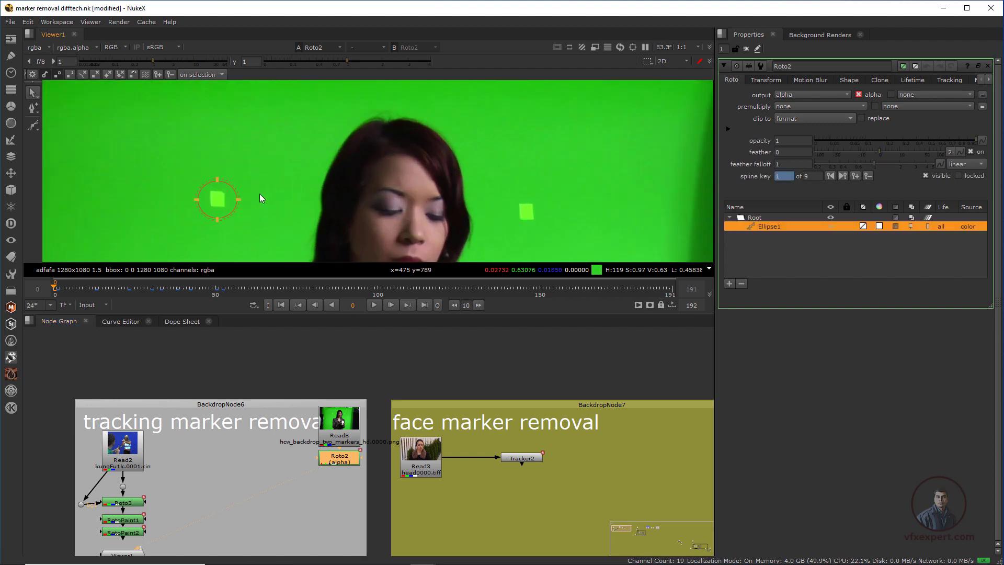
scroll(267, 183, up, 1)
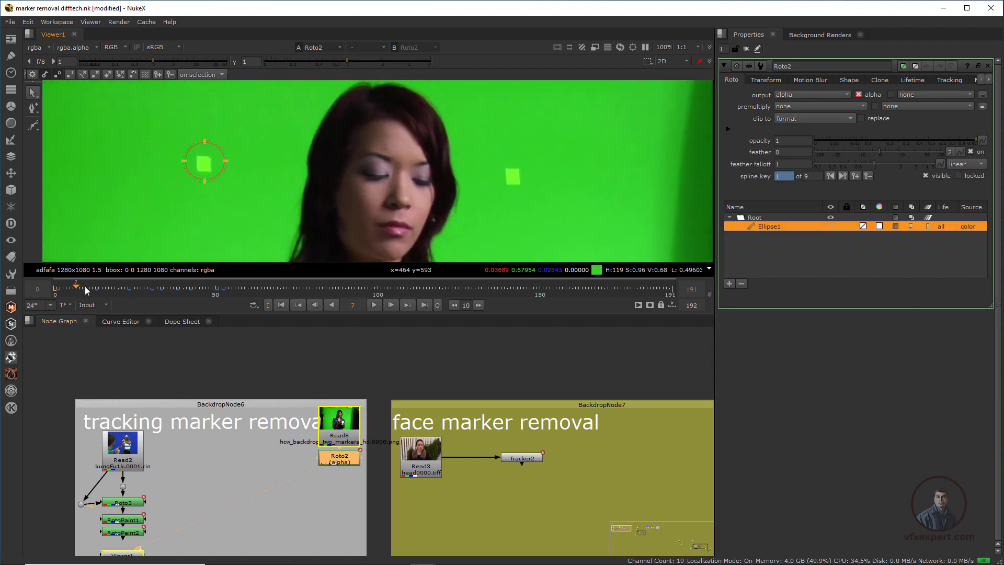
drag(84, 286, 180, 300)
click(280, 305)
scroll(308, 150, down, 3)
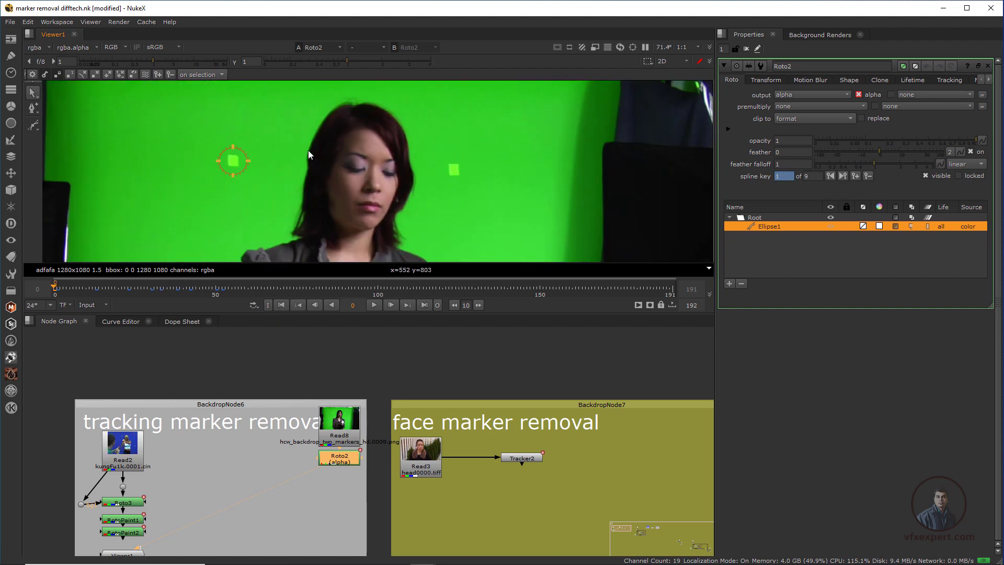
Add a MarkerRemoval node directly after Roto2 so the ellipse alpha controls the removal, keeping the bilinear paint type.
scroll(339, 459, up, 2)
middle_drag(333, 480, 327, 457)
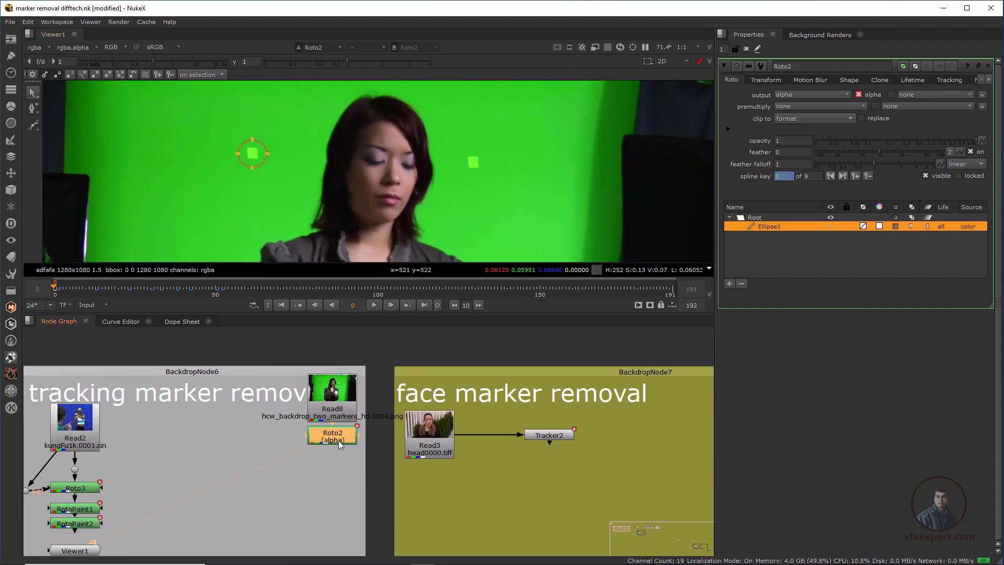
key(Tab)
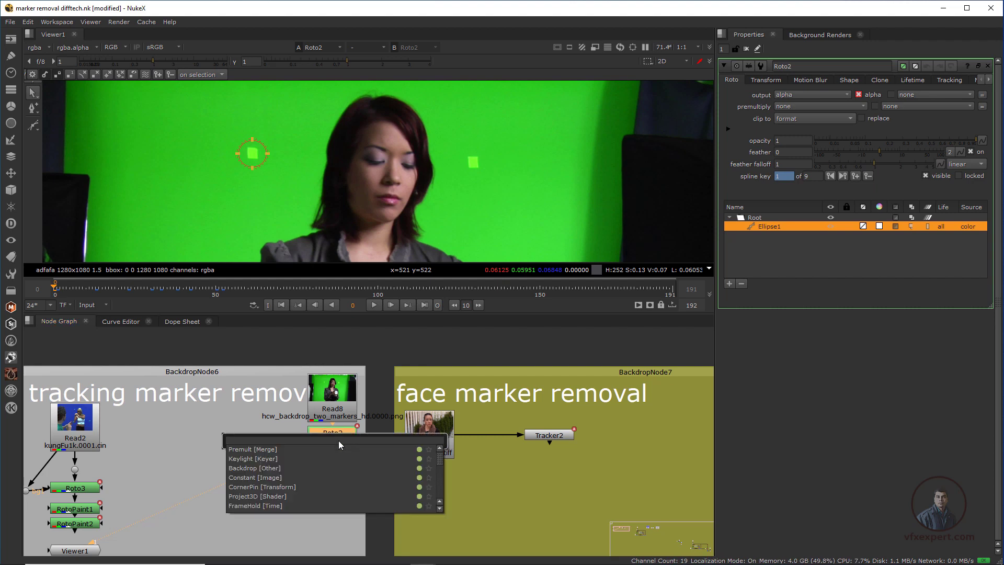
text(mar)
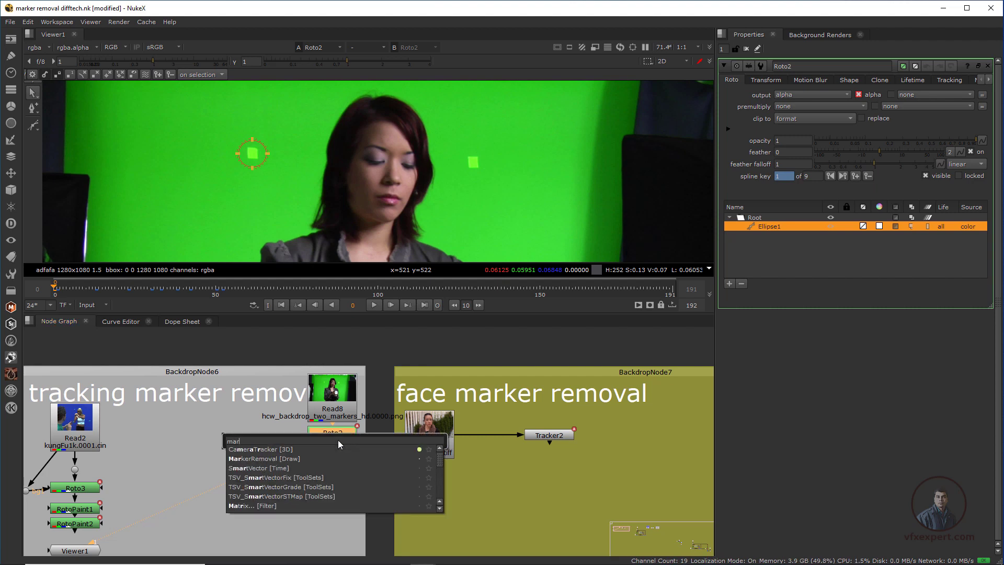
click(262, 459)
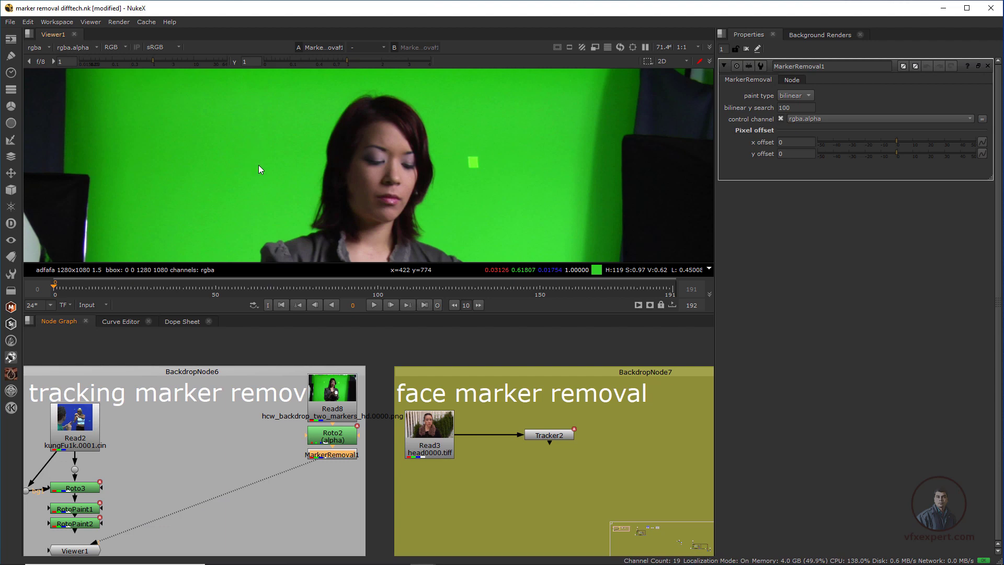
scroll(309, 163, down, 4)
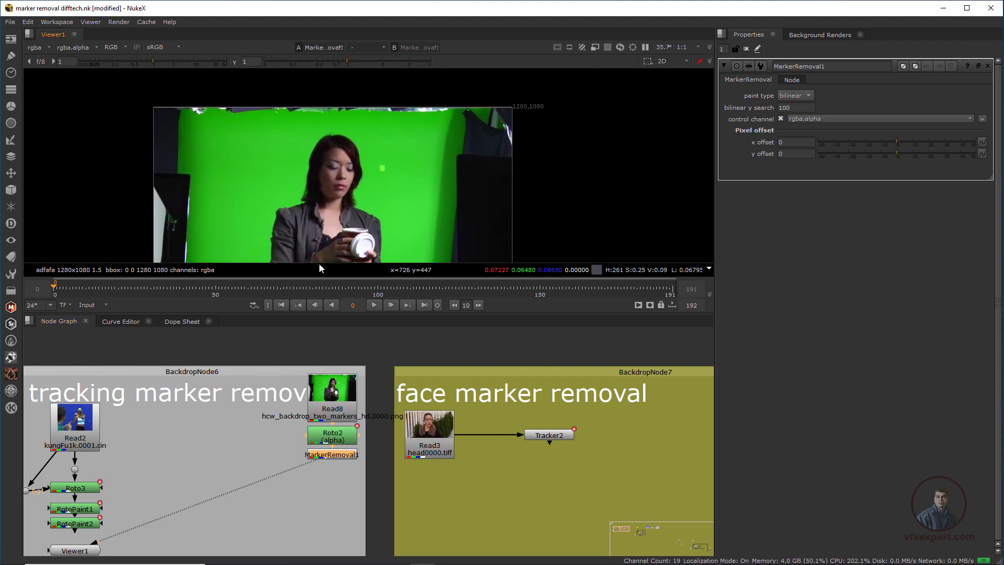
Set the timeline range to Global, then play and scrub the green-screen clip to frame 18 to check the marker removal.
click(373, 306)
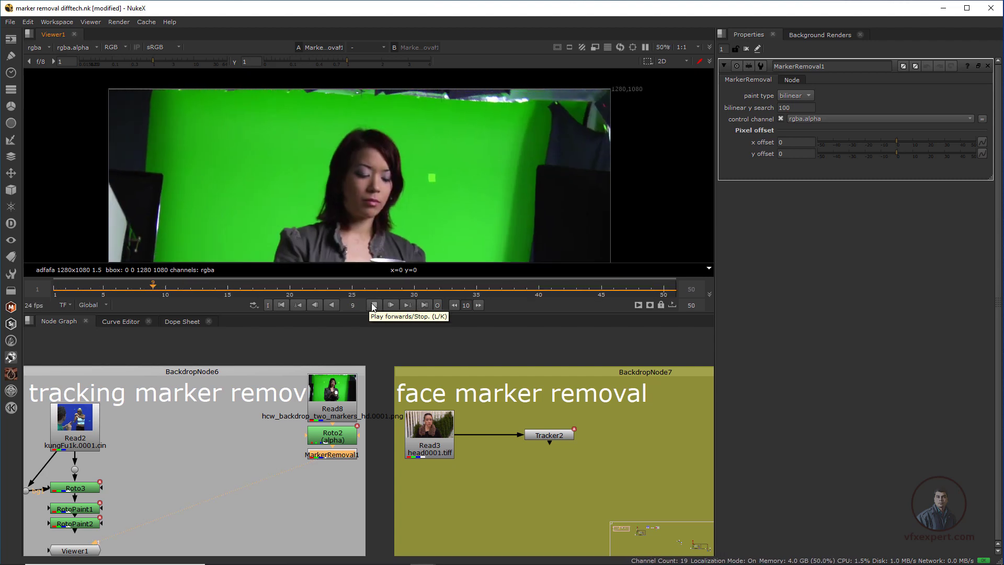
click(373, 305)
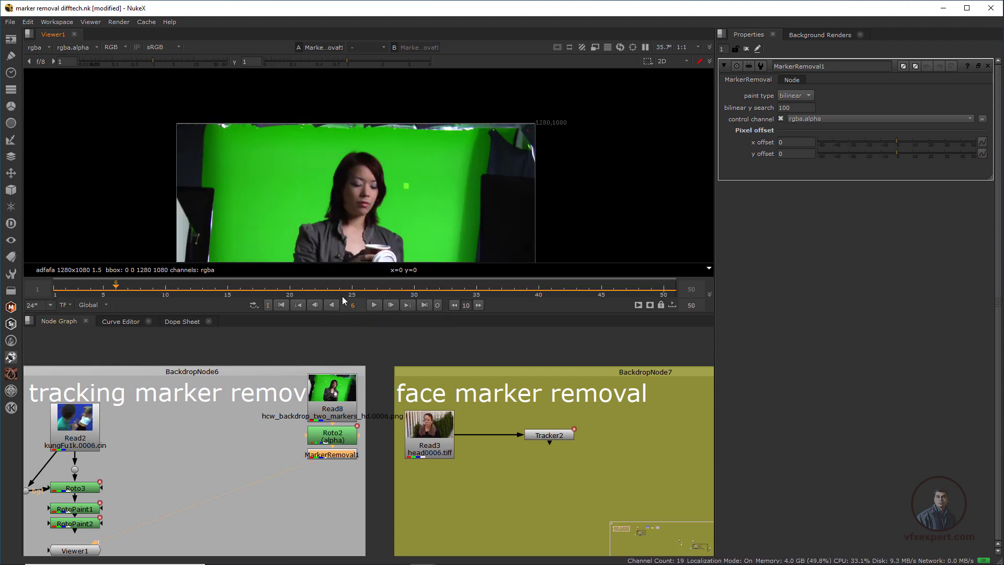
drag(342, 297, 264, 314)
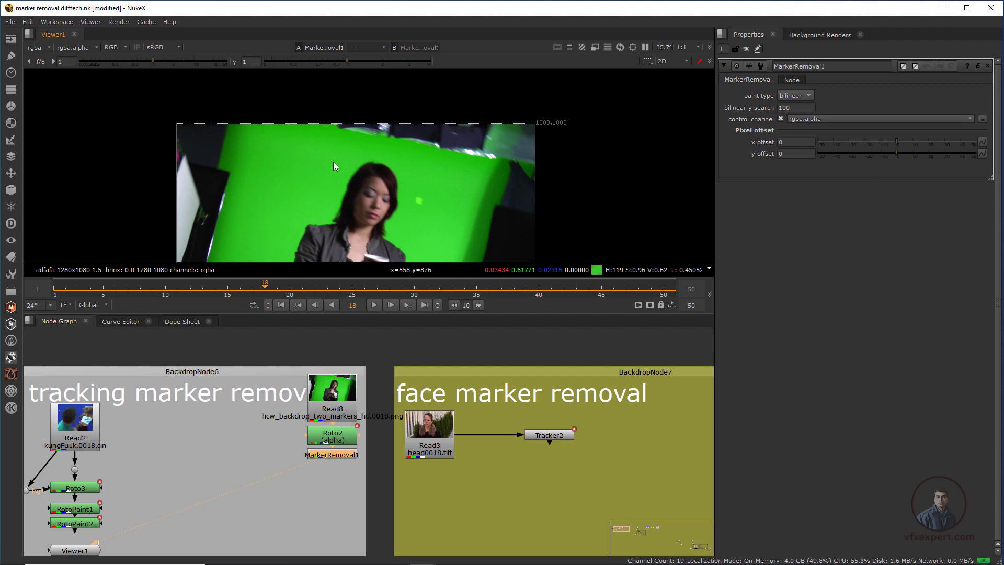
scroll(333, 162, down, 2)
middle_drag(358, 203, 316, 183)
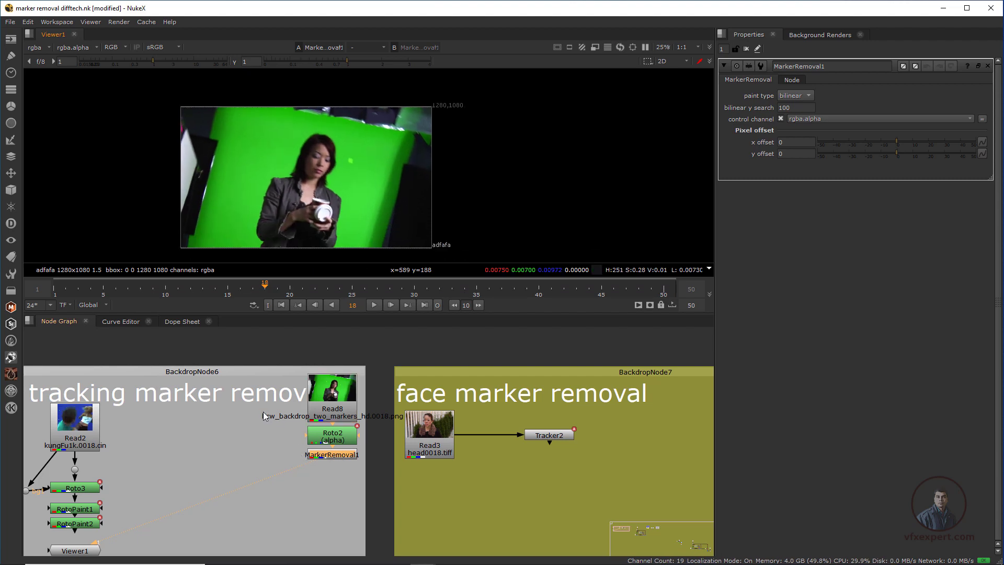
Display the Read3 head clip from the face marker removal section and examine the tracking dots on the woman's face.
scroll(264, 416, down, 1)
middle_drag(275, 430, 254, 400)
scroll(387, 212, up, 2)
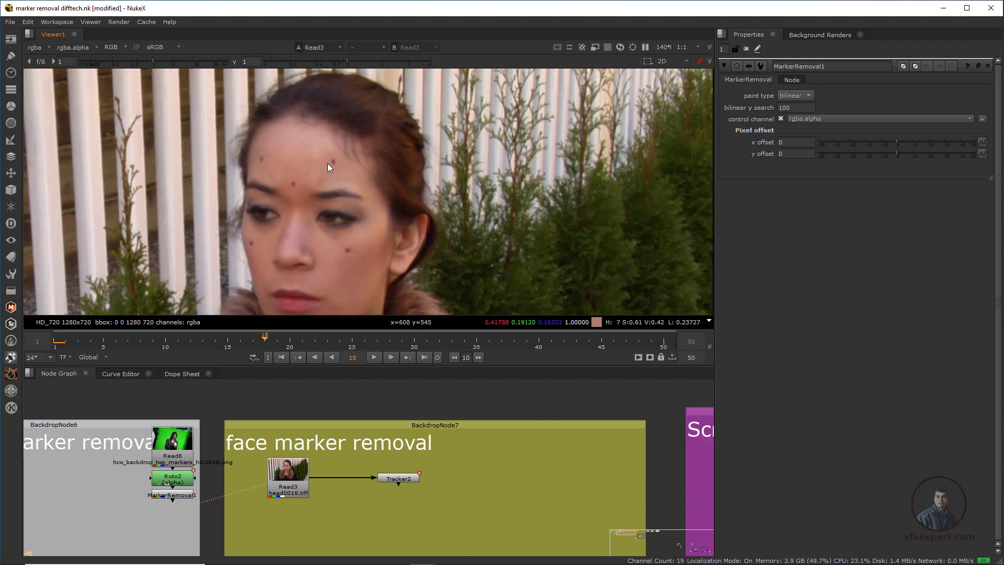
scroll(338, 171, up, 1)
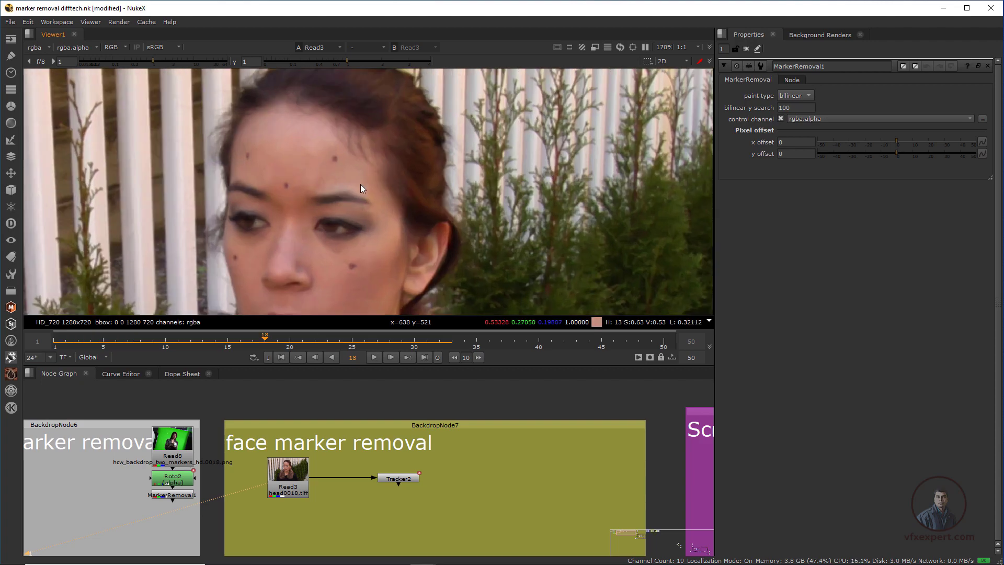
Examine the tracking dots on the woman's forehead, and display the Read2 blue-screen clip to compare them with its green marker.
scroll(327, 151, up, 1)
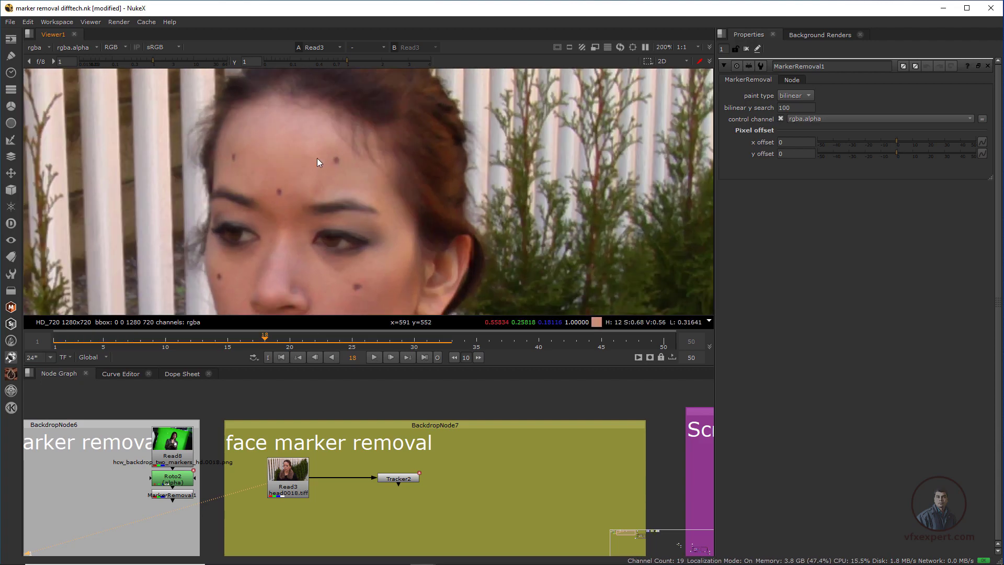
scroll(344, 166, up, 2)
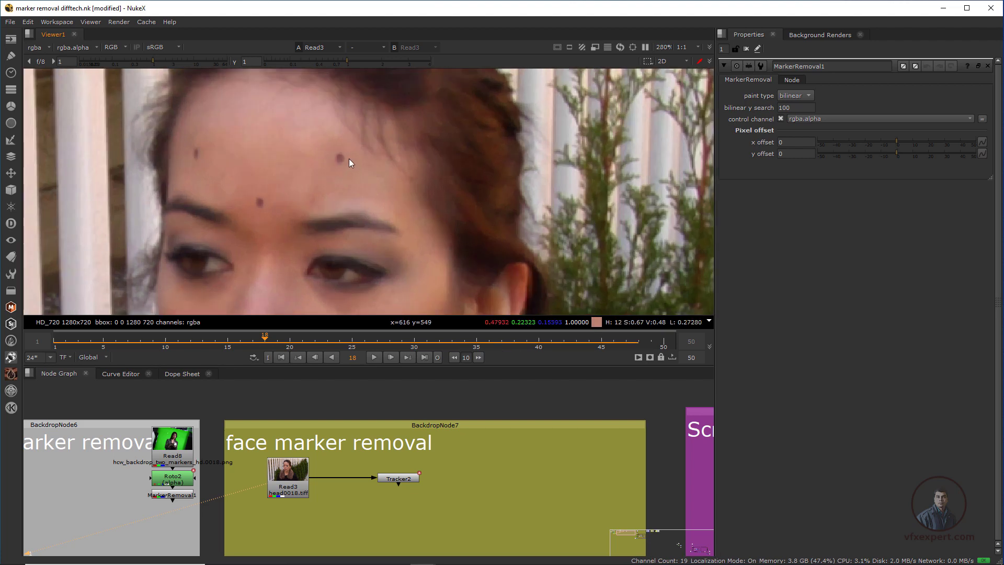
scroll(232, 478, down, 2)
mouse_move(232, 479)
middle_down()
mouse_move(420, 467)
mouse_move(401, 472)
middle_up()
click(204, 465)
key(1)
scroll(411, 192, down, 5)
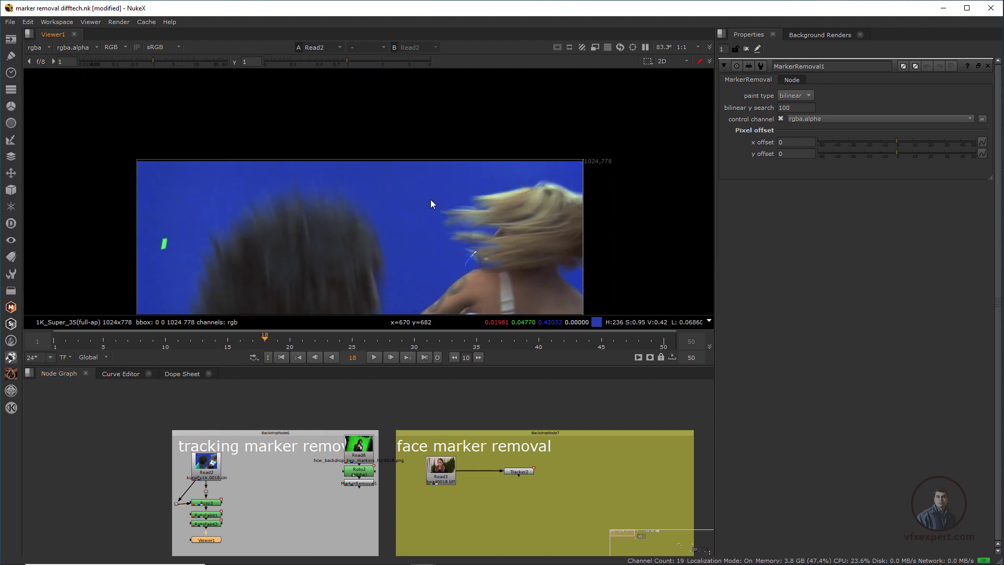
scroll(396, 174, up, 3)
mouse_move(59, 241)
middle_down()
mouse_move(266, 237)
mouse_move(372, 195)
mouse_move(375, 182)
middle_up()
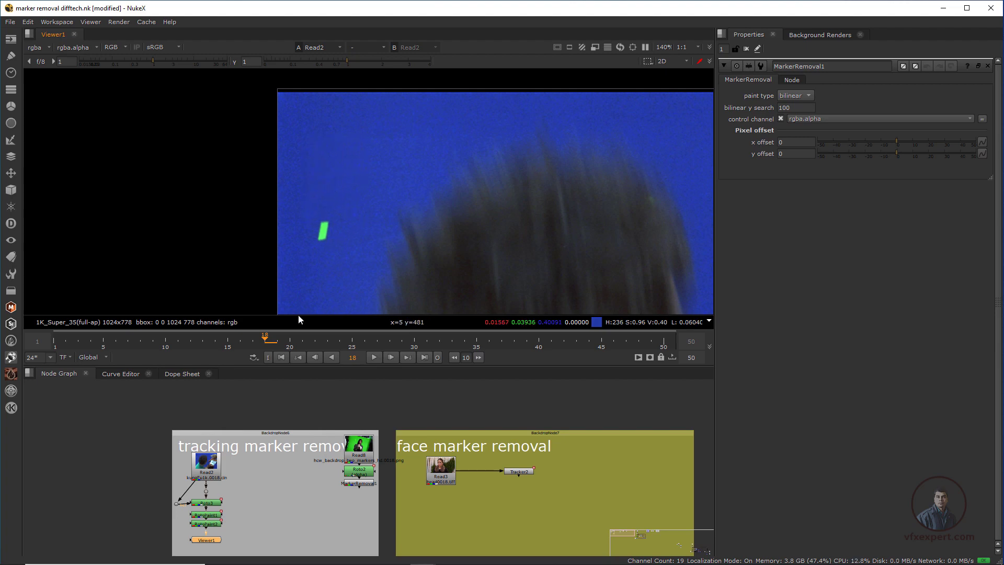
Display the Read3 head clip again at frame 1 and inspect the dots on the woman's face.
middle_drag(468, 482, 365, 465)
click(338, 454)
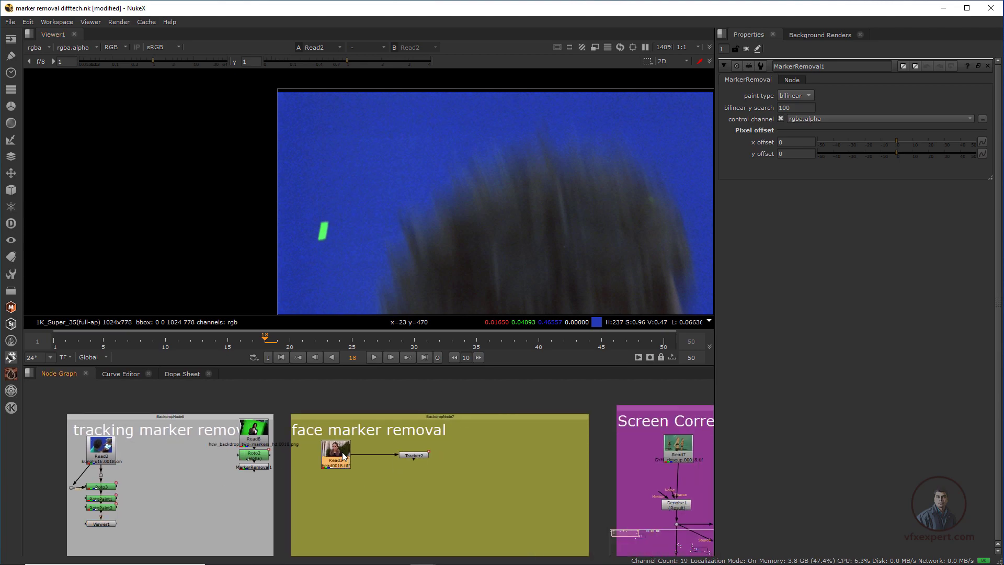
key(1)
scroll(394, 201, down, 5)
scroll(359, 204, up, 5)
mouse_move(379, 217)
middle_down()
mouse_move(352, 202)
mouse_move(369, 212)
middle_up()
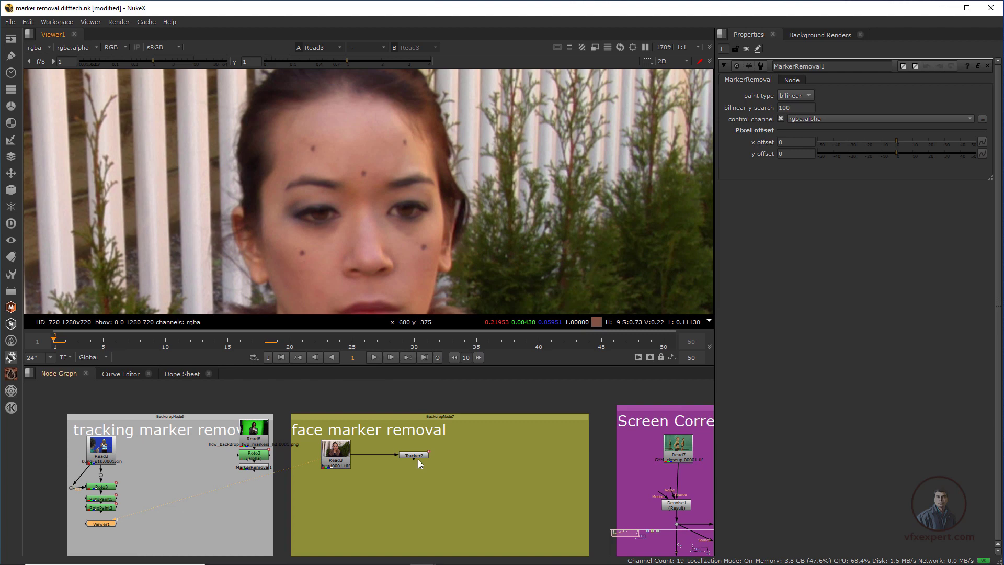
Open Tracker2's properties, scrub the clip to check the forehead track, return to the first frame and collapse the properties.
click(420, 456)
double_click(420, 456)
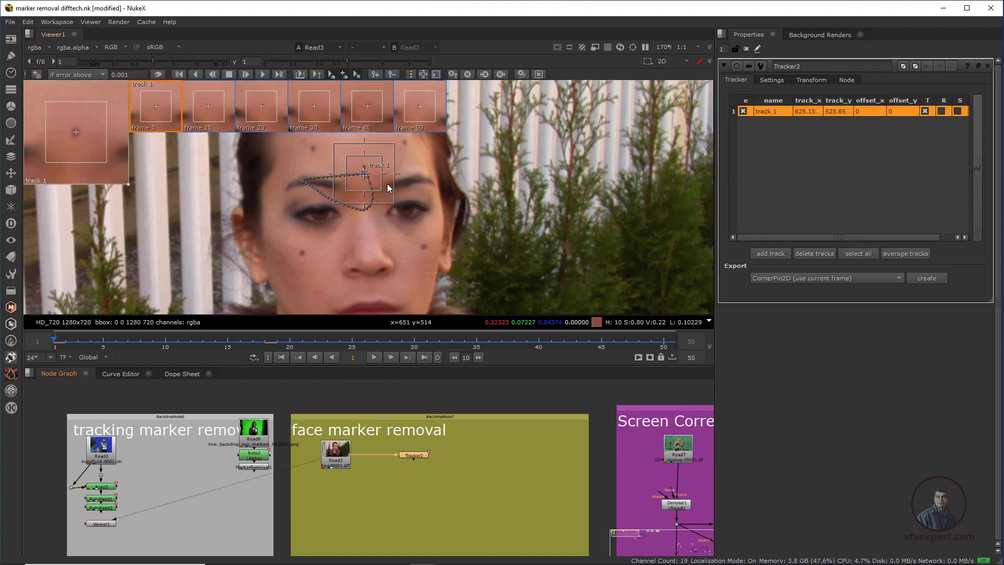
scroll(387, 184, up, 2)
drag(139, 336, 601, 339)
click(281, 358)
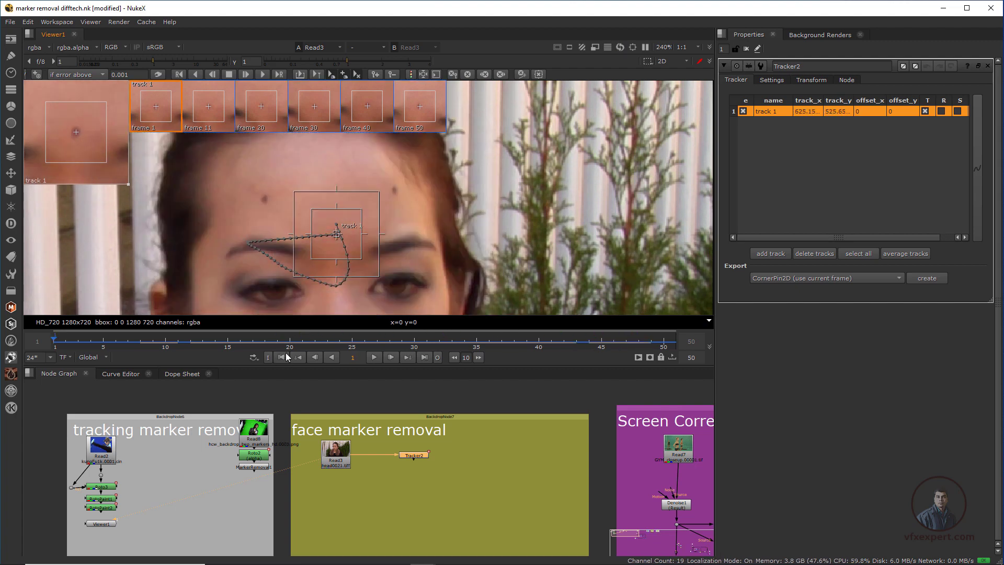
click(724, 66)
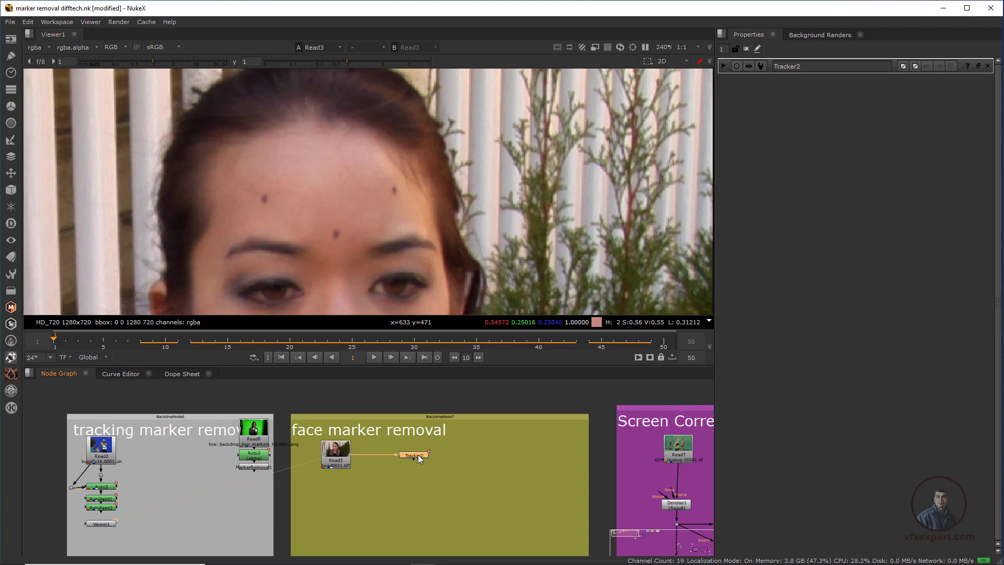
Add a Roto node to the output of the Read3 face footage.
scroll(345, 247, down, 1)
scroll(343, 458, up, 3)
click(342, 456)
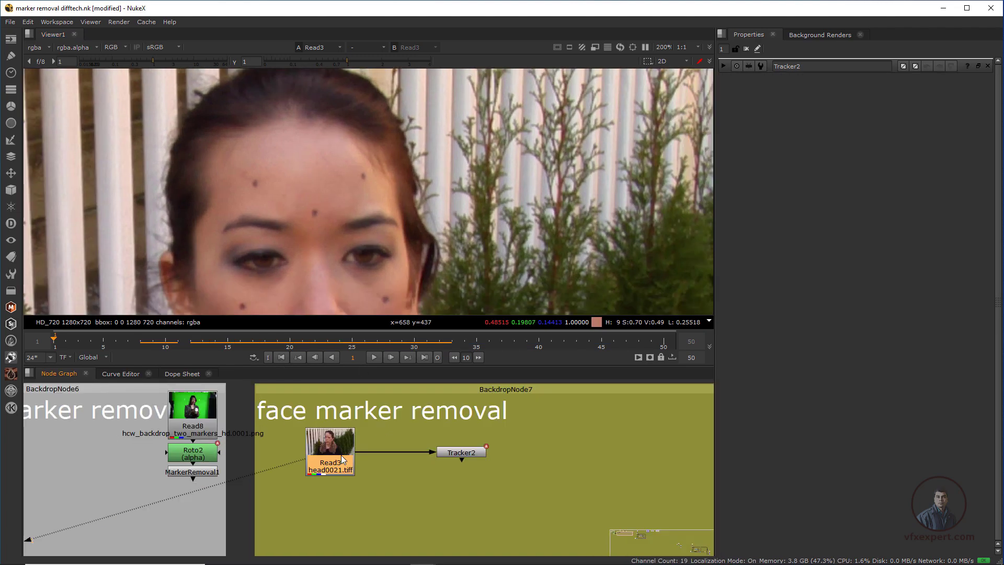
key(o)
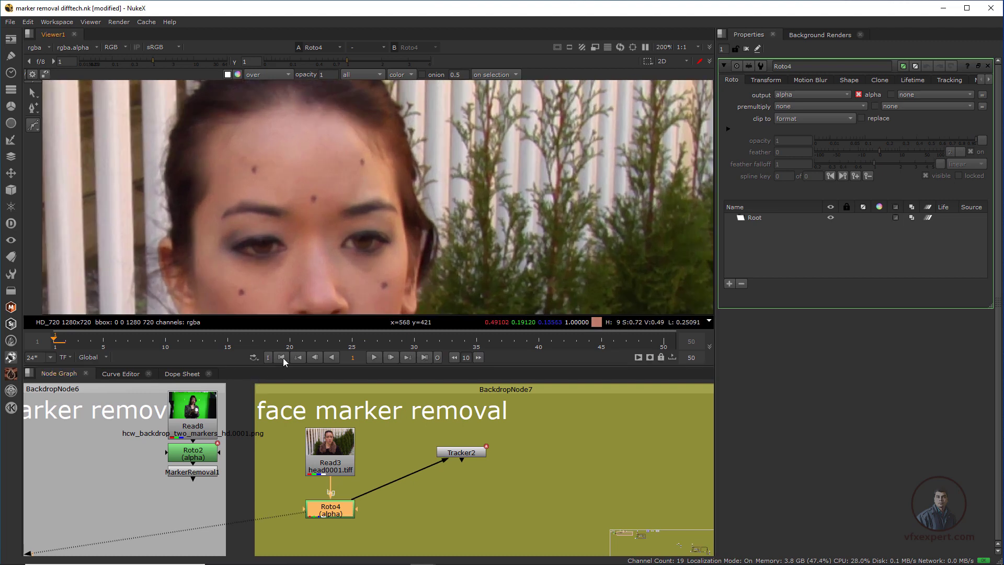
Draw a small ellipse roto shape around the marker between the eyebrows at frame 1.
click(34, 126)
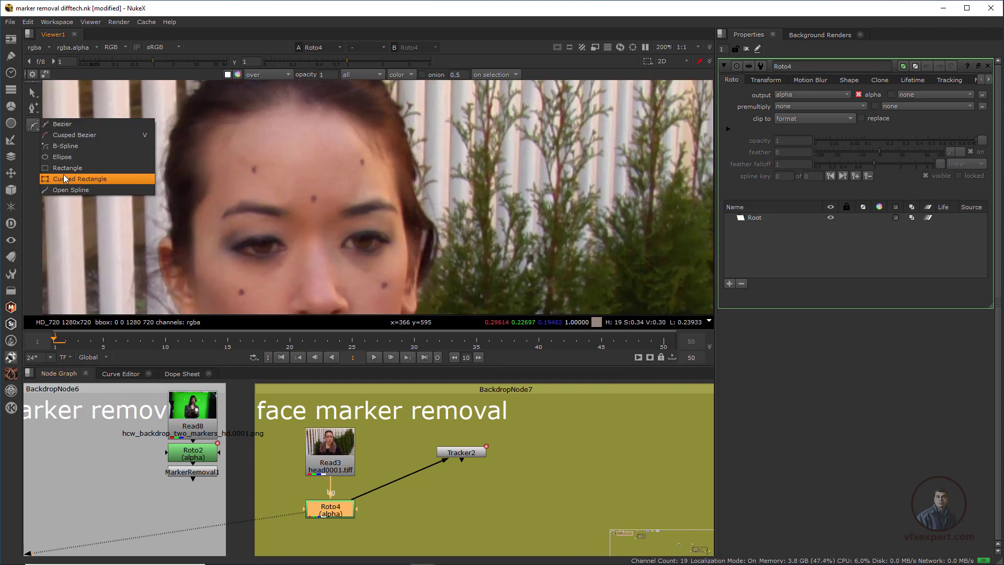
click(66, 159)
scroll(312, 200, up, 1)
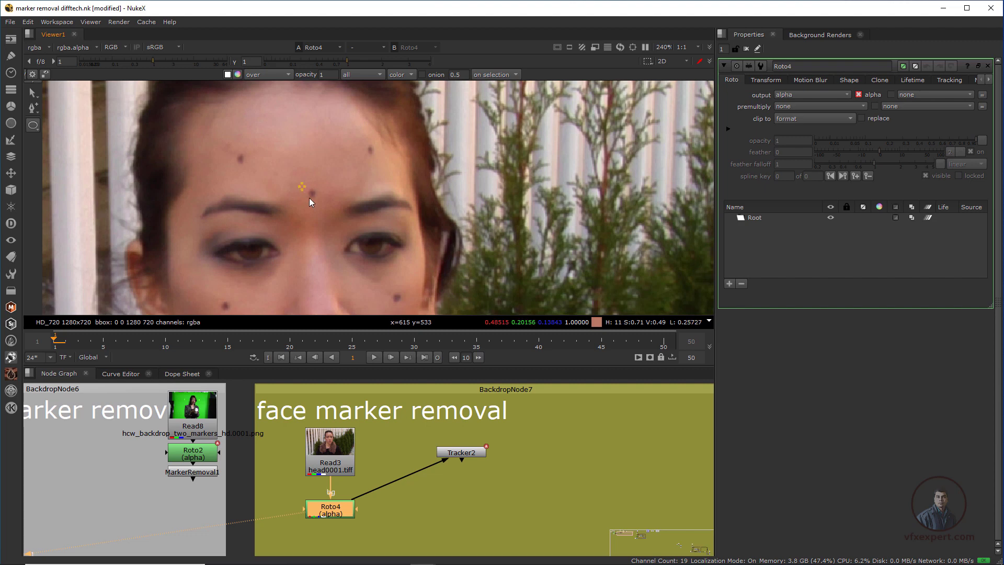
click(321, 204)
scroll(345, 222, up, 2)
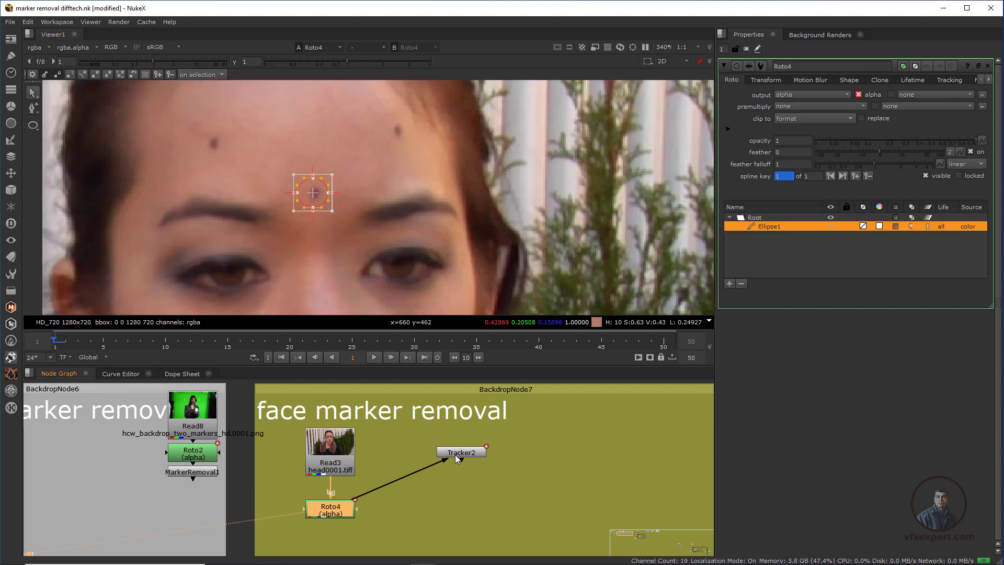
Reconnect the Tracker2 input directly to Read3 and place Tracker2 slightly closer to the footage node.
drag(361, 499, 338, 458)
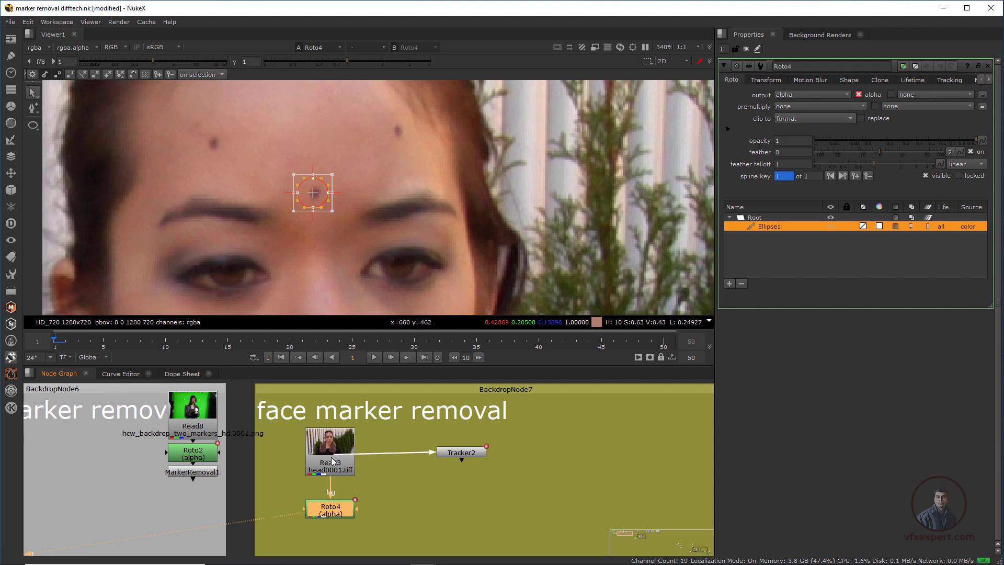
drag(89, 345, 253, 345)
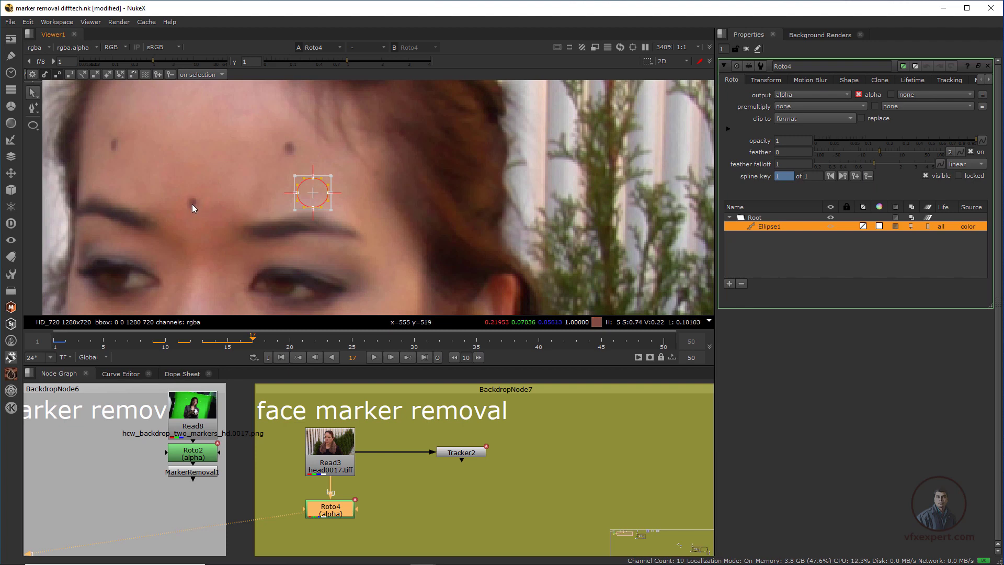
click(282, 357)
drag(463, 454, 443, 450)
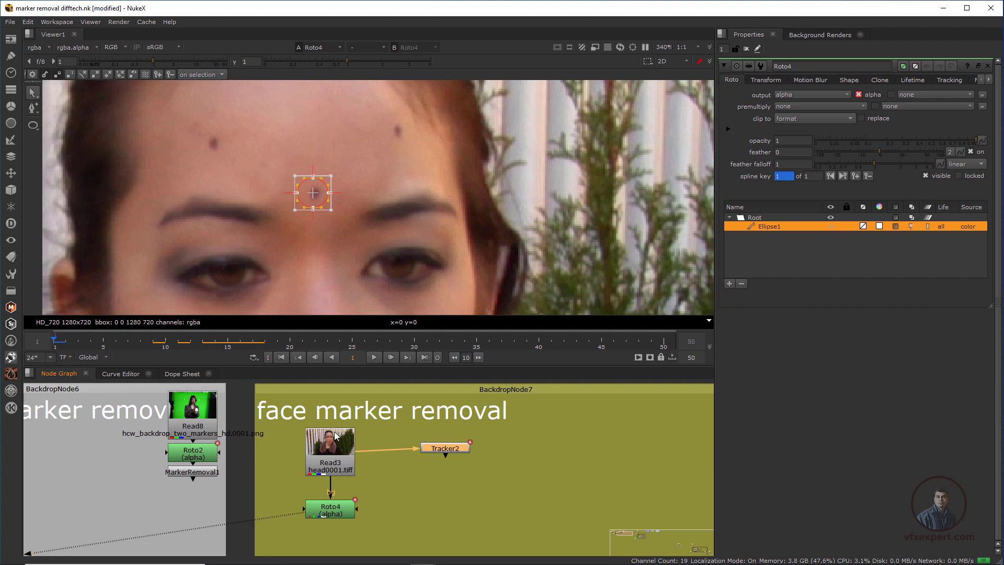
Allow two open properties panels and open the settings of both Tracker2 and Roto4.
scroll(432, 219, down, 2)
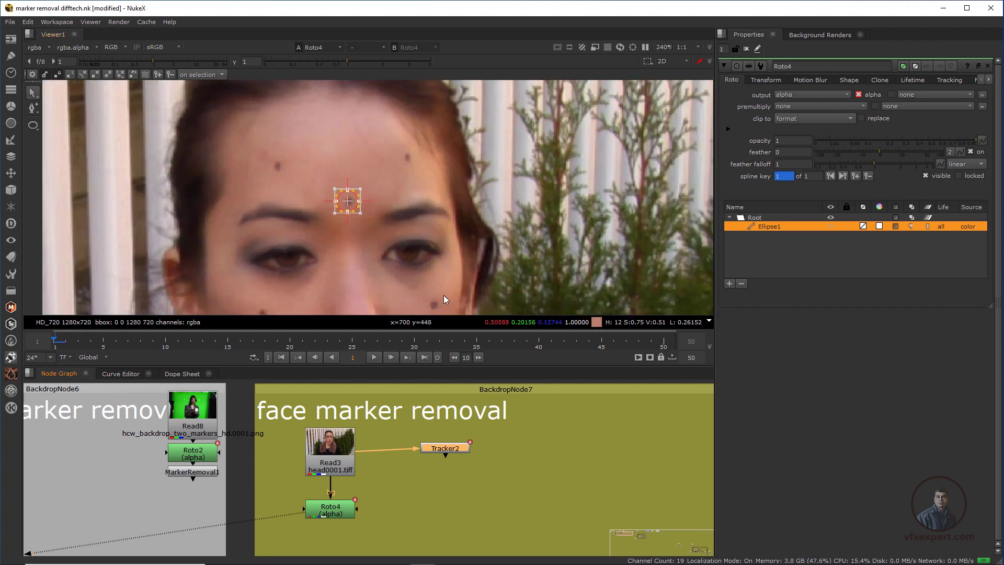
scroll(444, 297, up, 1)
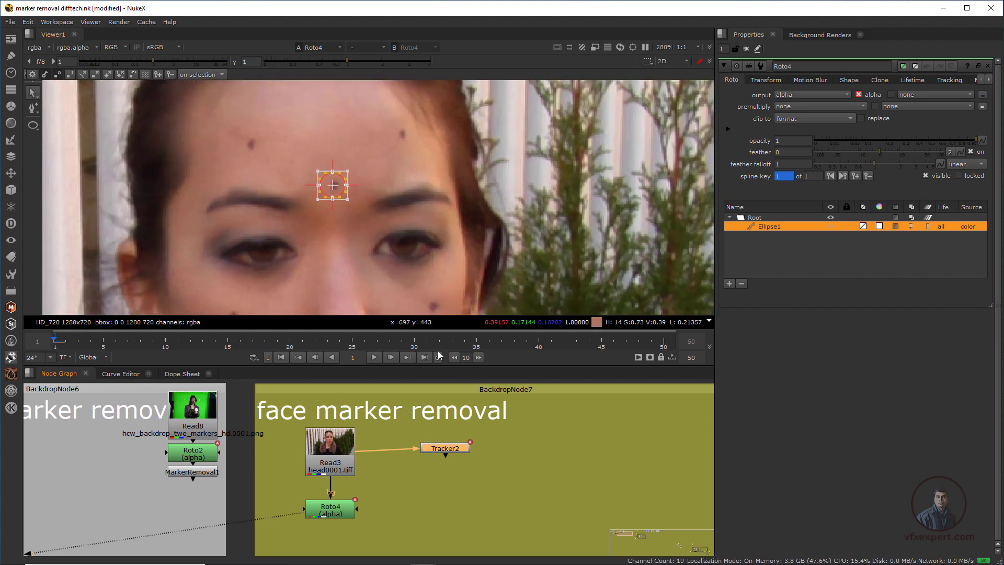
double_click(453, 450)
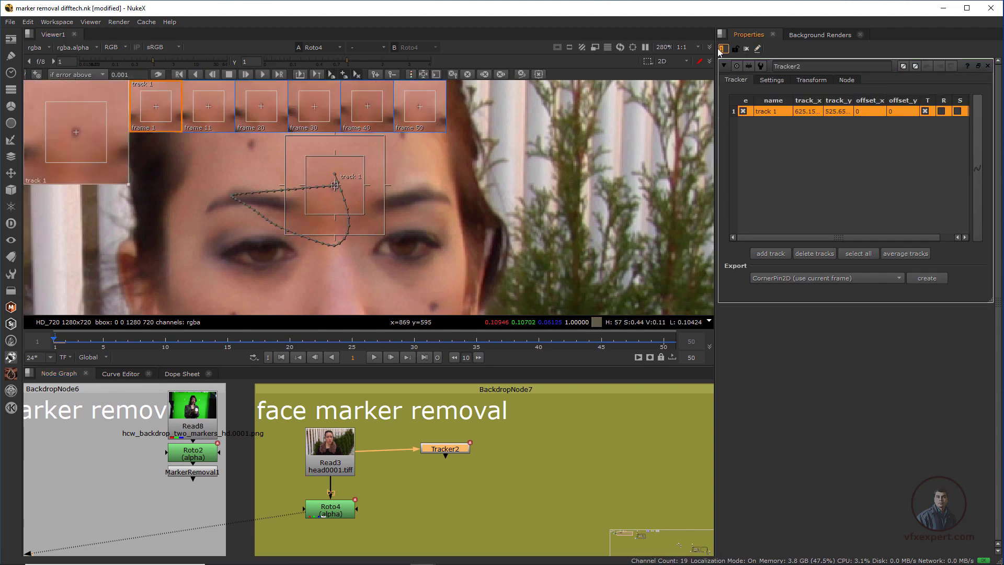
double_click(345, 512)
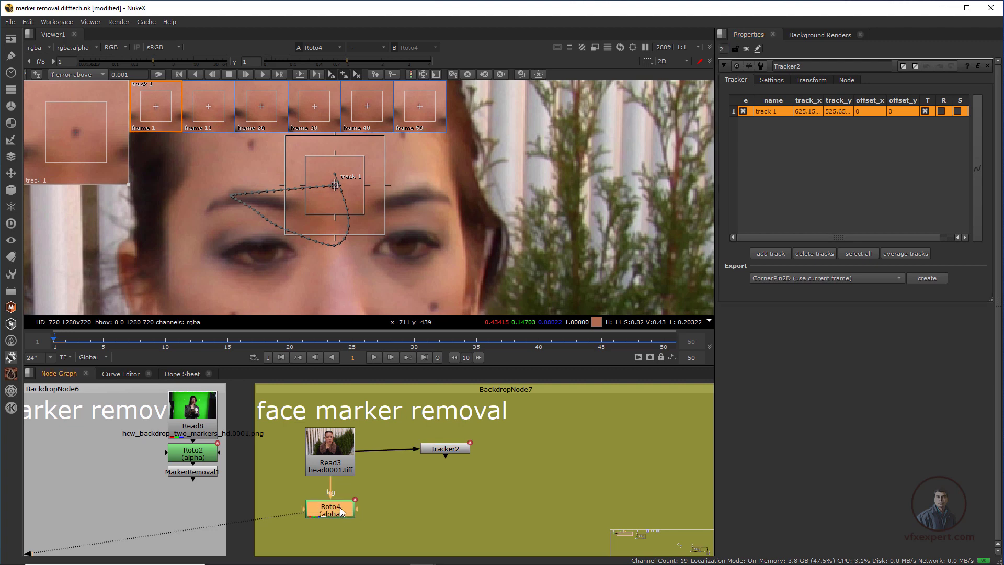
Link the translate and center values of Roto4's Root layer to the matching transform values of Tracker2.
click(756, 218)
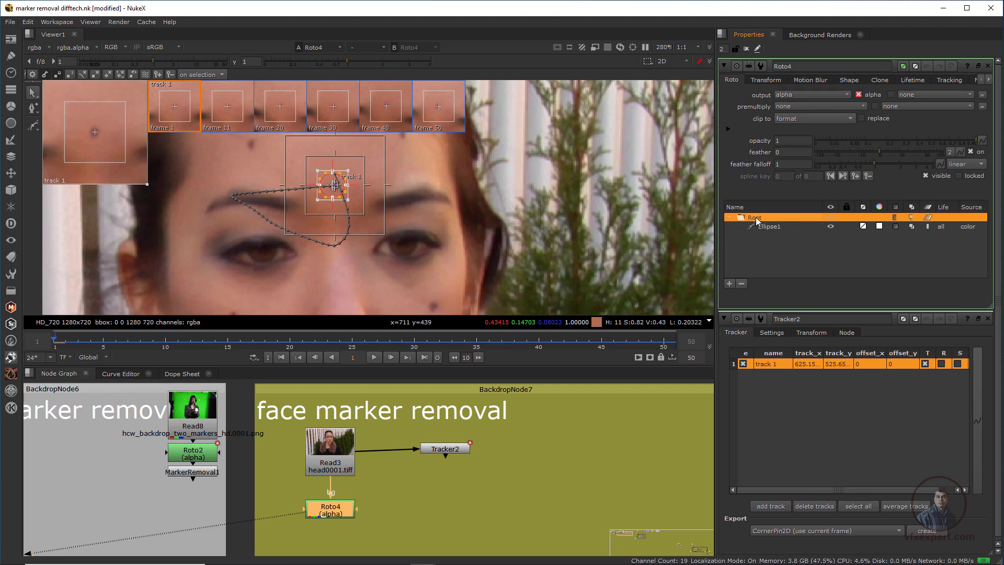
scroll(481, 224, down, 2)
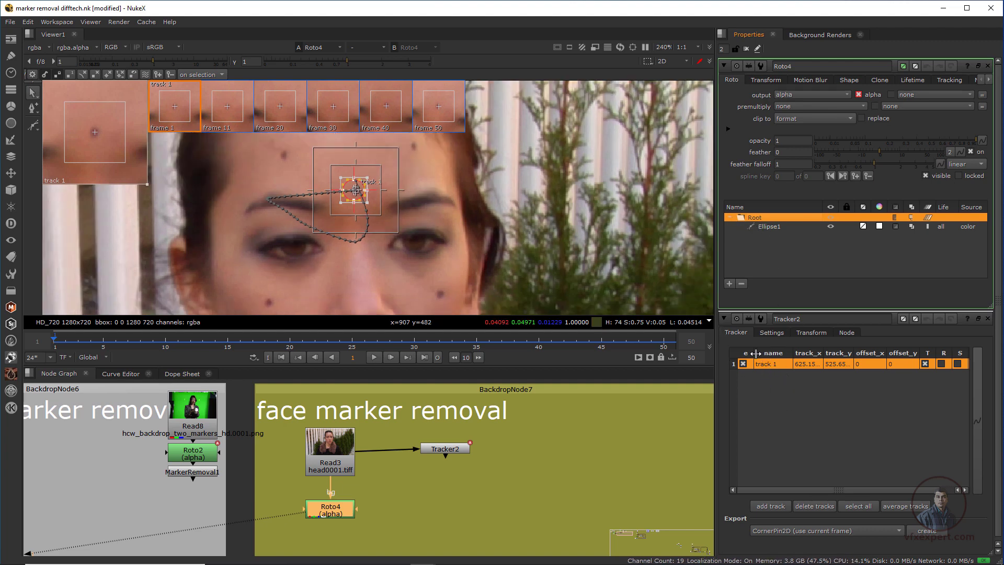
click(811, 333)
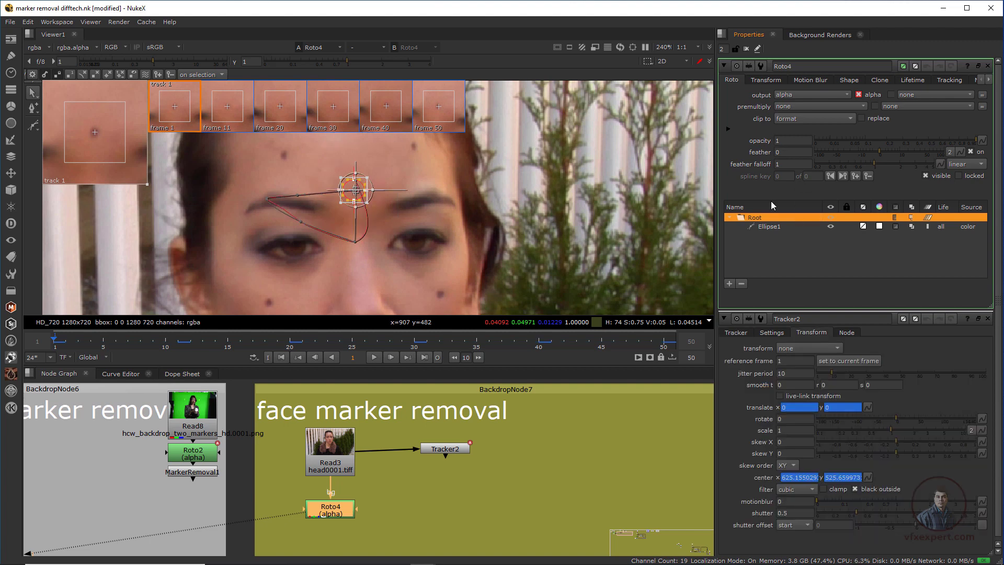
click(774, 83)
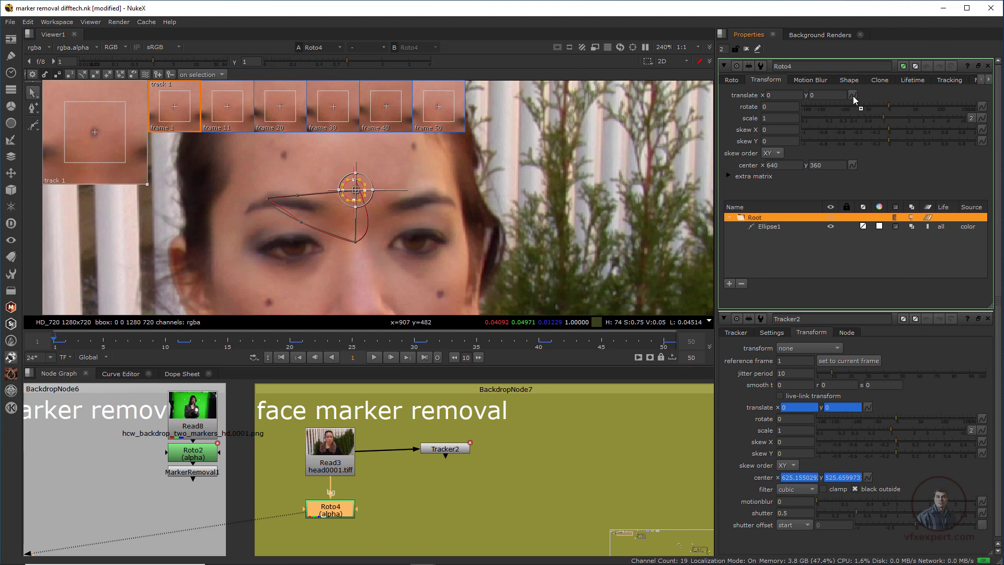
ctrl+drag(853, 95, 853, 96)
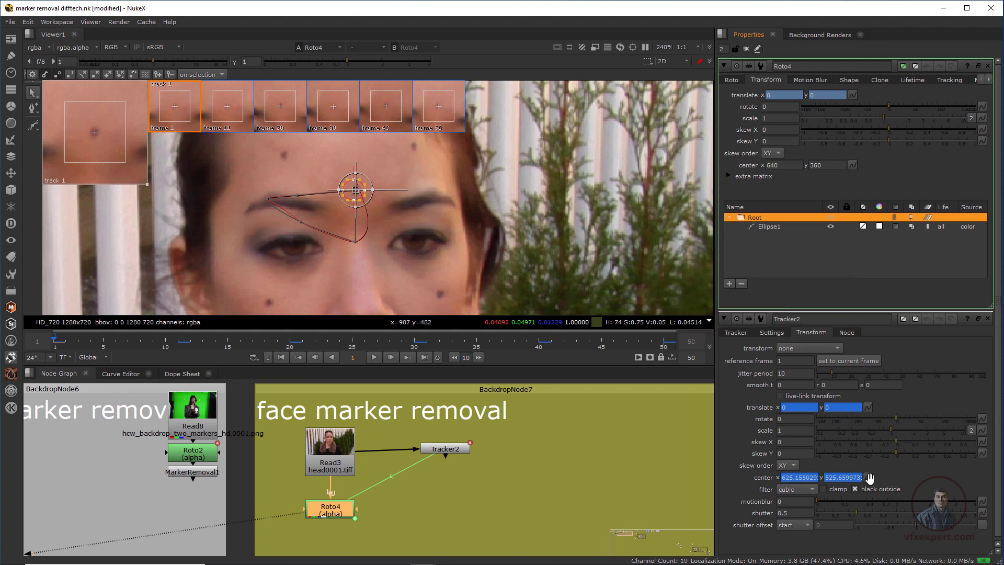
drag(870, 477, 855, 165)
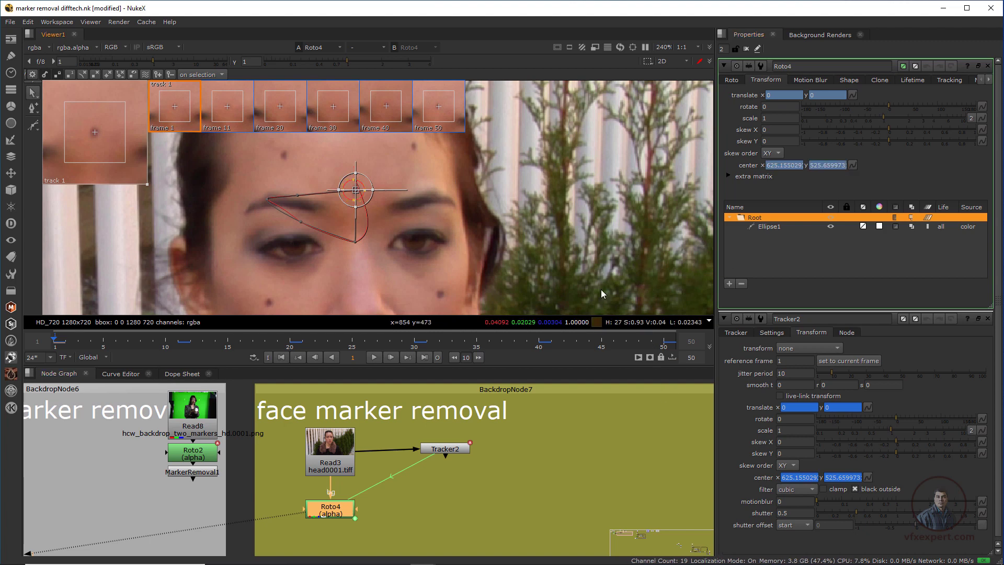
Collapse the properties of both nodes and reopen the Roto4 properties.
click(725, 66)
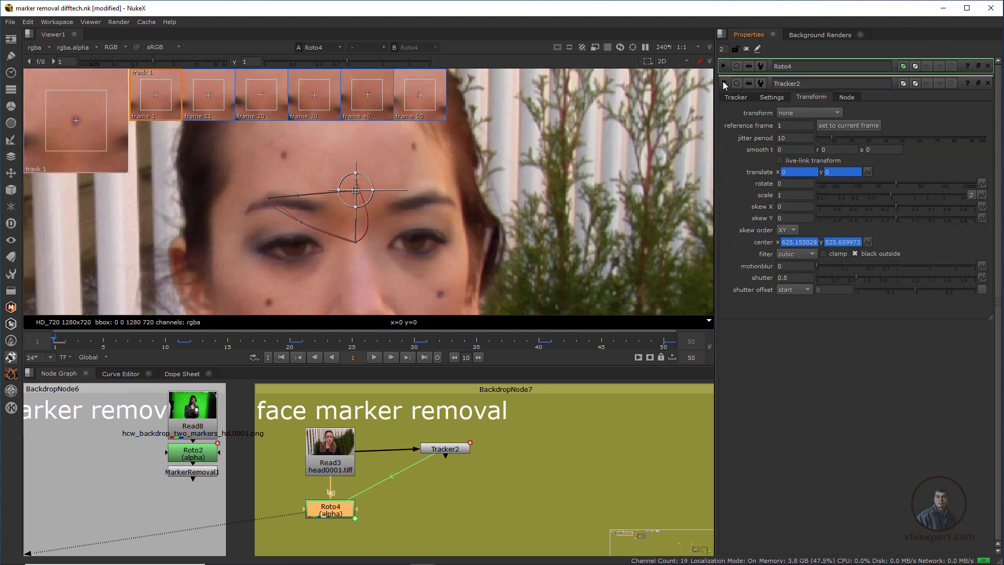
click(725, 83)
double_click(339, 519)
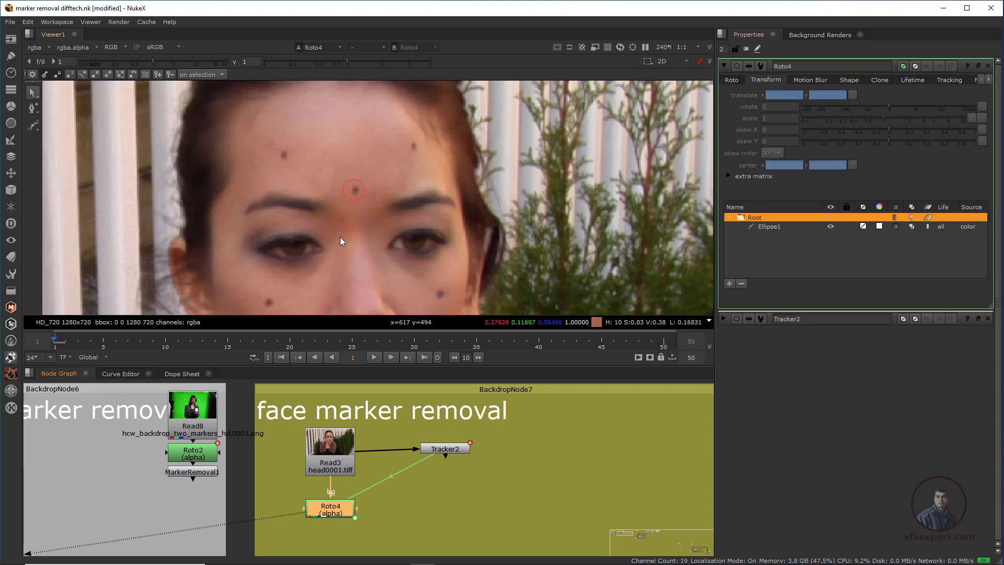
Select Ellipse1 and re-centre it on the forehead marker at frame 28.
drag(56, 340, 396, 343)
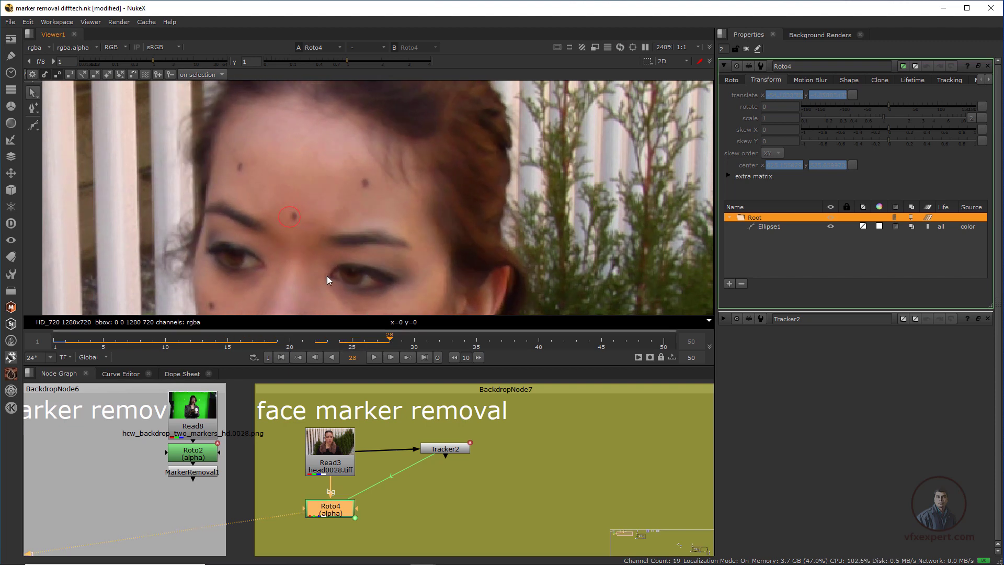
scroll(305, 243, up, 2)
scroll(322, 247, up, 2)
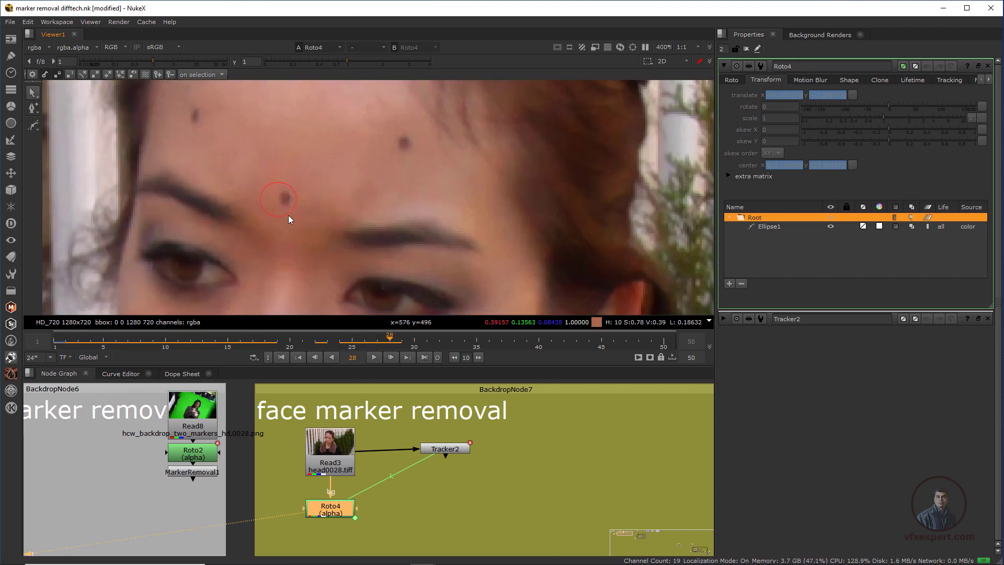
click(771, 226)
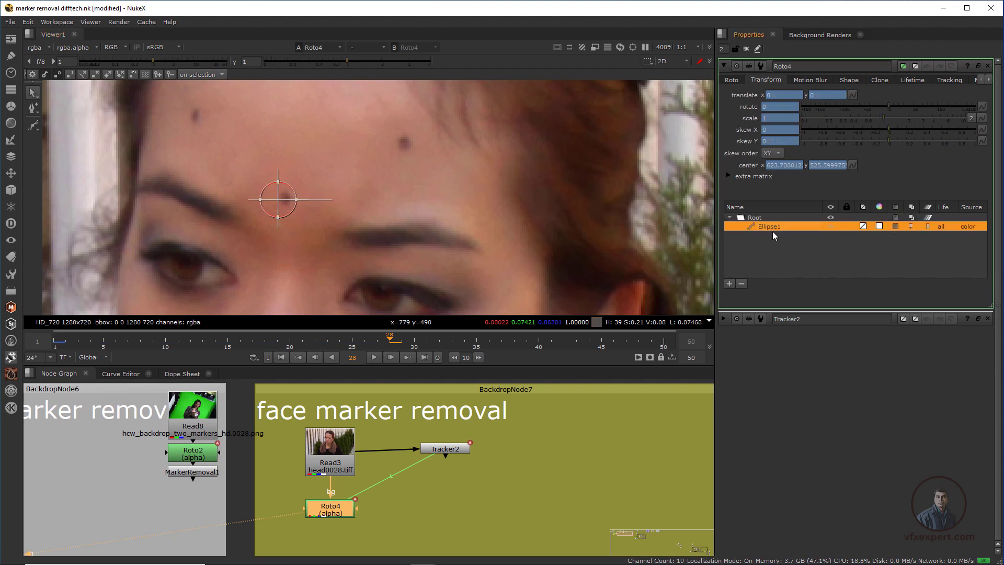
scroll(315, 225, up, 1)
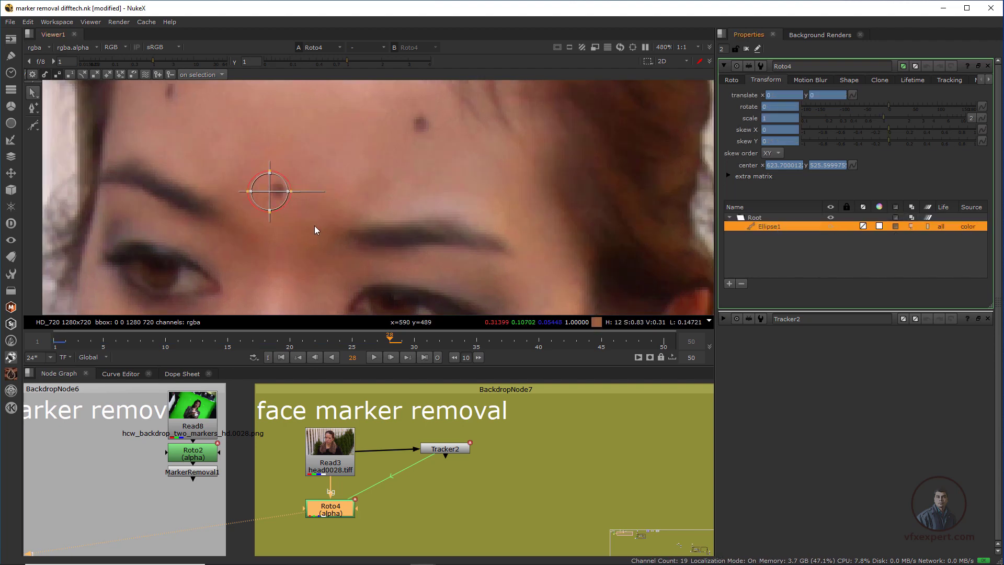
click(731, 80)
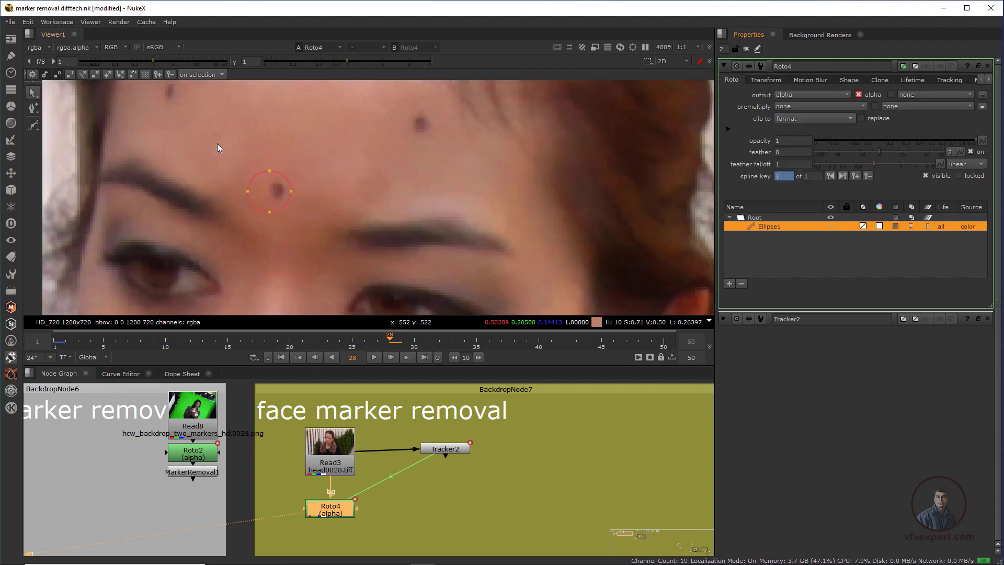
scroll(234, 226, up, 2)
drag(274, 175, 284, 177)
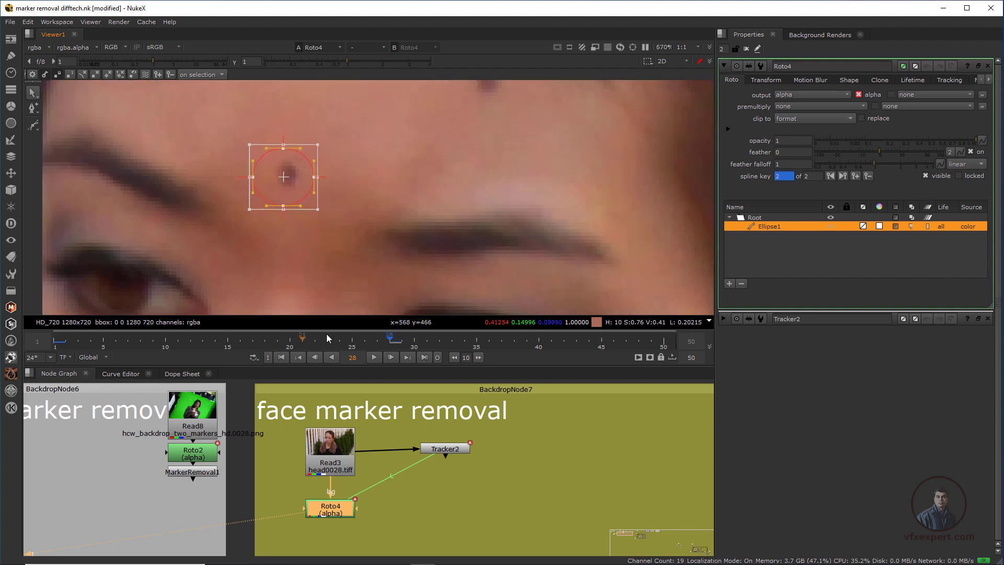
Re-centre the ellipse on the marker between the eyebrows at frames 36, 45 and 50.
drag(402, 340, 488, 342)
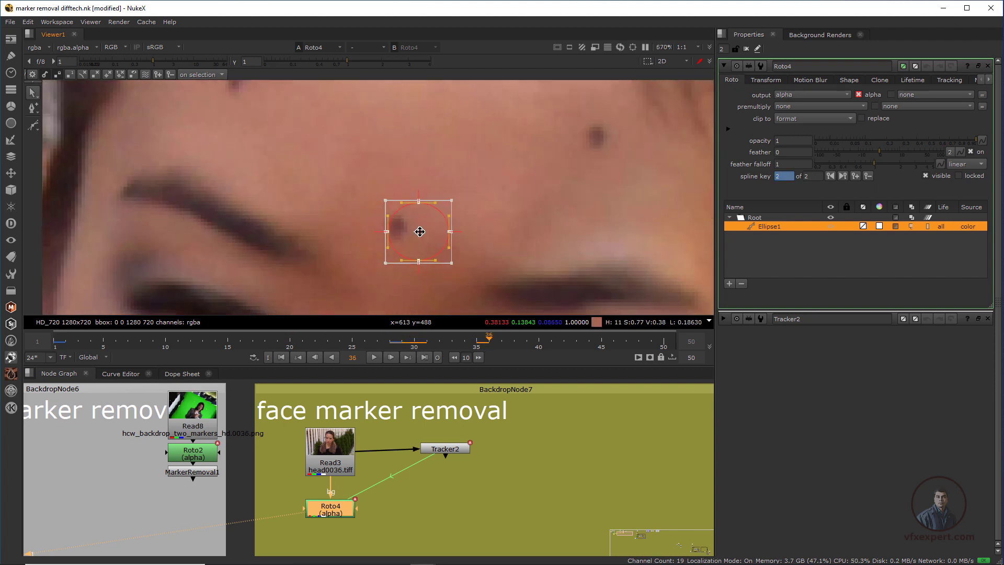
drag(420, 232, 404, 229)
drag(502, 341, 601, 346)
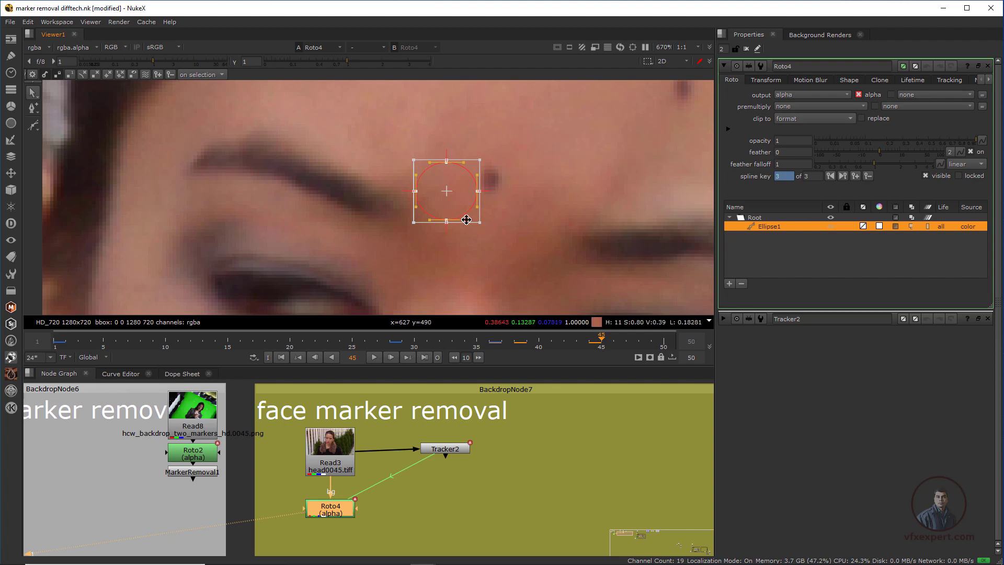
drag(467, 219, 509, 208)
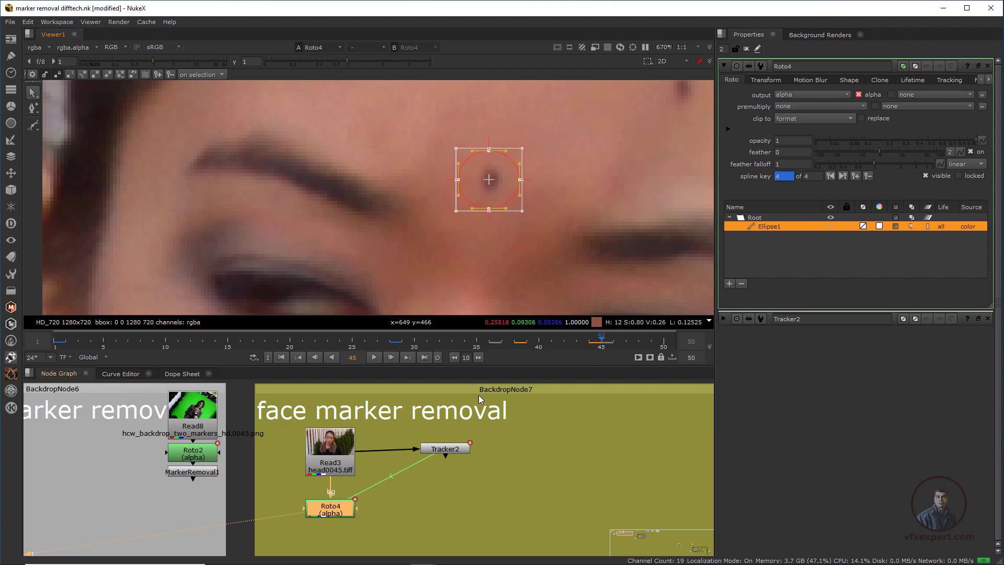
click(424, 357)
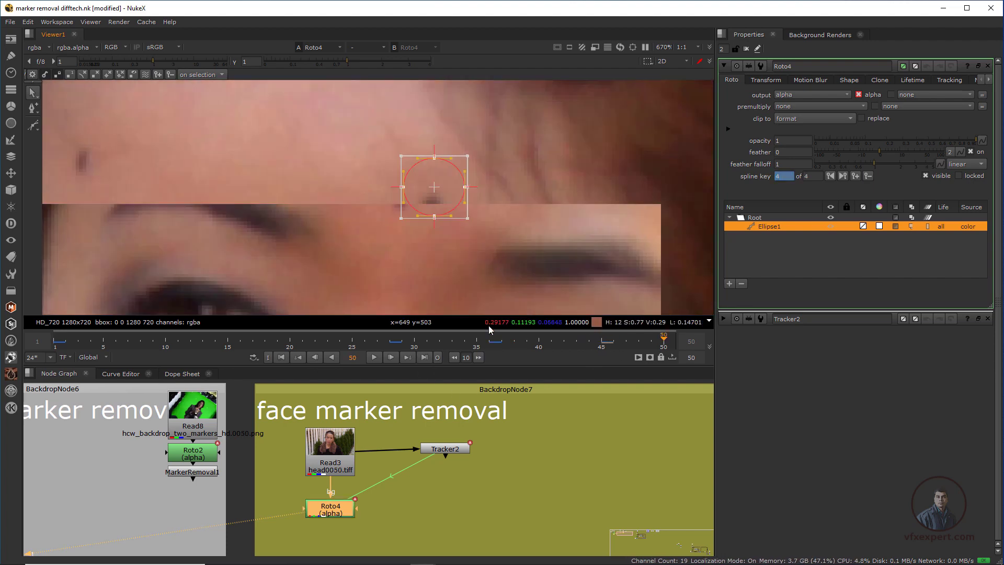
drag(442, 223, 408, 233)
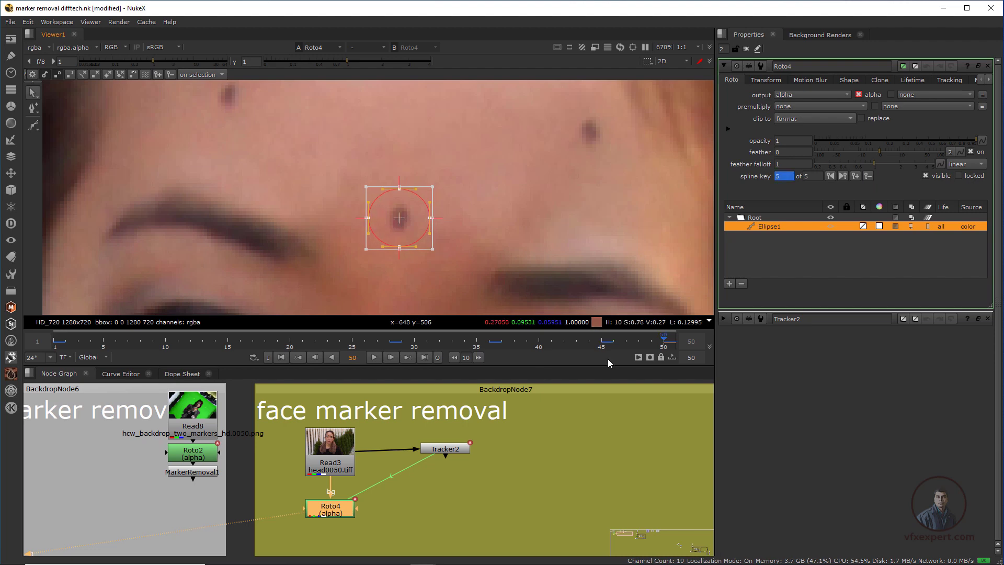
Correct the ellipse's position over the marker at frames 23, 15 and 7, check it up to frame 21, and deselect its points.
drag(647, 341, 589, 342)
scroll(521, 248, down, 3)
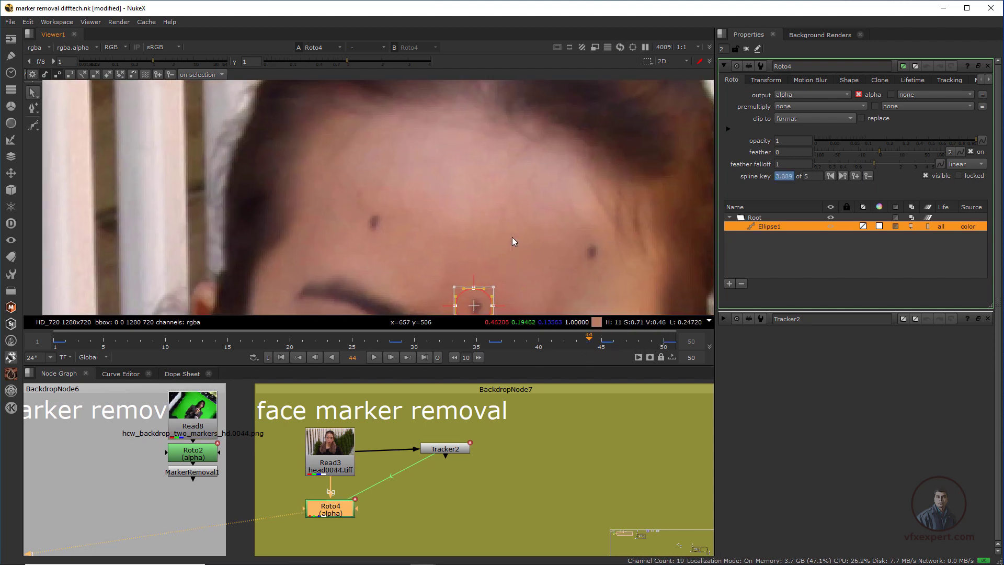
click(502, 343)
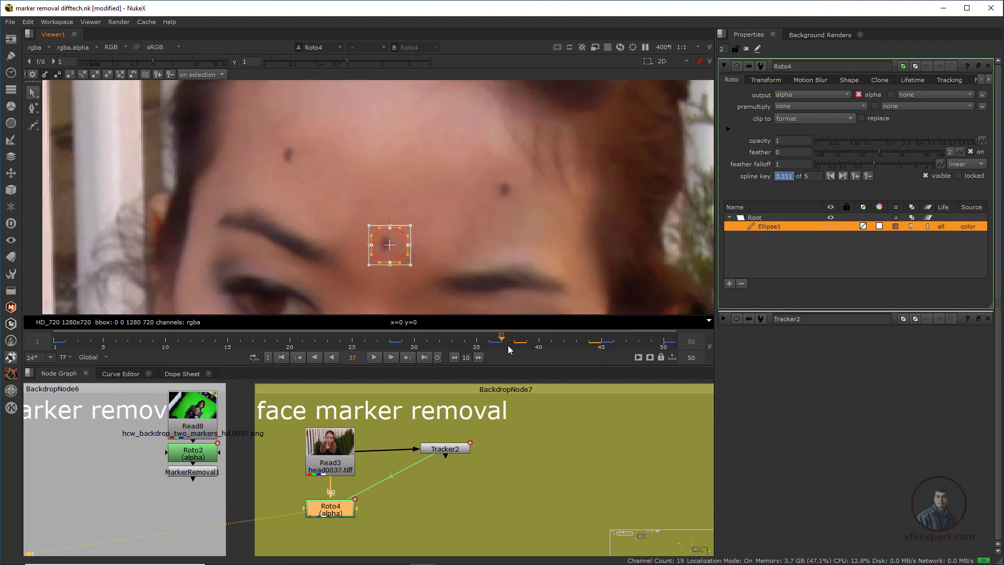
drag(510, 349, 322, 356)
drag(276, 190, 281, 188)
drag(328, 347, 227, 357)
drag(287, 175, 282, 175)
drag(227, 344, 128, 347)
drag(349, 170, 361, 170)
drag(129, 345, 302, 347)
scroll(387, 207, down, 3)
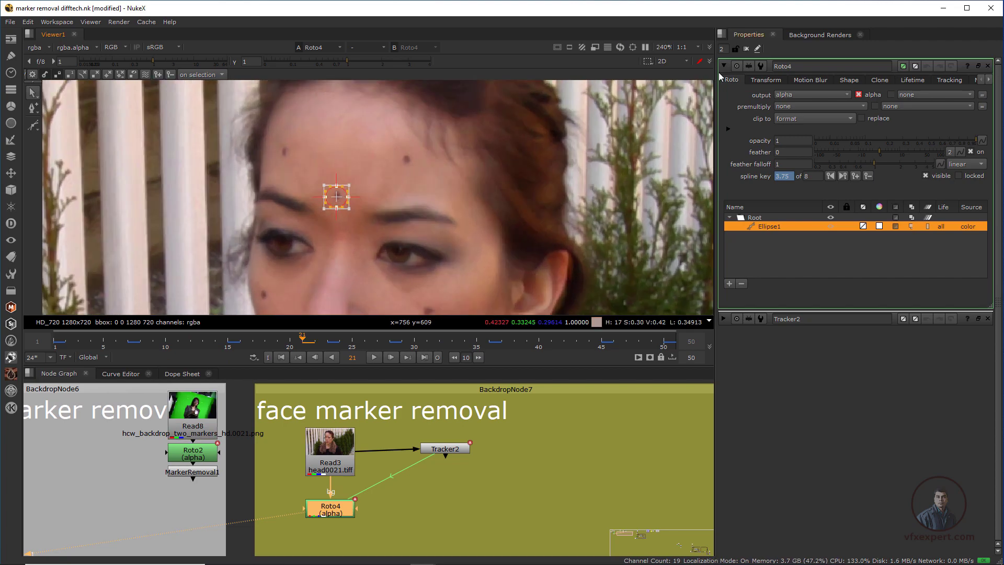
click(396, 196)
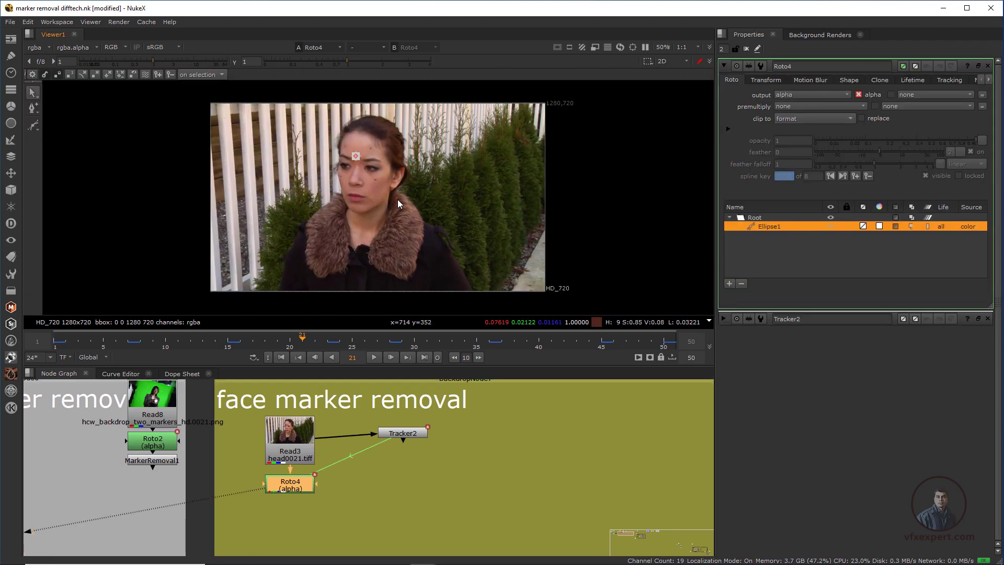
Display Roto4's alpha channel to inspect the matte around the ellipse, and deselect Ellipse1.
scroll(381, 174, up, 10)
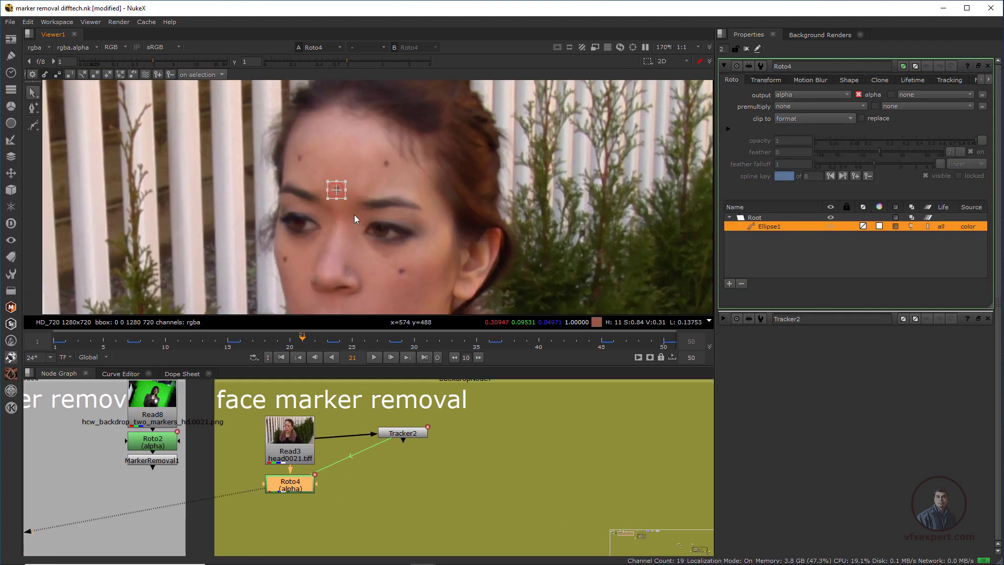
key(a)
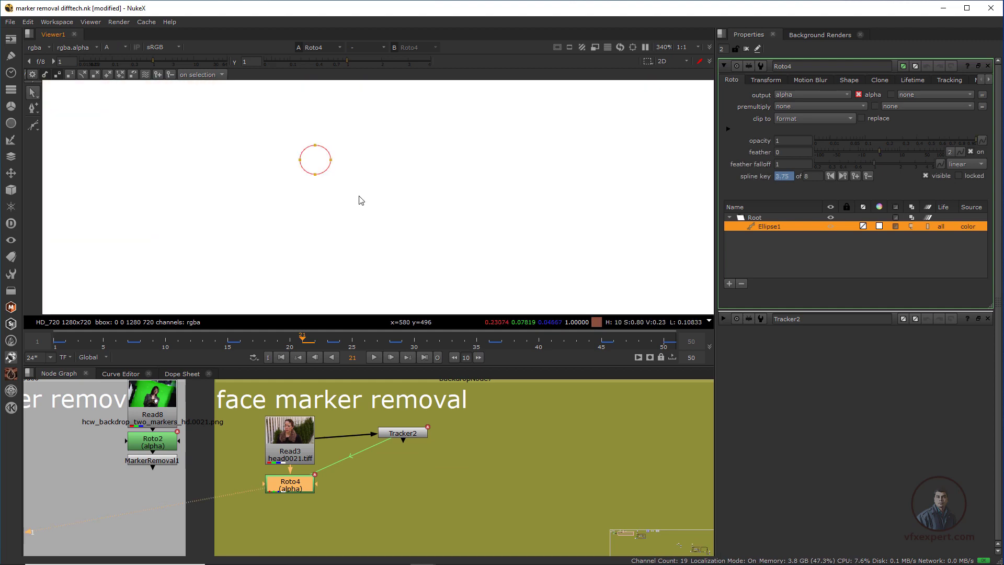
scroll(359, 203, down, 5)
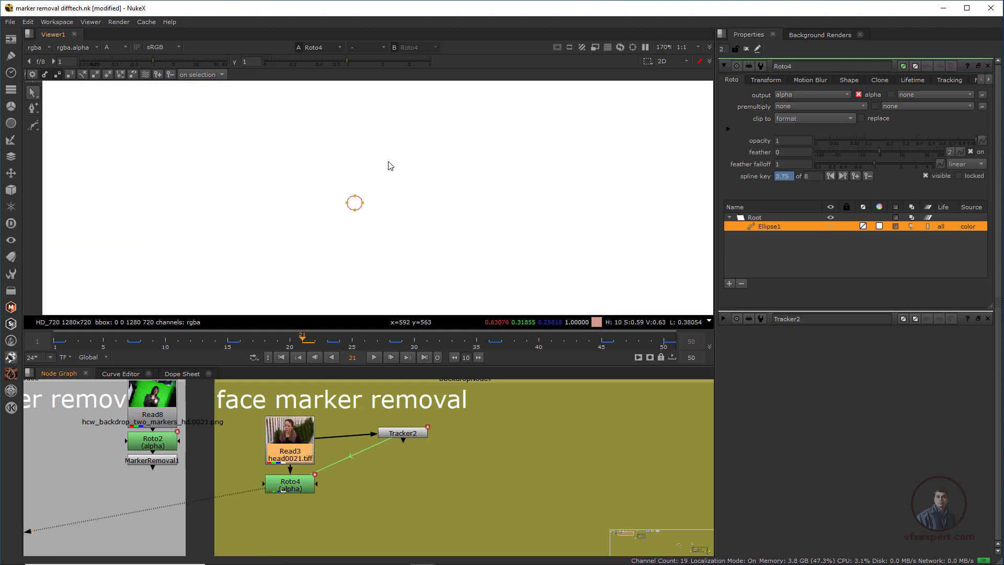
scroll(391, 195, up, 2)
click(438, 154)
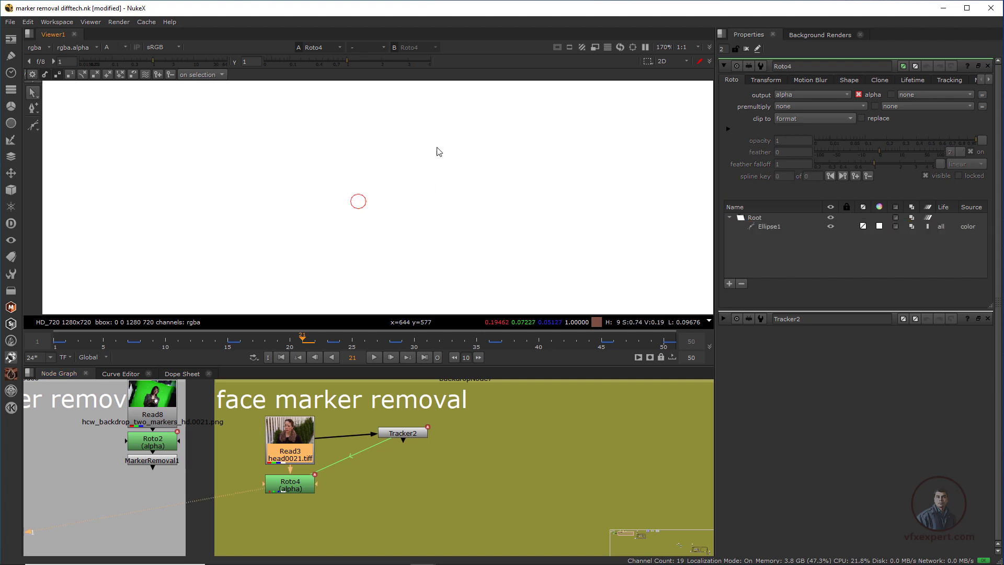
Make room between Read3 and Roto4 and insert a Shuffle [Channel] node between them.
drag(291, 491, 288, 514)
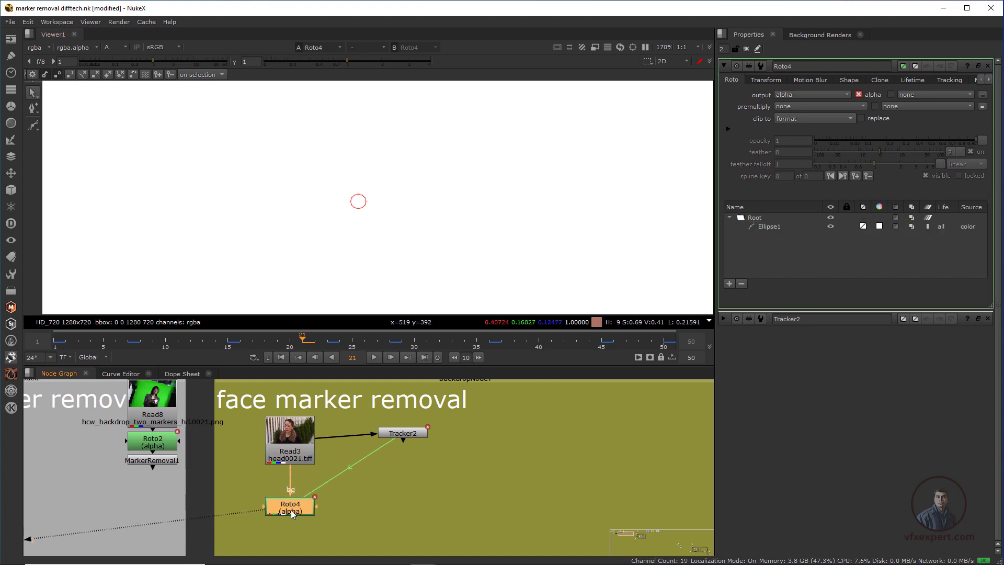
drag(293, 451, 291, 443)
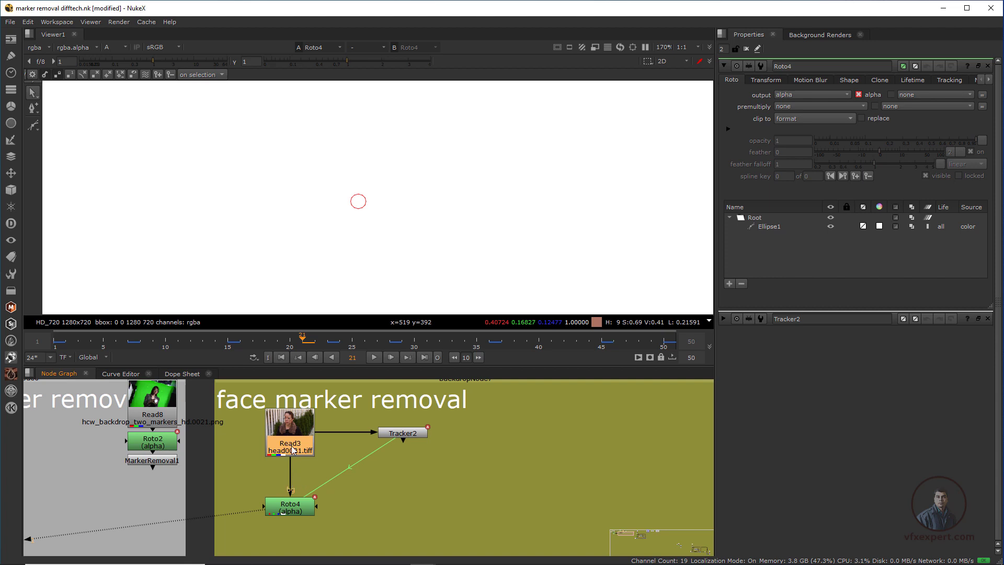
key(Tab)
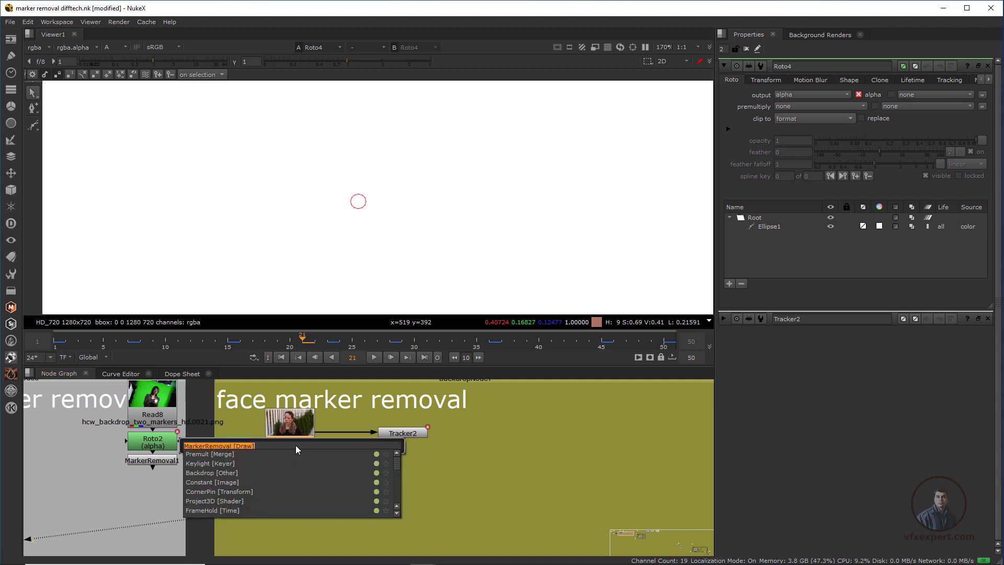
text(shu)
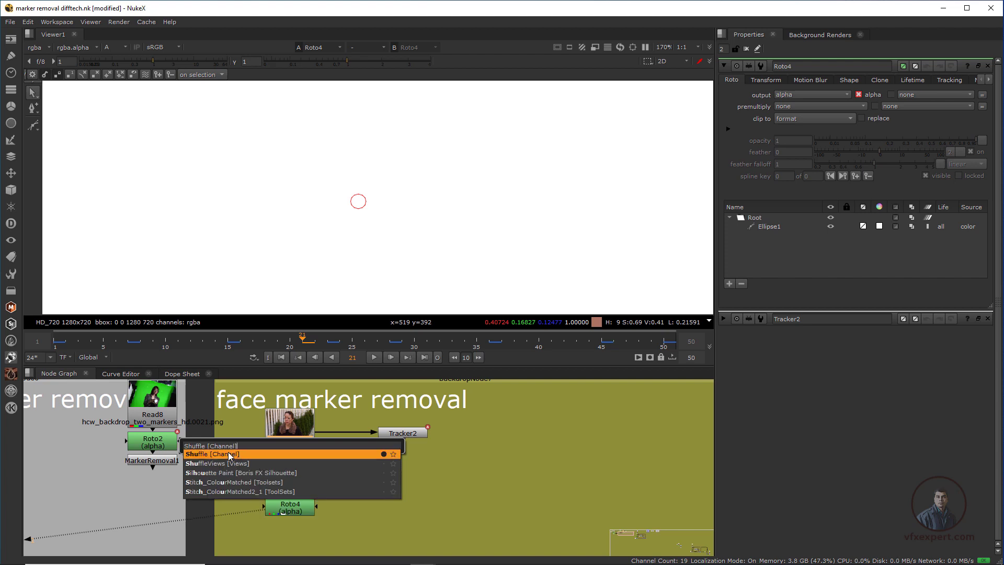
key(Return)
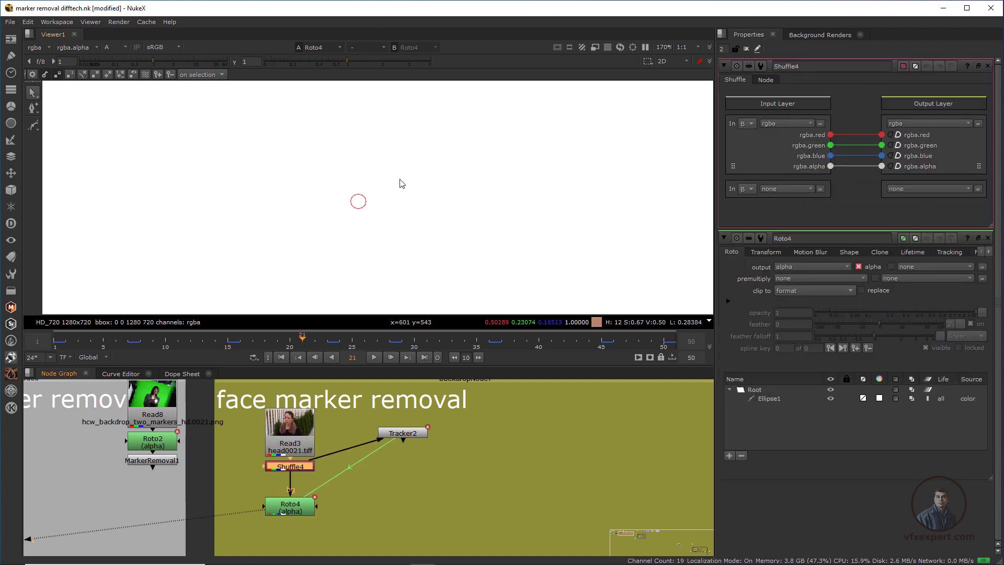
drag(291, 469, 295, 446)
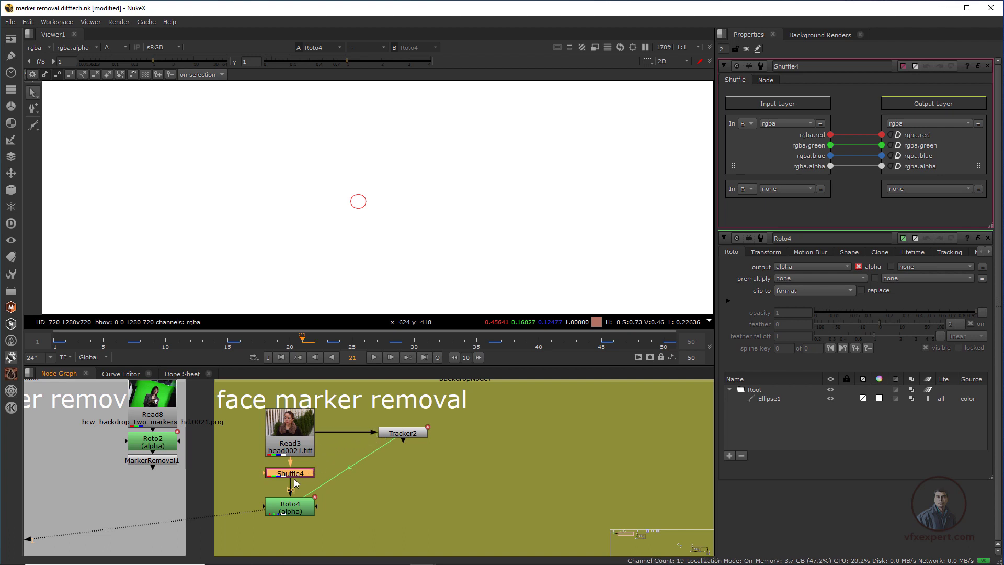
Set the alpha output of the Shuffle node to black and check the roto circle in the alpha view.
click(891, 166)
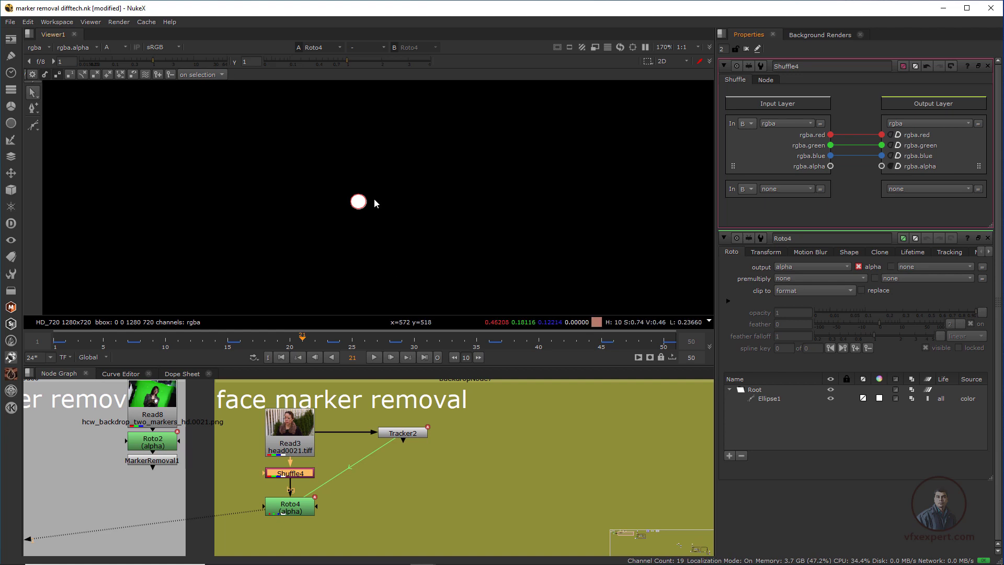
scroll(377, 201, up, 2)
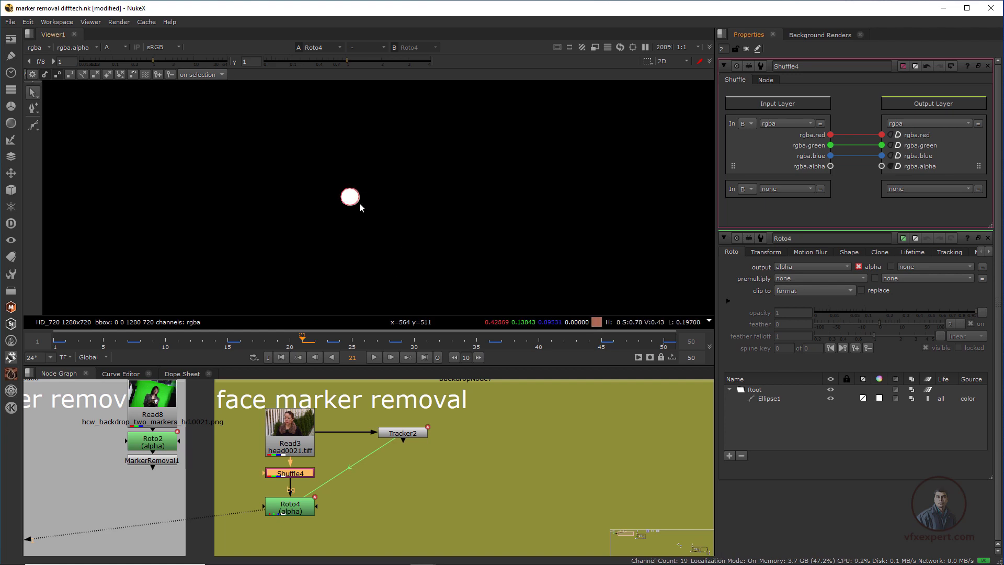
scroll(368, 212, down, 2)
scroll(359, 457, up, 2)
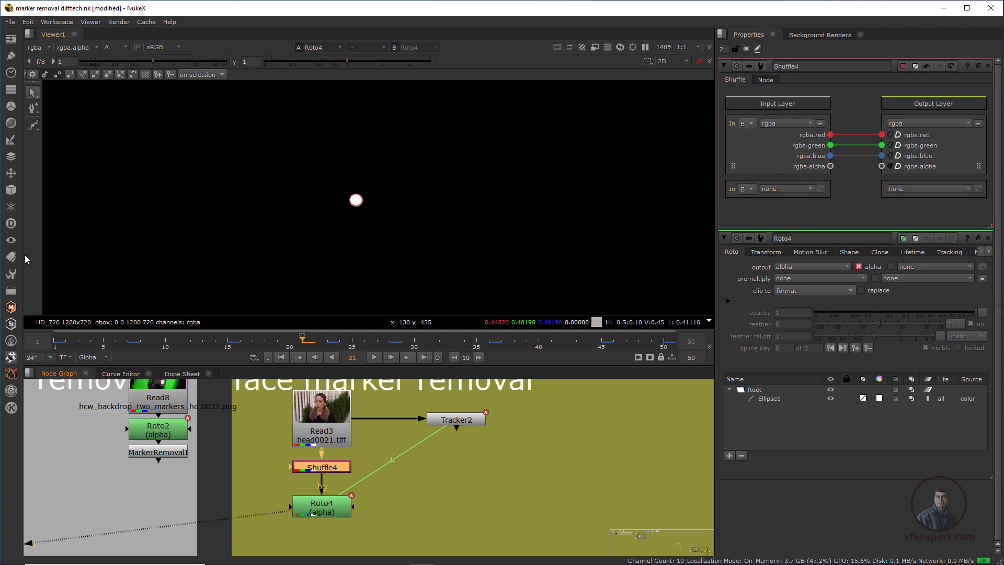
Add an old-style Shuffle [S] node, set its alpha output to black (0), and delete the node.
click(446, 459)
key(Tab)
text(shuffle)
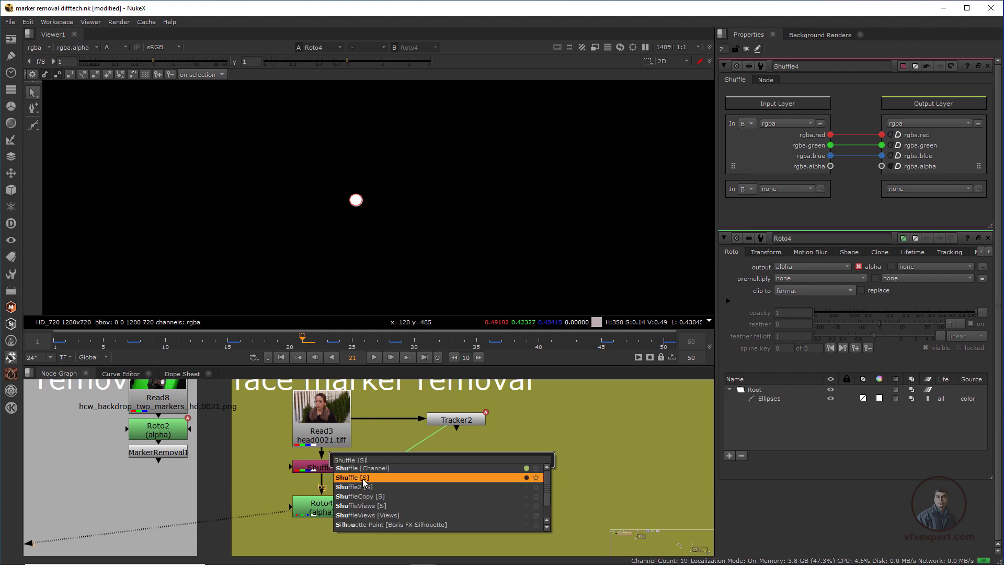
key(Return)
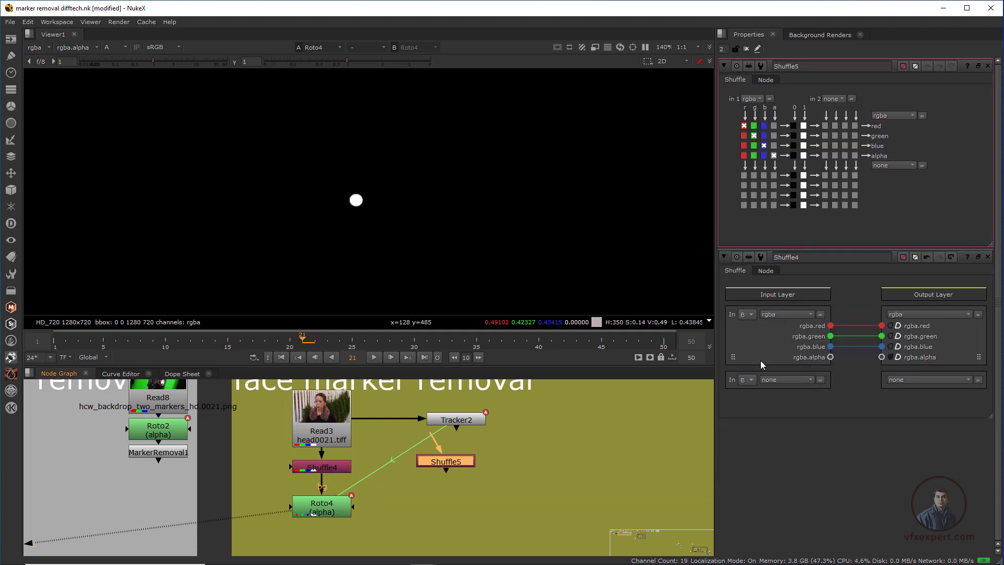
click(794, 156)
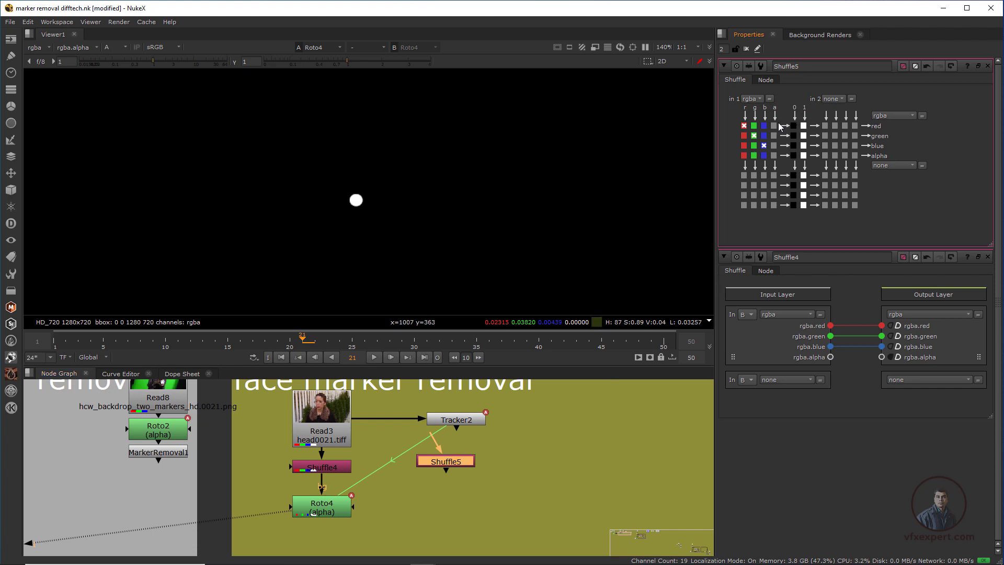
drag(464, 460, 463, 461)
key(Delete)
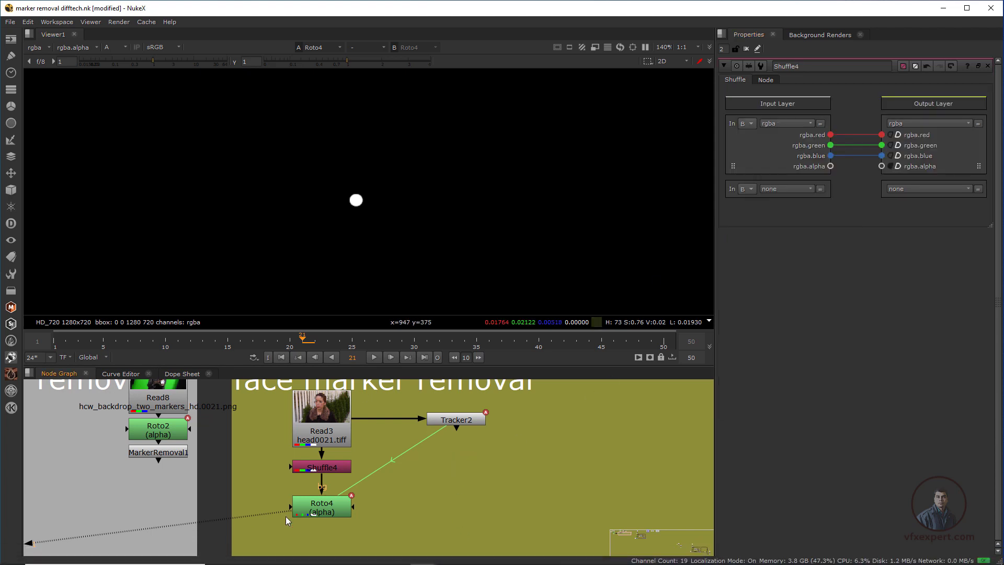
Return the viewer to the RGB channels and open the Roto4 properties to check the ellipse over the marker.
click(312, 510)
scroll(403, 168, down, 4)
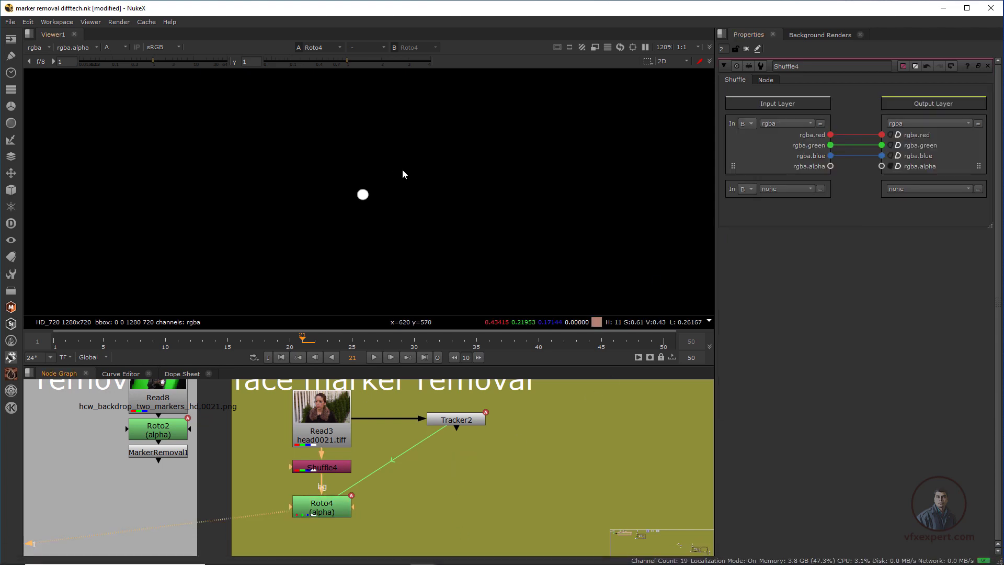
key(a)
scroll(347, 179, up, 4)
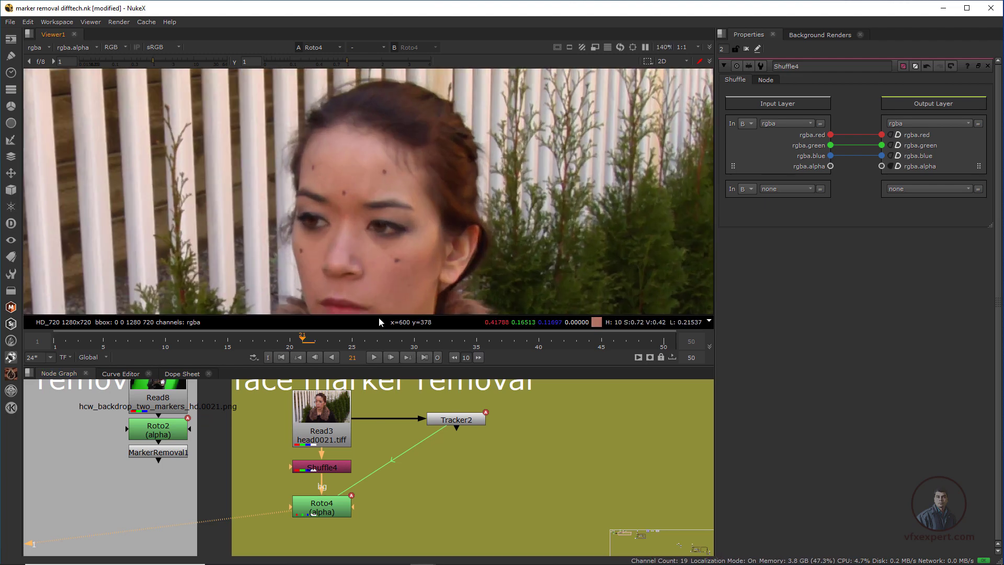
double_click(321, 505)
scroll(364, 222, up, 3)
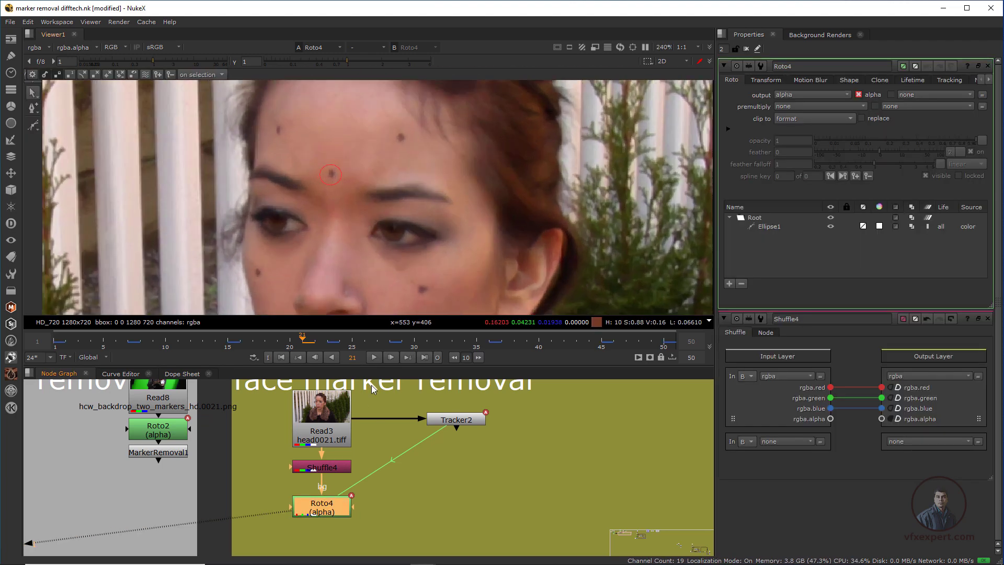
scroll(388, 441, down, 3)
scroll(392, 451, up, 2)
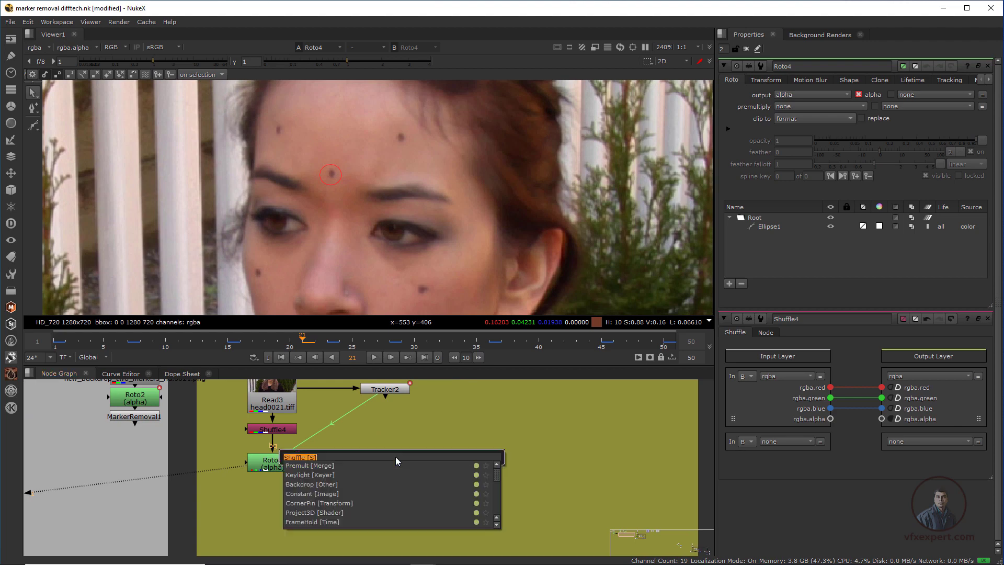
Add an Invert [Color] node beside Roto4 and connect its input to Roto4's output.
key(Tab)
text(inve)
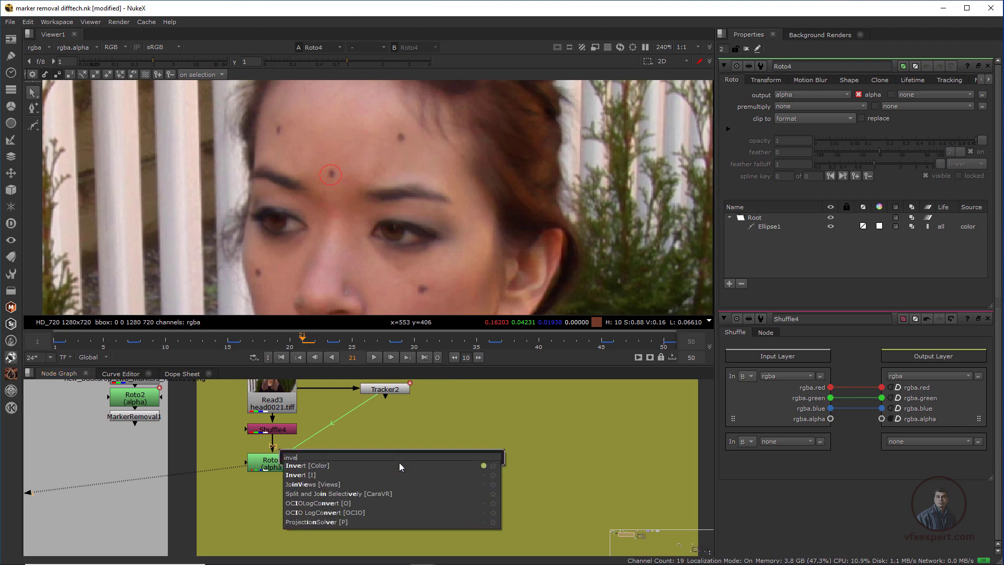
click(330, 466)
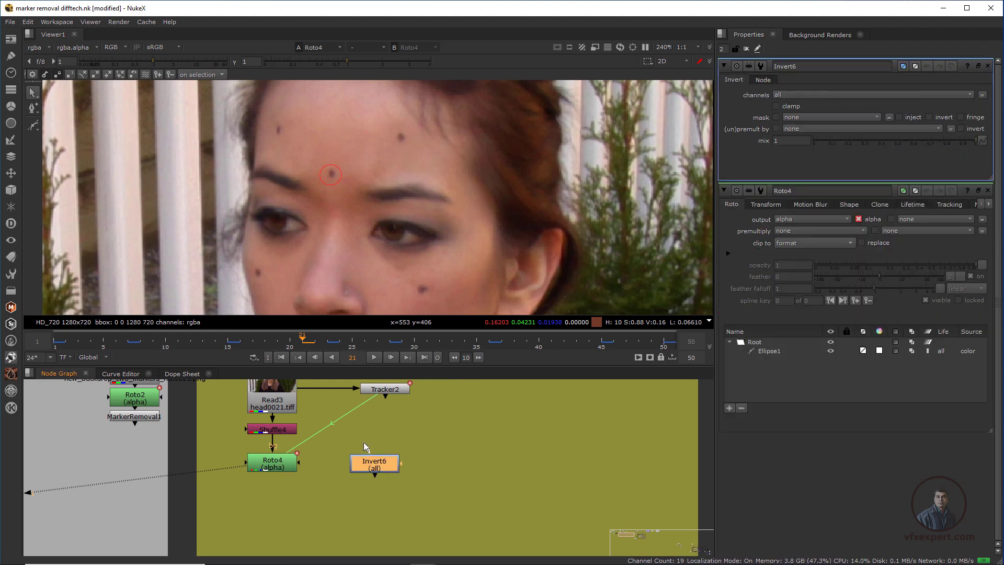
drag(373, 451, 269, 467)
drag(386, 469, 382, 468)
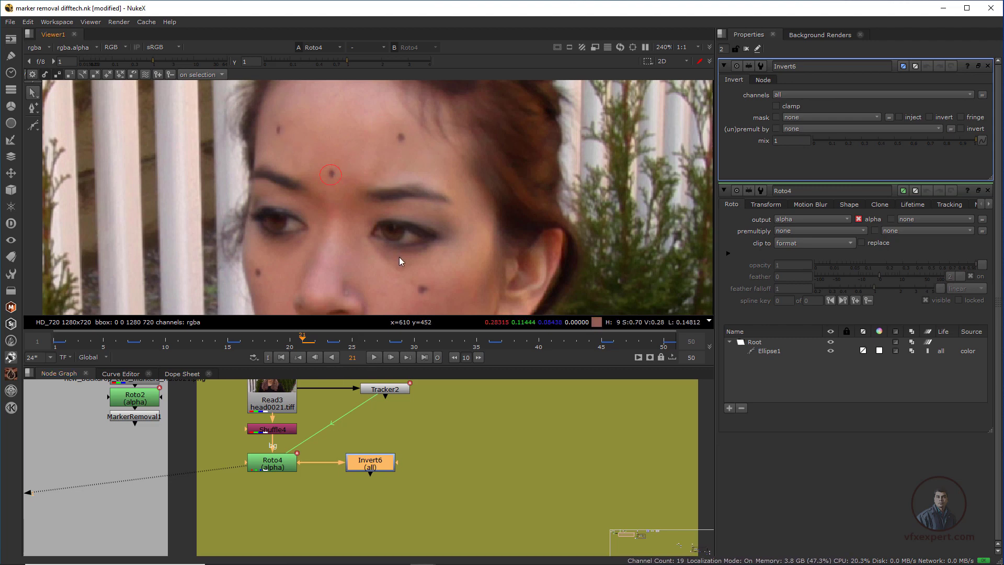
drag(381, 469, 382, 471)
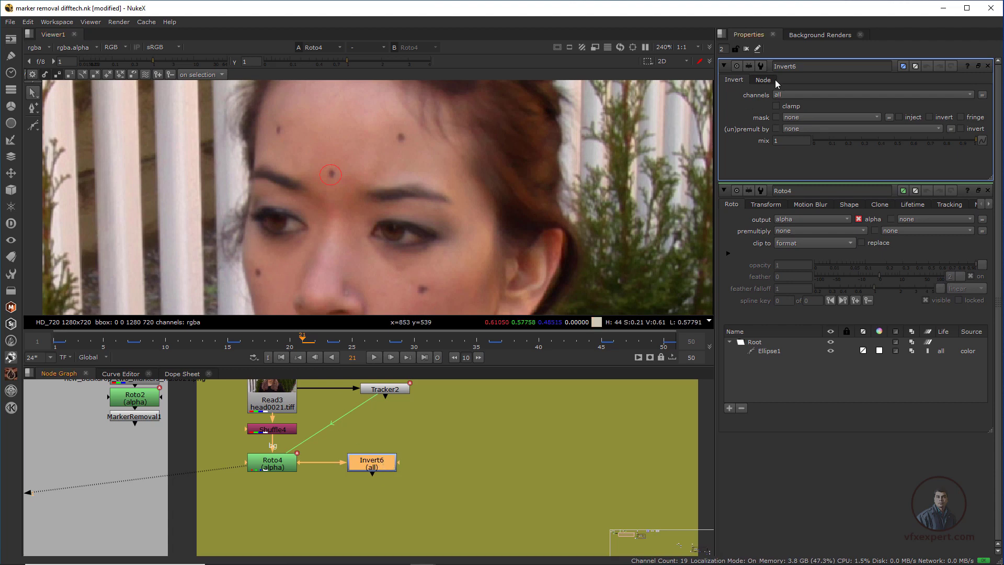
Limit the open property windows to 1 and set the Invert node's channels to alpha.
click(724, 50)
text(1)
click(789, 94)
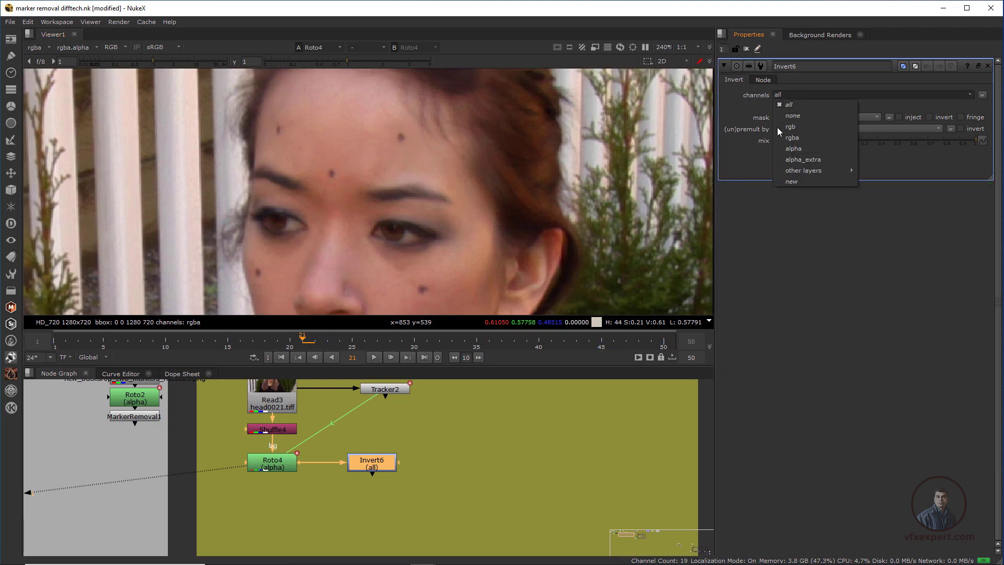
click(802, 149)
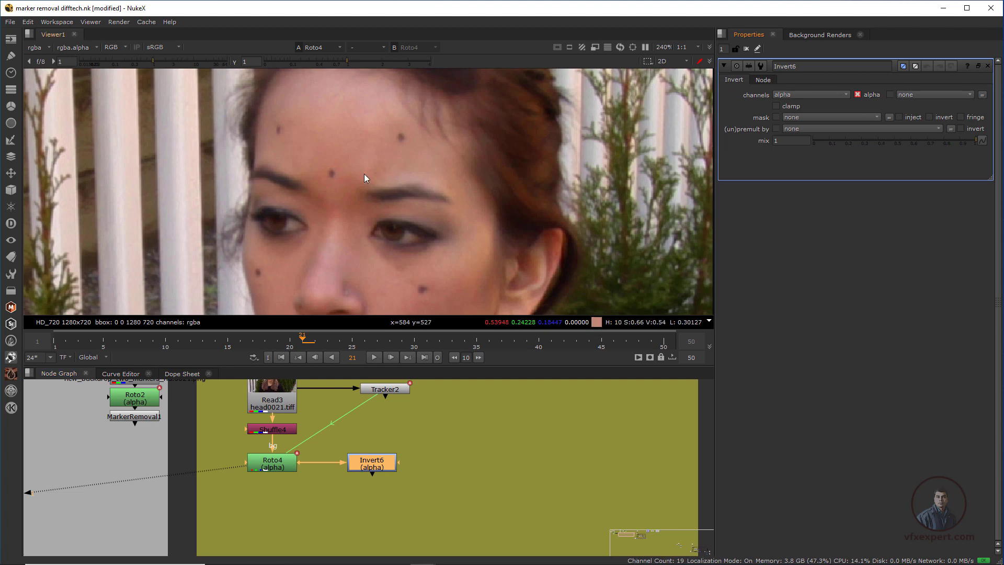
Add a Premult [Merge] node after the Invert node.
middle_drag(394, 499, 385, 483)
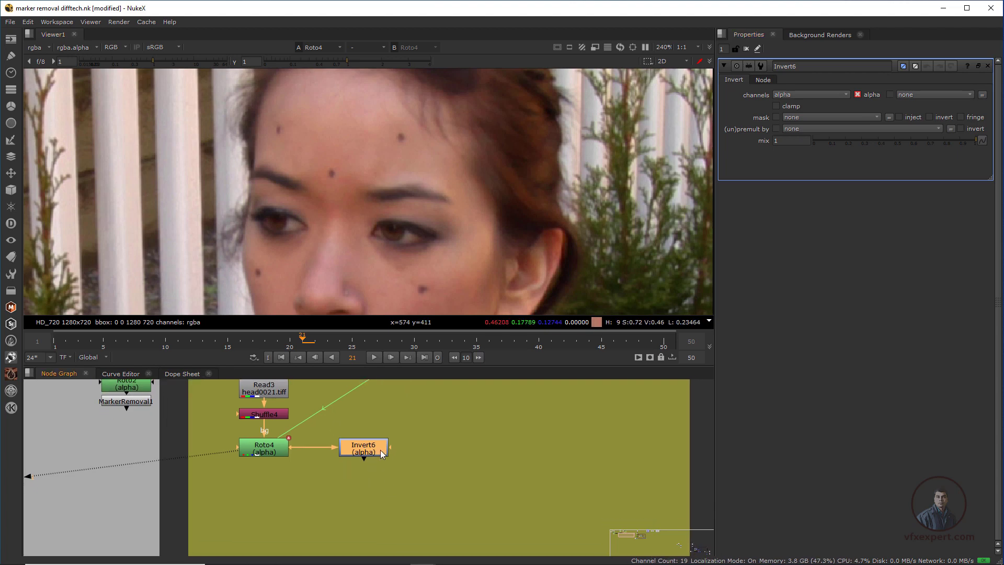
key(Tab)
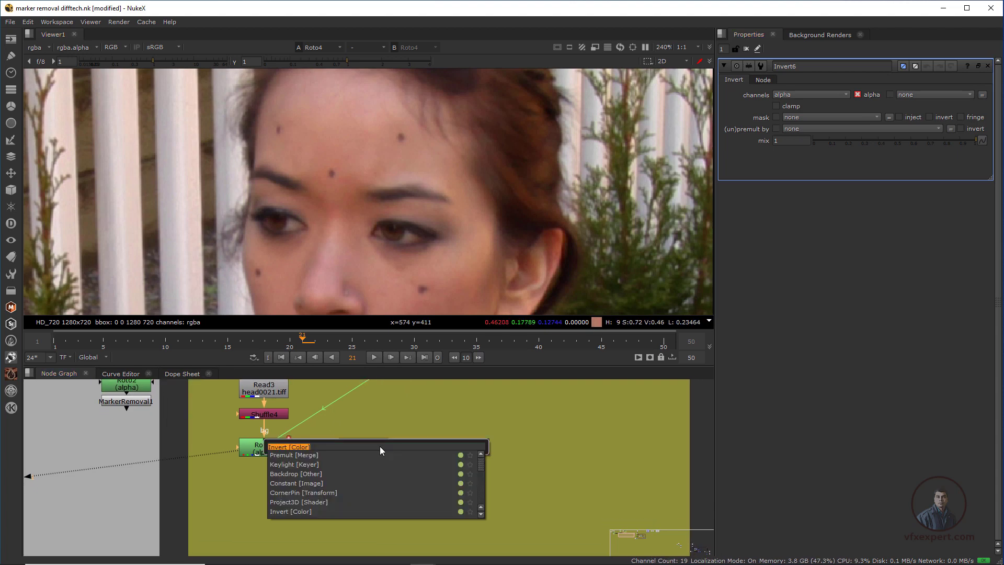
text(pre)
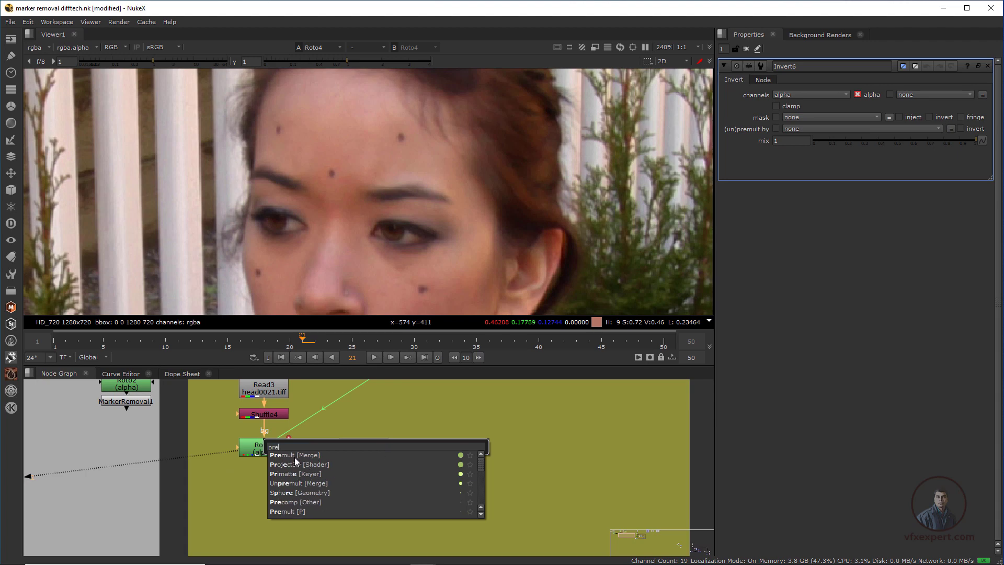
key(Return)
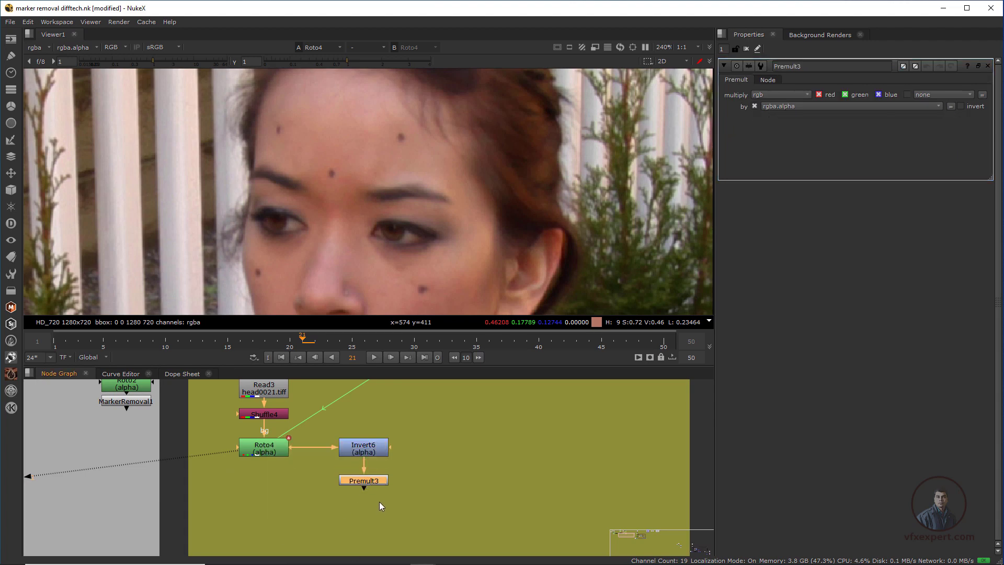
Add a Blur [Filter] node after the Premult node.
middle_drag(380, 486, 373, 472)
key(Tab)
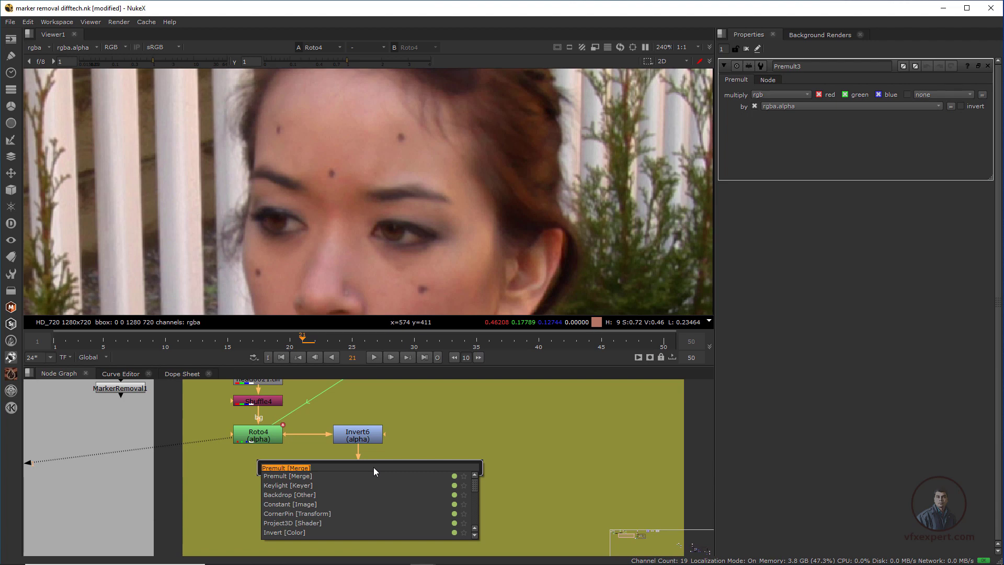
text(blu)
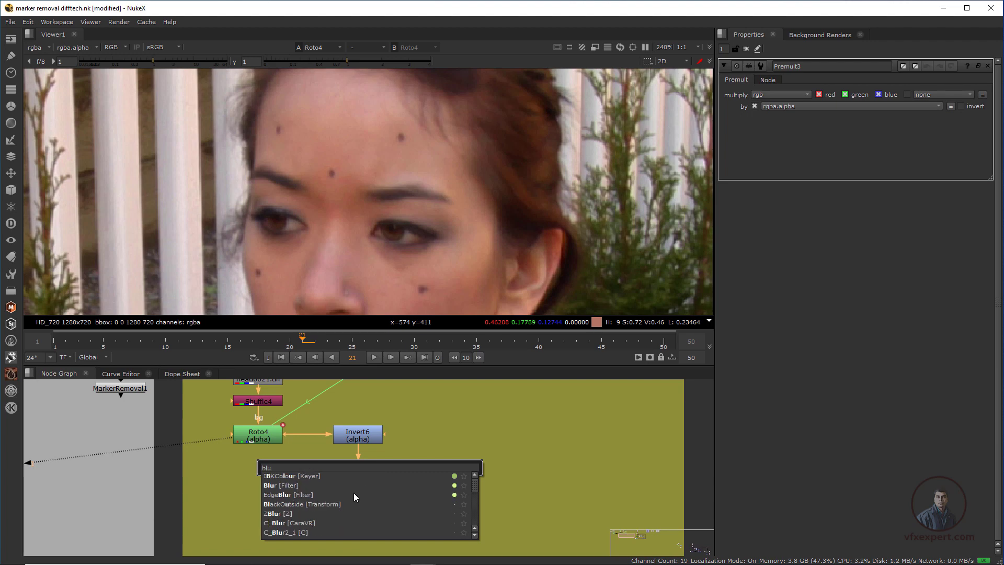
click(281, 487)
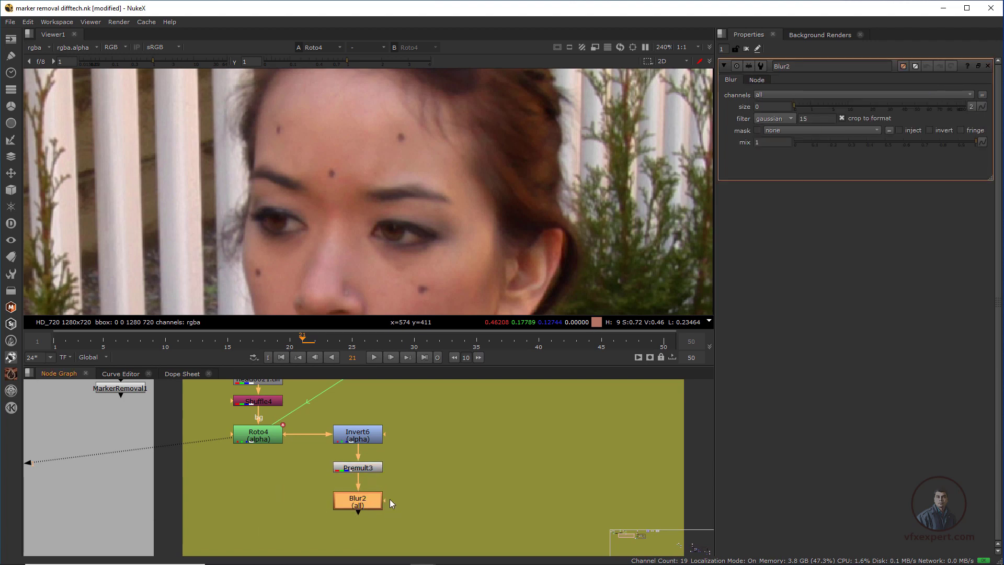
middle_drag(391, 500, 400, 470)
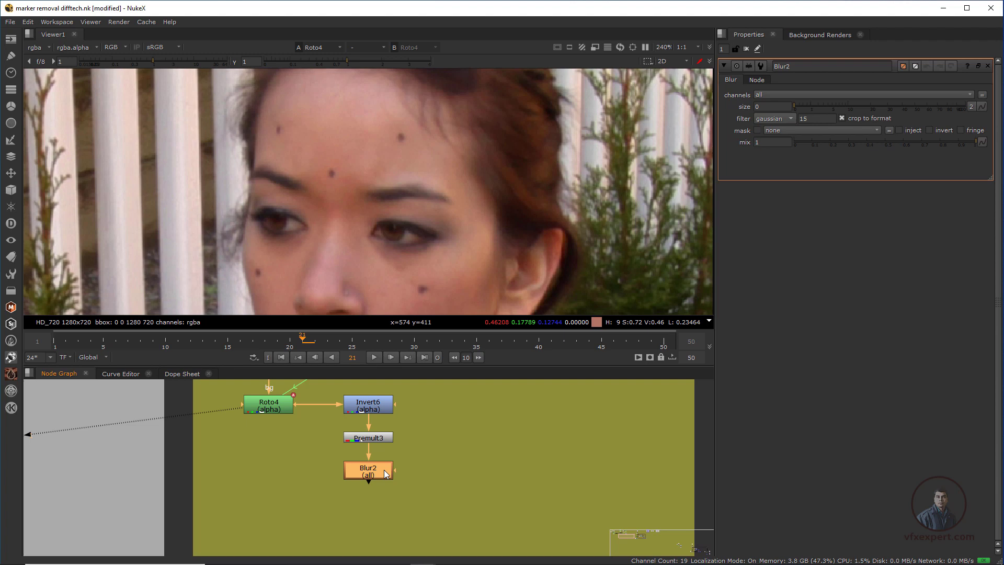
Add an Unpremult [Merge] node after the Blur node.
key(Tab)
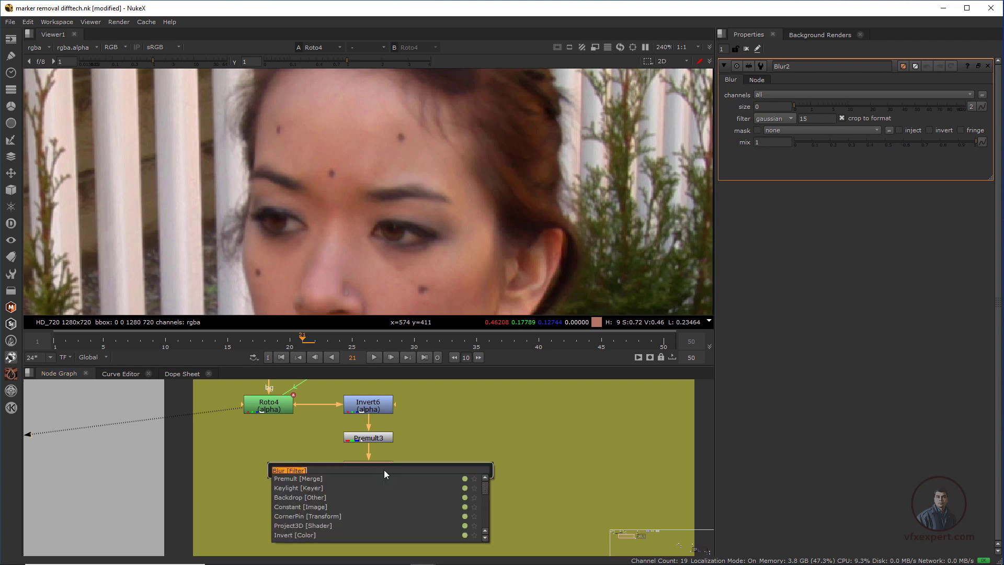
text(unpre)
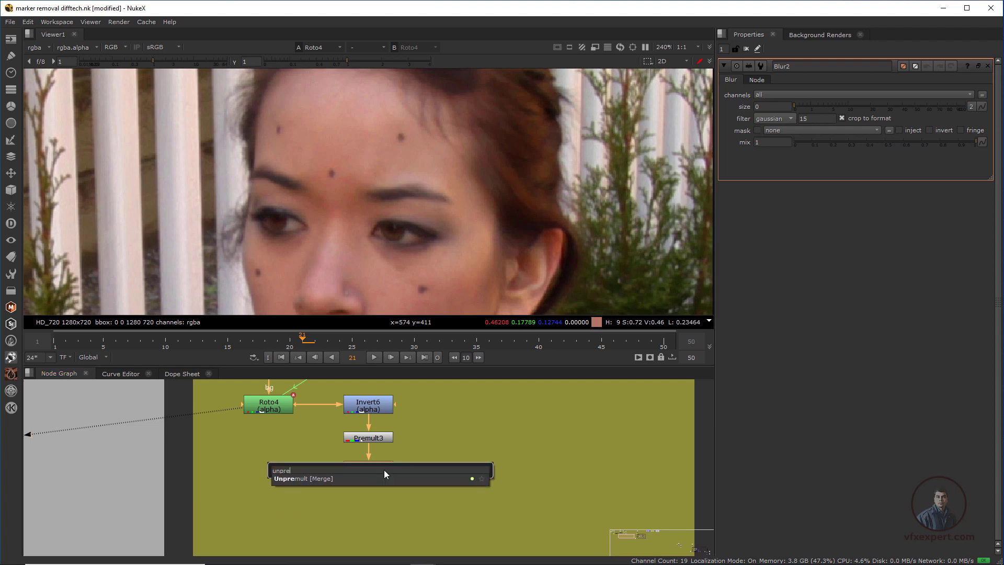
click(313, 478)
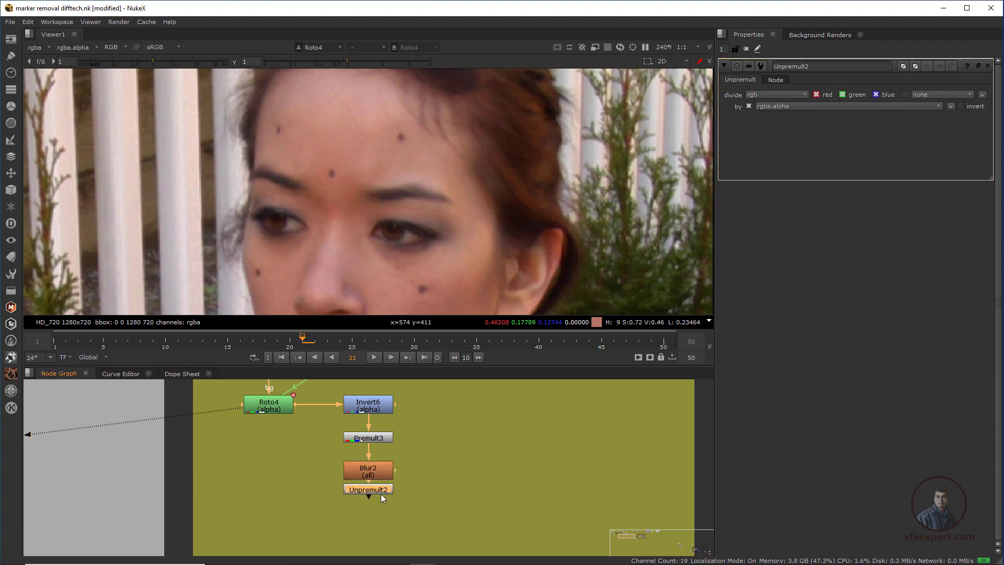
drag(330, 399, 433, 524)
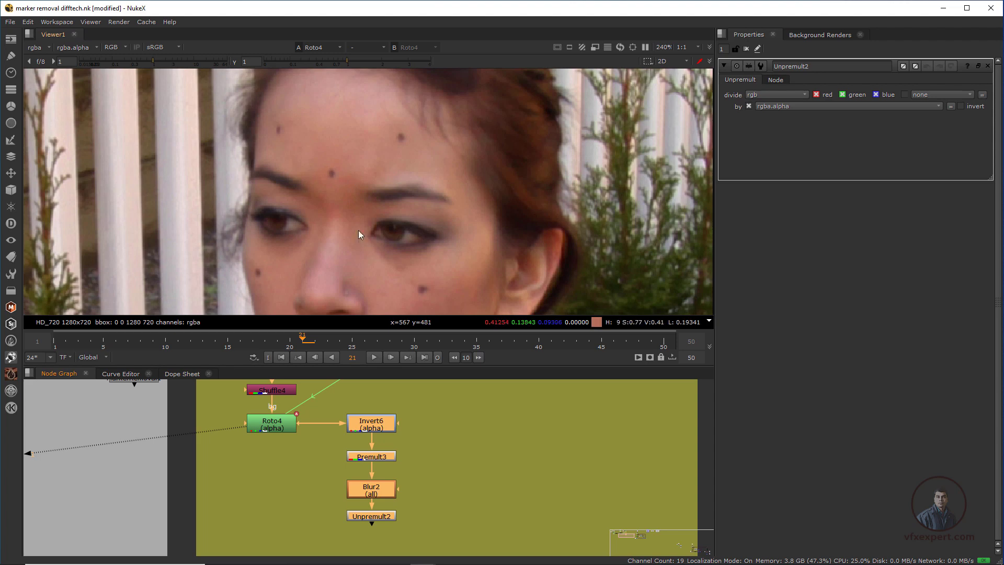
Open the Roto4 node's properties and display the Unpremult node's output in the viewer.
double_click(283, 430)
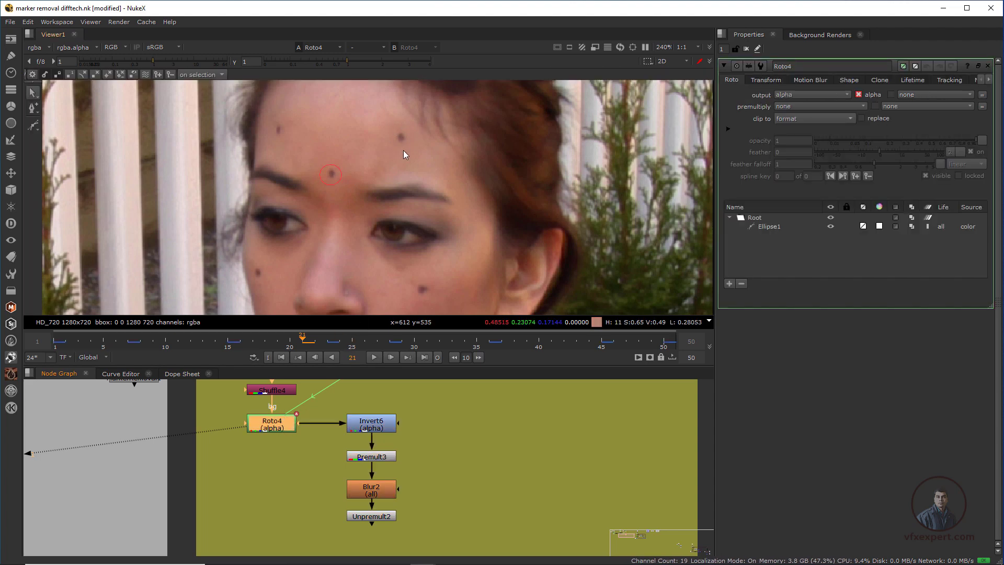
scroll(400, 156, up, 1)
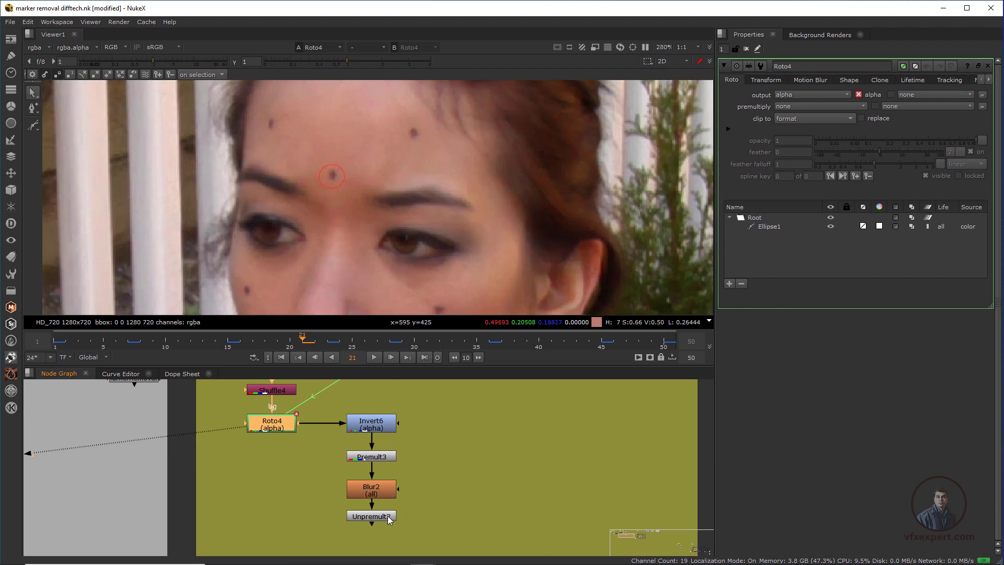
drag(388, 519, 384, 532)
key(1)
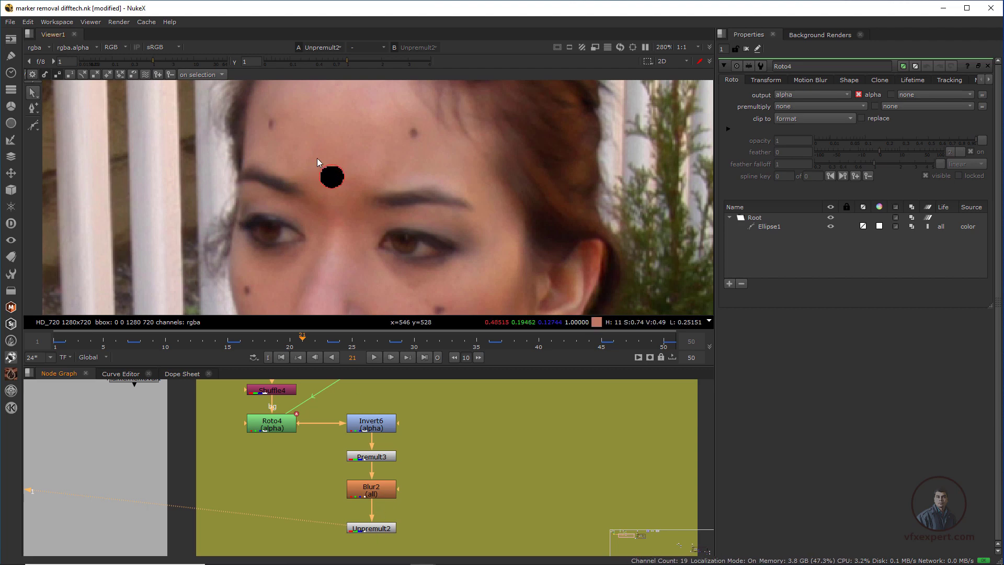
click(327, 172)
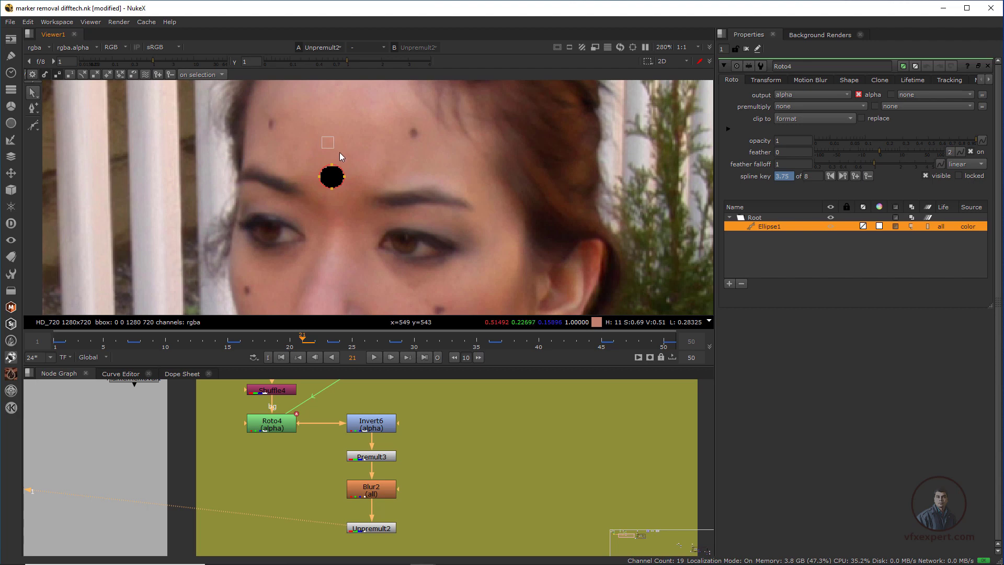
click(363, 164)
Move the Unpremult node a little further below the Blur node.
middle_drag(383, 530, 375, 516)
click(375, 517)
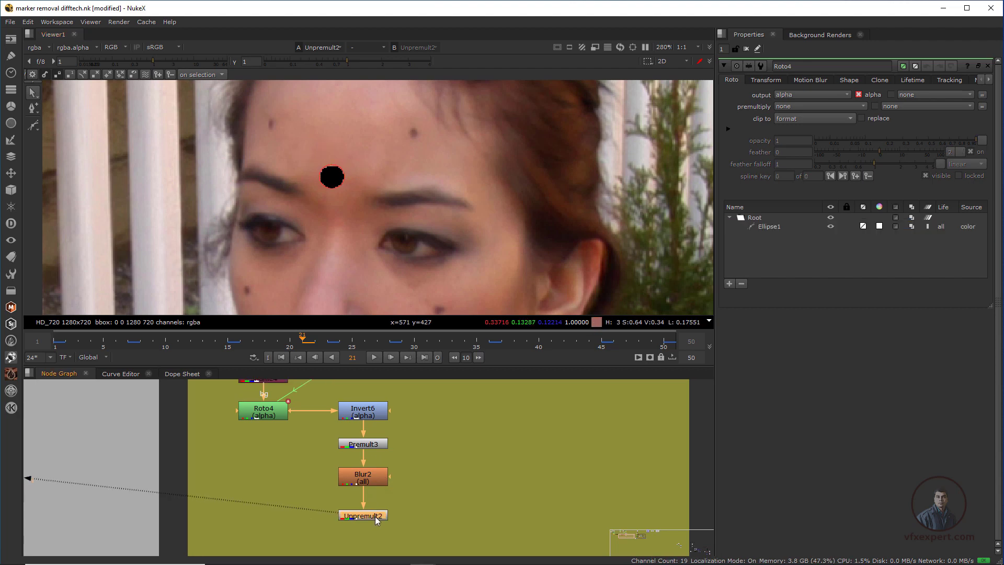
drag(376, 519, 377, 527)
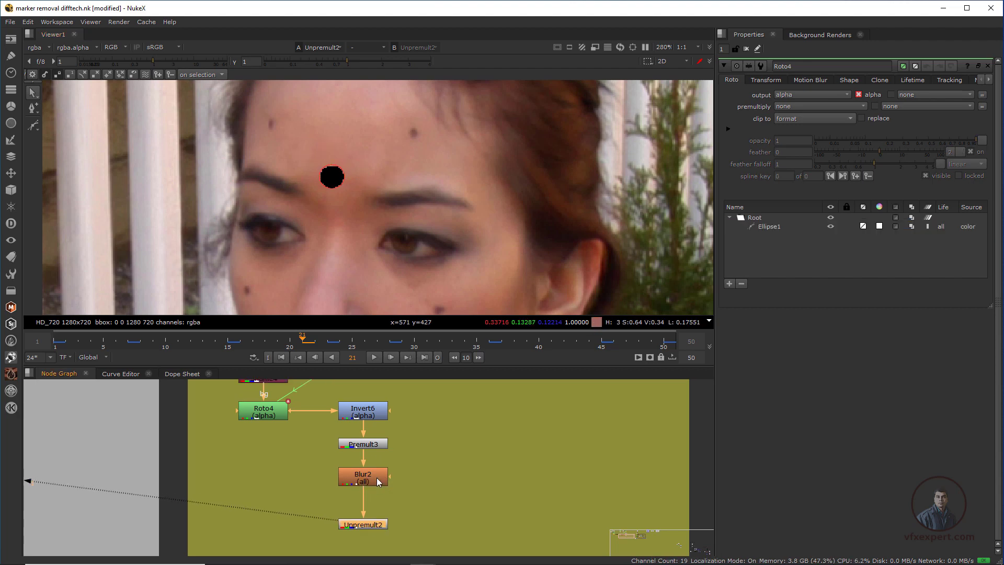
Set the Blur node's channels to rgba and mask it with the inverted rgba.alpha.
double_click(377, 479)
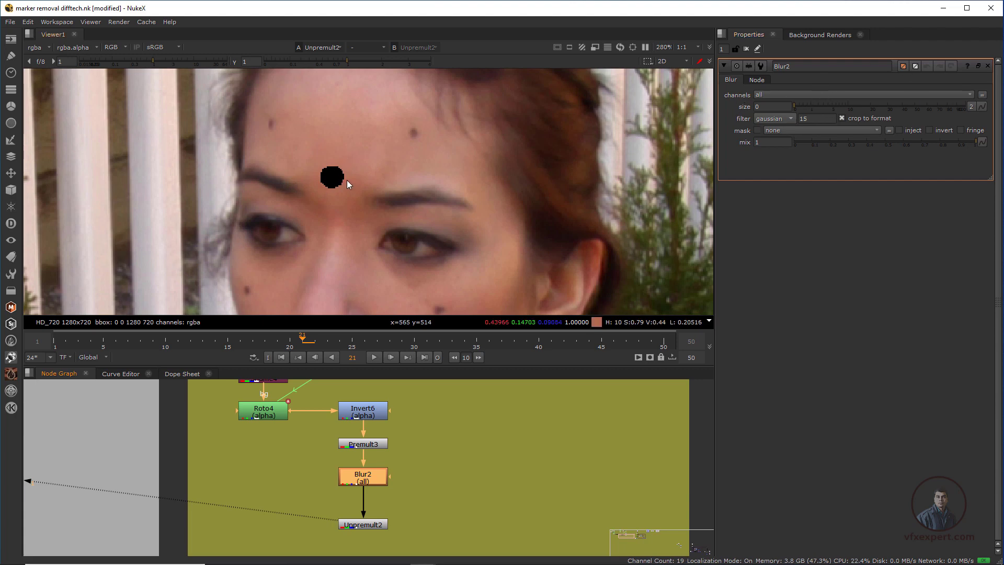
click(785, 95)
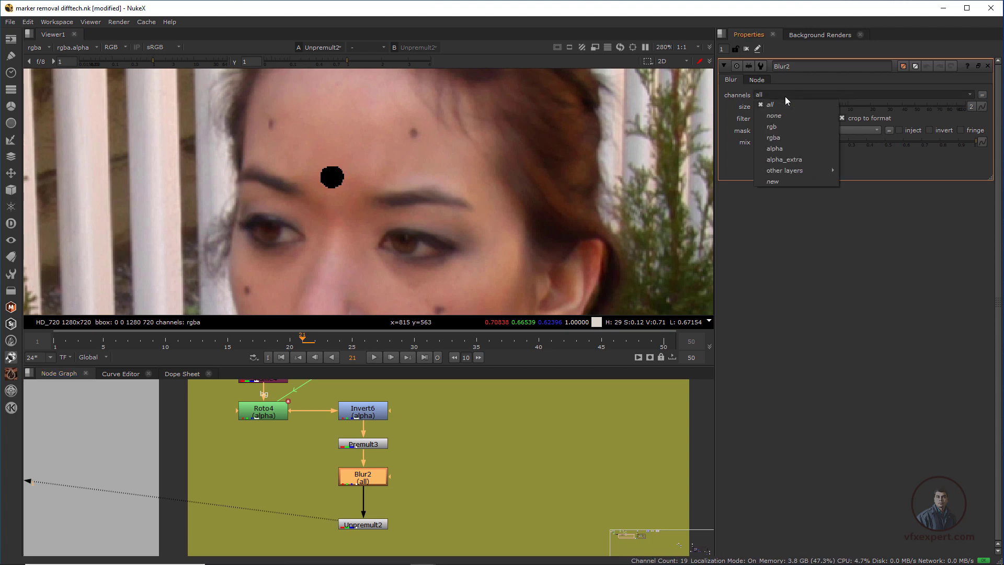
click(774, 137)
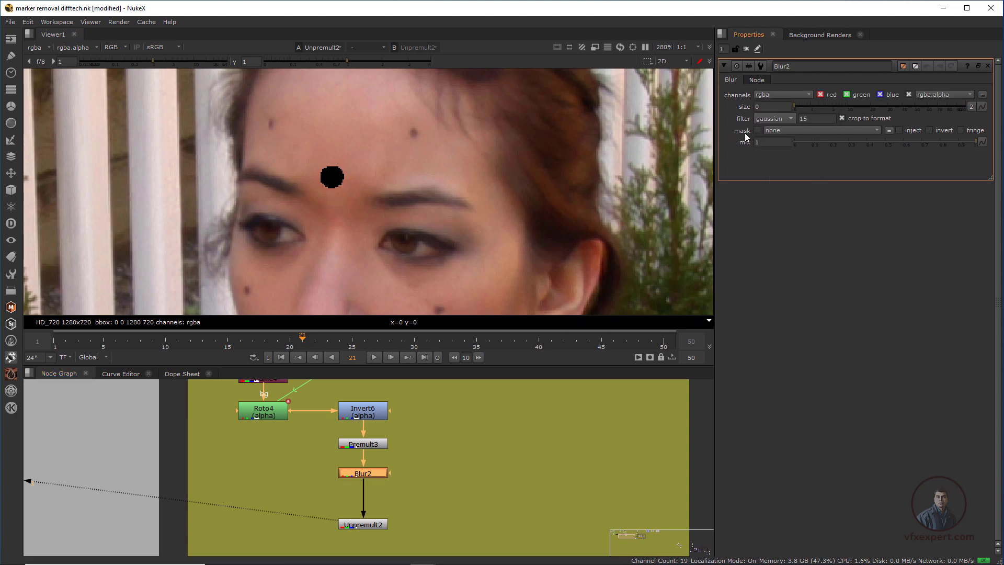
click(802, 130)
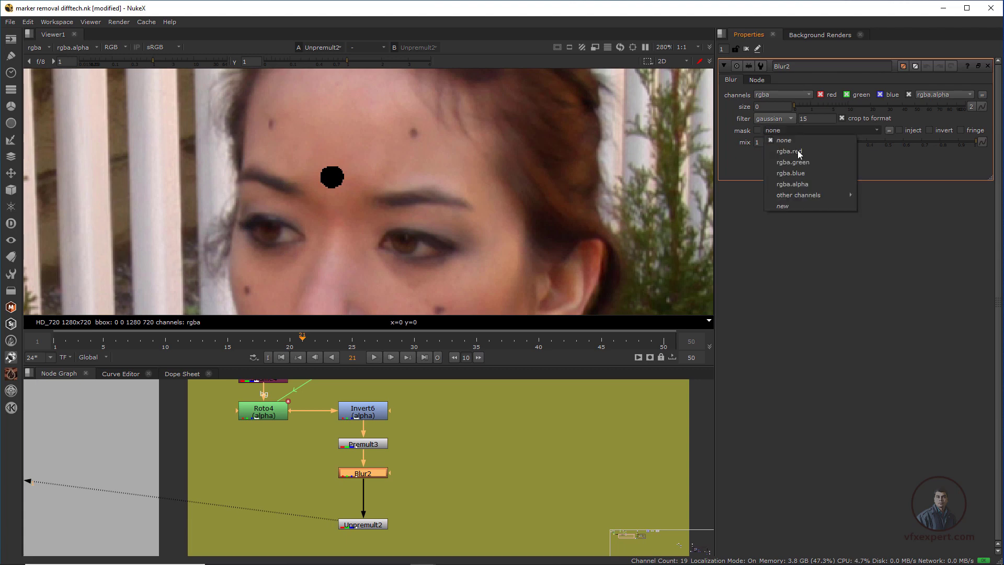
click(799, 183)
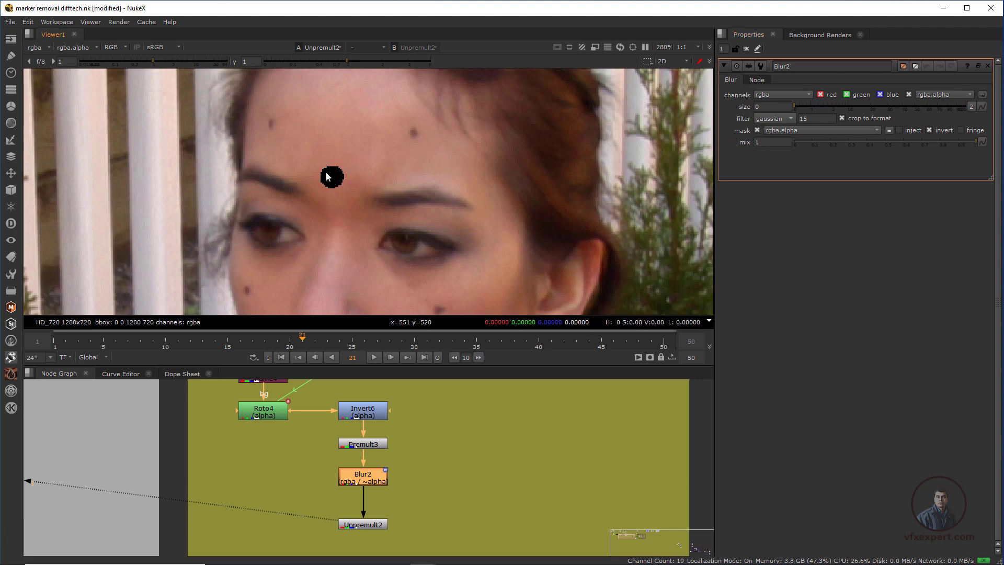
Raise the Blur node's size to 6.8 to fill the hole over the forehead marker.
drag(795, 107, 816, 109)
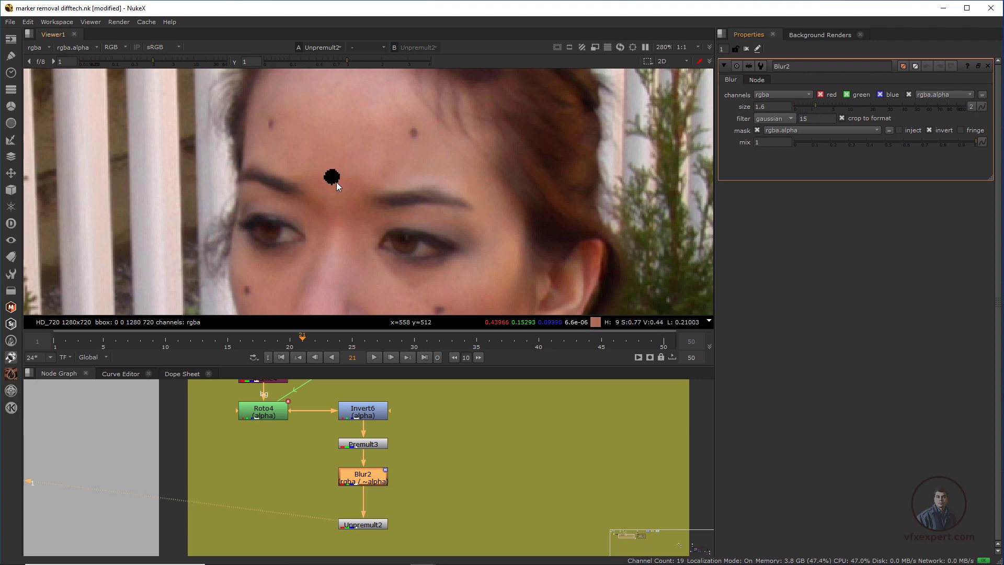
drag(819, 105, 839, 111)
scroll(557, 152, down, 5)
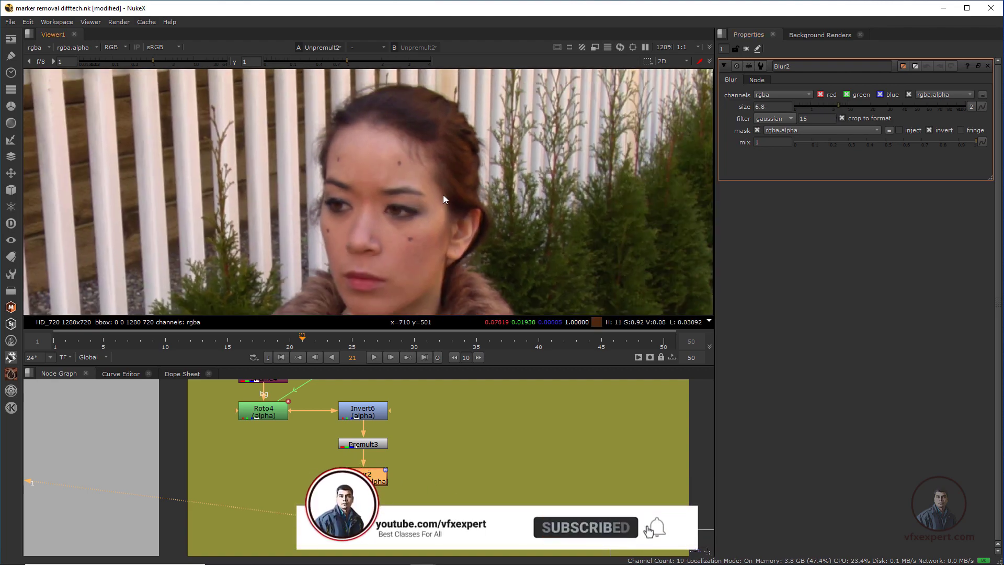
Play the shot from frame 1 to check the central forehead marker removal, and return to the first frame.
click(282, 357)
scroll(435, 162, up, 1)
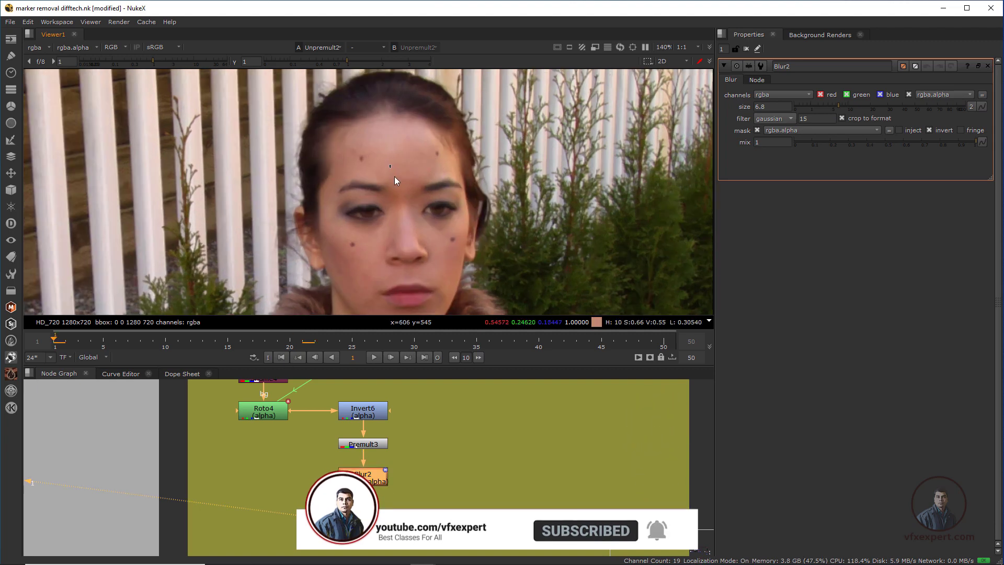
click(373, 358)
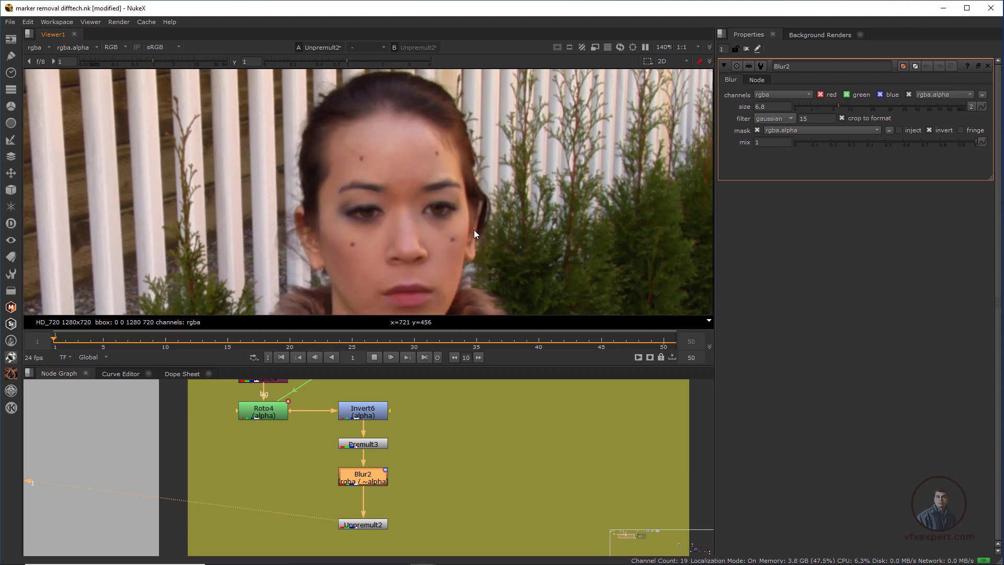
click(379, 354)
click(379, 357)
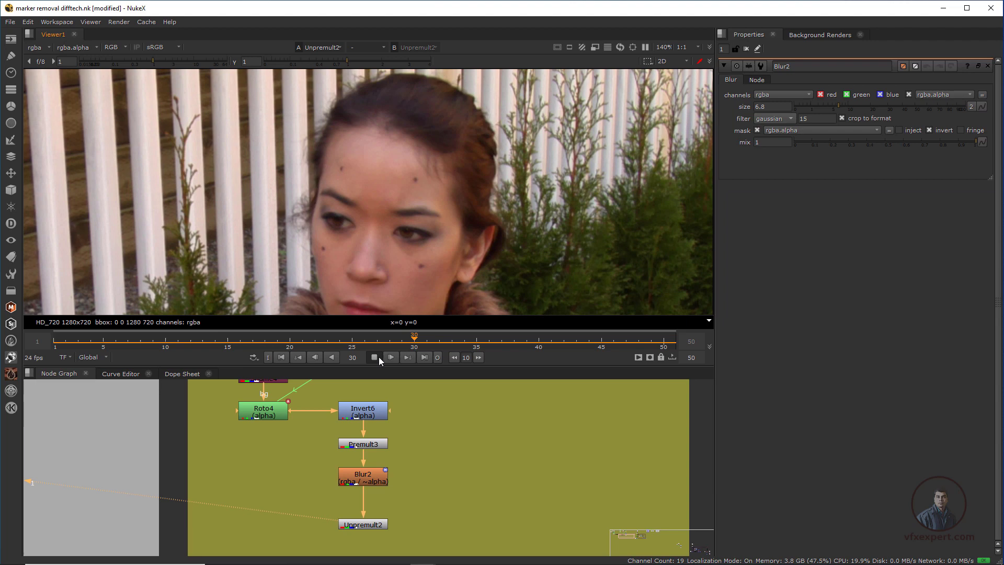
click(283, 357)
Draw a second ellipse in Roto4 at frame 1 around the marker on the left of the forehead in the image.
scroll(373, 152, up, 2)
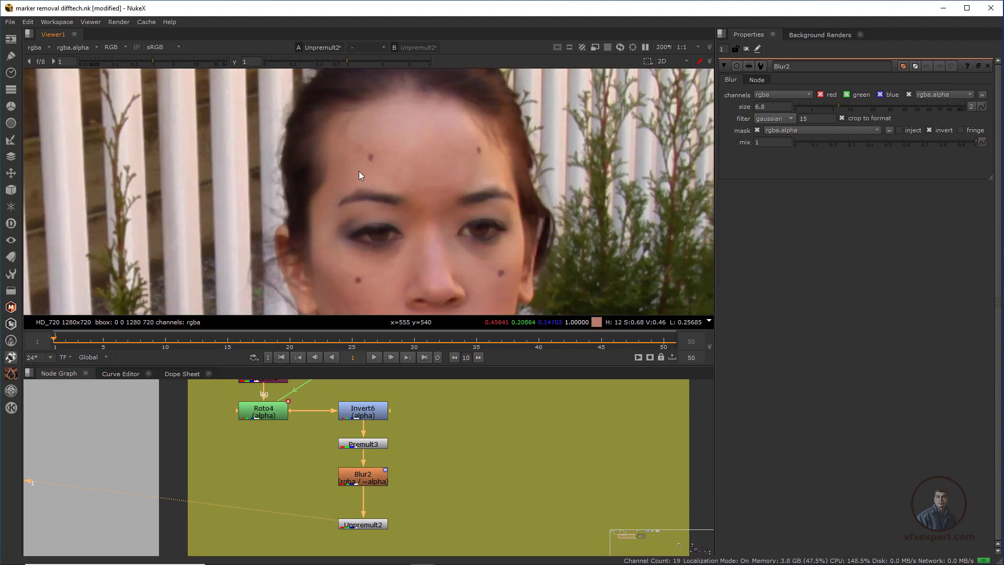
middle_drag(271, 417, 274, 443)
click(272, 442)
scroll(353, 143, up, 1)
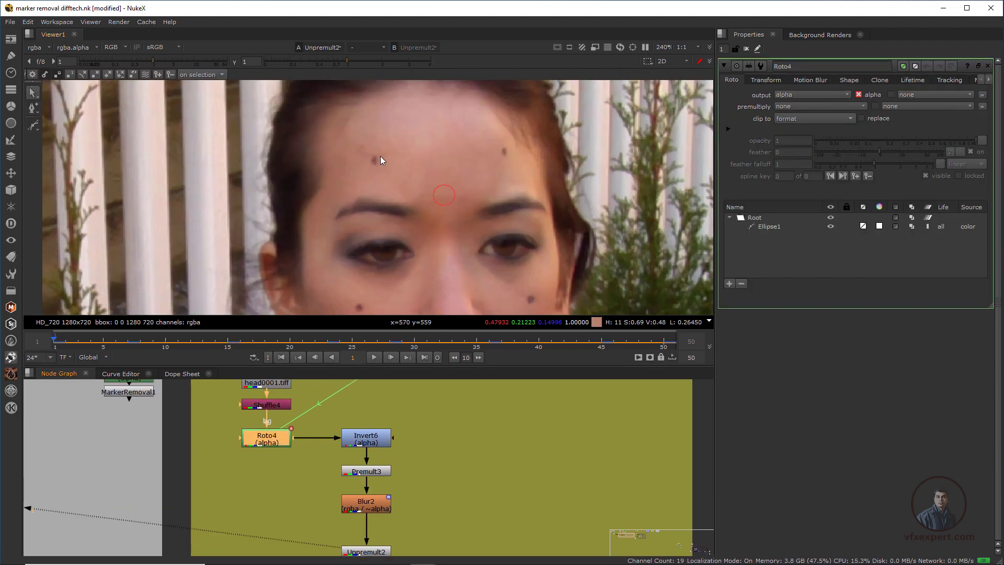
right_click(34, 109)
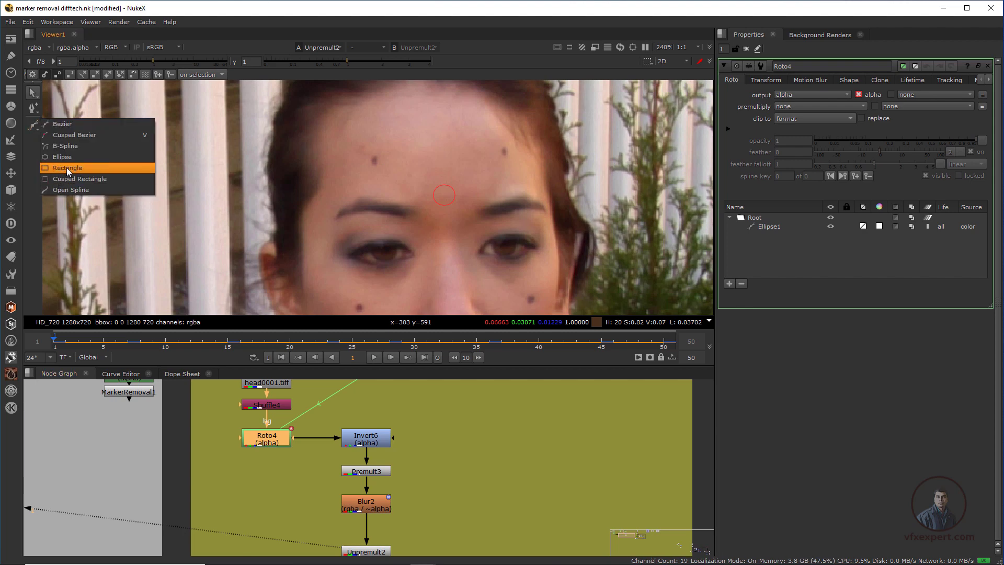
click(67, 166)
scroll(354, 157, up, 1)
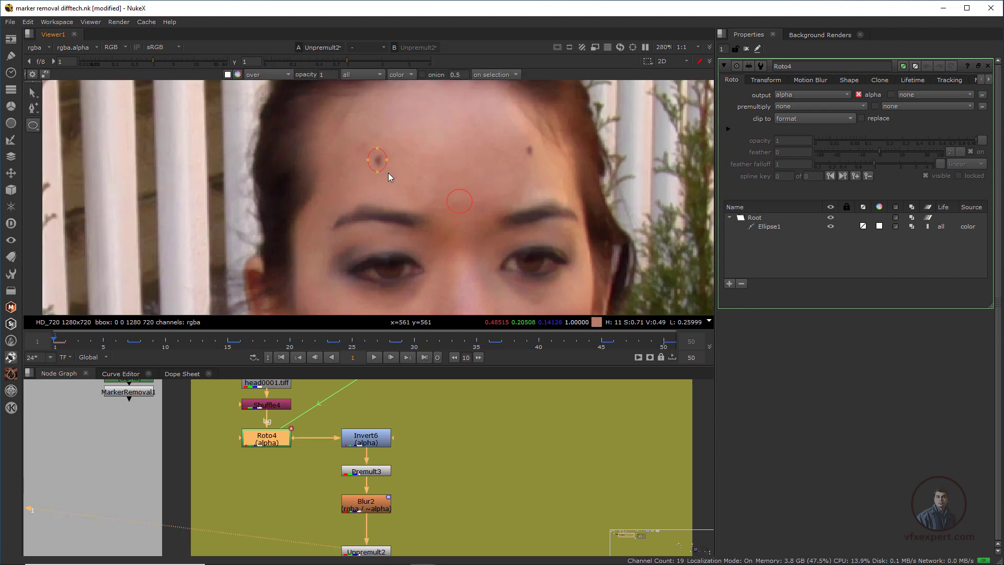
drag(389, 173, 365, 149)
scroll(388, 176, up, 3)
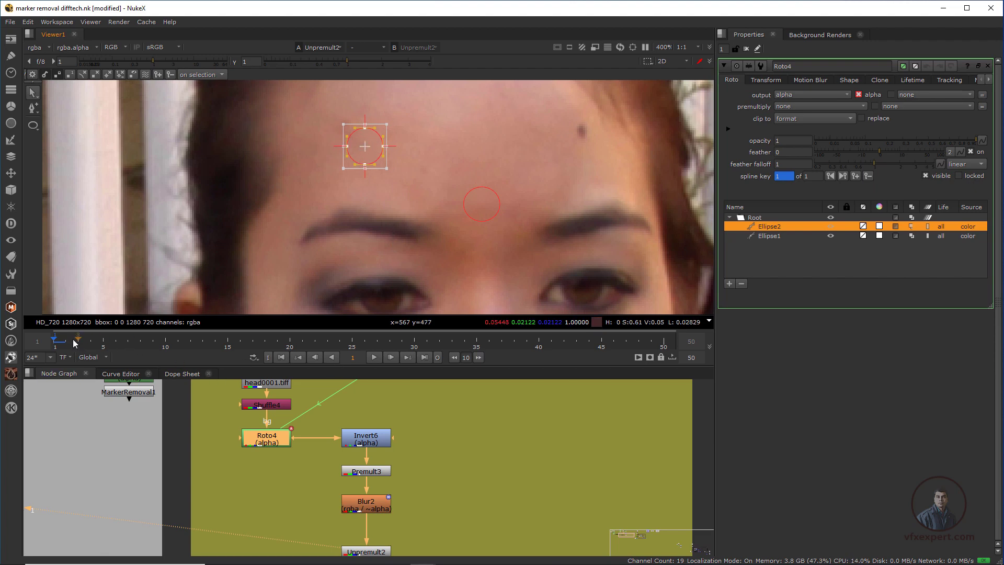
Keyframe the second ellipse's position at intervals through frame 50 so it follows the forehead marker.
drag(75, 343, 138, 342)
drag(300, 152, 312, 147)
drag(164, 340, 290, 341)
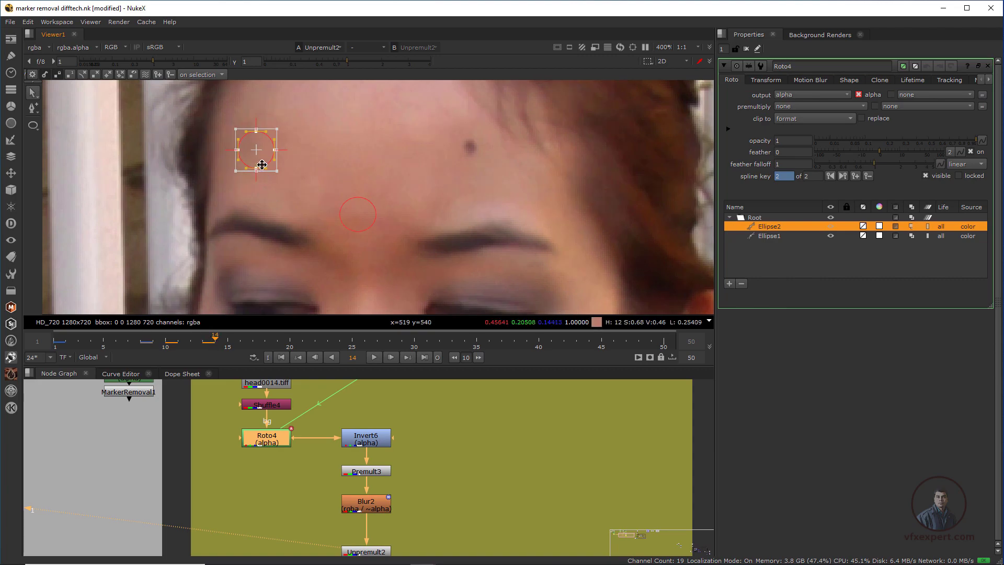
mouse_move(260, 153)
mouse_down()
mouse_move(253, 140)
mouse_move(248, 146)
mouse_up()
drag(289, 342, 440, 342)
drag(318, 182, 318, 187)
drag(440, 342, 514, 342)
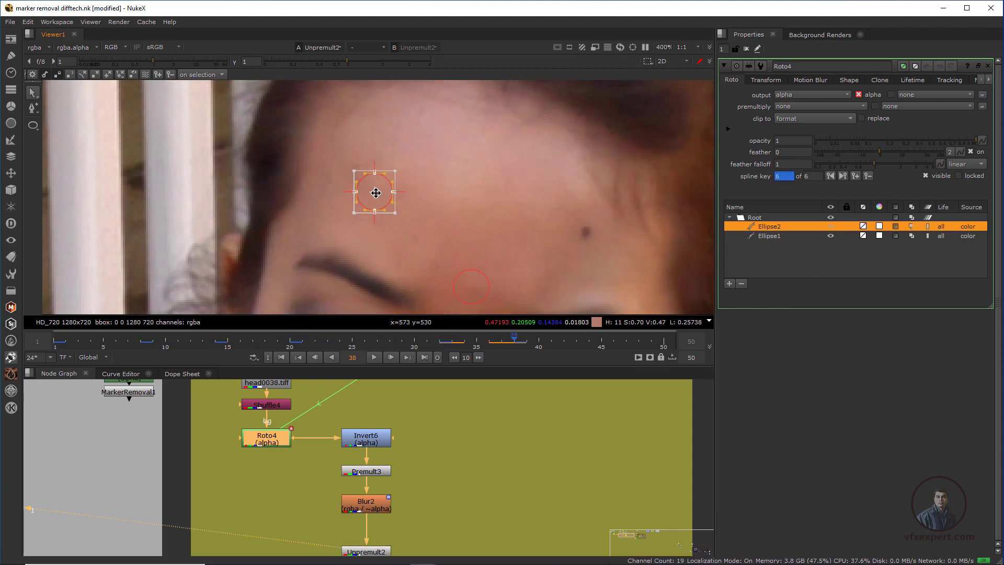
drag(375, 192, 372, 195)
drag(514, 343, 600, 343)
drag(377, 167, 401, 168)
scroll(291, 157, down, 2)
drag(613, 346, 664, 344)
scroll(366, 170, up, 2)
drag(367, 164, 349, 215)
scroll(349, 215, down, 5)
Collapse the Roto4 properties and play the shot from frame 1 to check the removal of the second marker.
drag(663, 344, 289, 365)
click(723, 65)
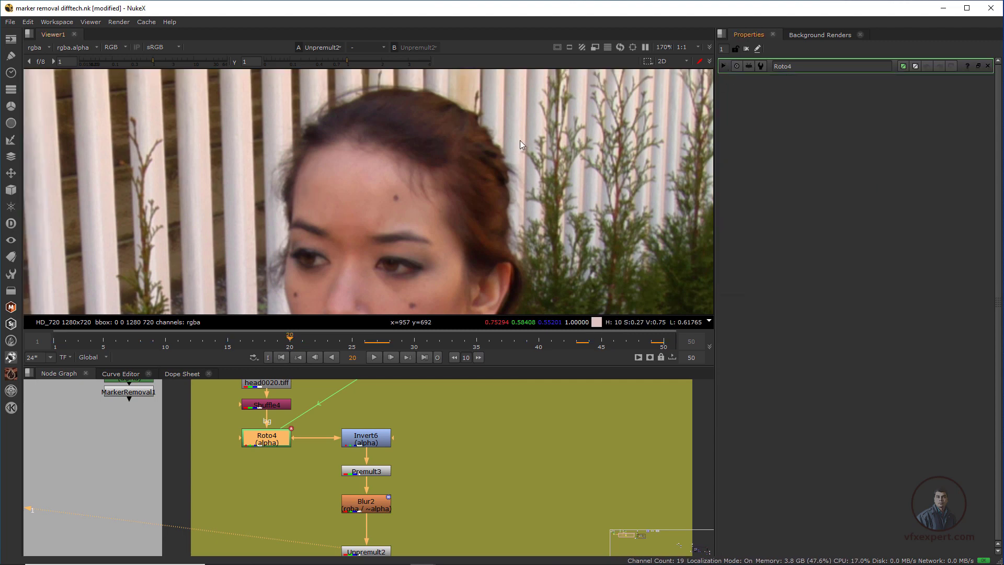
click(282, 357)
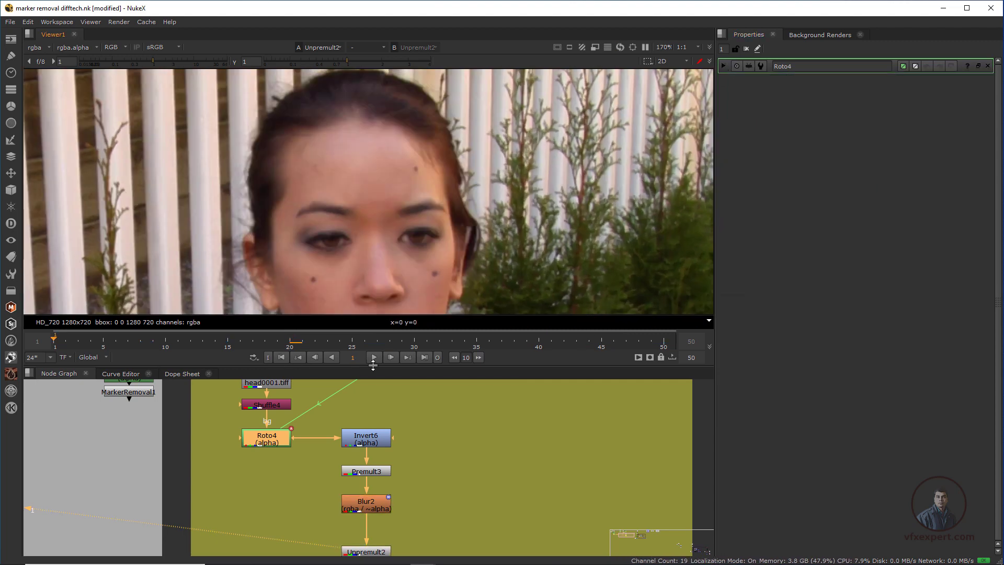
click(374, 357)
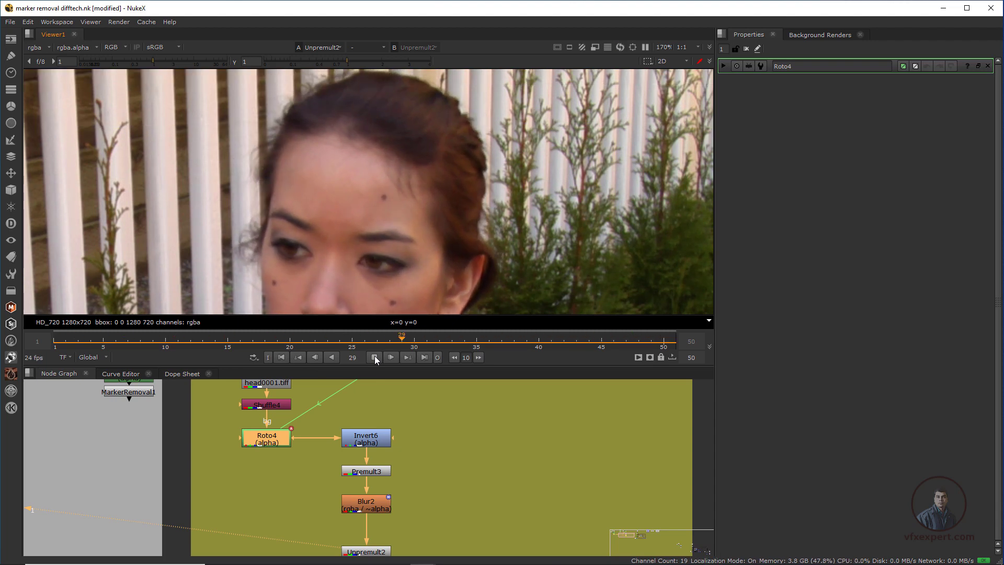
click(375, 357)
click(282, 357)
Reopen Roto4's properties and draw a third ellipse at frame 1 around the marker on the left cheek in the image.
scroll(387, 190, up, 5)
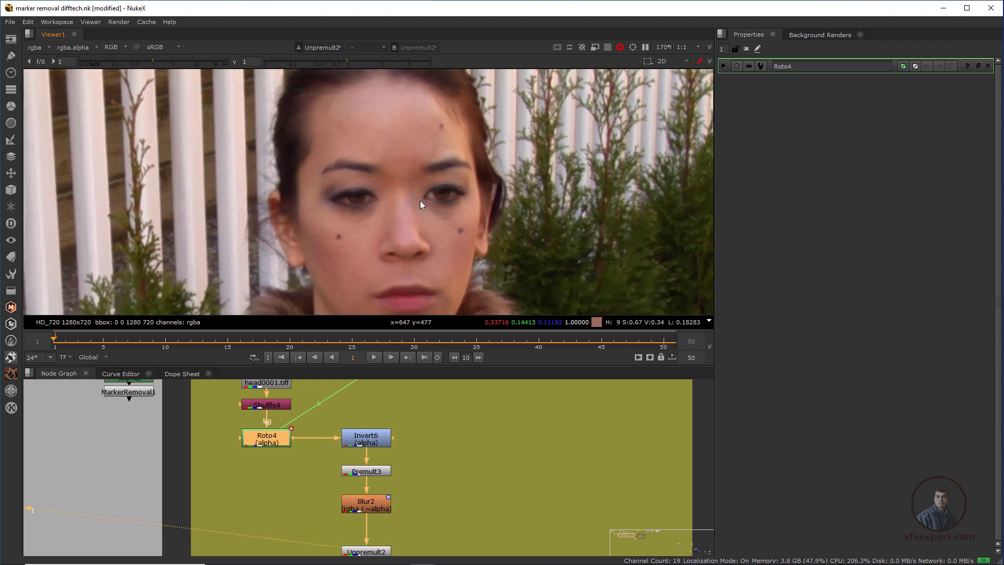
mouse_move(330, 231)
ctrl+shift+mouse_down()
mouse_move(358, 258)
mouse_move(362, 223)
ctrl+shift+mouse_up()
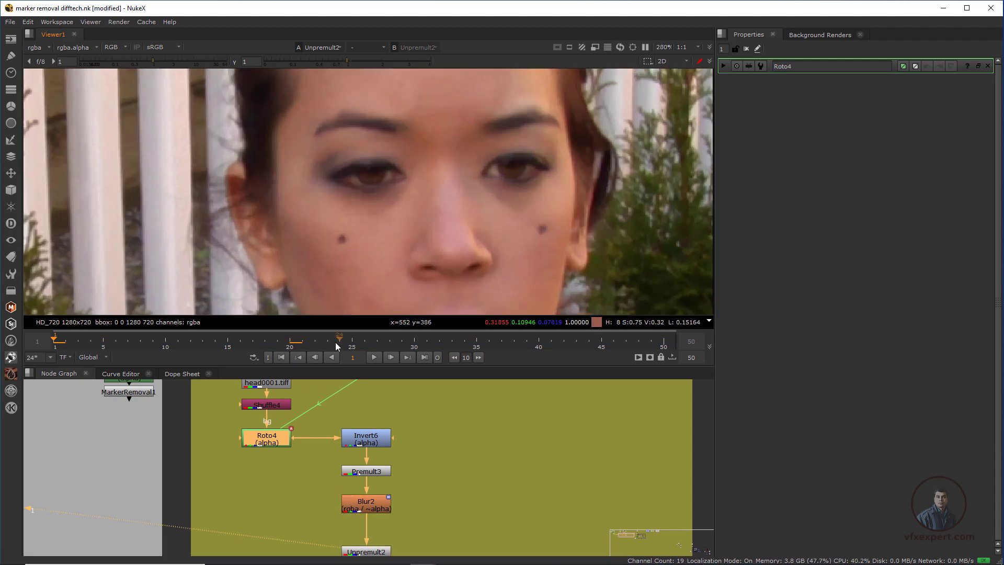
double_click(279, 442)
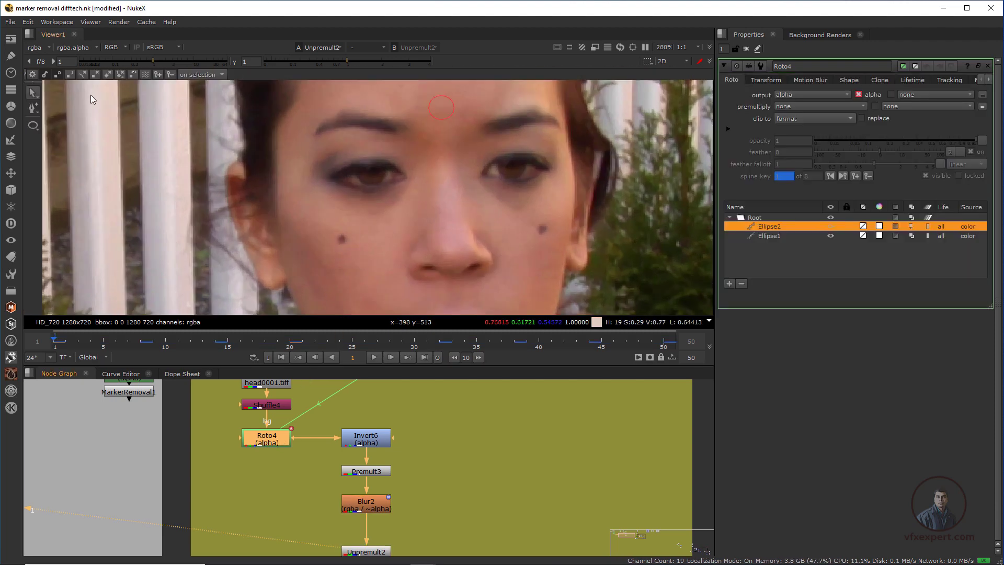
right_click(33, 125)
click(63, 157)
scroll(362, 202, up, 2)
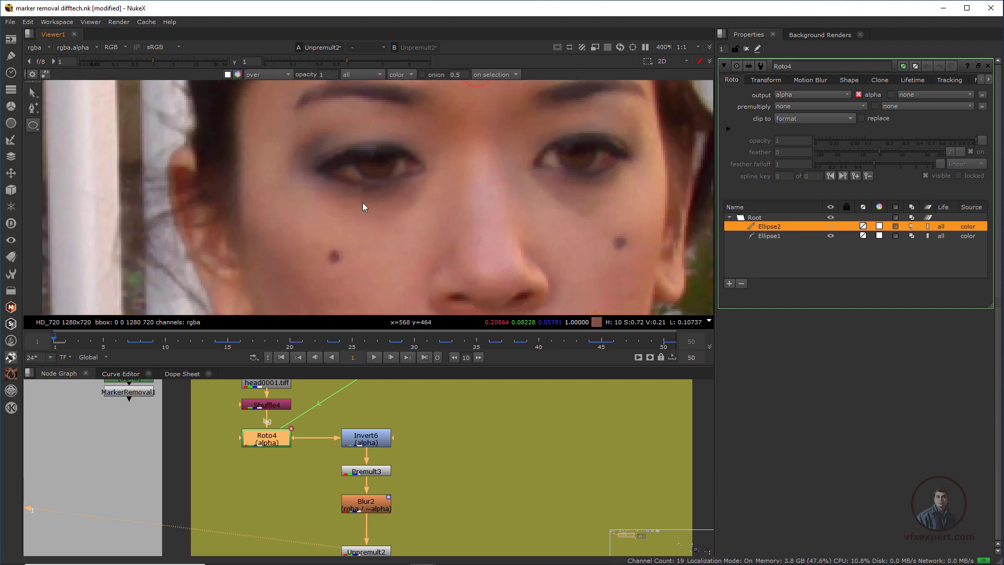
drag(360, 227, 366, 232)
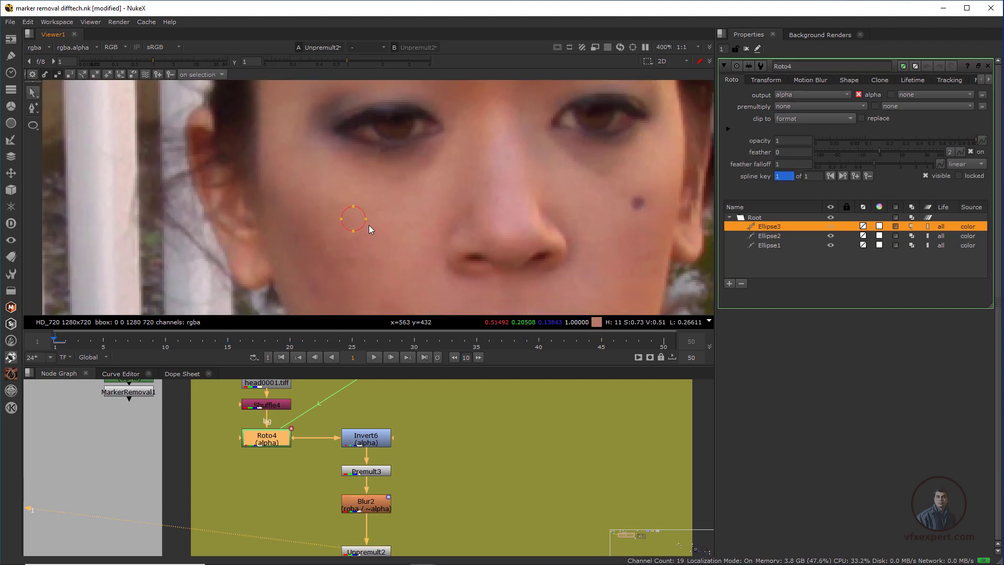
Keyframe the third ellipse's position at intervals through frame 45 so it follows the cheek marker, and play the shot.
scroll(370, 225, up, 1)
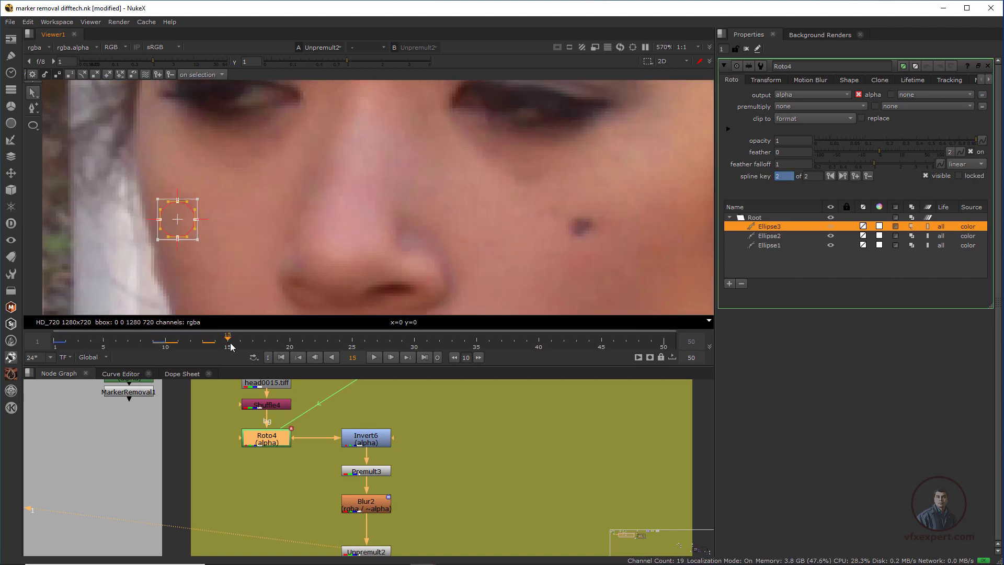
drag(314, 346, 369, 352)
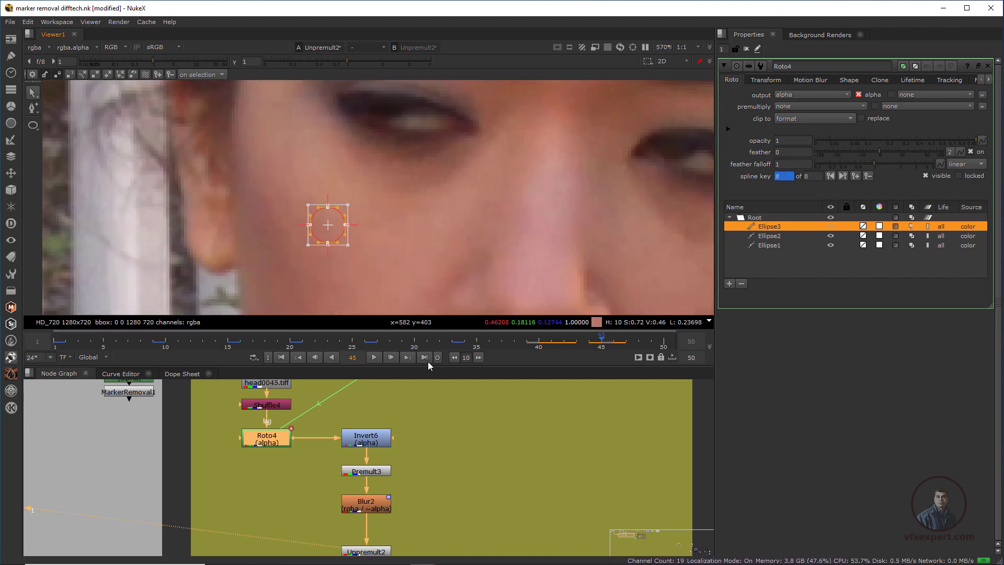
click(373, 358)
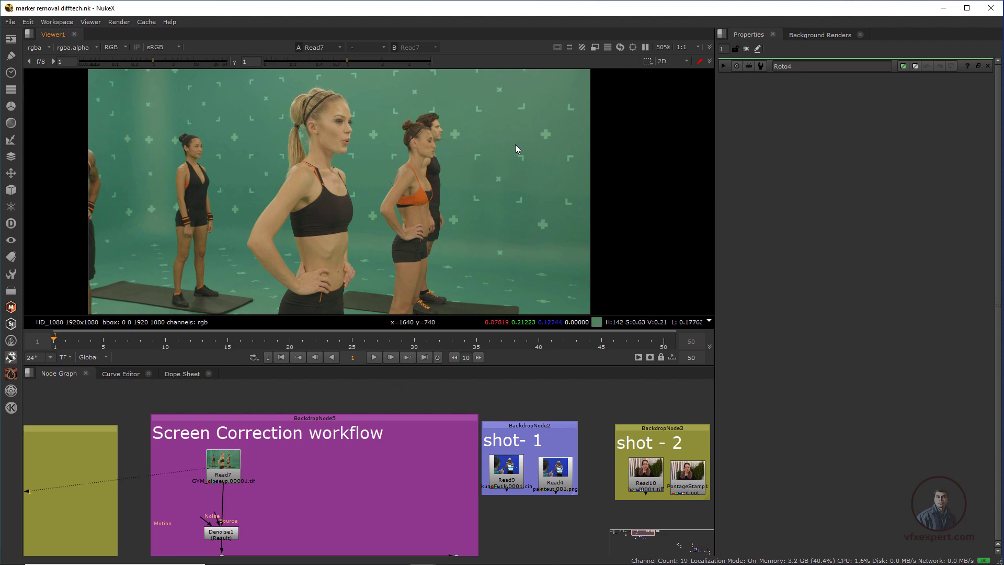
Examine the gym green-screen plate and enlarge the node graph around the Screen Correction workflow.
drag(523, 193, 550, 217)
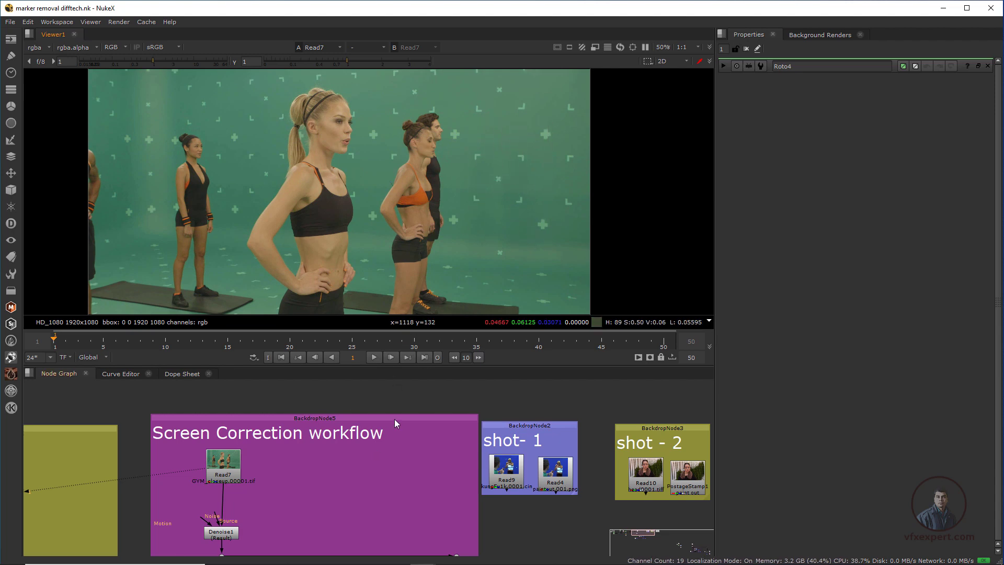
scroll(395, 420, down, 2)
middle_drag(382, 473, 385, 447)
mouse_move(391, 366)
mouse_down()
mouse_move(412, 314)
mouse_move(397, 329)
mouse_move(398, 371)
mouse_up()
key(f)
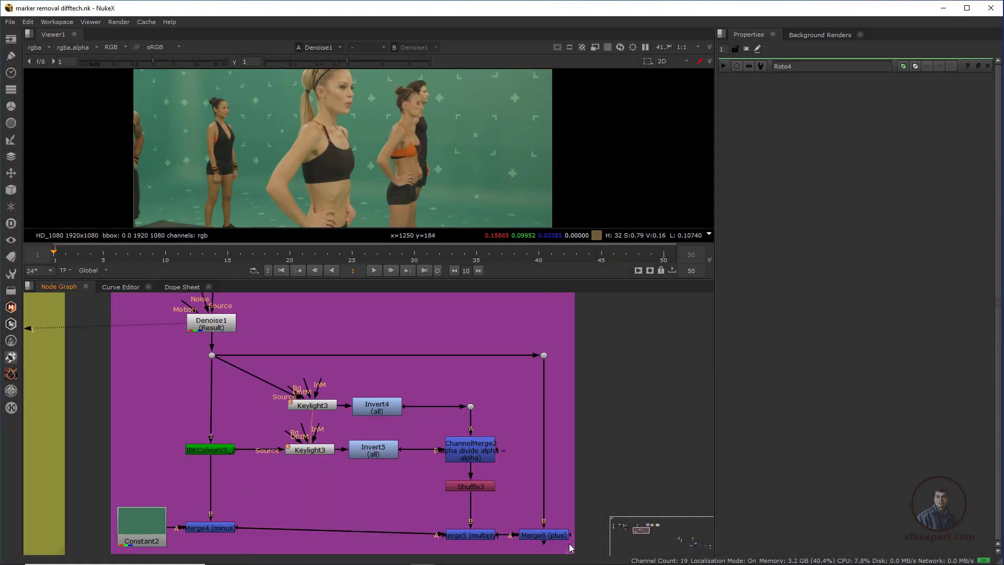
View the Merge6 (plus) output of the Screen Correction workflow and review its node tree.
click(555, 536)
key(1)
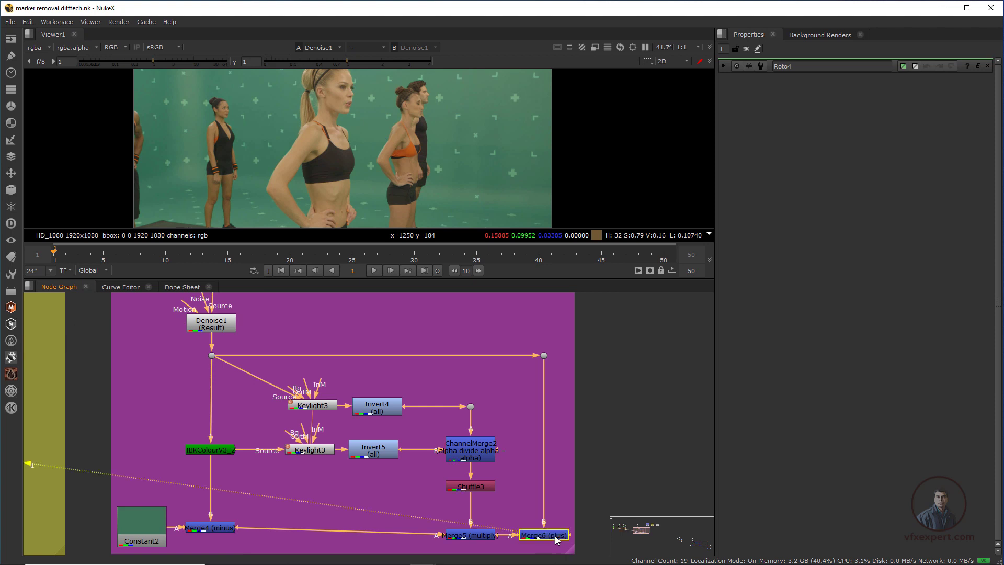
scroll(441, 177, down, 1)
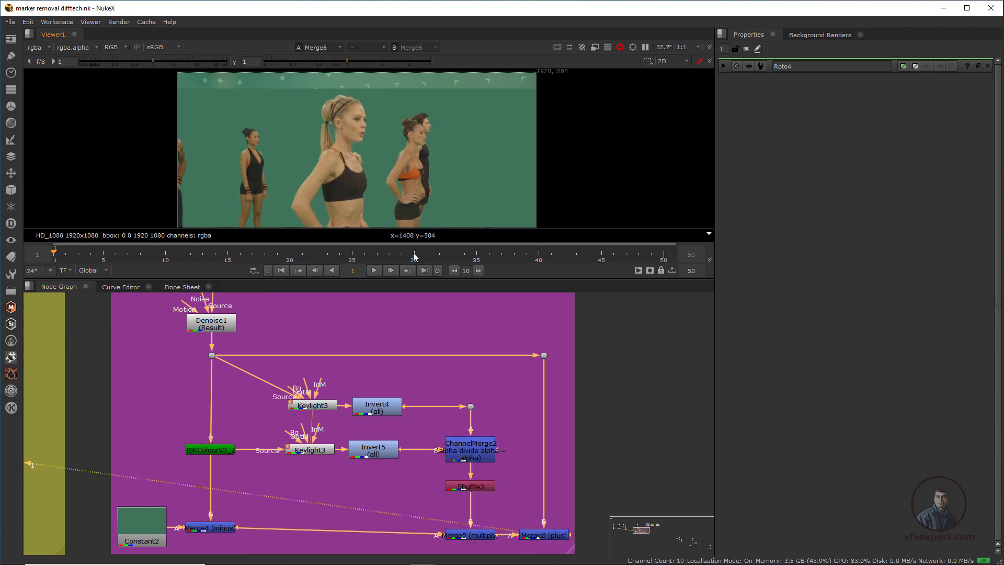
drag(422, 279, 422, 313)
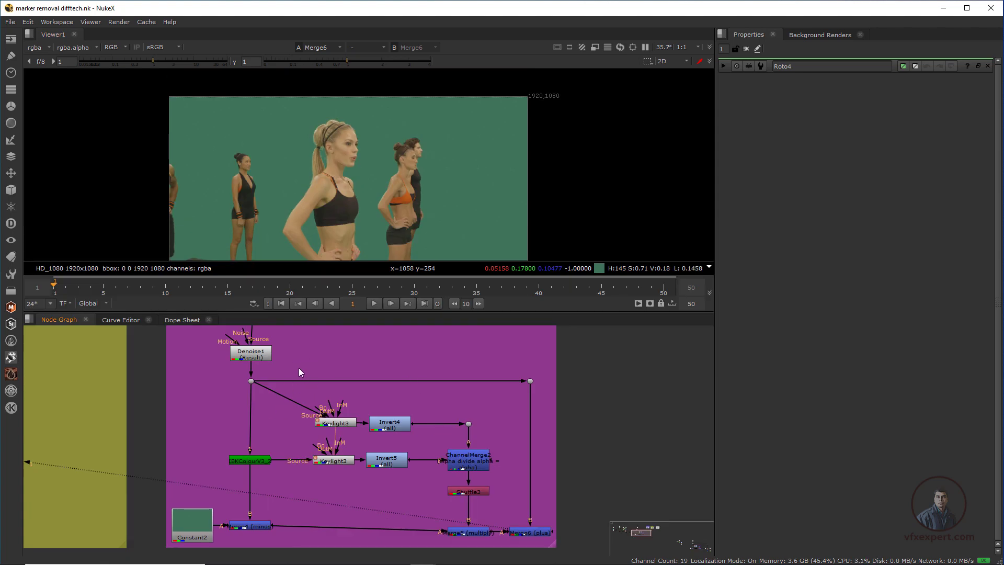
middle_drag(299, 369, 289, 390)
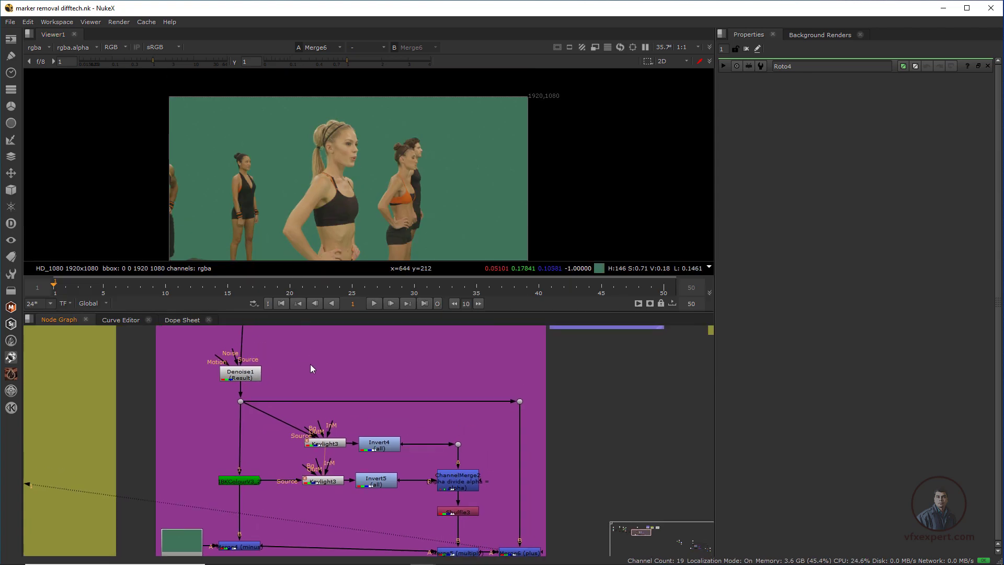
scroll(311, 369, down, 8)
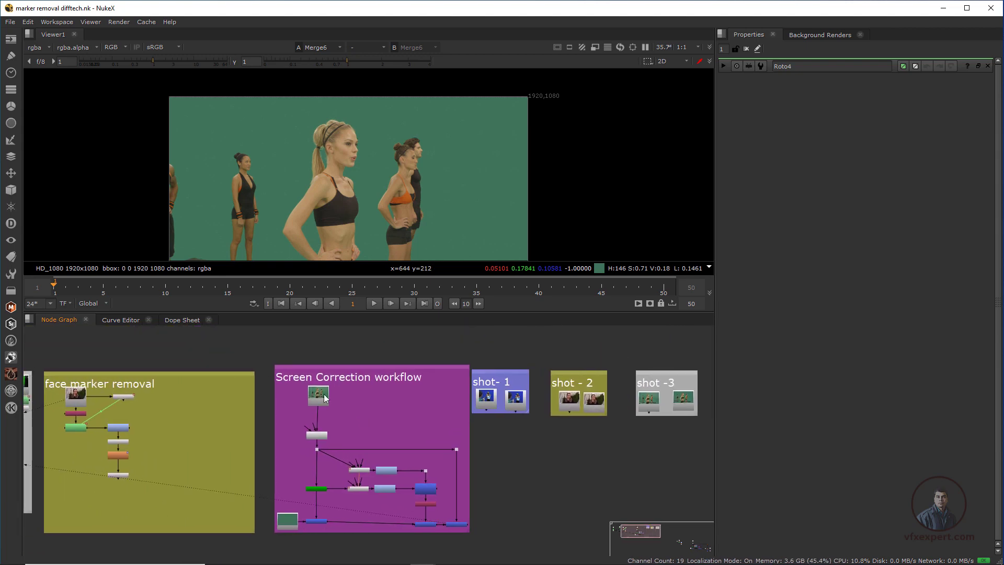
Copy the IBKColour node from the Screen Correction workflow and paste it below Denoise3 in the Read11 branch.
scroll(324, 398, up, 6)
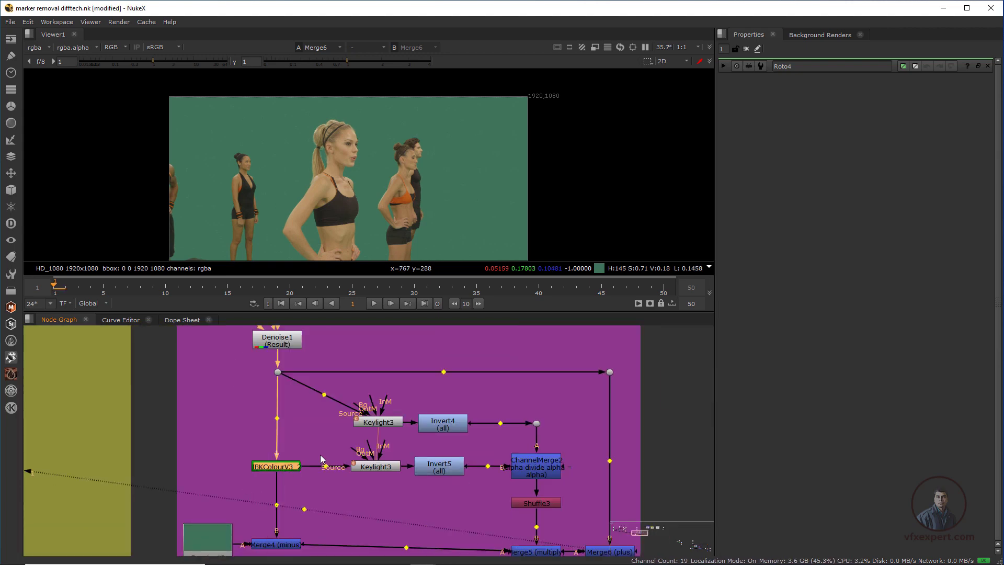
scroll(322, 460, down, 6)
scroll(480, 439, up, 2)
key(ctrl+v)
click(375, 361)
click(384, 423)
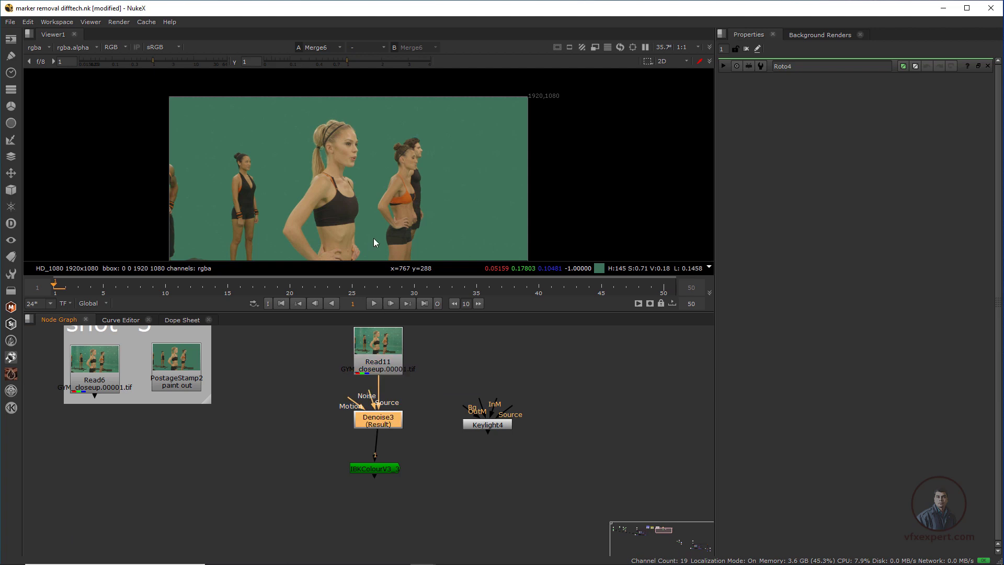
View the Denoise3 output, align the IBKColour node directly beneath it and view the IBKColour clean plate.
key(1)
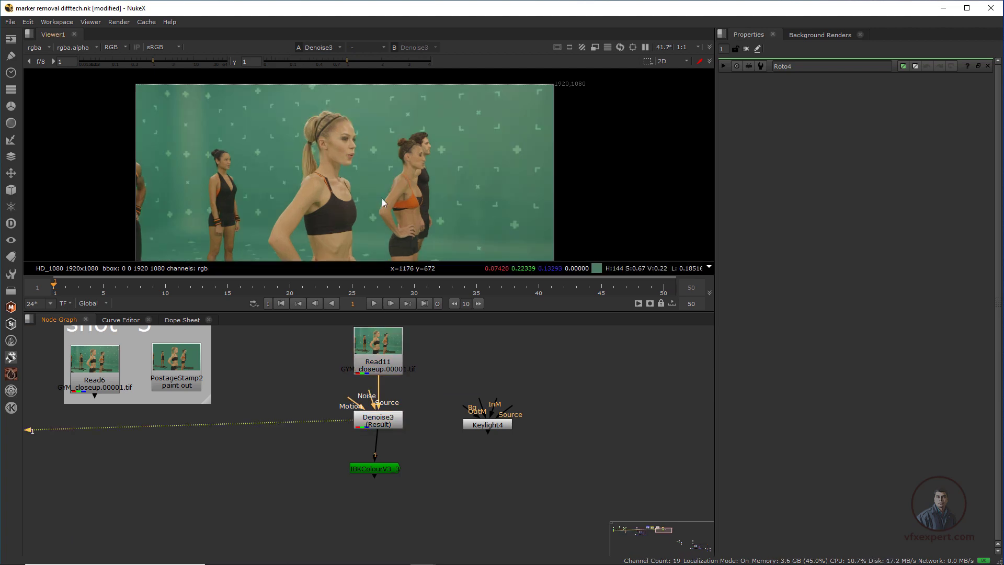
drag(391, 475, 393, 477)
key(1)
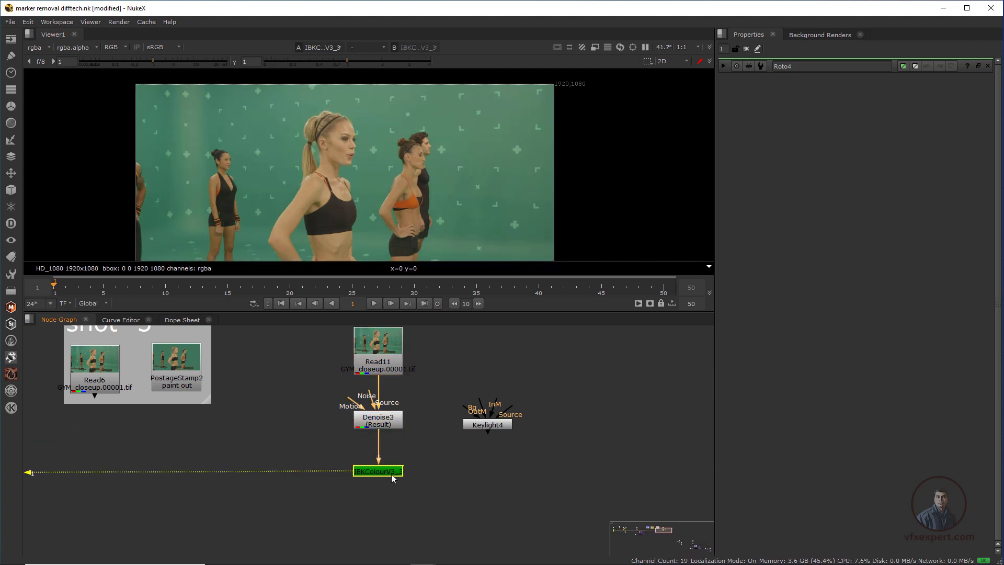
scroll(378, 186, down, 2)
scroll(383, 190, up, 1)
middle_drag(380, 205, 403, 200)
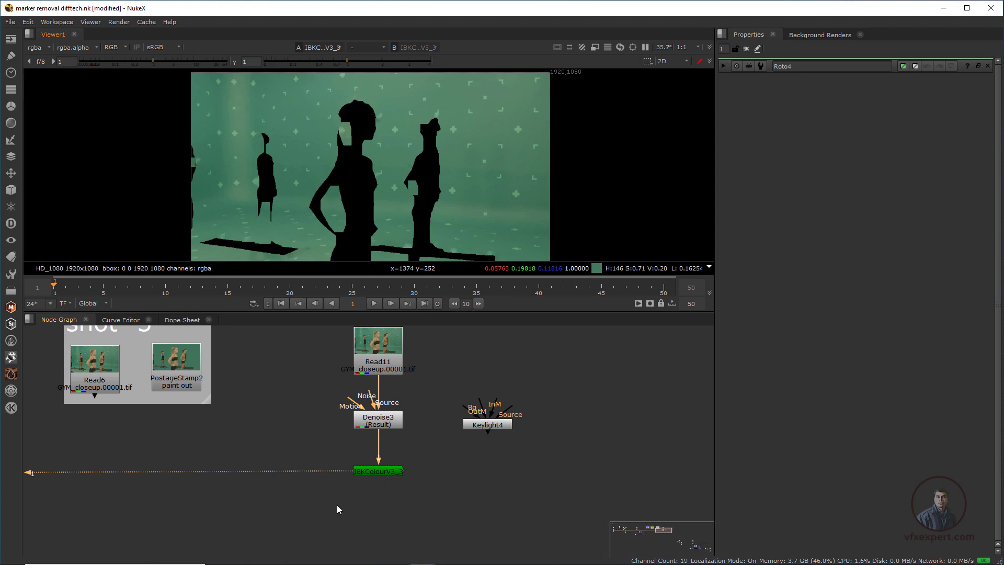
Place Keylight4 beside Denoise3 and view the Denoise3 output.
drag(336, 504, 435, 462)
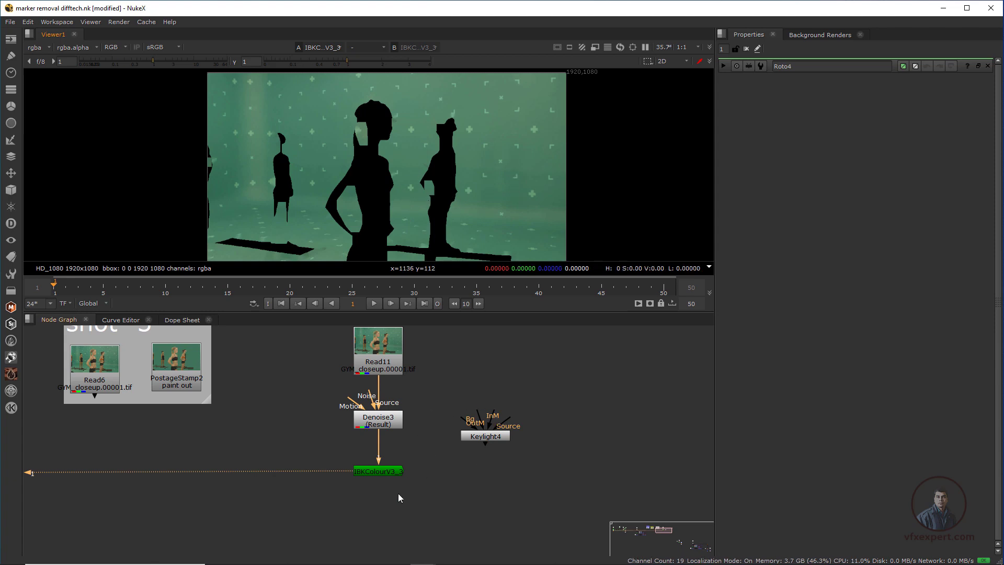
drag(480, 436, 494, 425)
middle_drag(446, 451, 398, 456)
drag(453, 433, 442, 433)
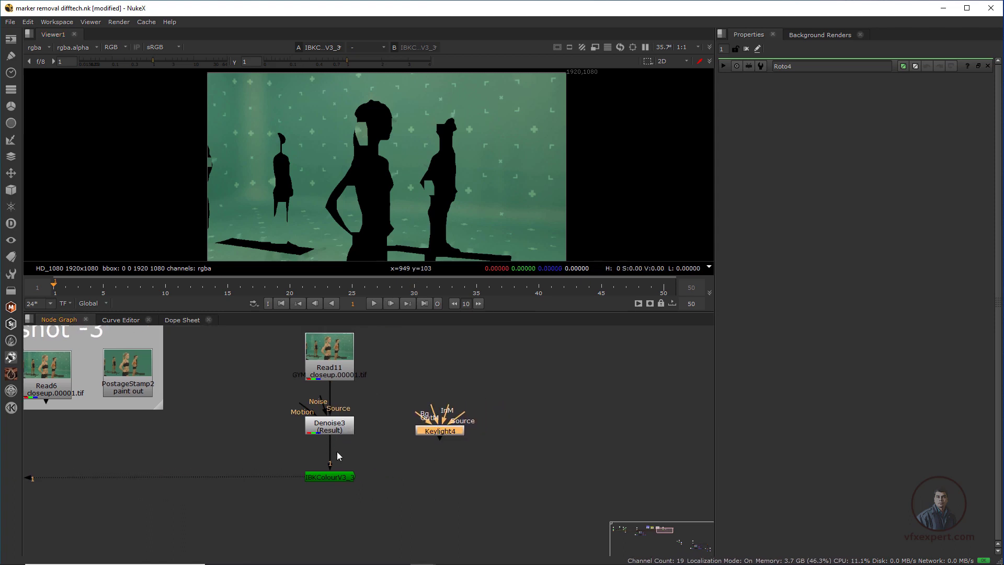
click(343, 429)
key(1)
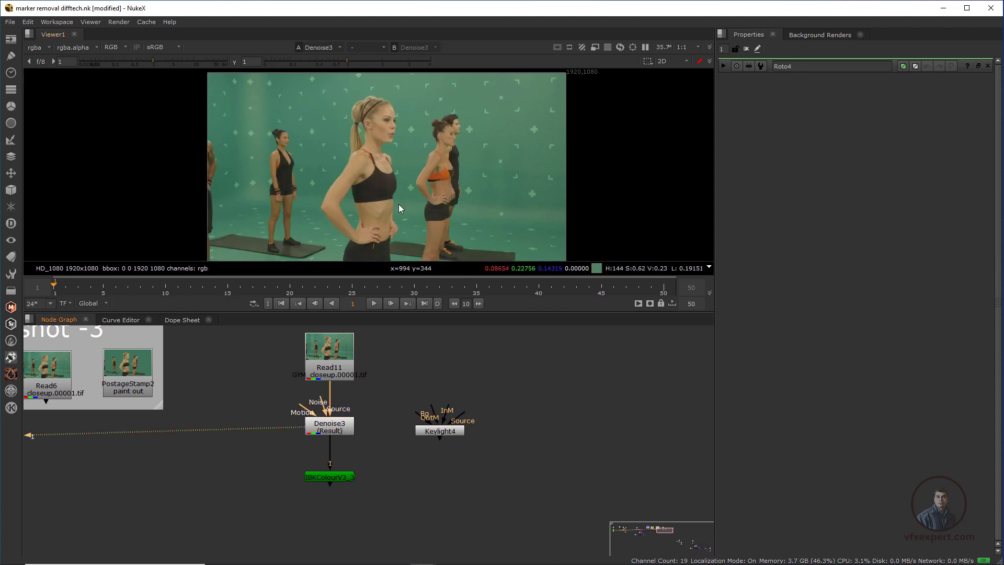
Connect Keylight4's Source input to Denoise3, level the node with it and view the Keylight4 output.
drag(434, 435, 334, 426)
drag(454, 441, 444, 425)
key(1)
scroll(432, 168, down, 1)
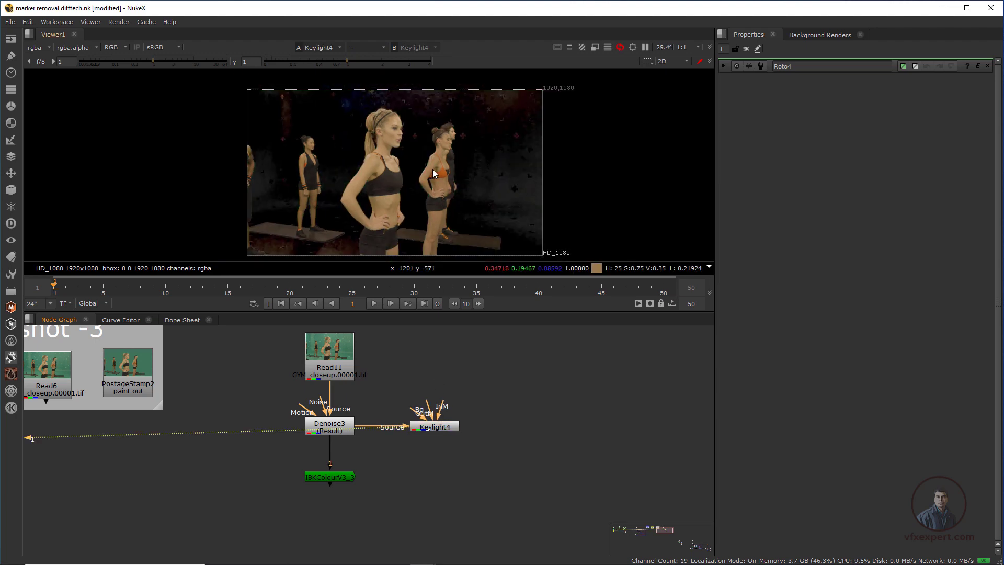
Inspect the Keylight4 alpha matte around the performers and the screen markers.
middle_drag(424, 169, 447, 154)
key(a)
scroll(451, 150, up, 5)
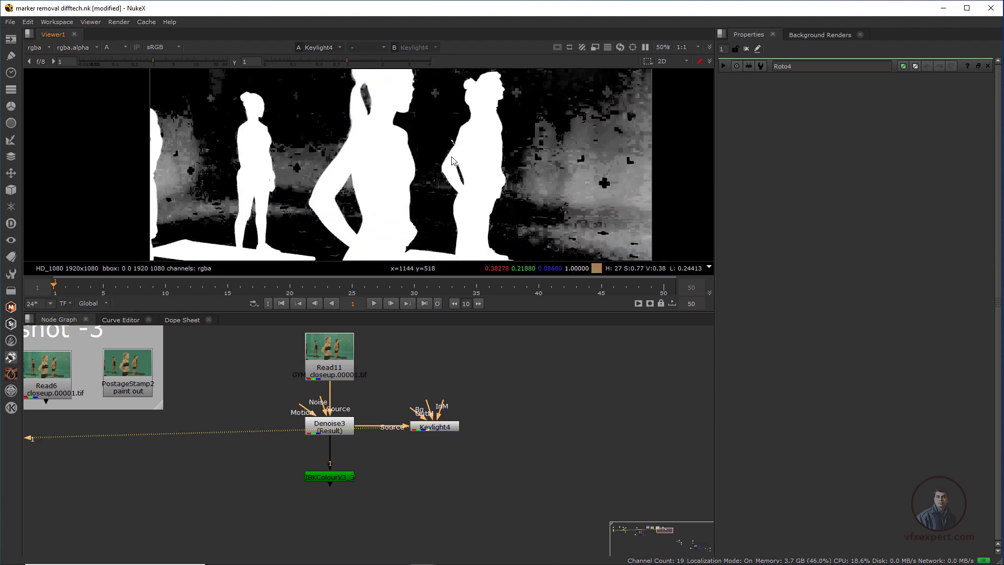
scroll(453, 168, down, 3)
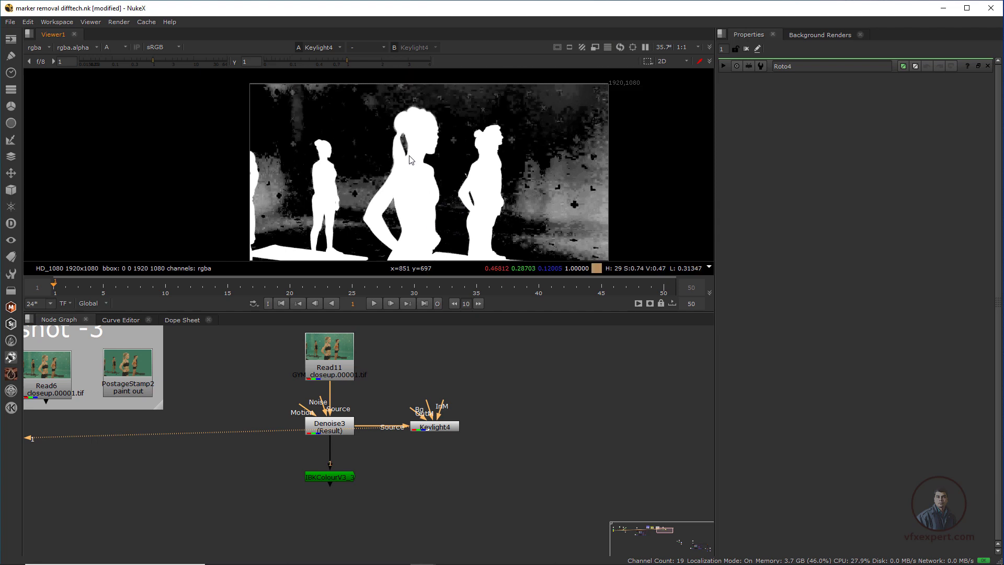
scroll(418, 165, up, 3)
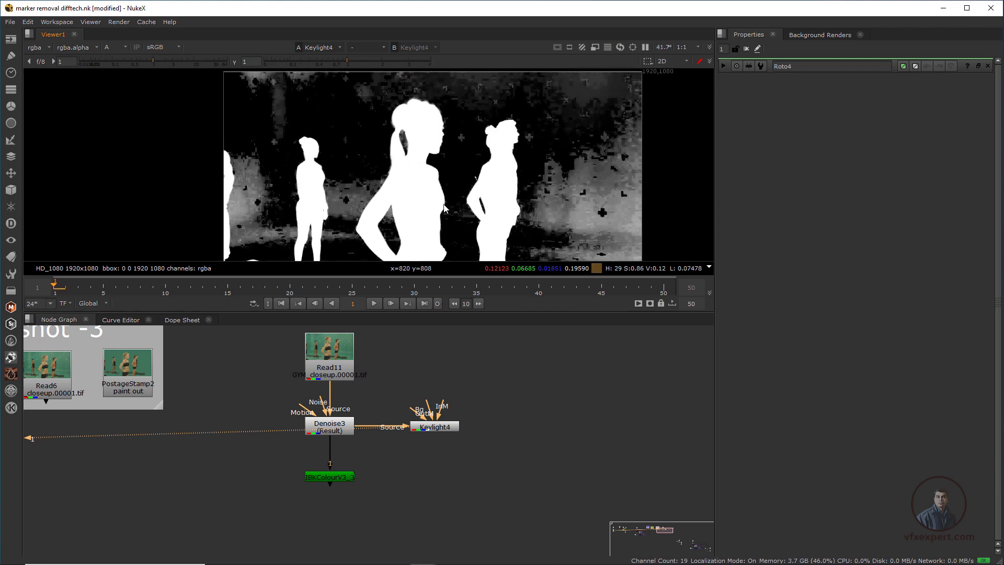
scroll(446, 178, up, 2)
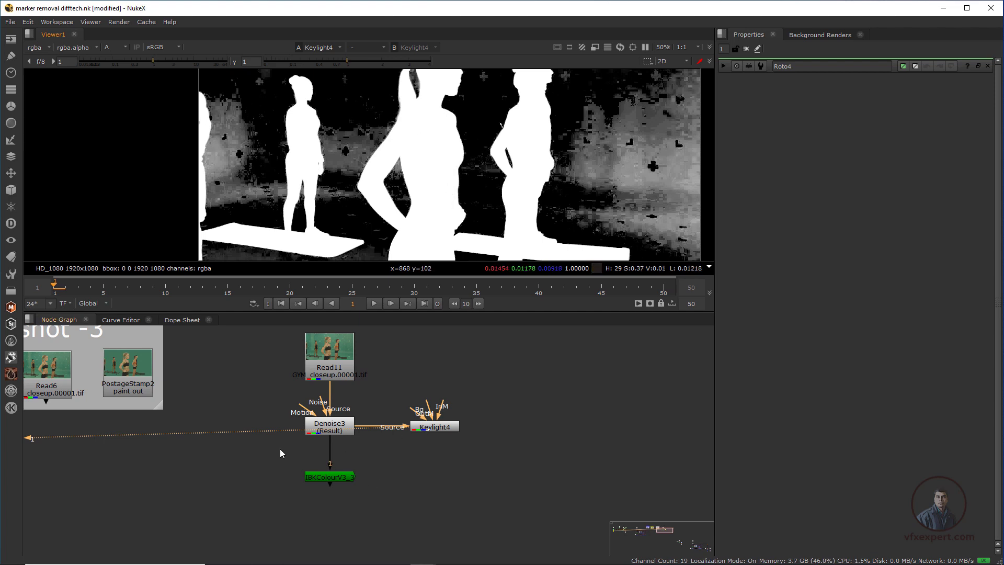
Bring the Viewer1 node from the tracking marker removal area across the graph to just below Keylight4.
scroll(211, 454, down, 3)
middle_drag(211, 454, 421, 437)
scroll(256, 452, down, 4)
middle_drag(47, 469, 283, 450)
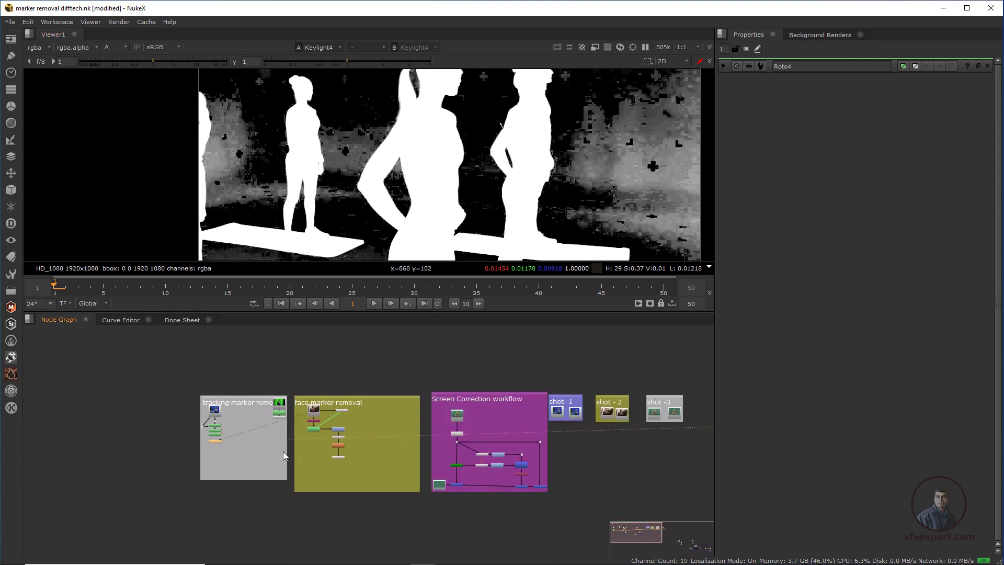
scroll(240, 441, up, 4)
mouse_move(193, 444)
mouse_down()
mouse_move(311, 480)
mouse_move(570, 463)
mouse_up()
middle_drag(570, 464, 178, 468)
drag(178, 466, 607, 438)
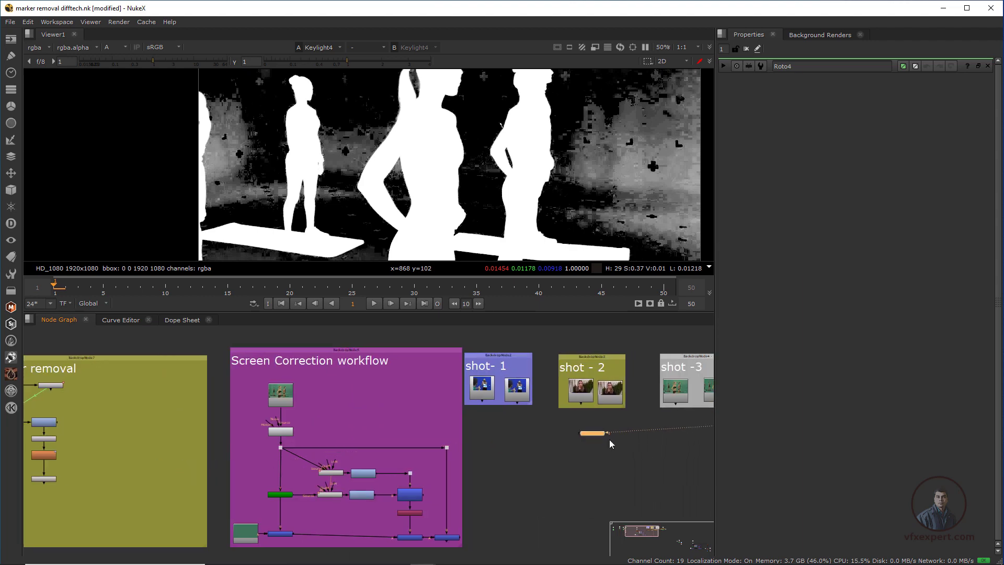
middle_drag(607, 439, 205, 469)
scroll(205, 469, up, 3)
drag(194, 463, 582, 464)
middle_drag(574, 390, 521, 373)
Switch the viewer back to the colour channels and place the Viewer1 node to the lower right of Keylight4.
scroll(452, 149, down, 6)
key(a)
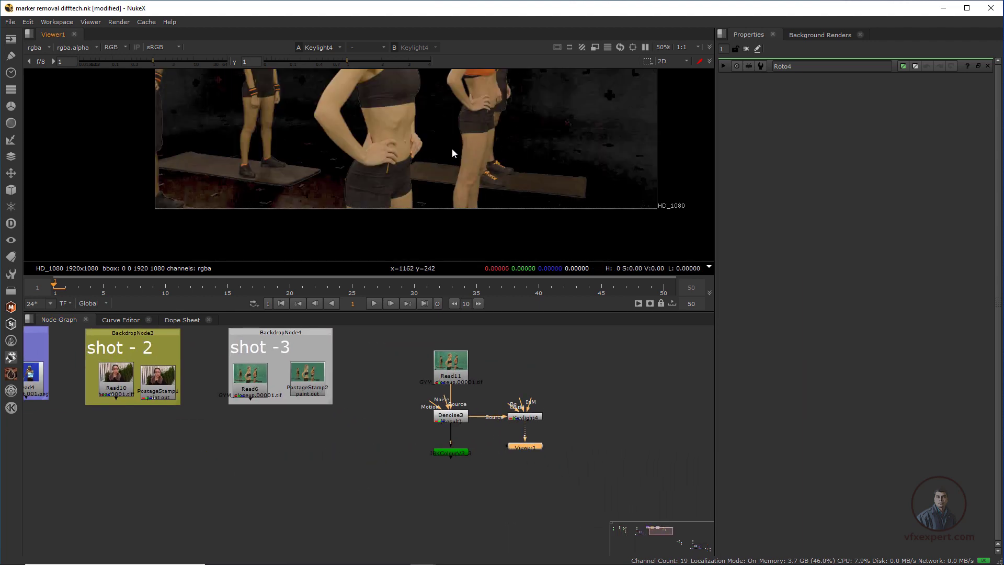
middle_drag(555, 428, 428, 434)
scroll(428, 434, up, 3)
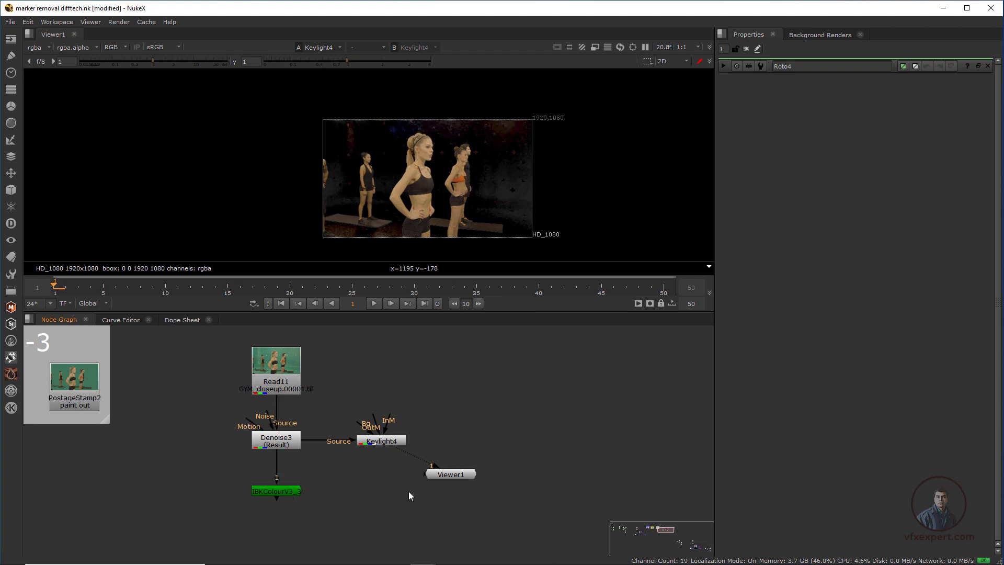
drag(450, 478, 477, 470)
Clone Keylight4, place the clone below the original and connect its Source input to the IBKColour node.
click(389, 444)
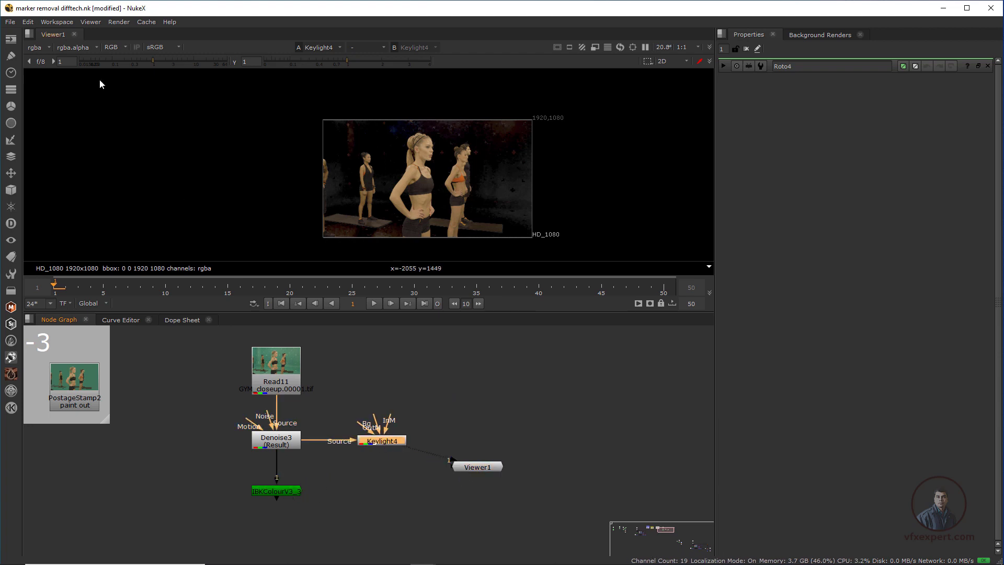
click(27, 22)
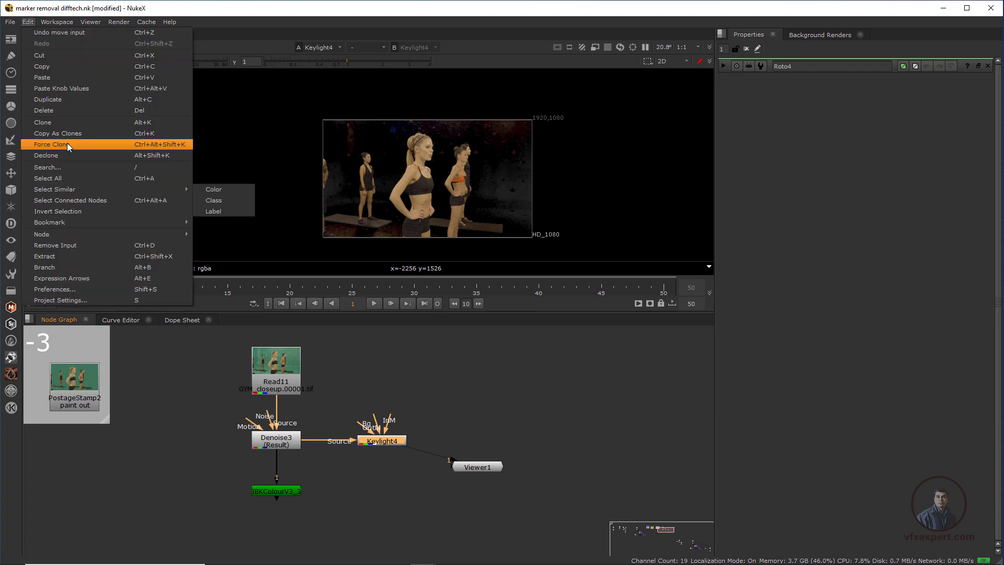
click(61, 124)
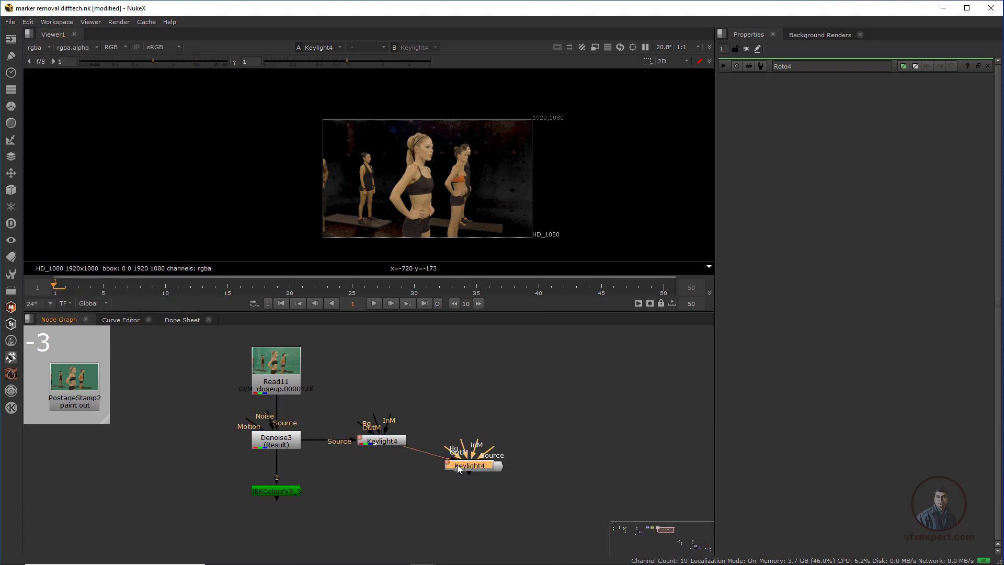
click(369, 498)
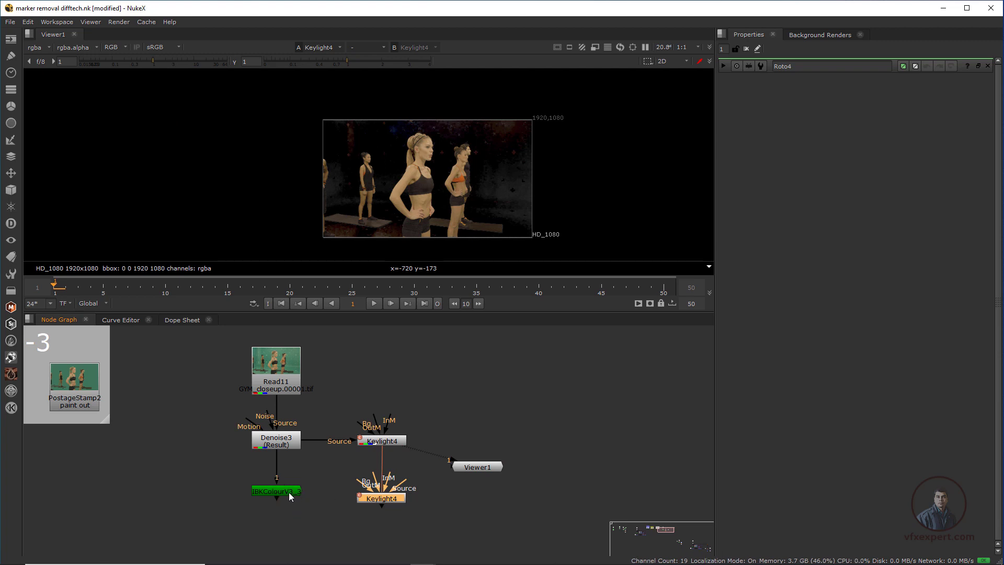
drag(406, 480, 278, 491)
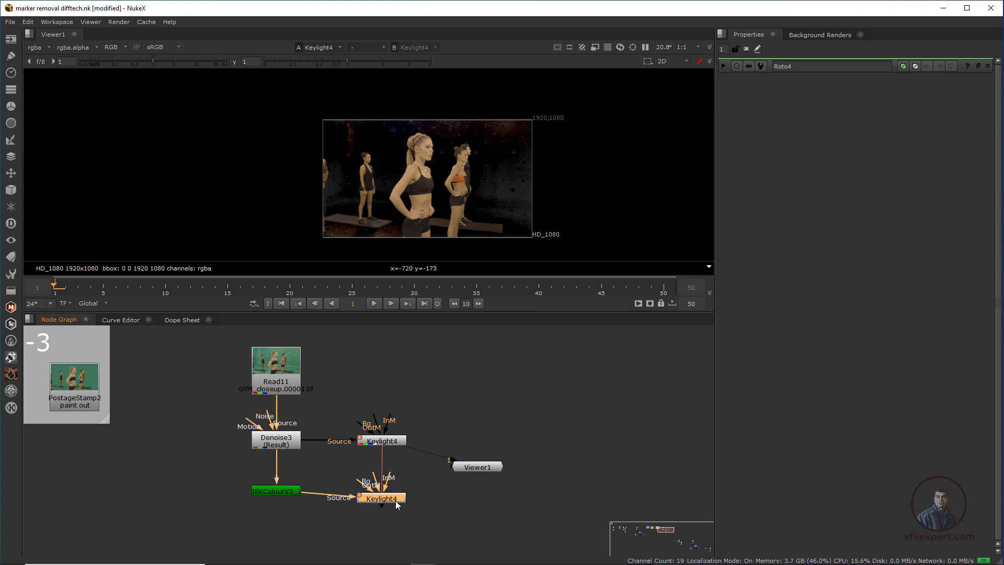
drag(395, 498, 398, 498)
click(438, 427)
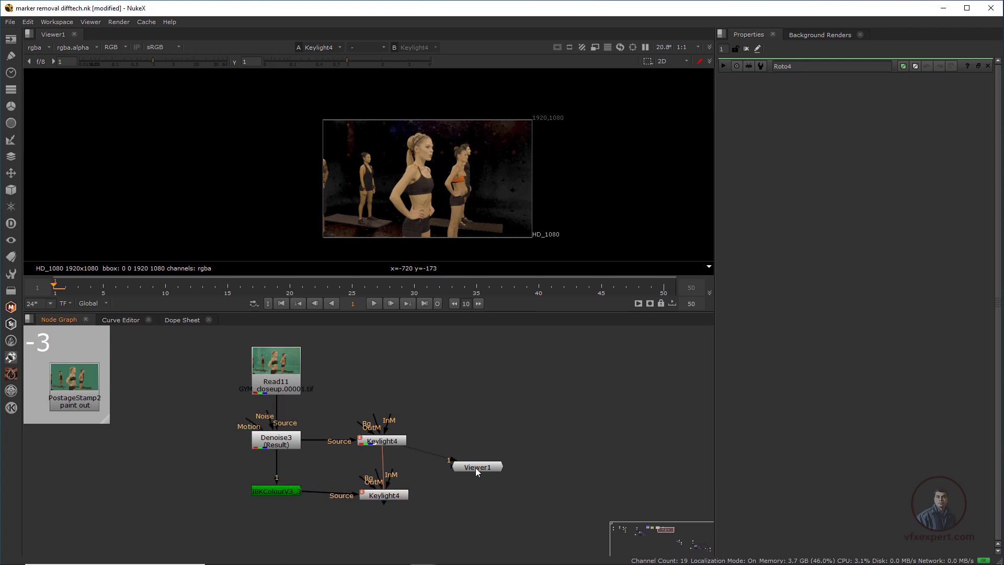
Move Viewer1 down to make room and add an Invert node to the right of the upper Keylight4.
drag(475, 468, 474, 487)
click(461, 428)
key(Tab)
text(inve)
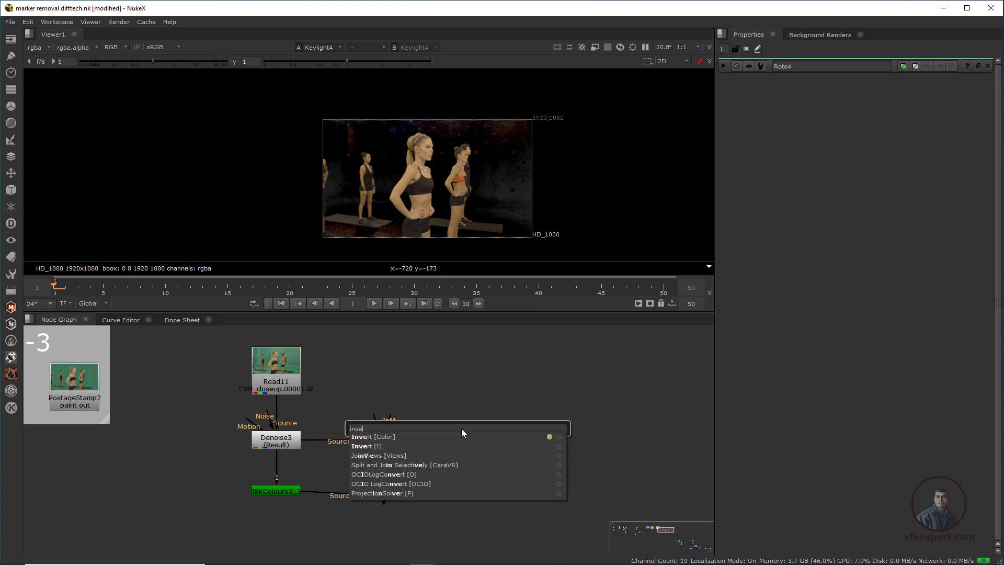
click(385, 435)
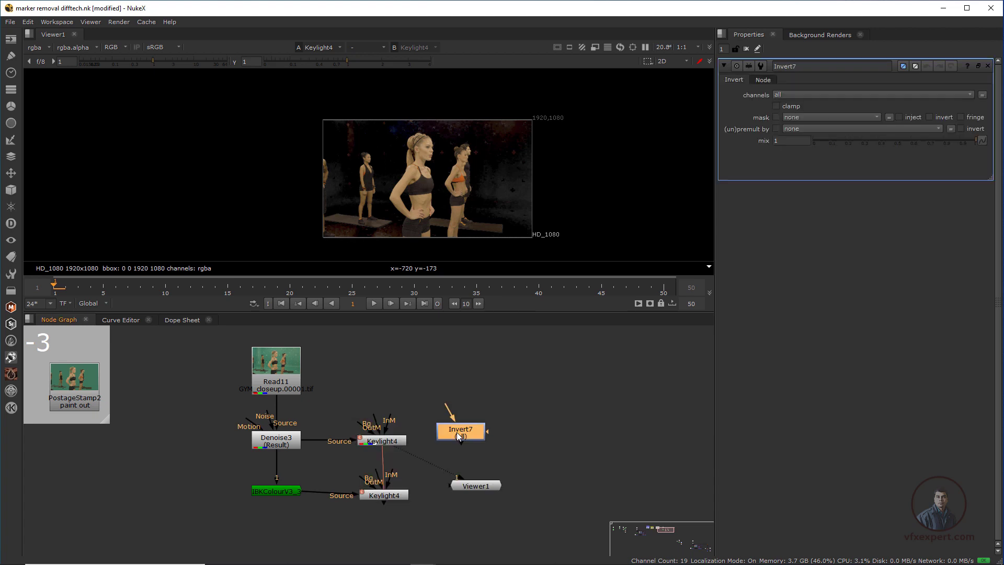
Connect the Invert node to the upper Keylight4 and add a second Invert fed by the cloned Keylight4 below.
drag(482, 488, 433, 537)
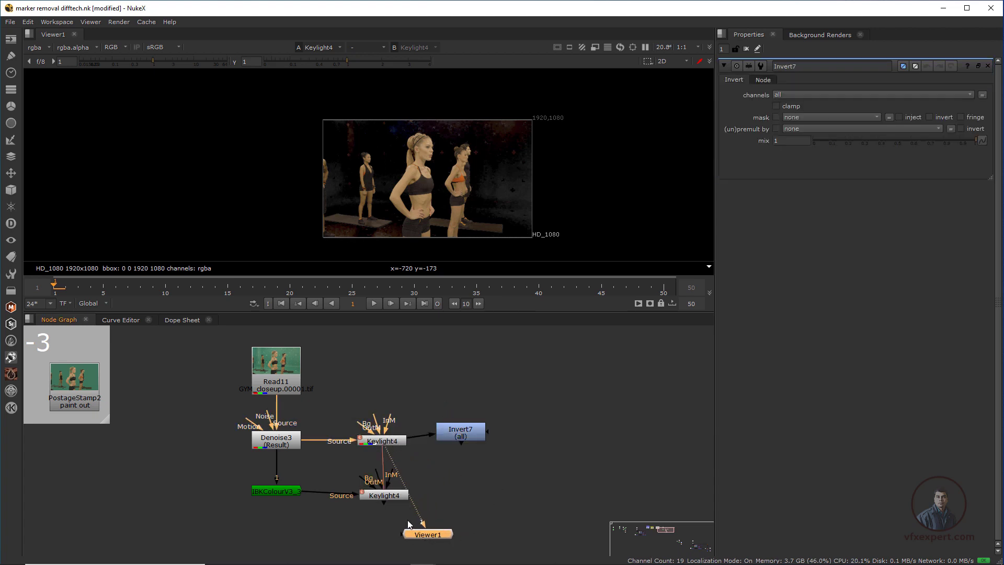
mouse_move(474, 429)
mouse_down()
mouse_move(488, 442)
mouse_move(479, 437)
mouse_up()
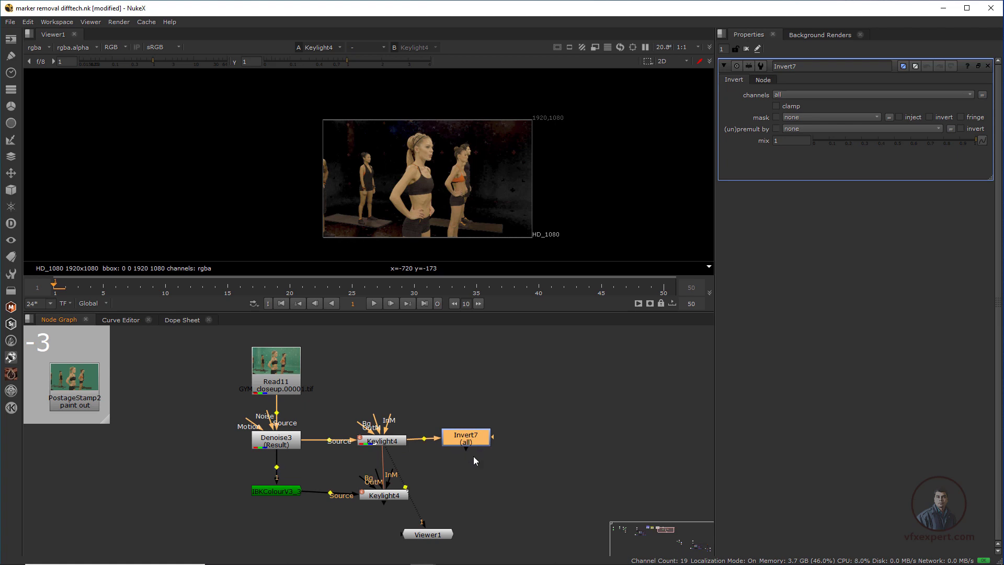
click(484, 497)
key(ctrl+v)
drag(431, 539, 385, 539)
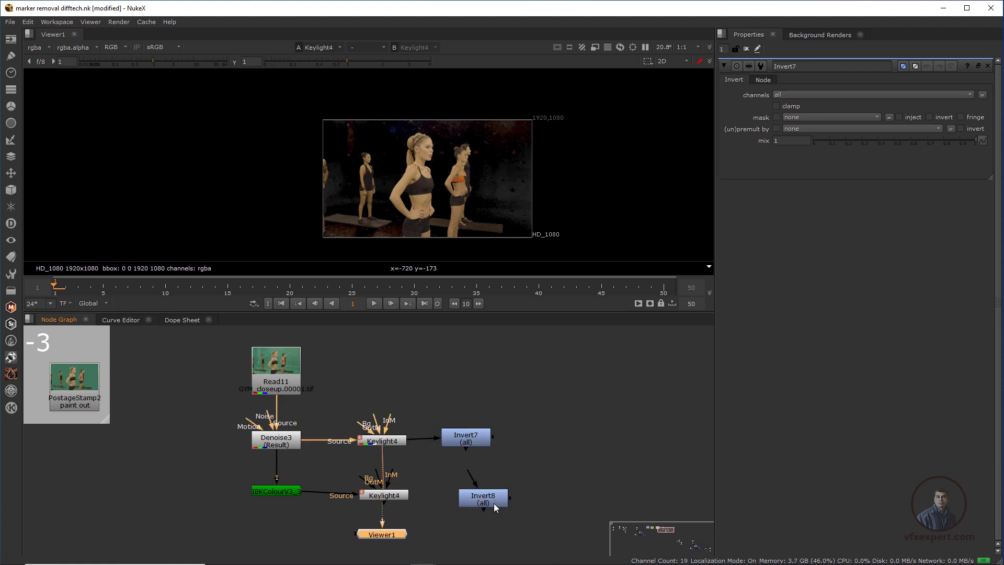
drag(394, 495, 393, 495)
drag(479, 504, 458, 502)
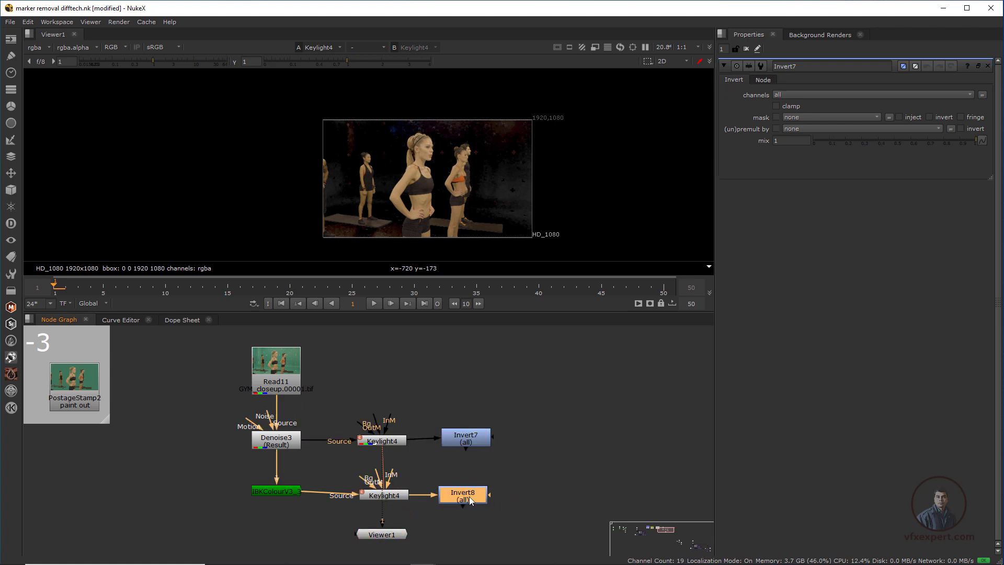
Add a ChannelMerge node with its A input from the upper Invert and its B input from the lower Invert.
click(555, 455)
key(Tab)
text(channelm)
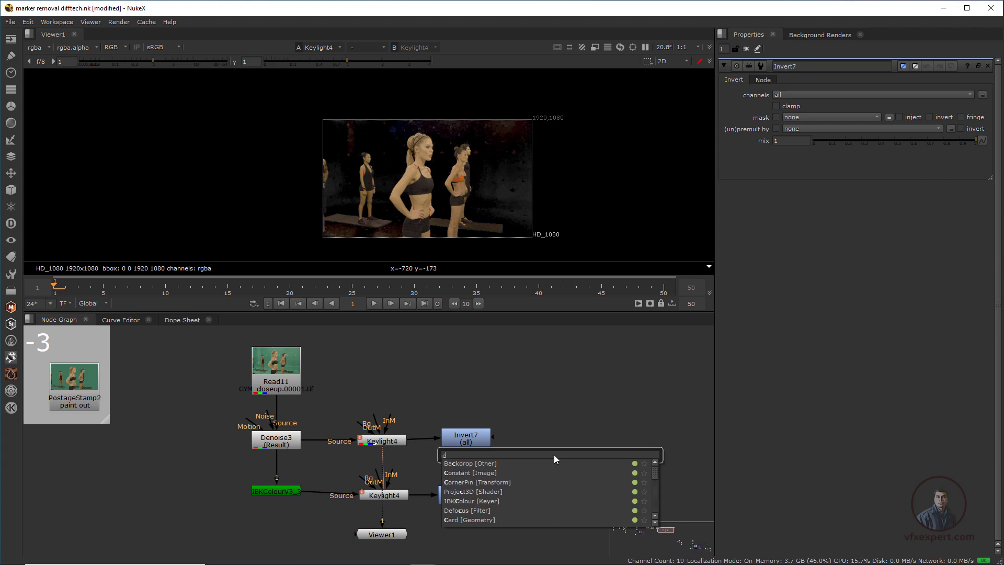
key(Return)
drag(534, 455, 471, 441)
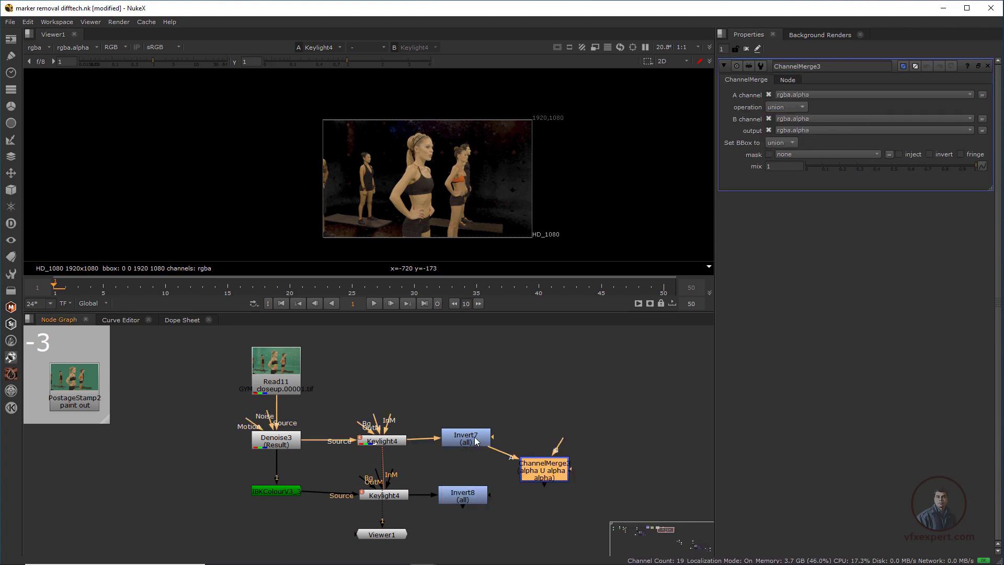
drag(557, 451, 460, 497)
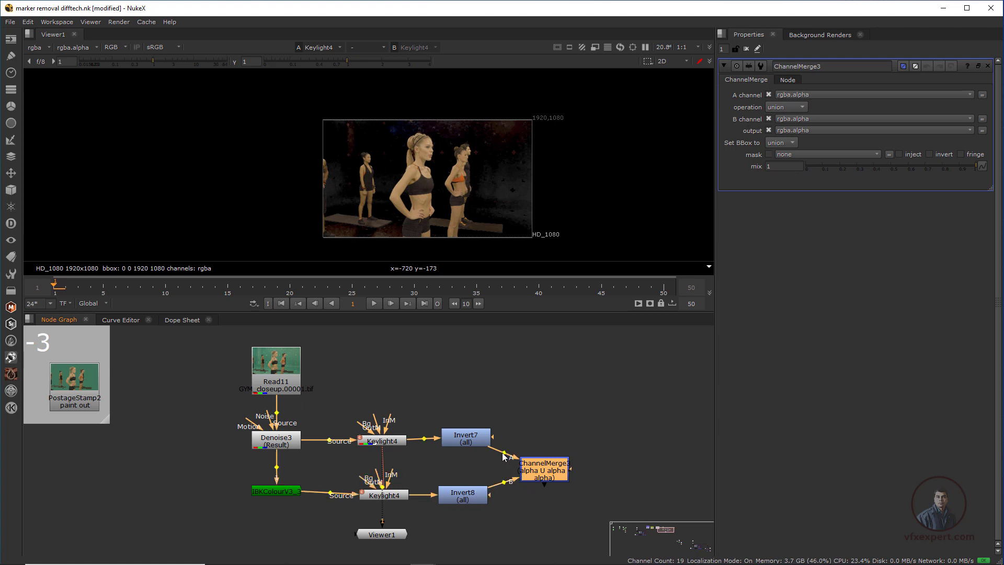
Route the ChannelMerge's A input through a dot above the node and set its operation to divide.
drag(504, 457, 544, 485)
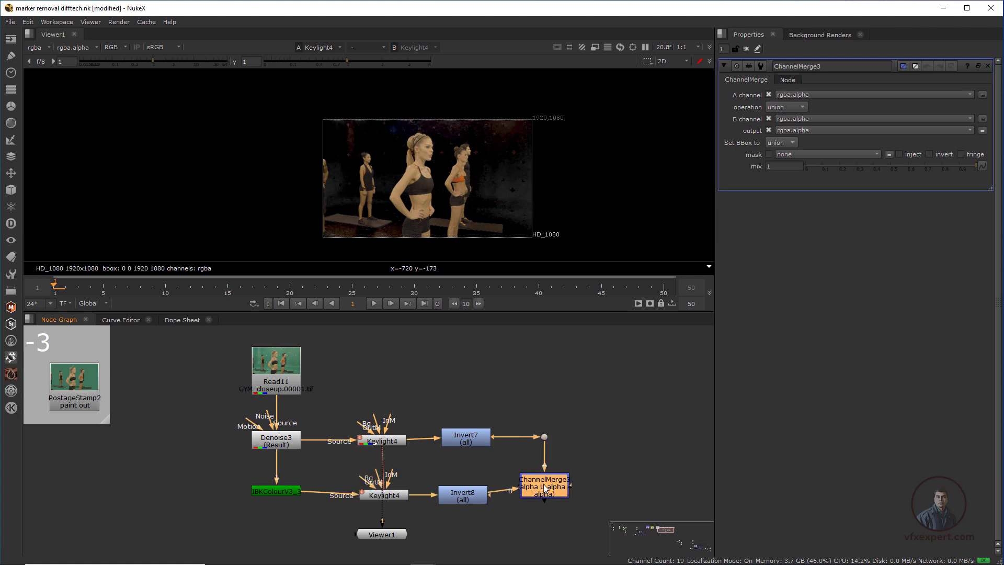
click(770, 107)
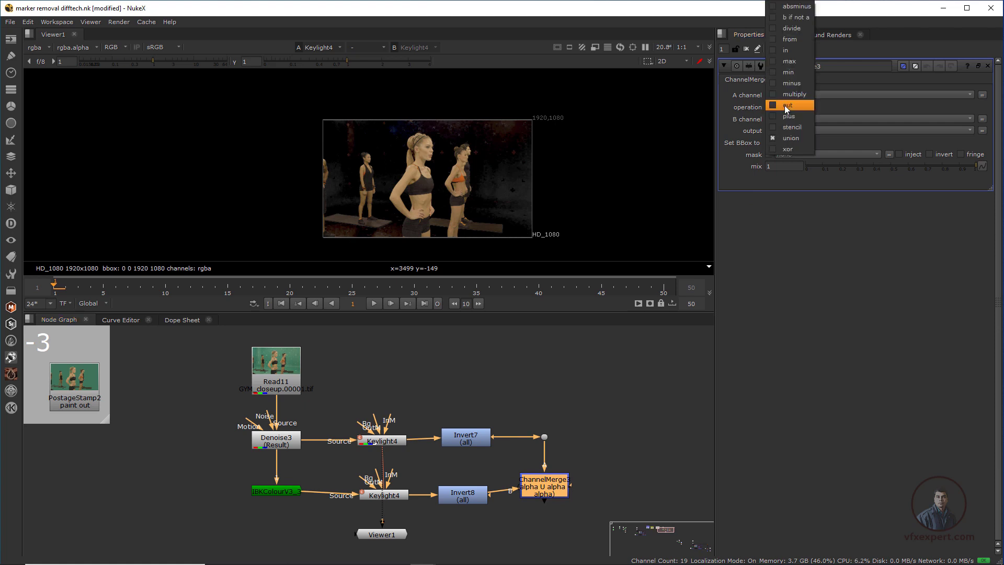
click(792, 28)
View the IBKColour output and place the Viewer1 node below the IBKColour node.
middle_drag(384, 537, 448, 494)
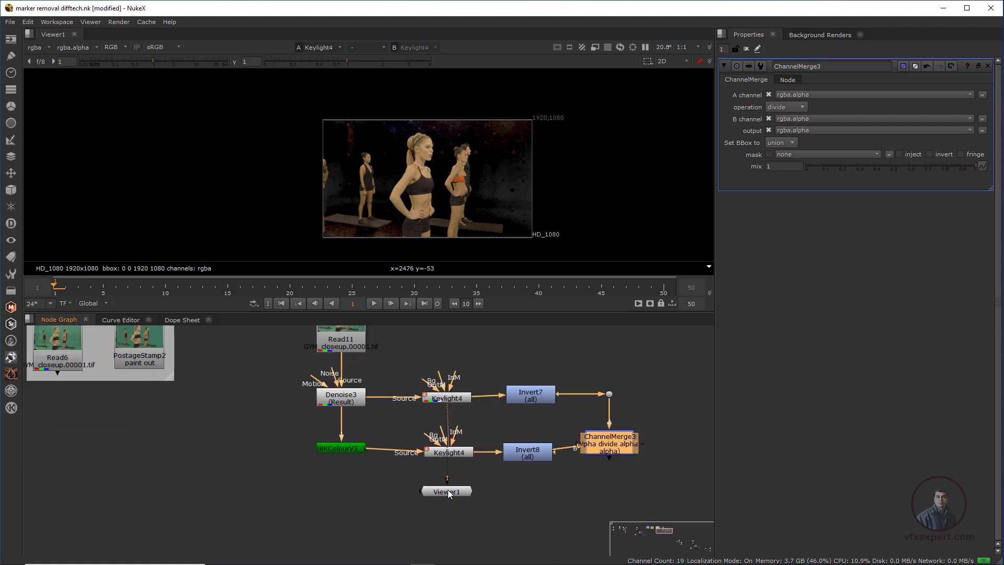
drag(449, 495, 450, 504)
click(342, 449)
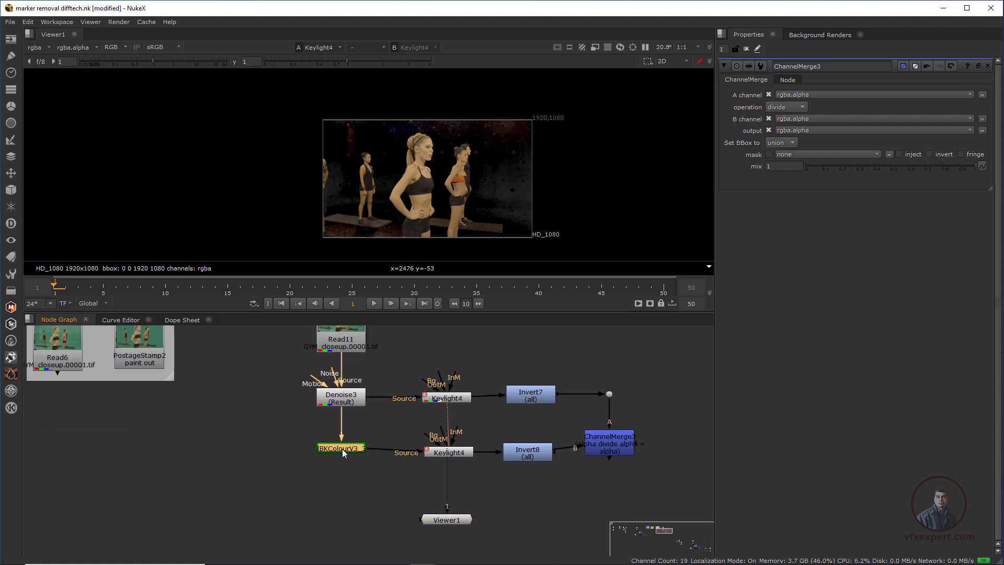
key(1)
scroll(394, 165, up, 1)
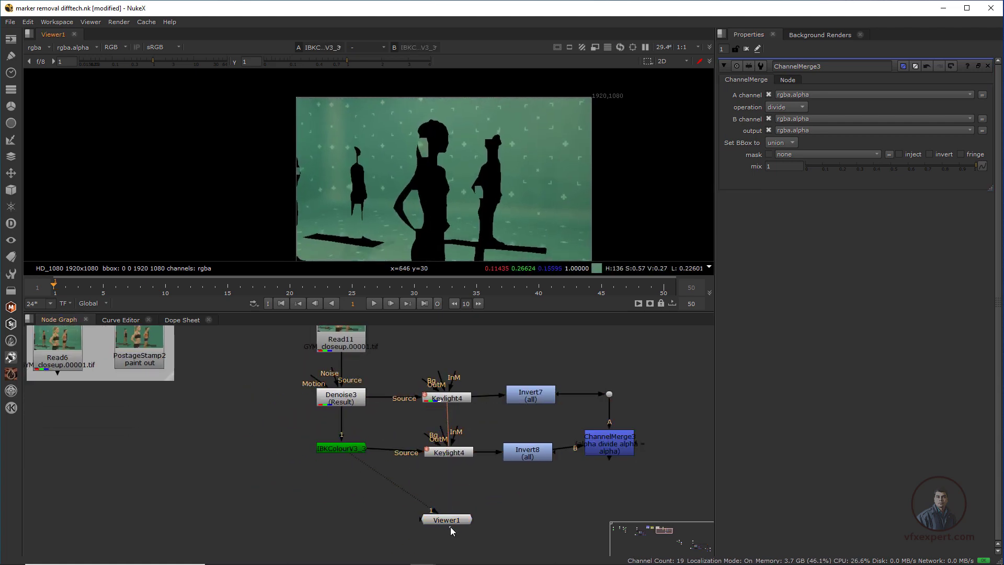
drag(445, 518, 325, 517)
click(356, 486)
middle_drag(356, 487, 369, 496)
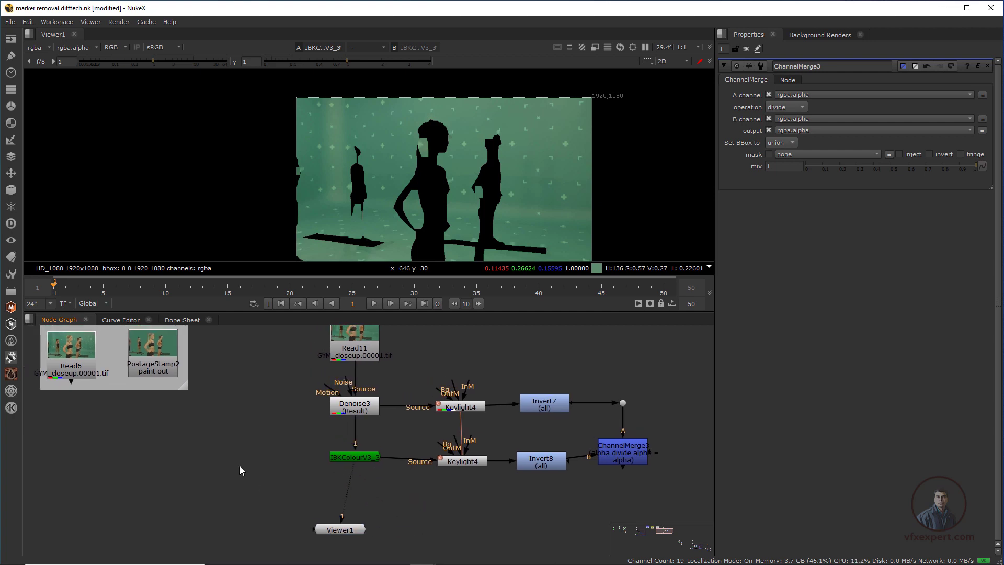
Add a Constant node beside the IBKColour node and set its format to HD_1080 1920x1080.
key(Tab)
text(con)
key(Return)
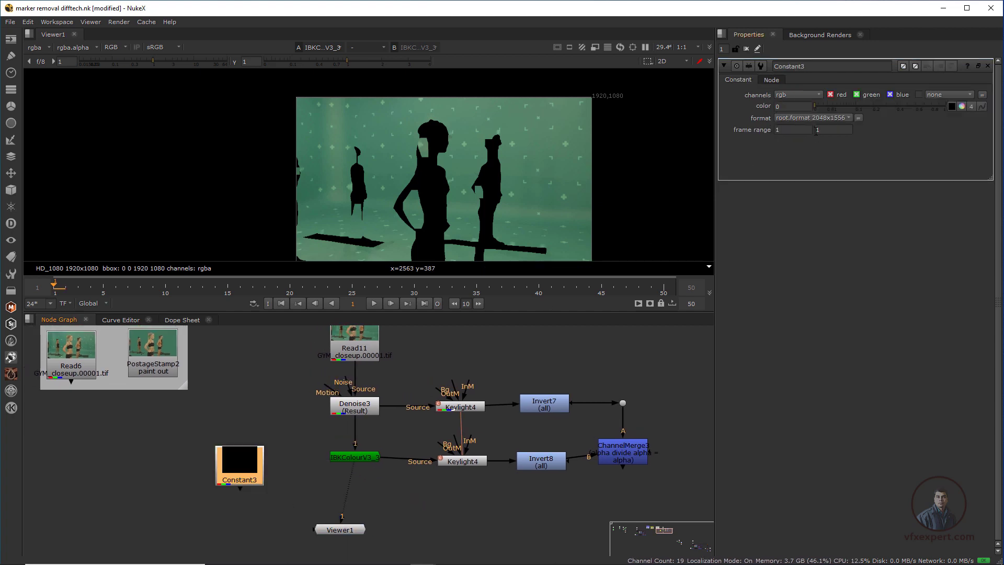
click(816, 120)
click(907, 204)
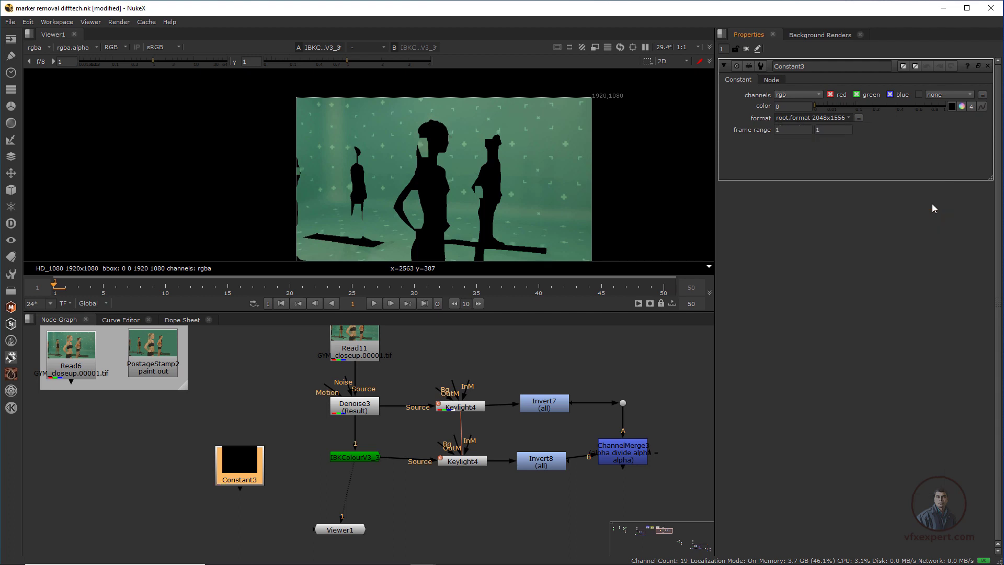
mouse_move(255, 462)
mouse_down()
mouse_move(269, 463)
mouse_move(266, 454)
mouse_up()
View the Denoise3 result and sample a 64x64 area of clean green screen between the tracking markers above the background woman.
scroll(389, 146, up, 1)
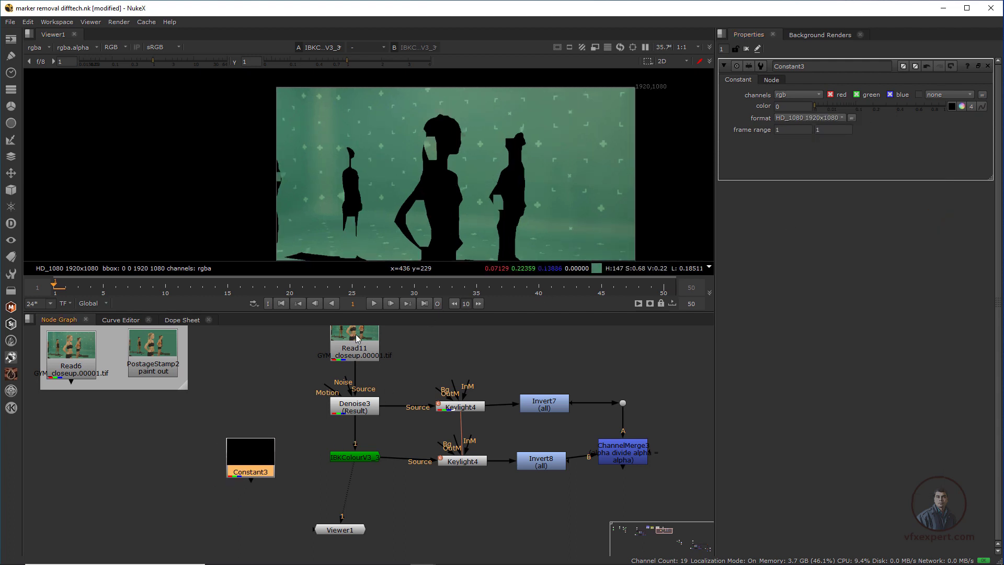
click(365, 349)
click(357, 411)
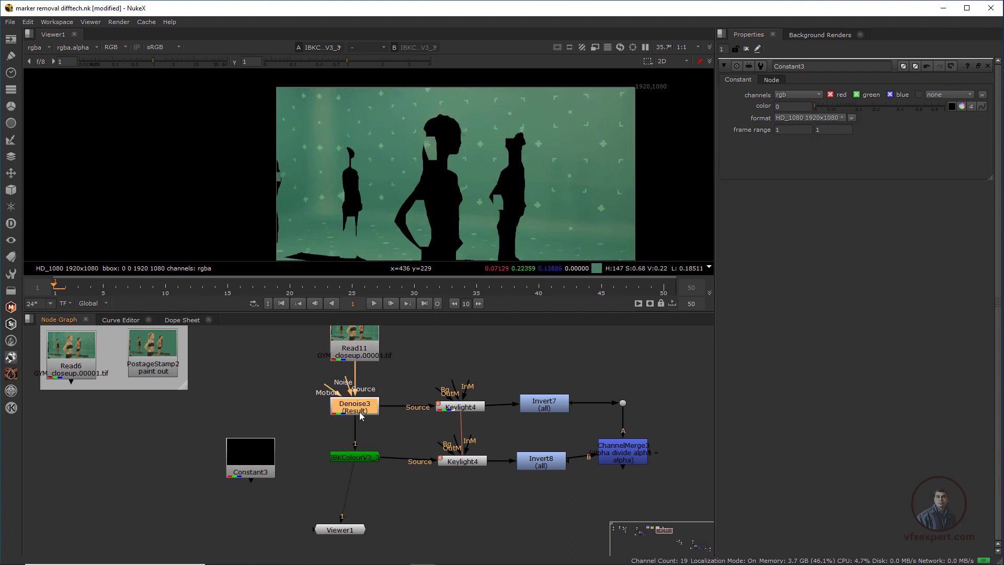
double_click(361, 413)
key(1)
scroll(393, 130, up, 4)
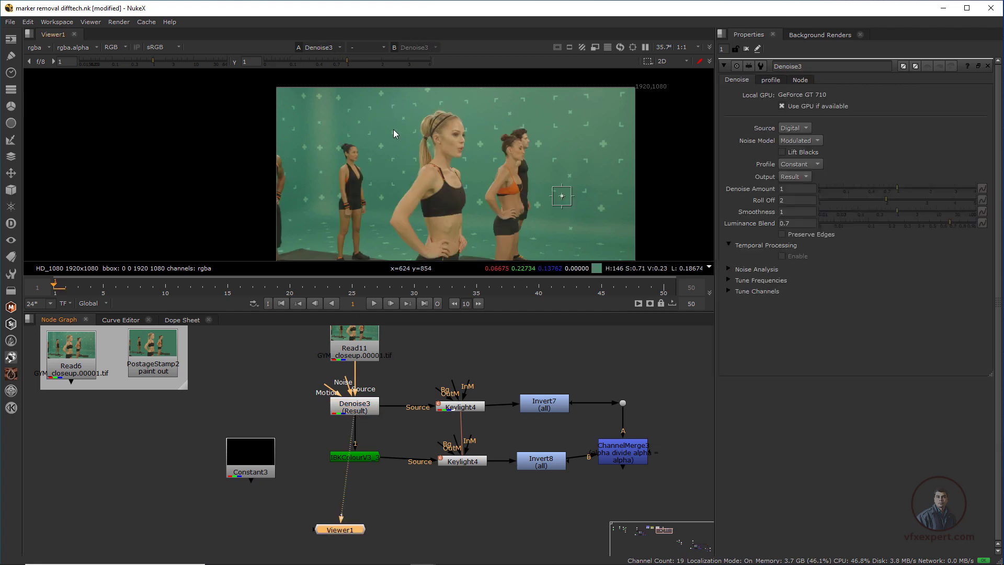
scroll(425, 129, up, 2)
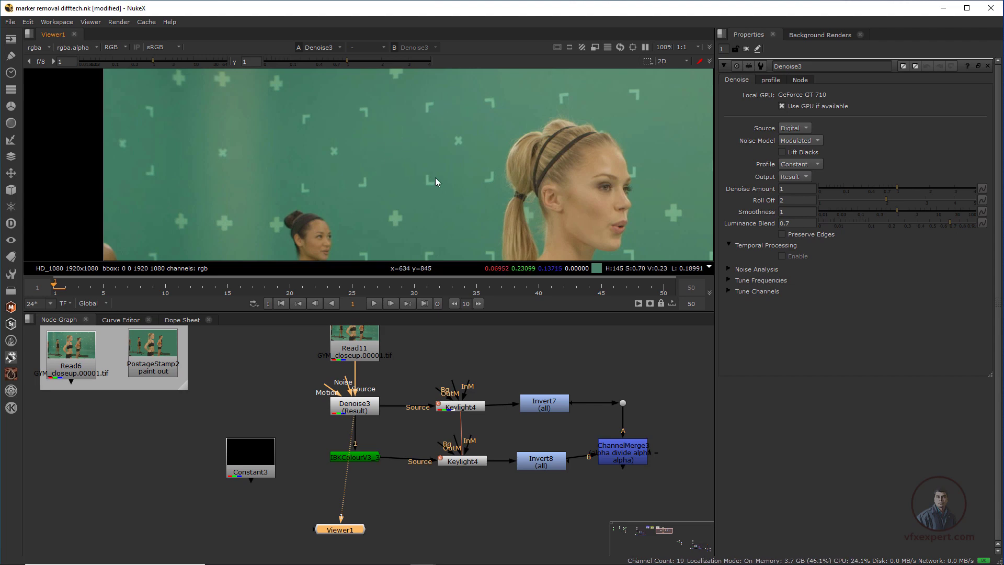
ctrl+shift+drag(380, 134, 412, 167)
Copy the sampled green (0.069953, 0.231556, 0.141279) into the Constant node's color.
double_click(256, 453)
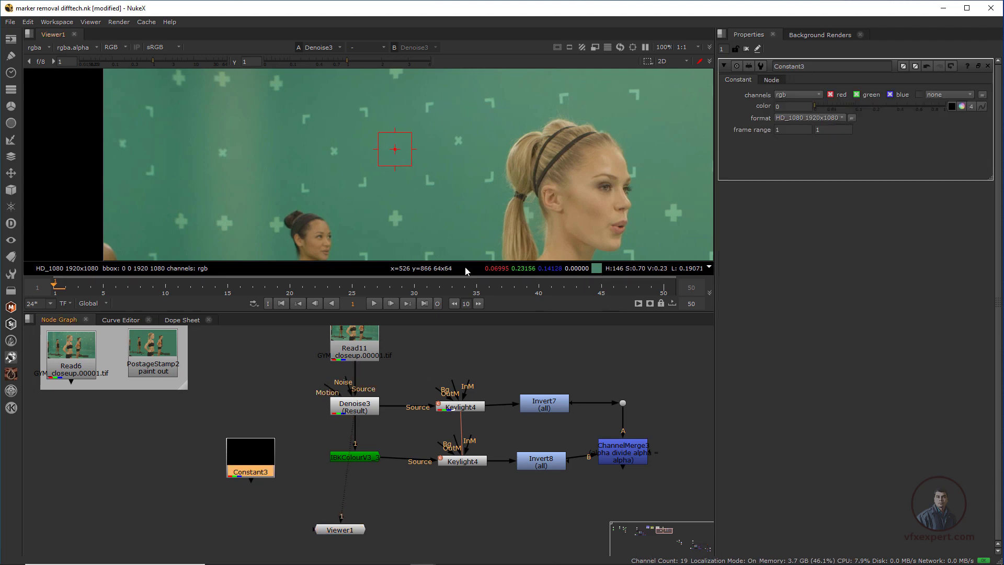
drag(601, 273, 953, 109)
drag(270, 461, 281, 452)
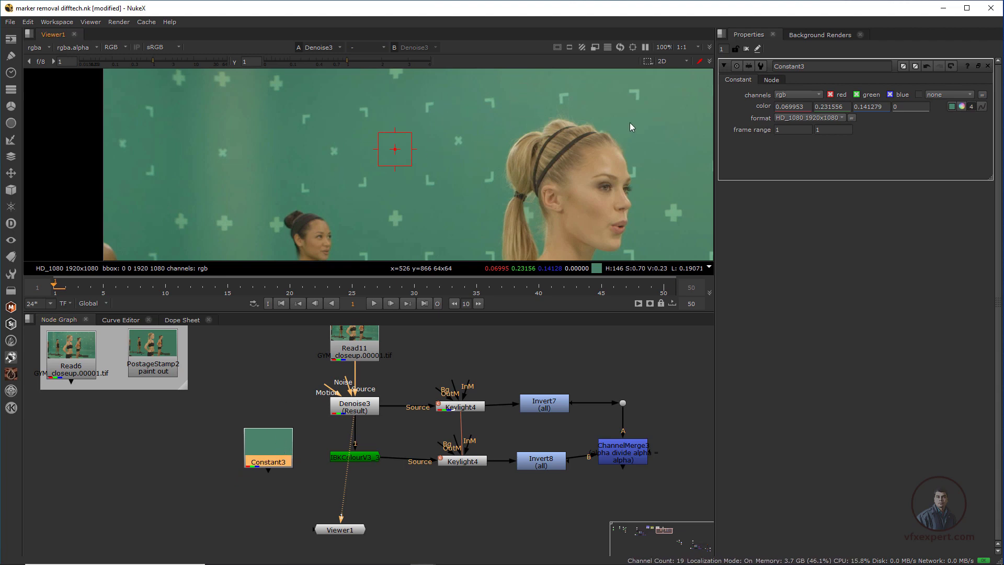
Add a Merge node below IBKColour, with its A input from the Constant and its B input from IBKColour.
drag(345, 529, 274, 522)
click(357, 518)
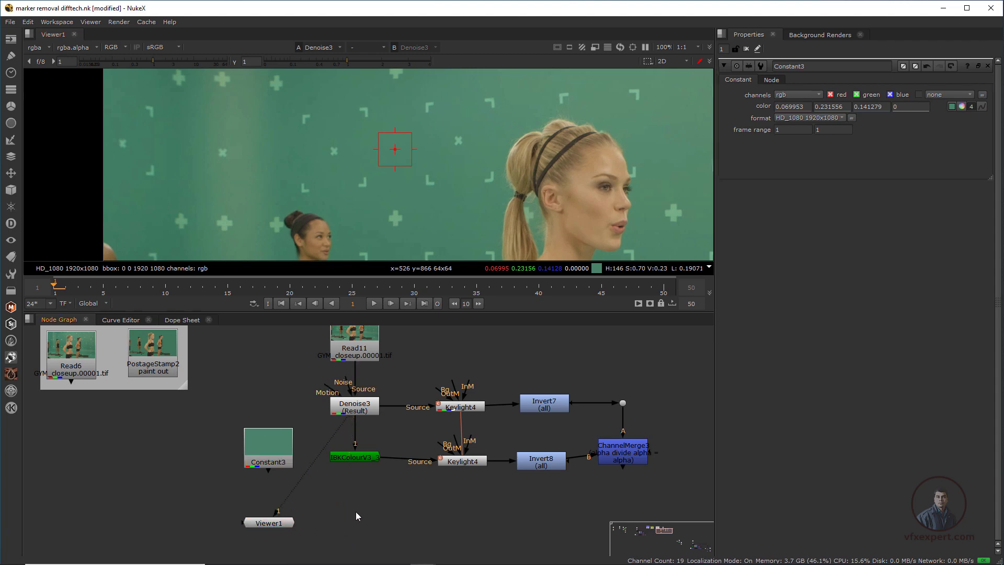
key(m)
middle_drag(356, 512, 372, 523)
drag(279, 465, 276, 511)
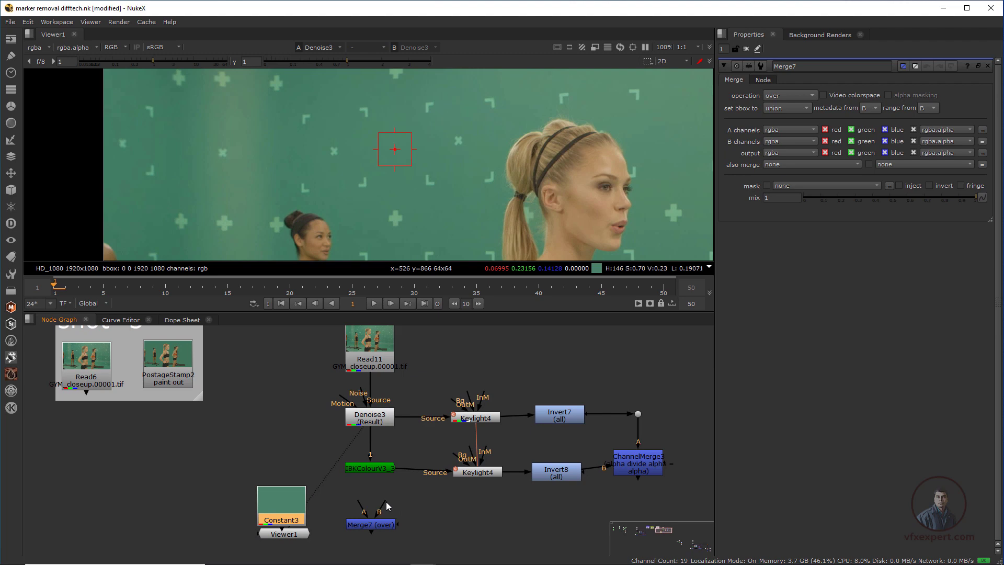
drag(386, 501, 262, 543)
drag(291, 515, 293, 534)
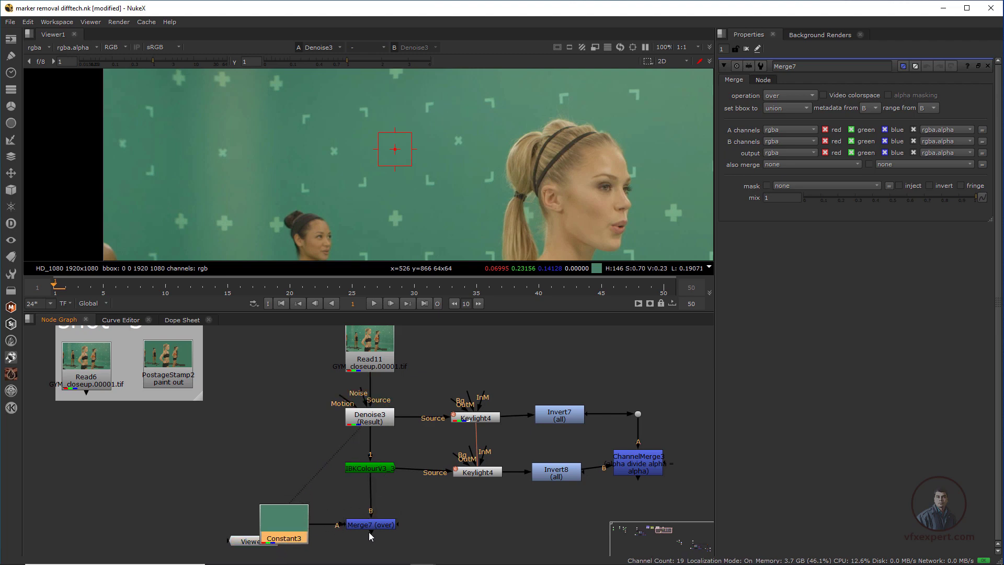
drag(371, 527, 373, 523)
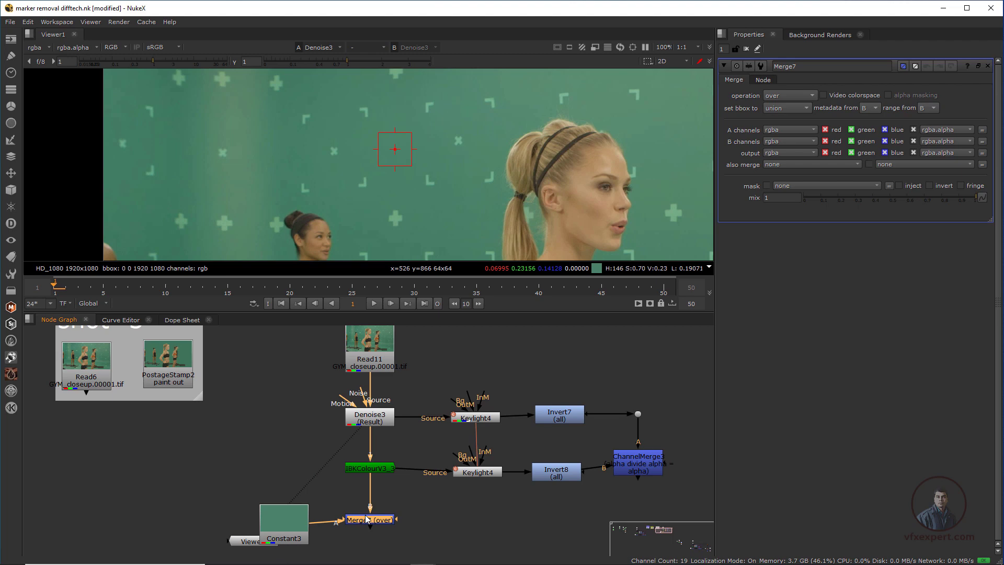
Set the Merge operation to minus and view its result, with Viewer1 placed below the Merge.
click(790, 95)
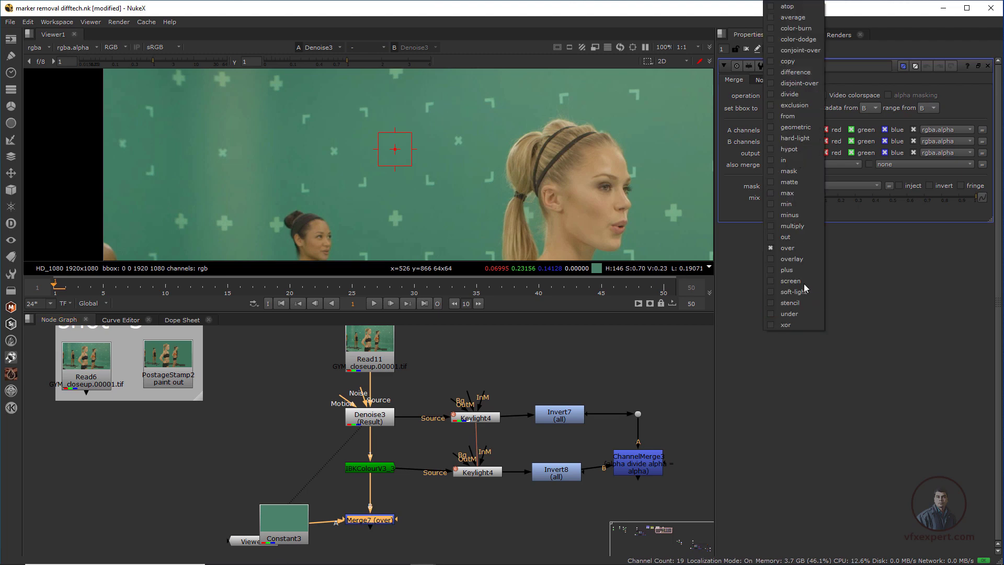
click(803, 214)
middle_drag(239, 545, 193, 522)
click(198, 521)
drag(199, 524, 476, 511)
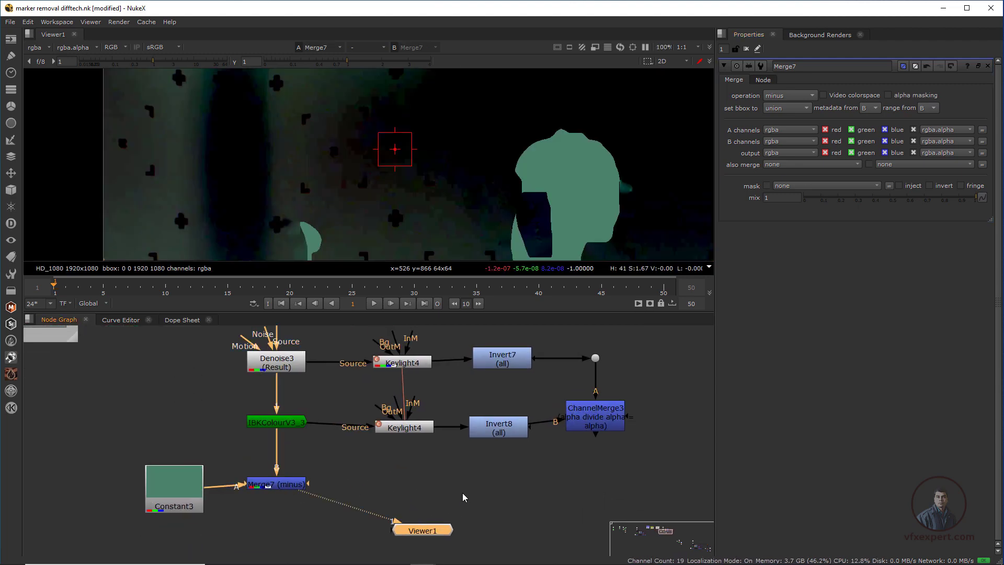
click(463, 498)
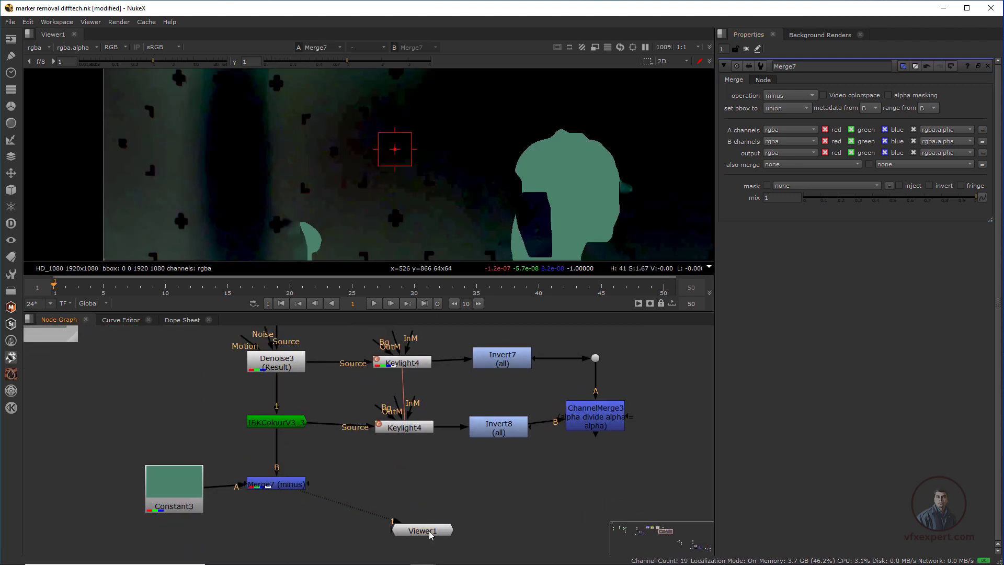
drag(429, 532, 331, 531)
click(519, 492)
middle_drag(520, 492, 453, 492)
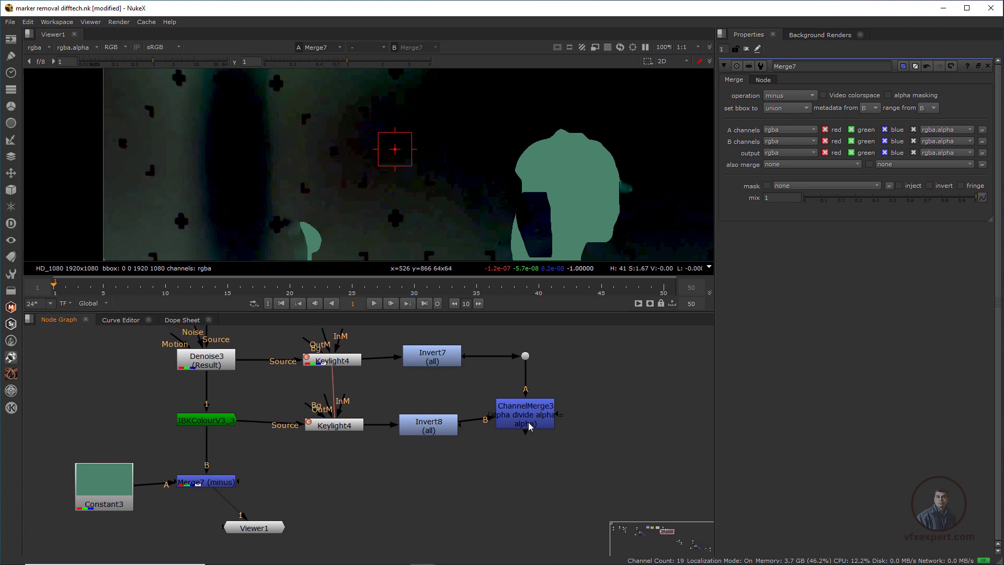
Add another Merge below the ChannelMerge, with its A input from the minus Merge and its B input from the ChannelMerge.
drag(531, 426, 536, 436)
click(453, 515)
key(m)
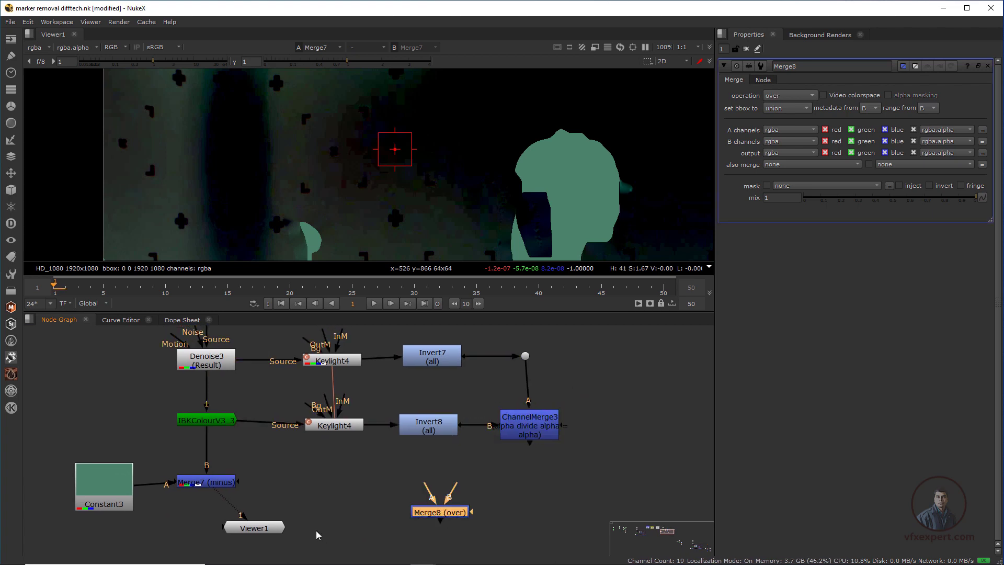
drag(271, 530, 244, 548)
drag(428, 494, 228, 486)
drag(451, 512, 537, 499)
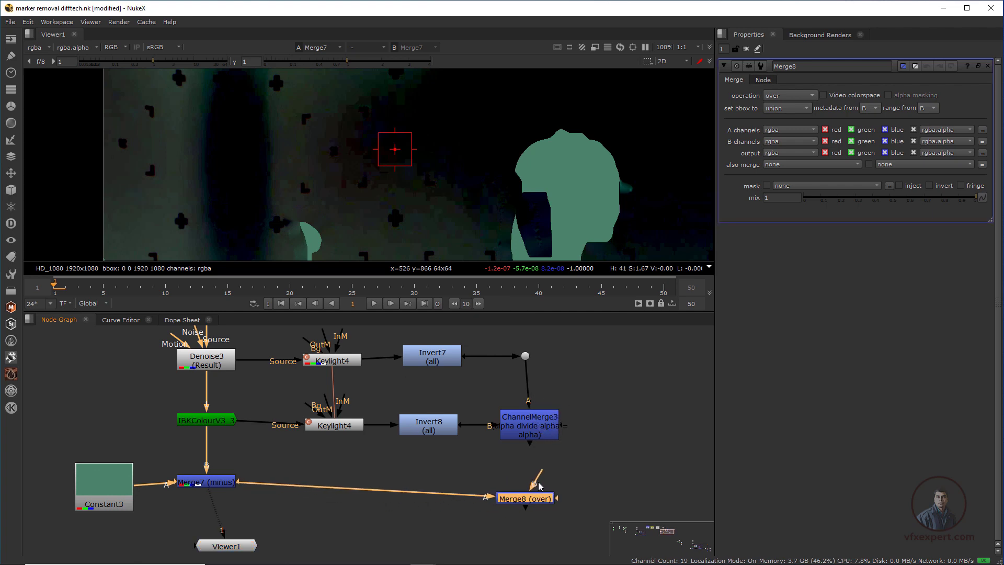
drag(540, 477, 530, 427)
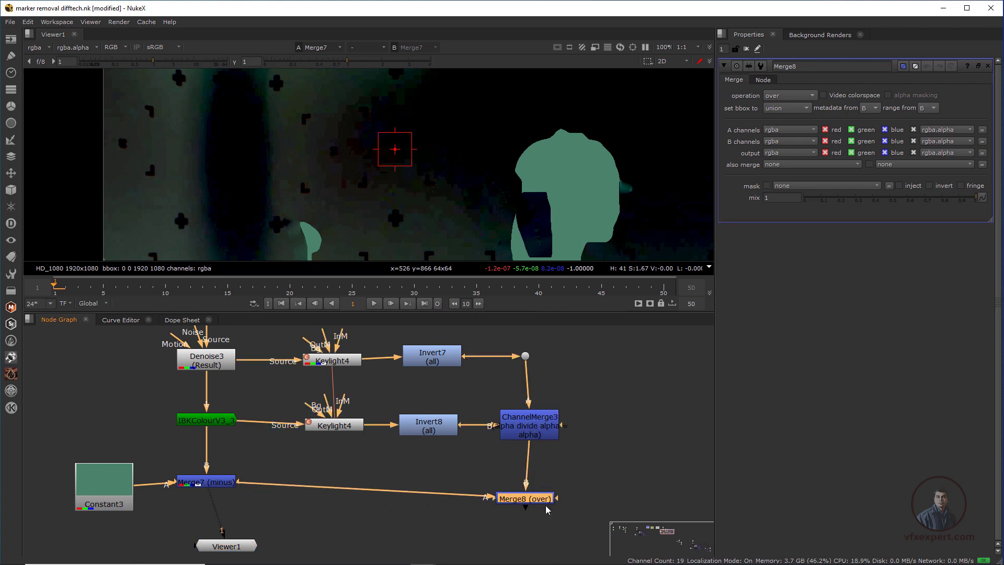
Align the minus Merge level with the Constant and the over Merge directly below the ChannelMerge.
drag(543, 503, 552, 503)
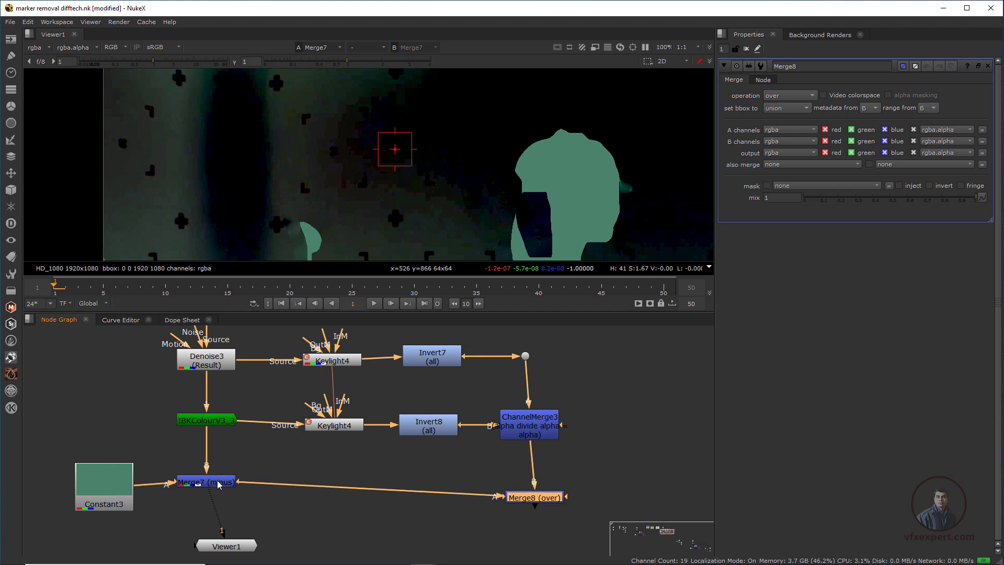
drag(218, 484, 220, 491)
drag(532, 505, 528, 501)
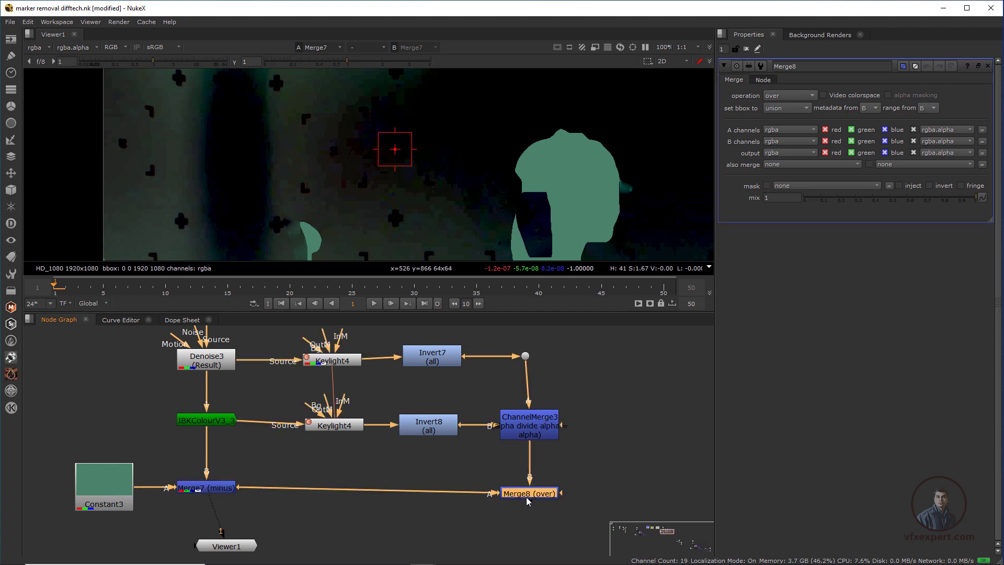
click(539, 428)
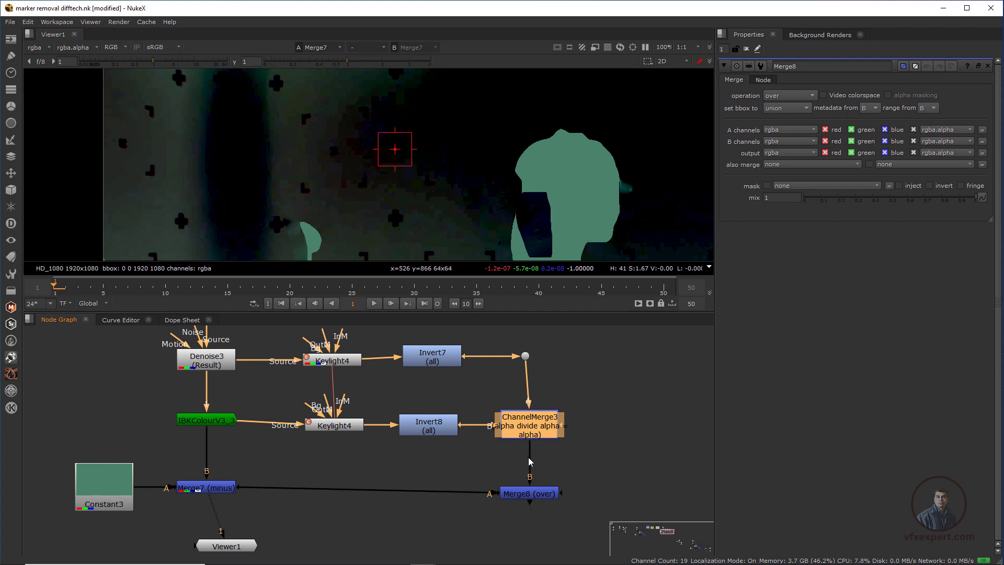
Insert a Shuffle node between the ChannelMerge and the over Merge, routing alpha into the red, green, blue and alpha outputs.
drag(598, 406, 505, 437)
click(537, 432)
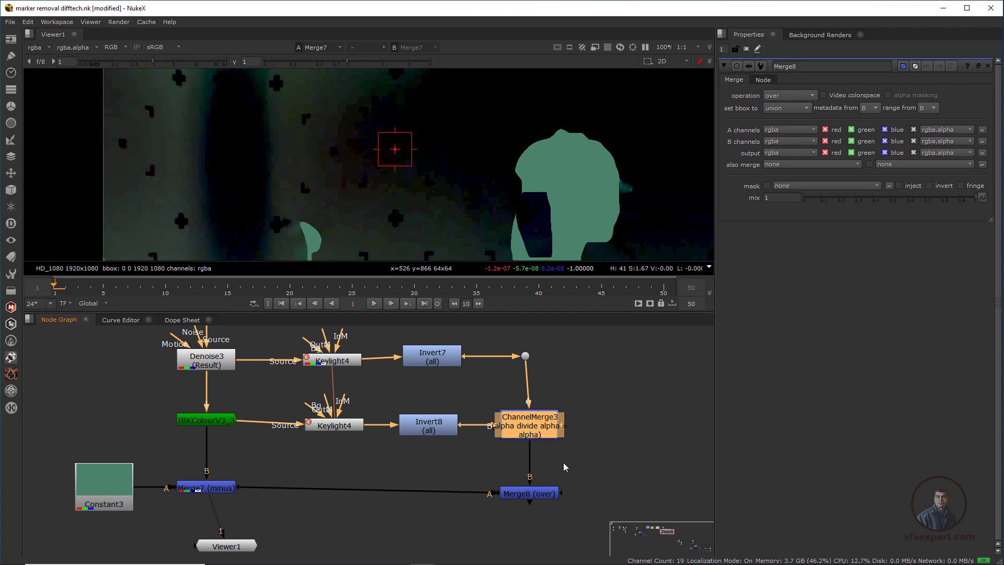
key(Tab)
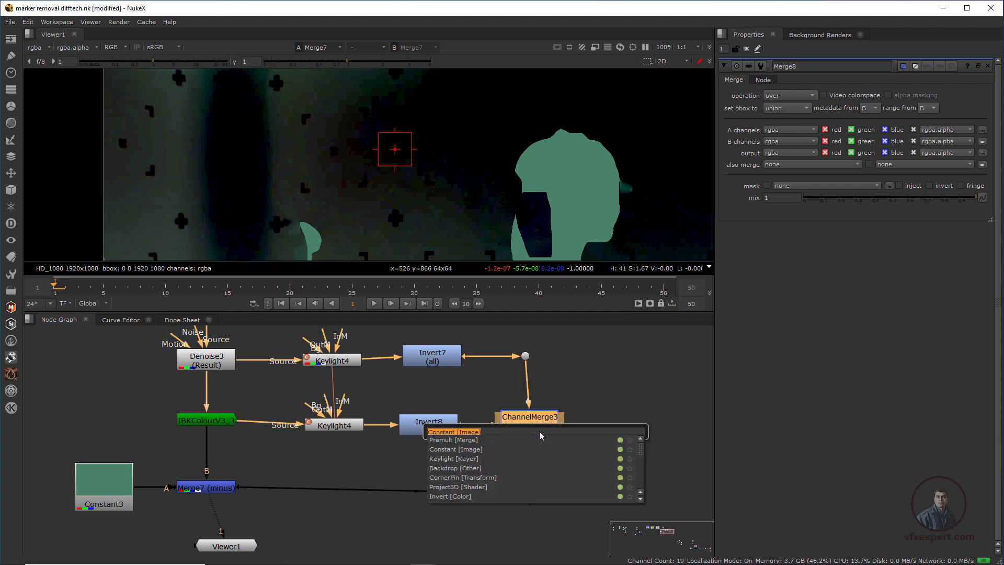
text(shu)
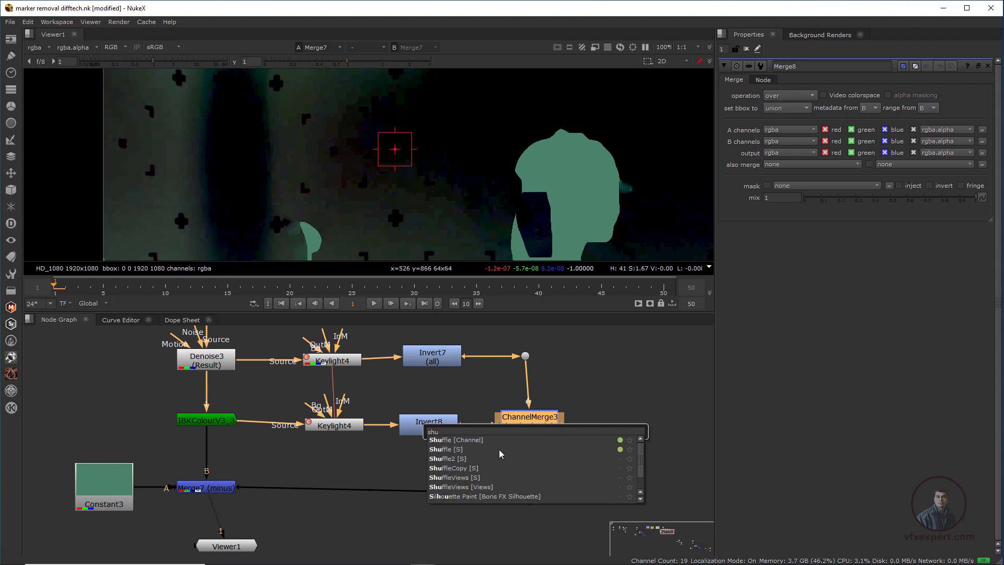
click(456, 448)
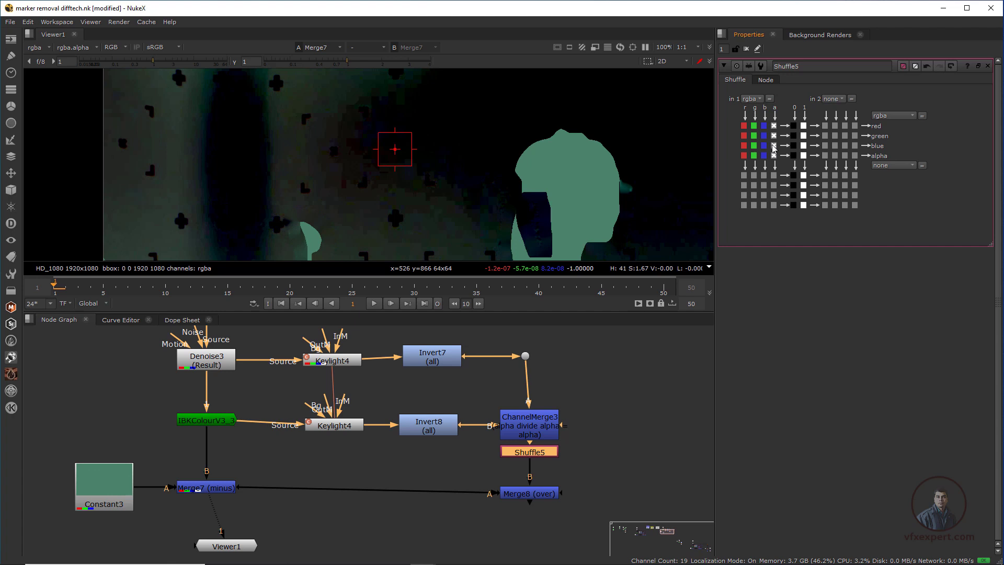
Set the operation of the Merge below the Shuffle to multiply.
click(543, 496)
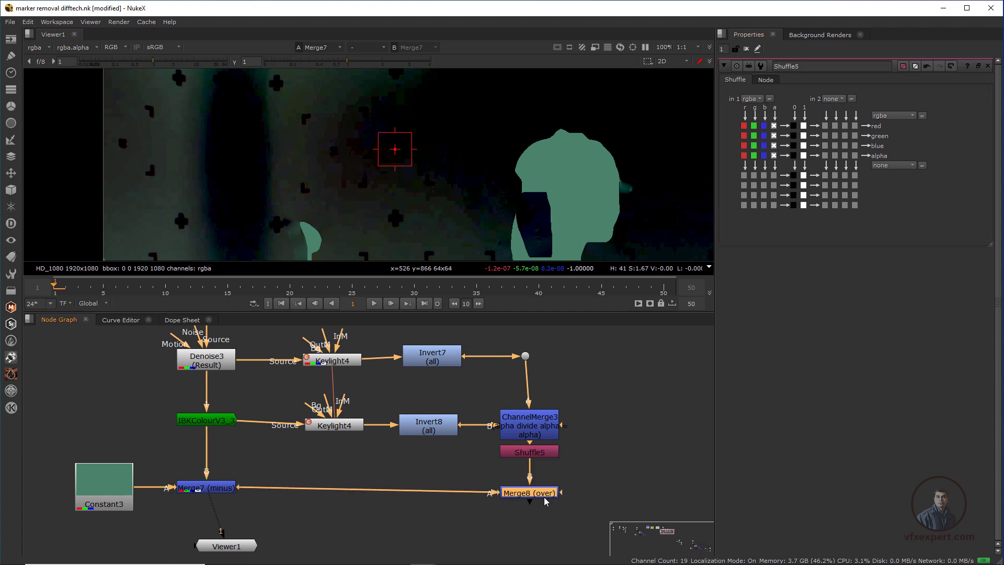
double_click(544, 495)
click(765, 97)
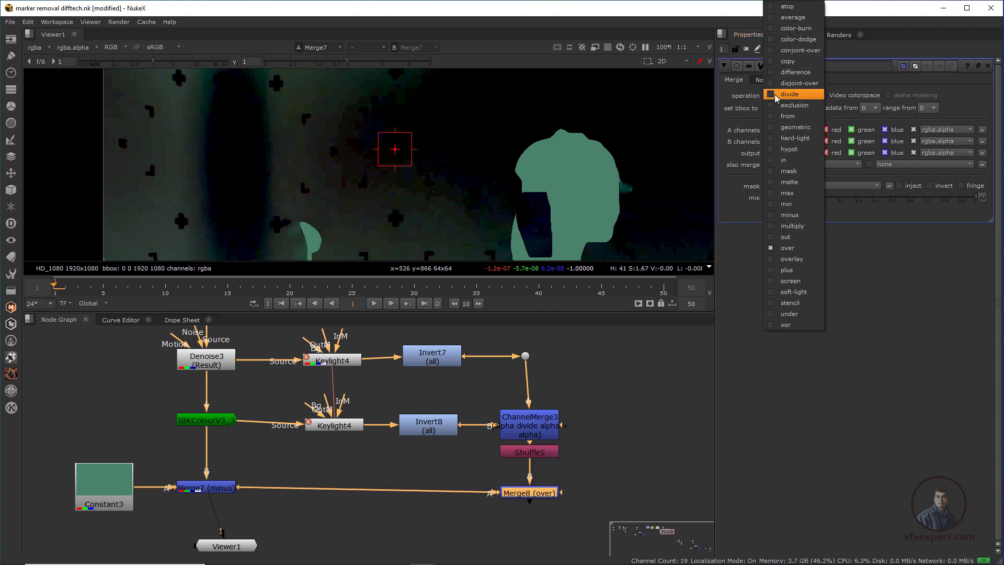
click(806, 226)
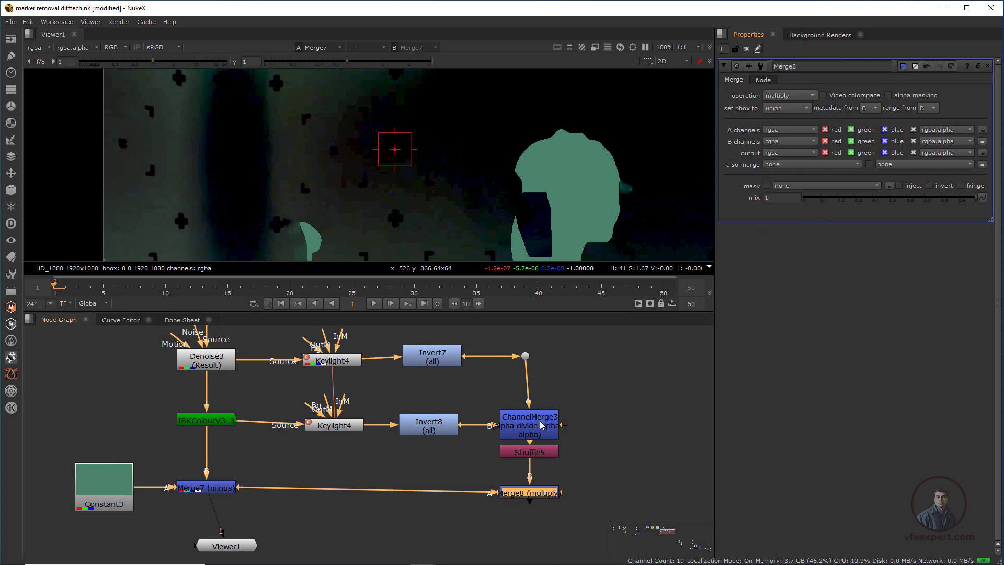
Add a Merge beside the multiply Merge, with its A input from the multiply Merge and its B input from the Denoise through a Dot.
scroll(497, 447, down, 1)
scroll(497, 447, up, 2)
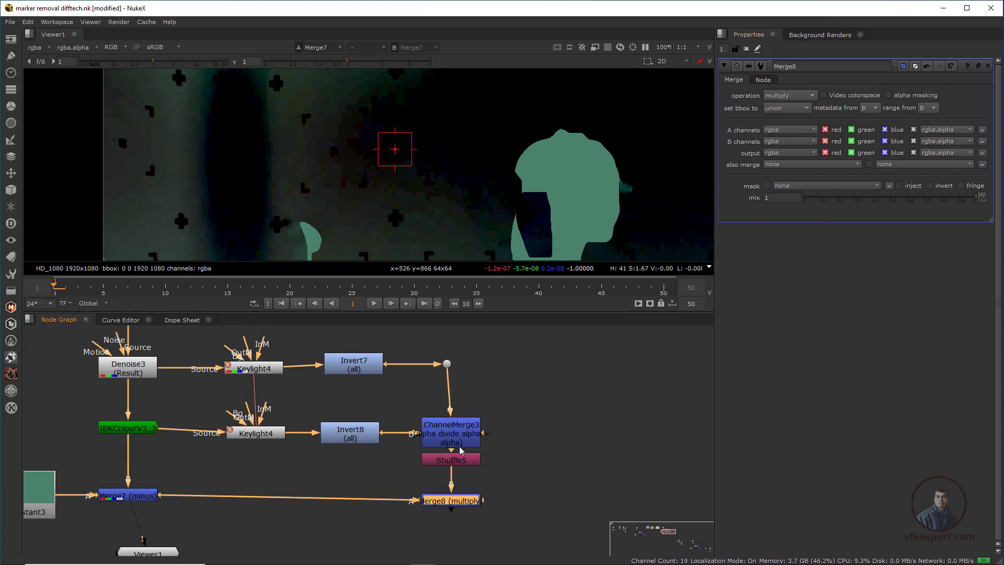
middle_drag(156, 344, 187, 392)
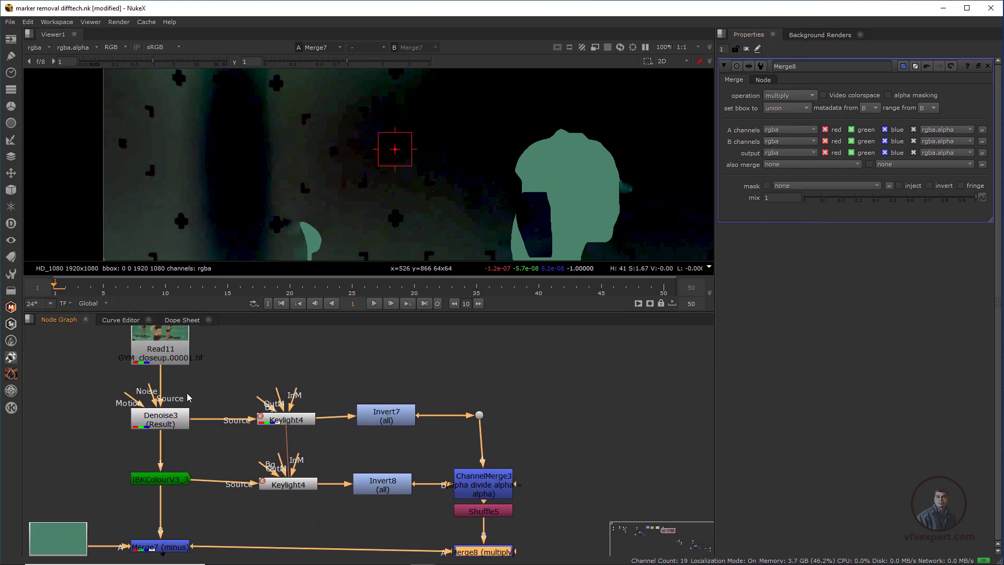
middle_drag(557, 492, 539, 470)
key(m)
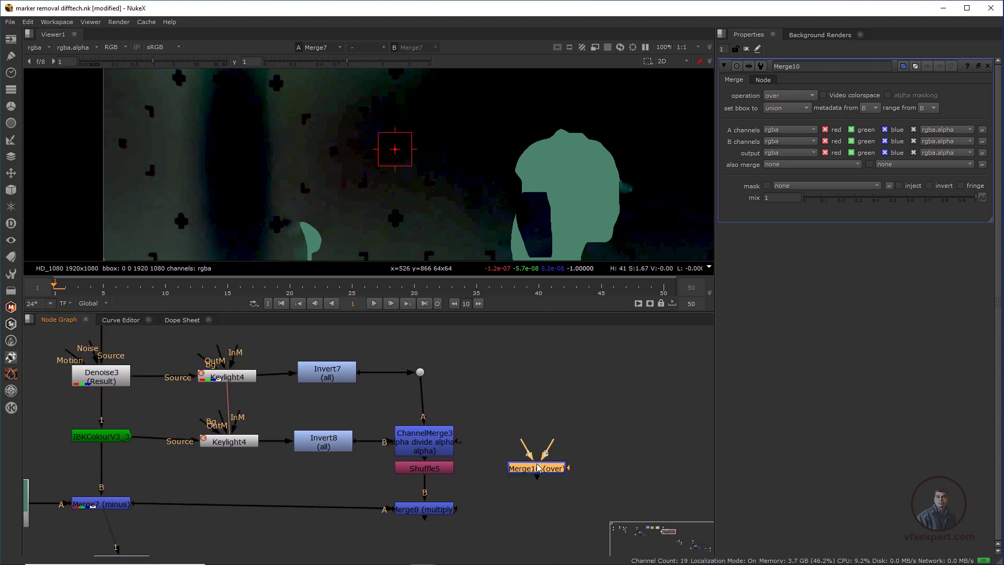
drag(547, 471, 129, 385)
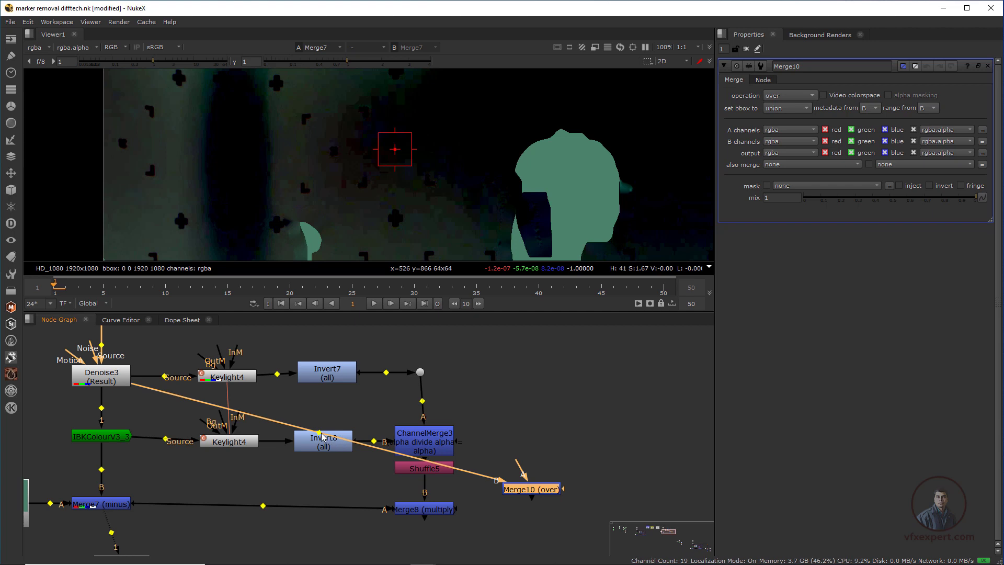
ctrl+drag(319, 434, 535, 380)
drag(539, 490, 539, 494)
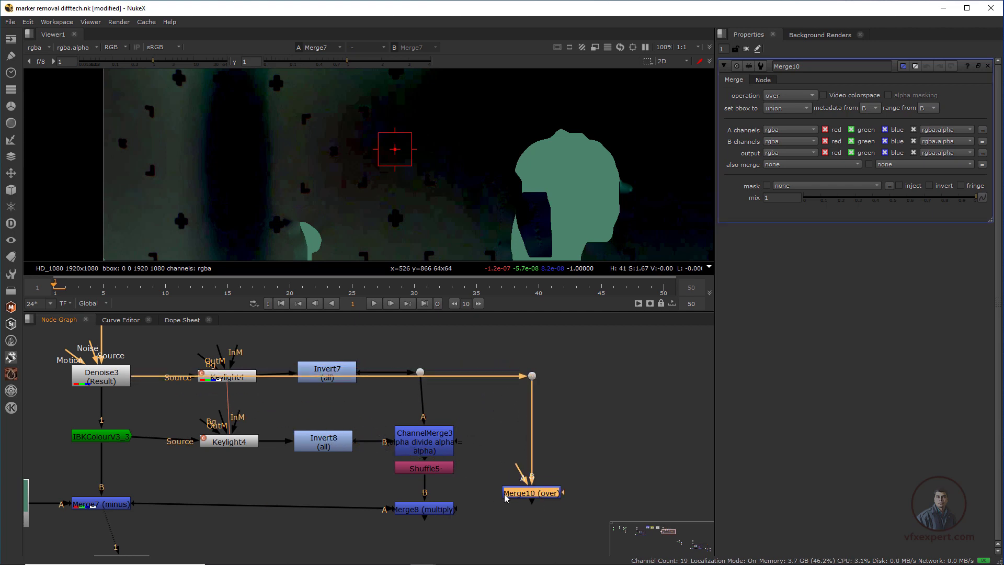
drag(457, 521, 438, 513)
drag(537, 495, 541, 509)
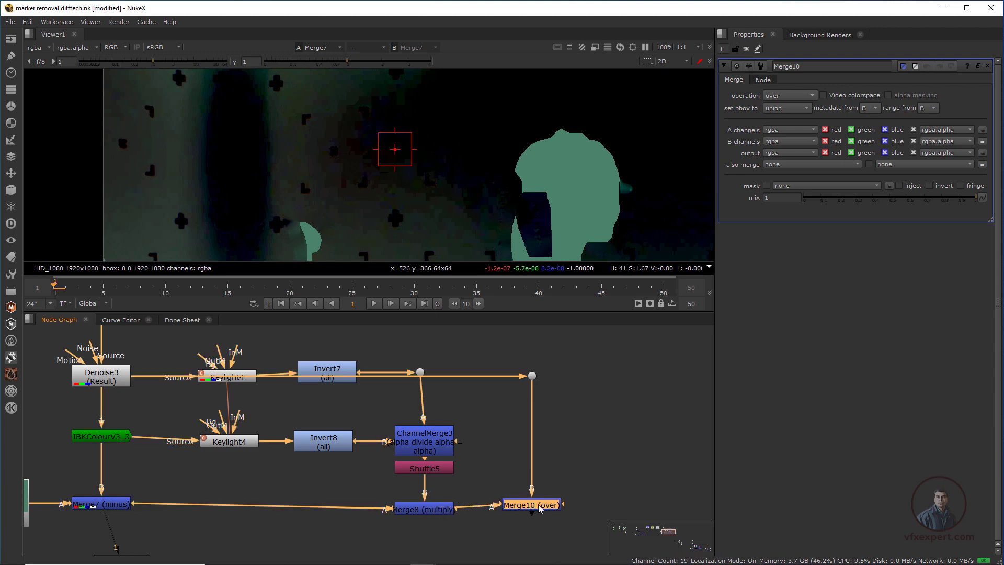
View the new Merge's result, set its operation to plus and collapse its properties.
key(1)
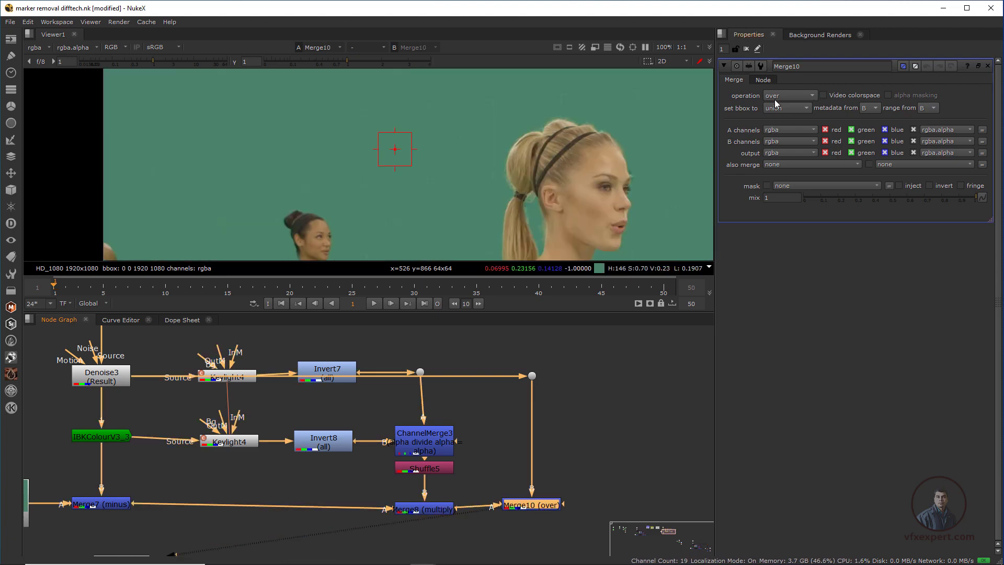
click(795, 96)
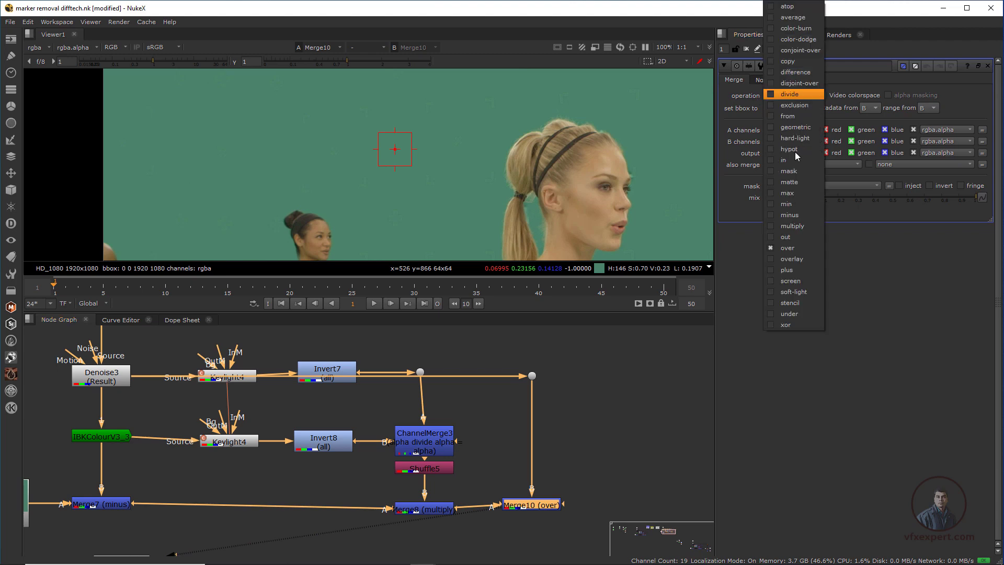
click(804, 271)
scroll(554, 168, down, 3)
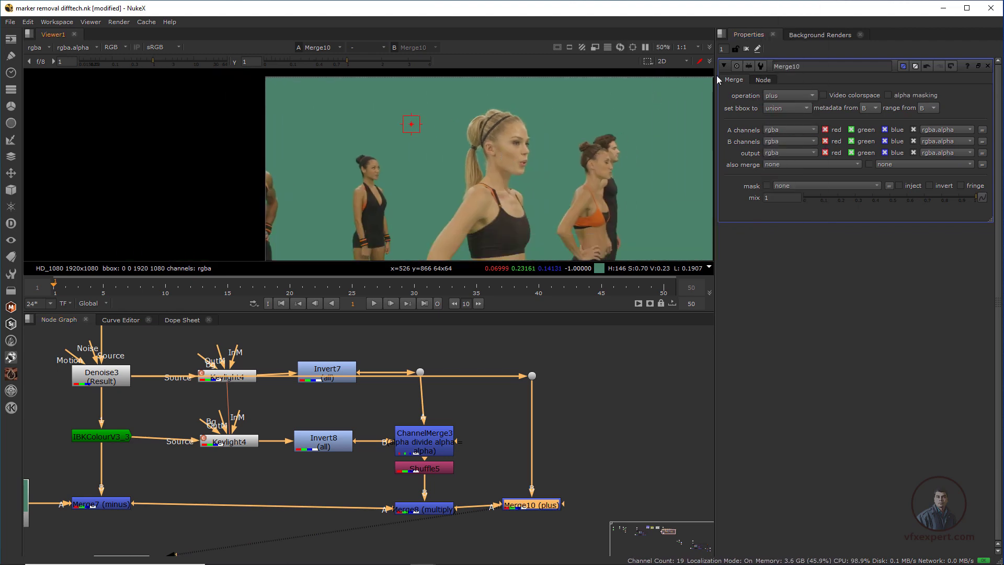
click(725, 66)
scroll(593, 435, down, 2)
drag(124, 361, 500, 539)
click(597, 442)
scroll(468, 156, down, 2)
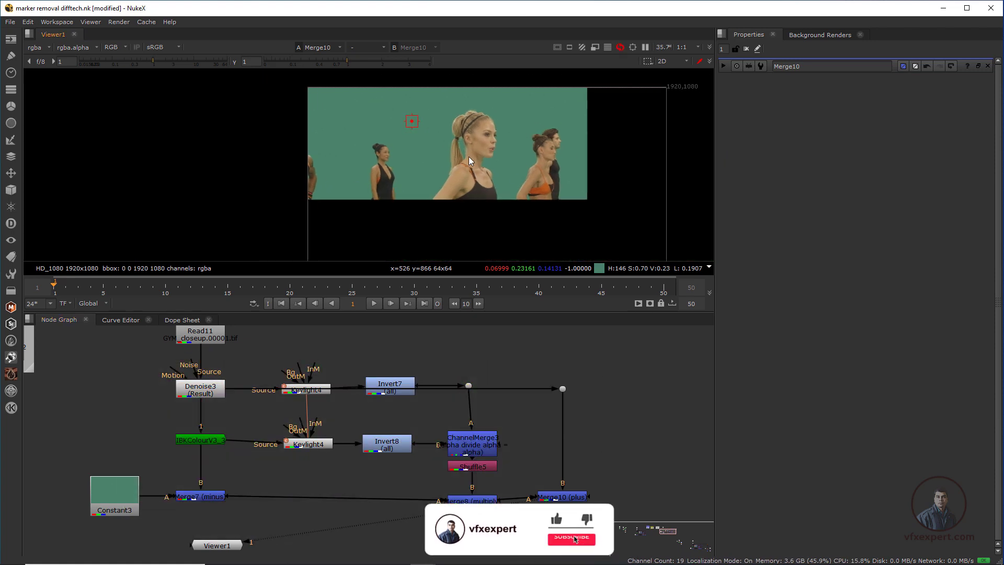
scroll(454, 155, up, 1)
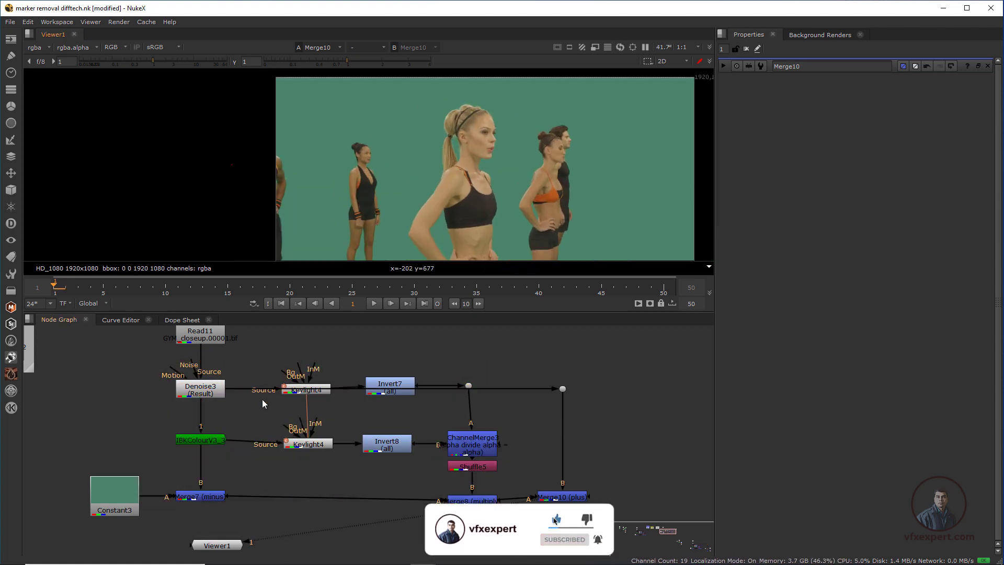
Compare the original gym footage in viewer input 1 with the plus Merge in viewer input 2 and inspect the corrected screen.
middle_drag(263, 409, 299, 464)
click(245, 386)
key(1)
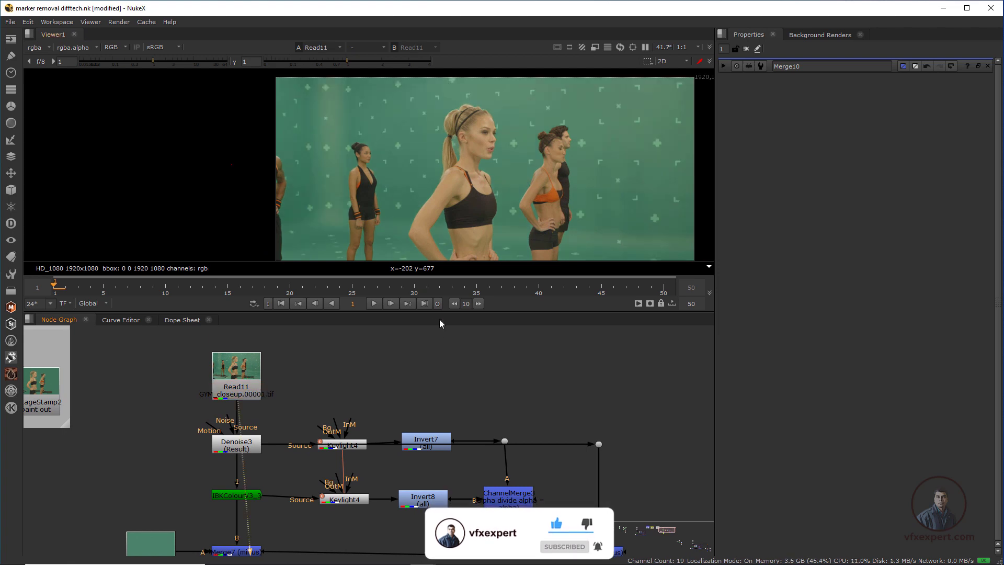
middle_drag(520, 451, 421, 382)
click(514, 486)
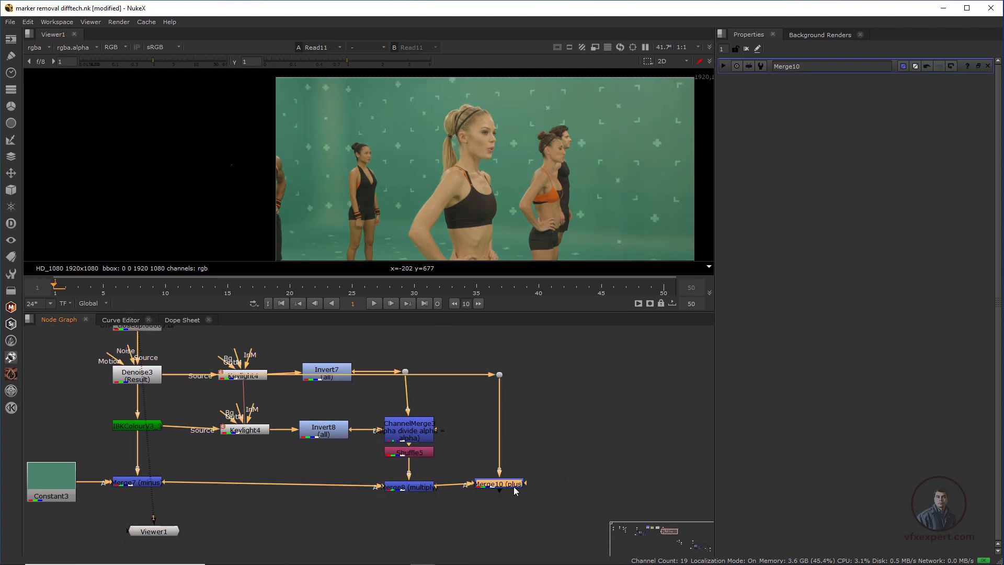
key(2)
scroll(390, 174, down, 1)
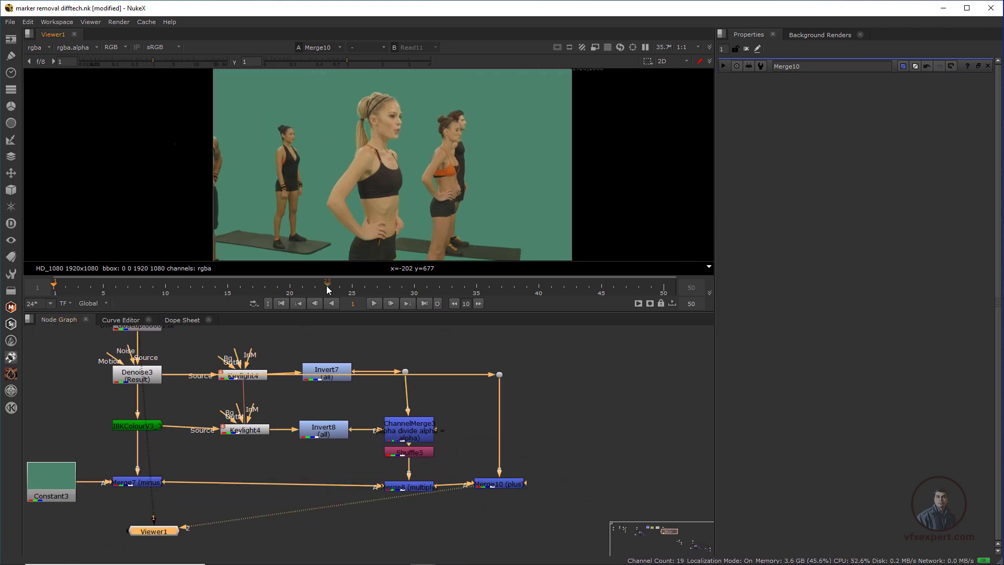
drag(327, 287, 427, 285)
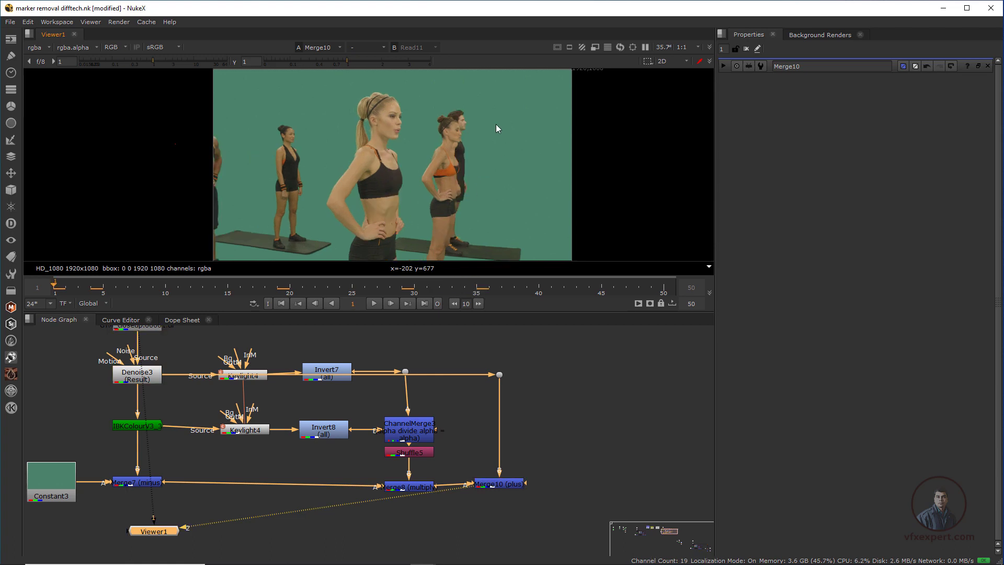
scroll(496, 124, up, 2)
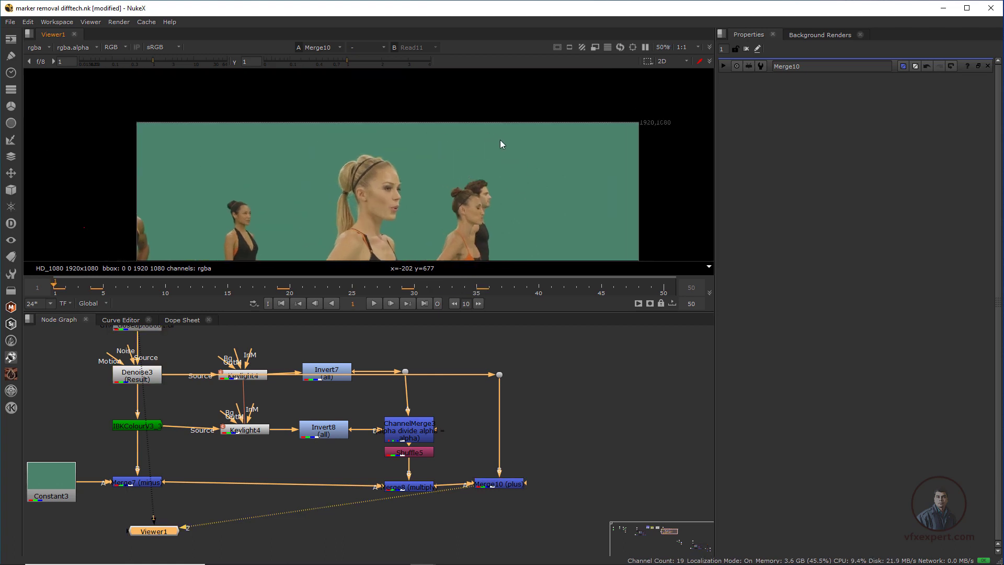
Set the IBKColour node's red darks to 0, try green darks at -0.02 and undo the green change.
middle_drag(243, 441, 286, 451)
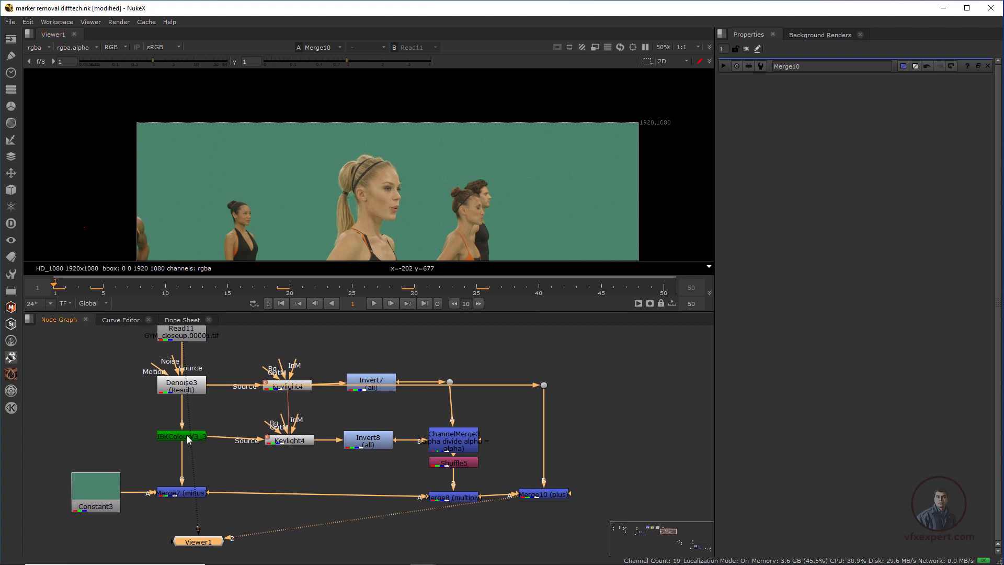
double_click(189, 436)
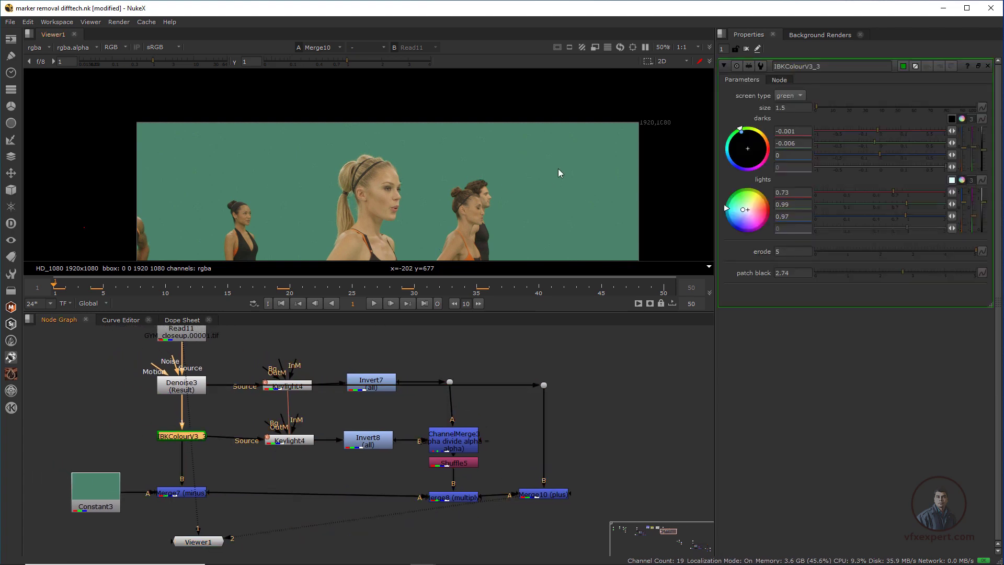
middle_drag(560, 173, 544, 121)
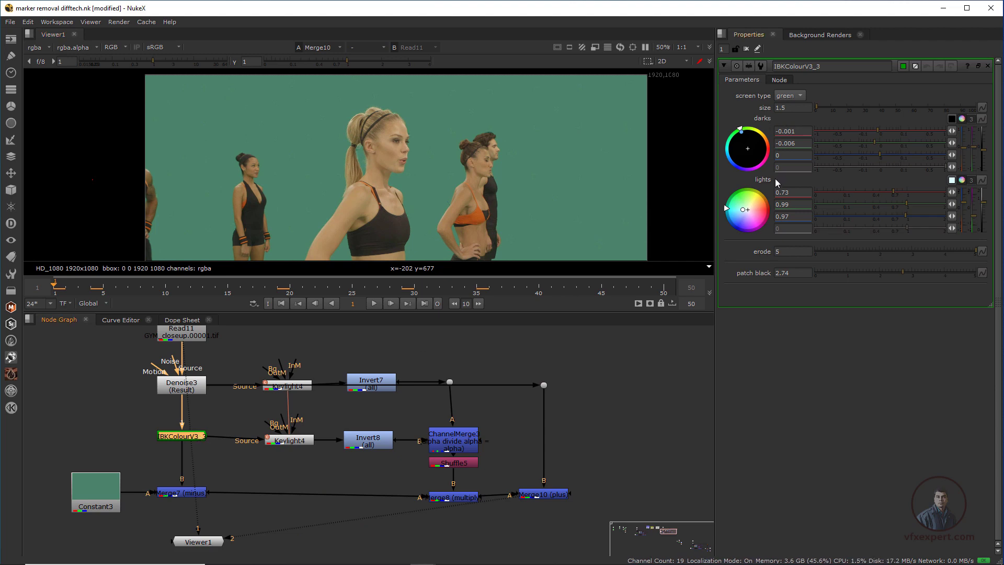
mouse_move(878, 129)
mouse_down()
mouse_move(869, 128)
mouse_move(905, 134)
mouse_move(881, 131)
mouse_move(871, 143)
mouse_up()
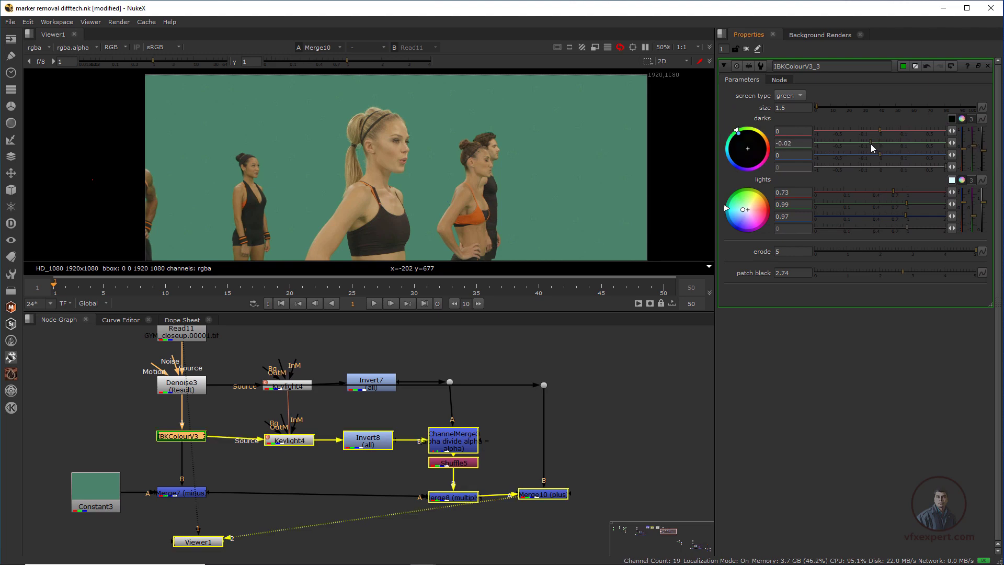
mouse_move(896, 192)
mouse_down()
mouse_move(912, 198)
mouse_move(894, 193)
mouse_up()
key(ctrl+z)
middle_drag(458, 173, 470, 187)
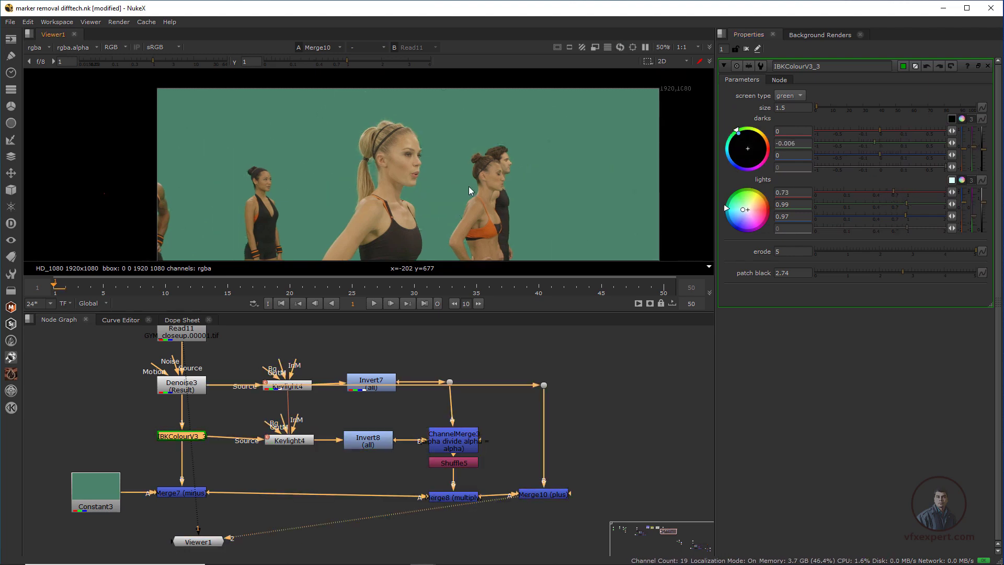
scroll(554, 177, down, 2)
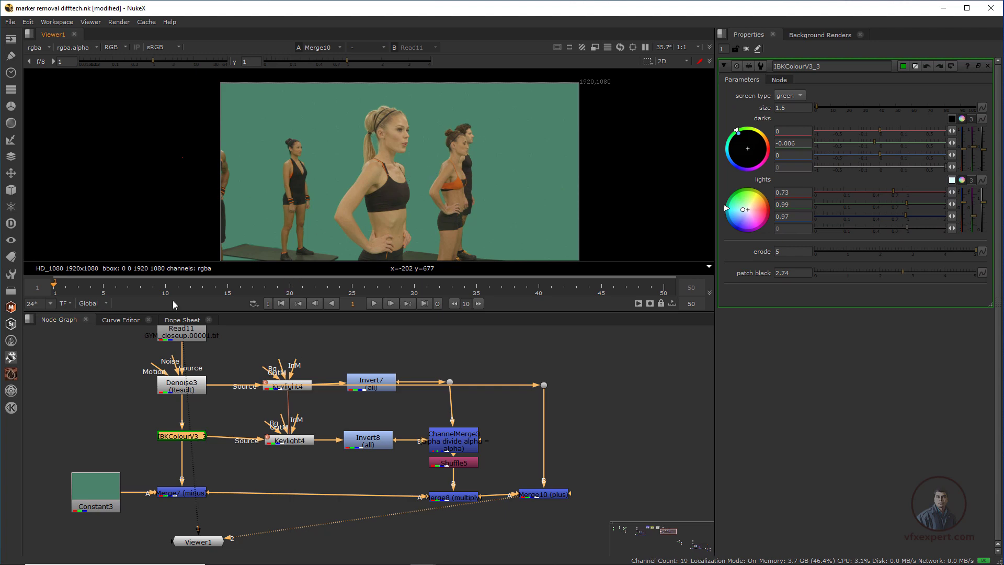
Compare the plus Merge with the original Read at frame 29 using the viewer wipe in under mode, sweeping it across the image.
click(303, 288)
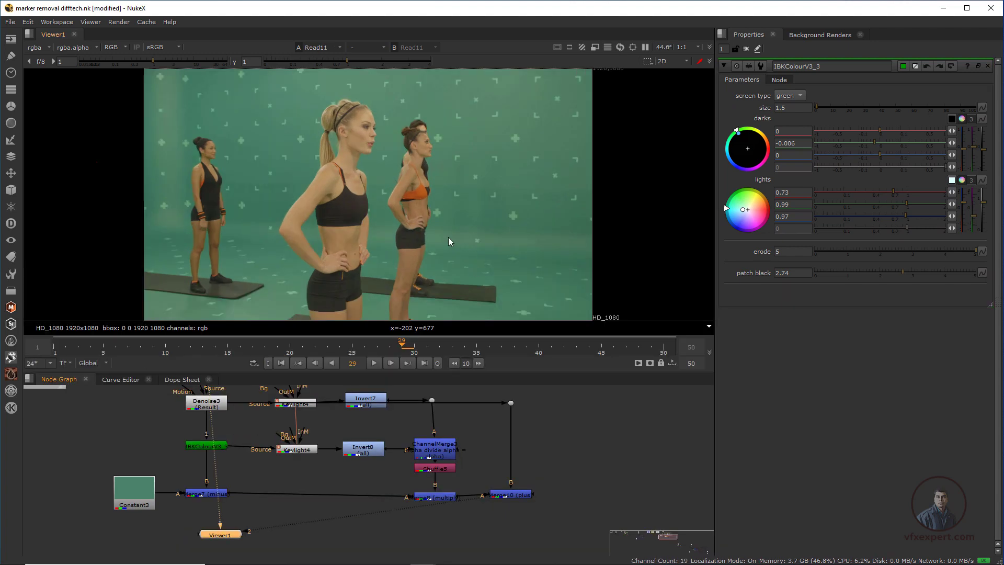
key(w)
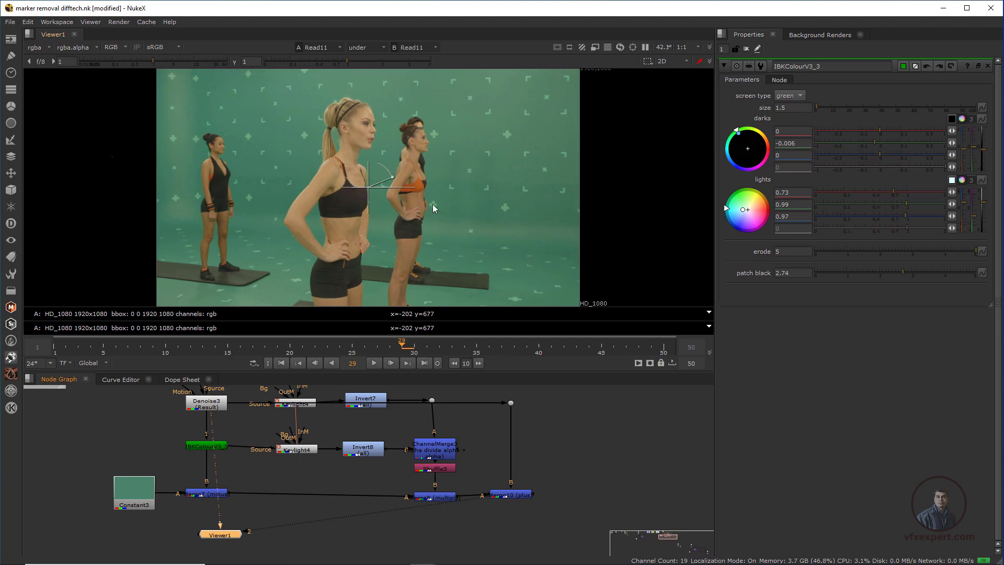
click(371, 50)
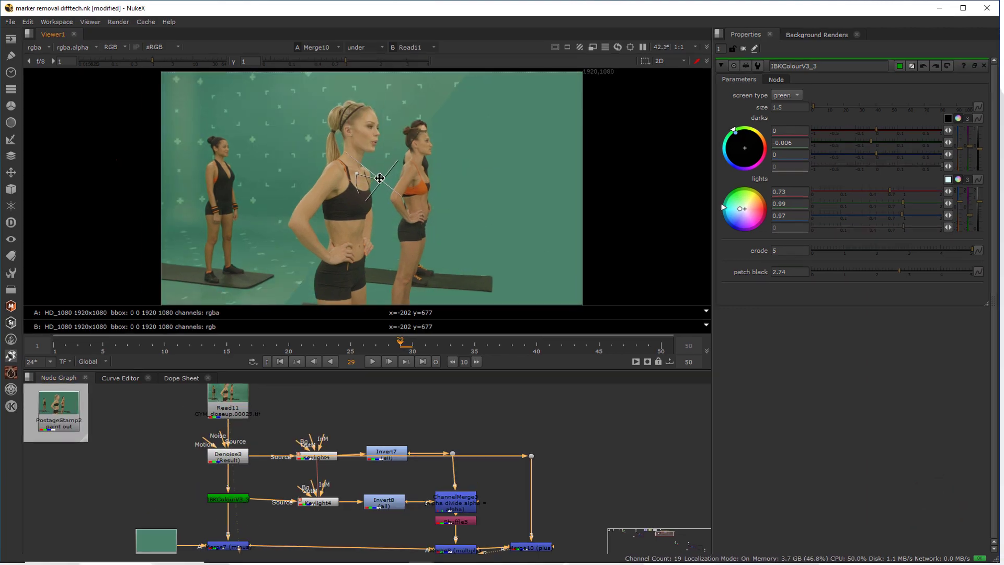
drag(380, 178, 201, 115)
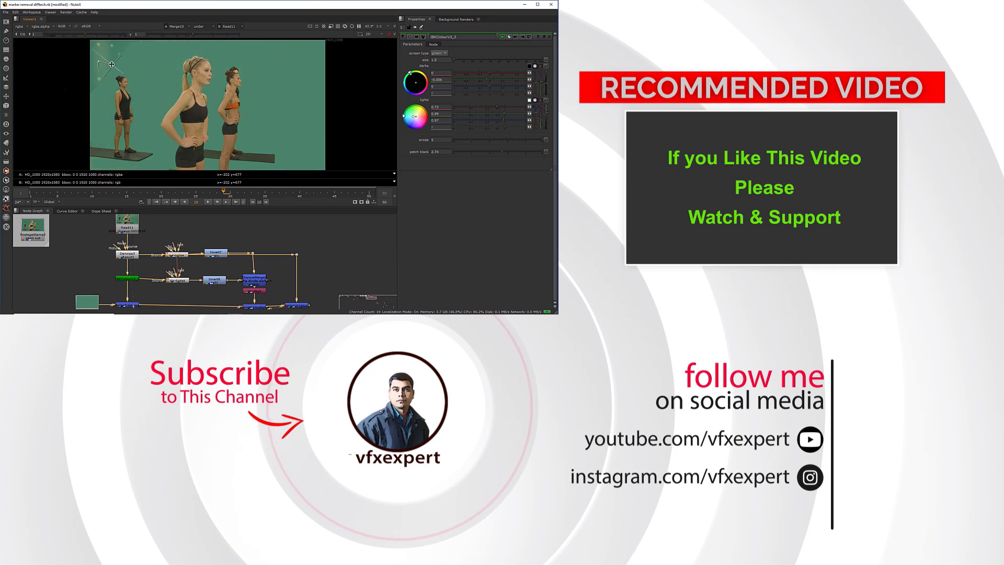
drag(111, 64, 200, 108)
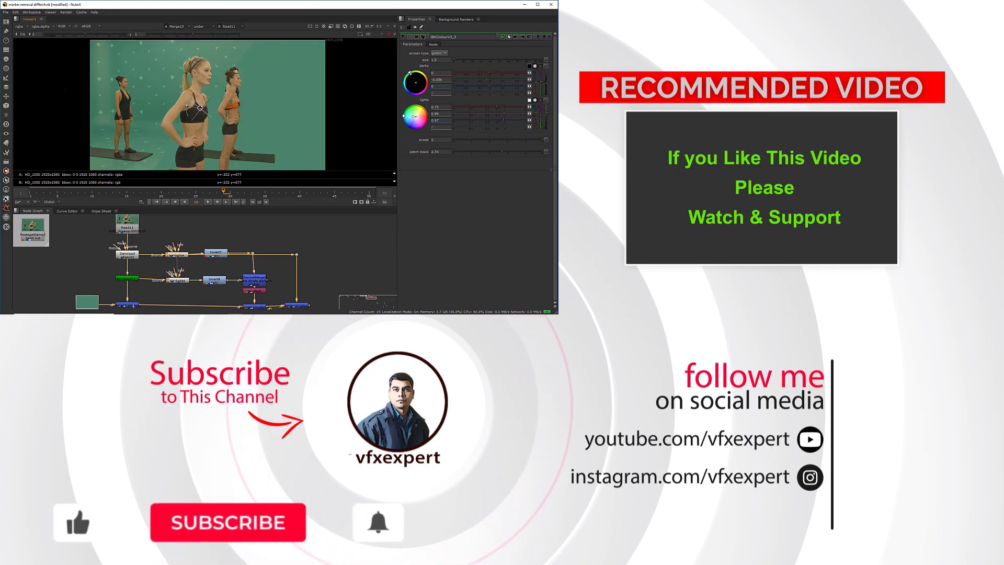
scroll(200, 108, up, 2)
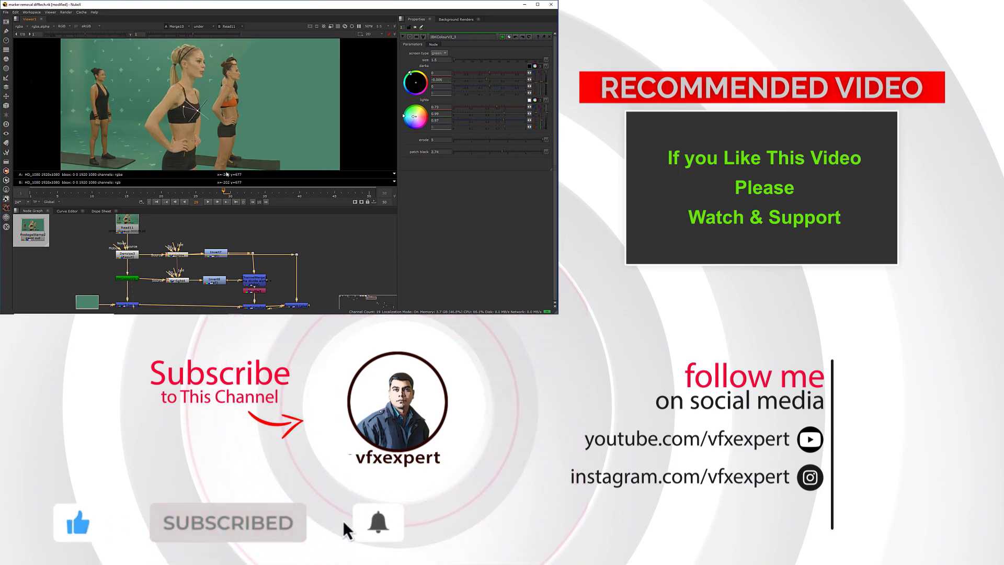